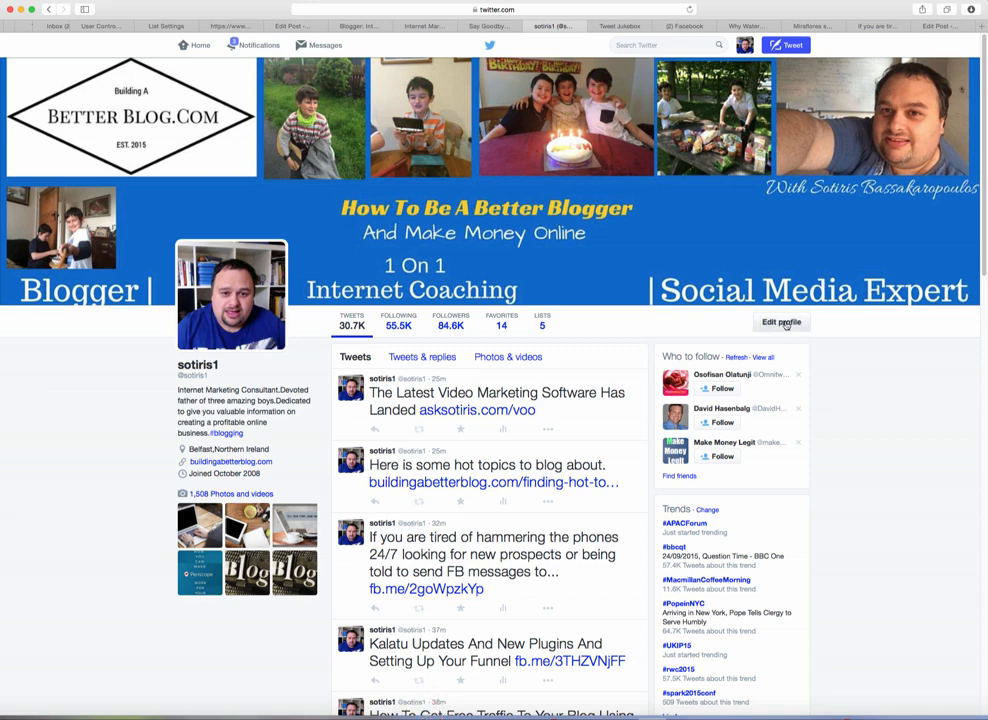
Step: Scroll through the current account's timeline, then log out of Twitter and answer the keychain prompt
scroll(891, 444, down, 3)
scroll(880, 420, up, 3)
scroll(651, 439, down, 3)
scroll(646, 434, down, 3)
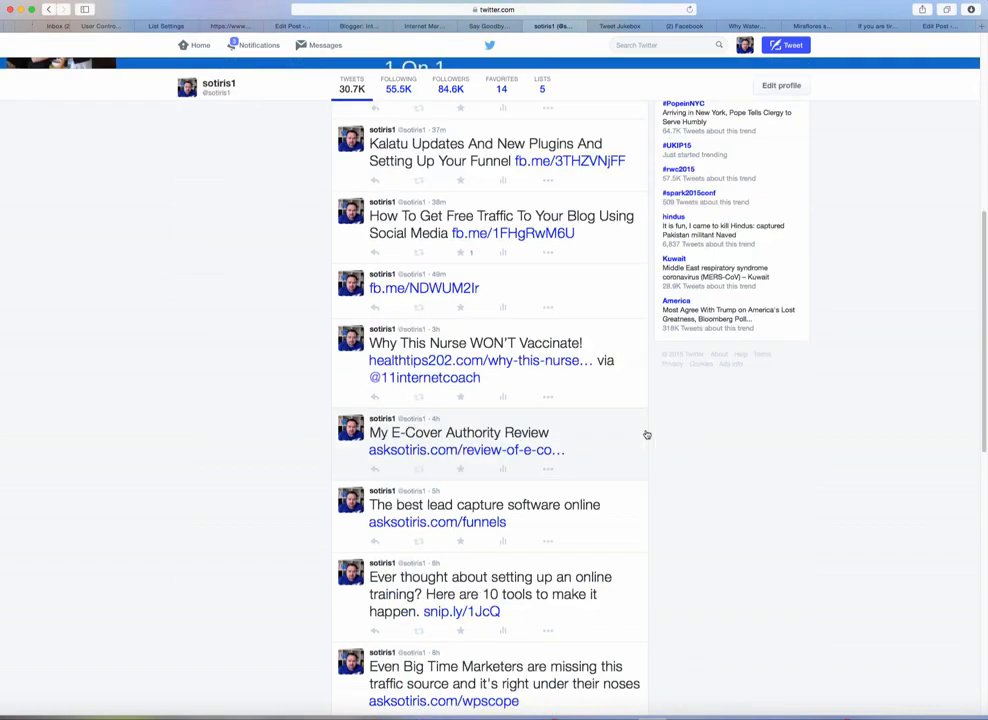
scroll(646, 434, up, 6)
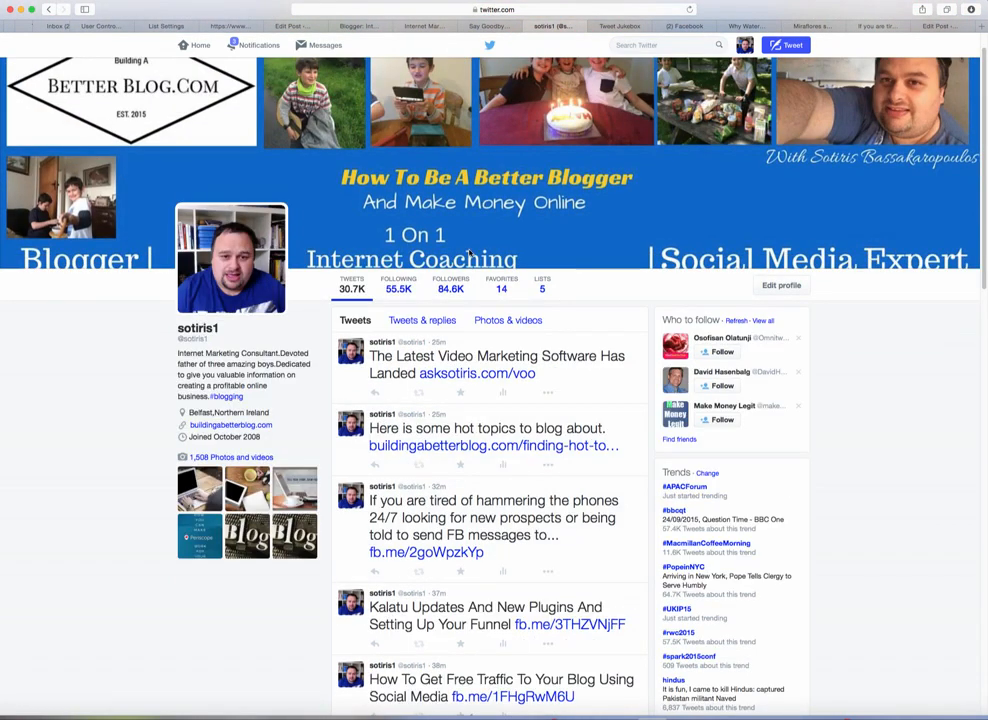
scroll(140, 205, up, 1)
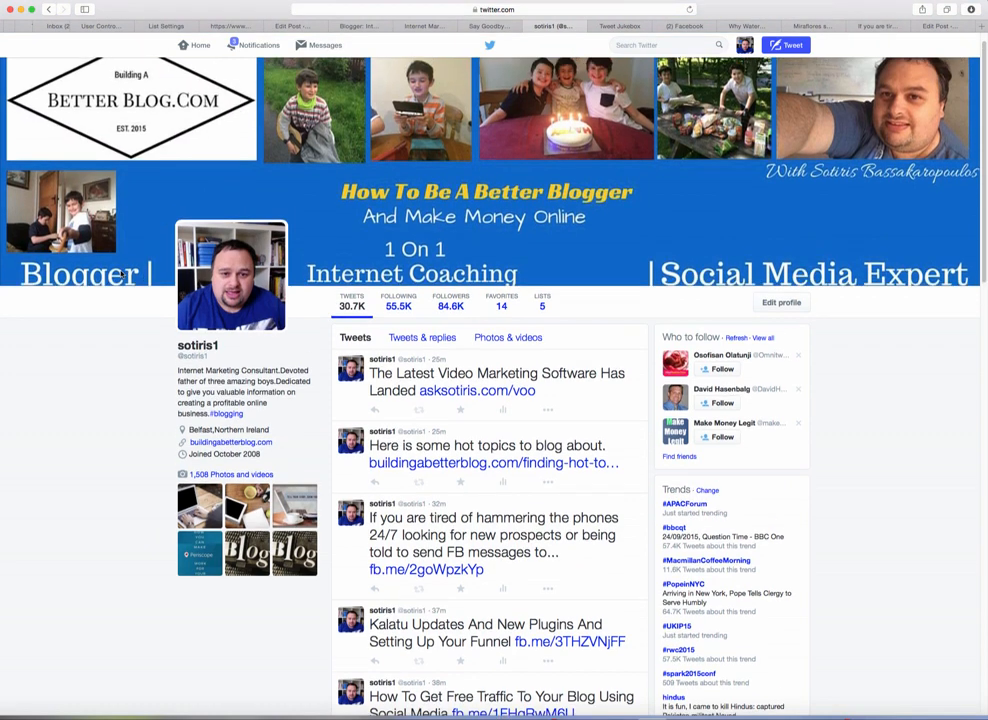
scroll(75, 220, up, 2)
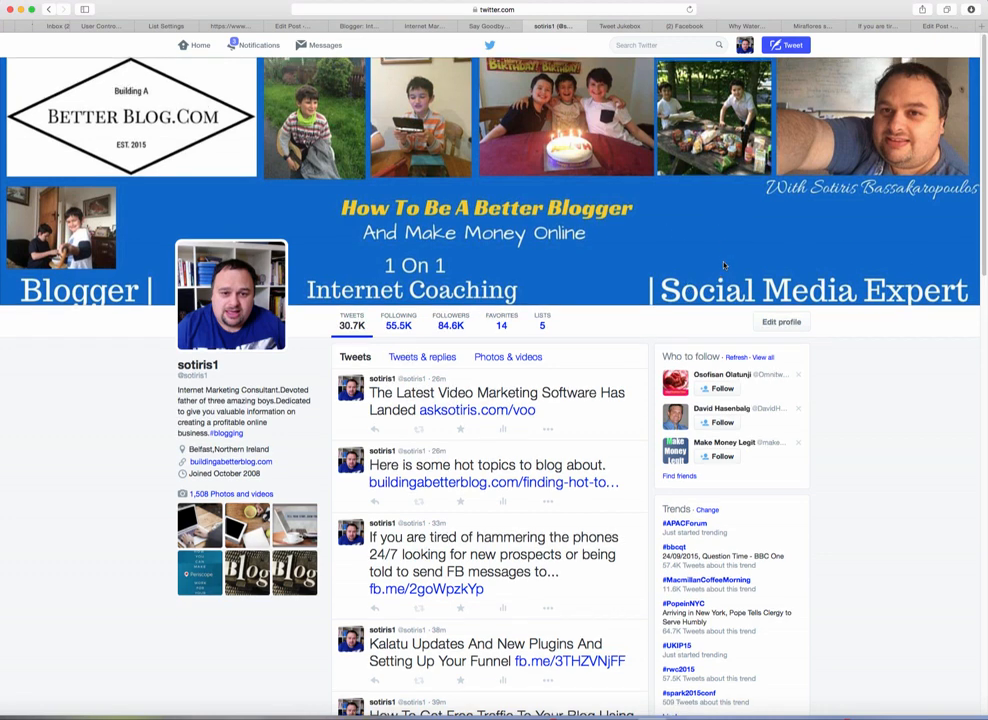
scroll(724, 263, down, 2)
scroll(724, 263, up, 2)
click(745, 45)
click(758, 207)
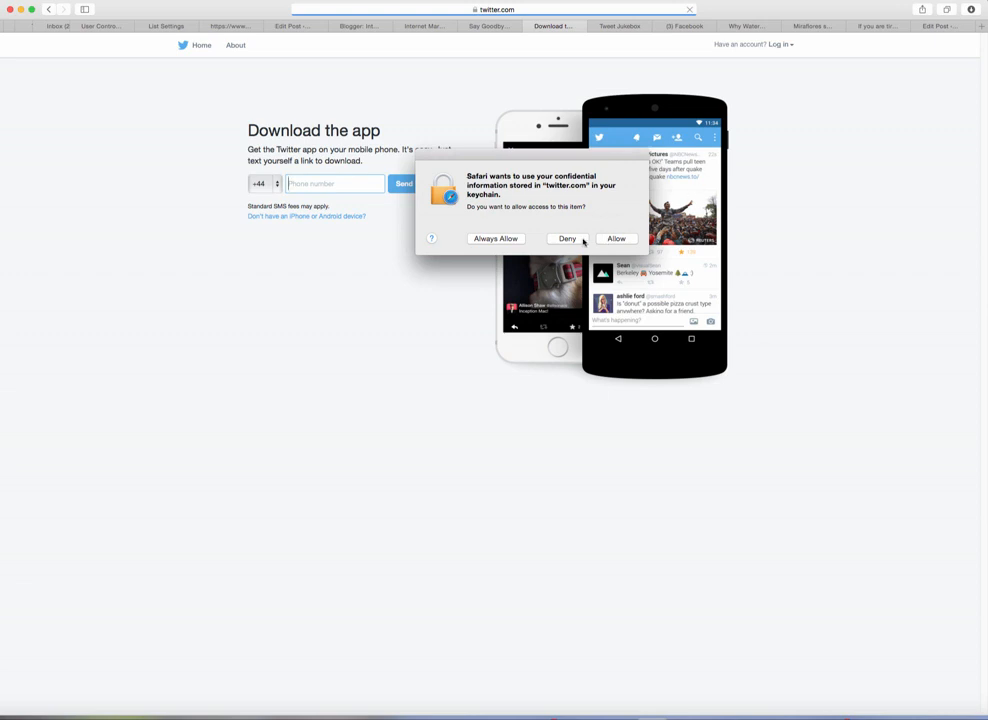
click(610, 239)
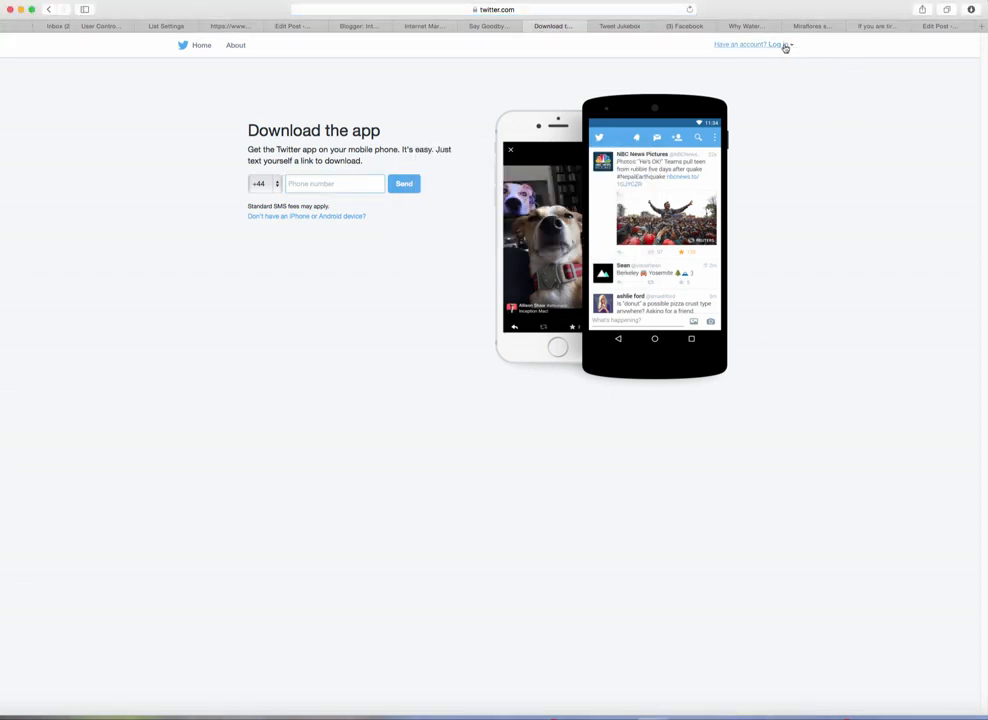
Step: Log in with the second account's username and password
click(781, 45)
drag(710, 90, 655, 89)
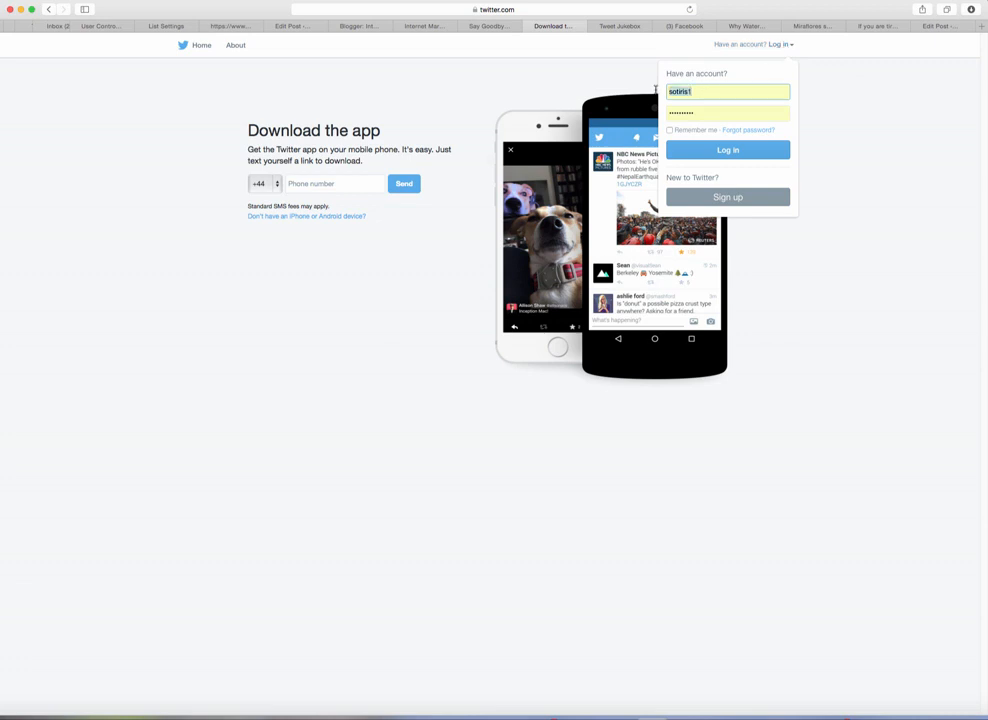
text(111)
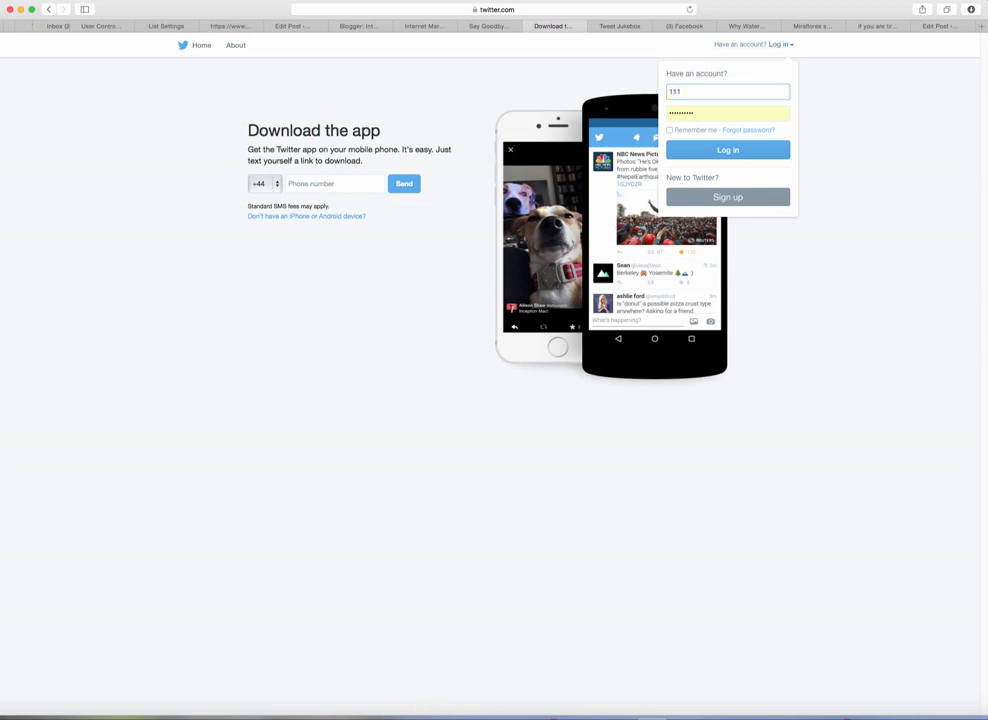
text(internetcoach)
drag(684, 112, 662, 113)
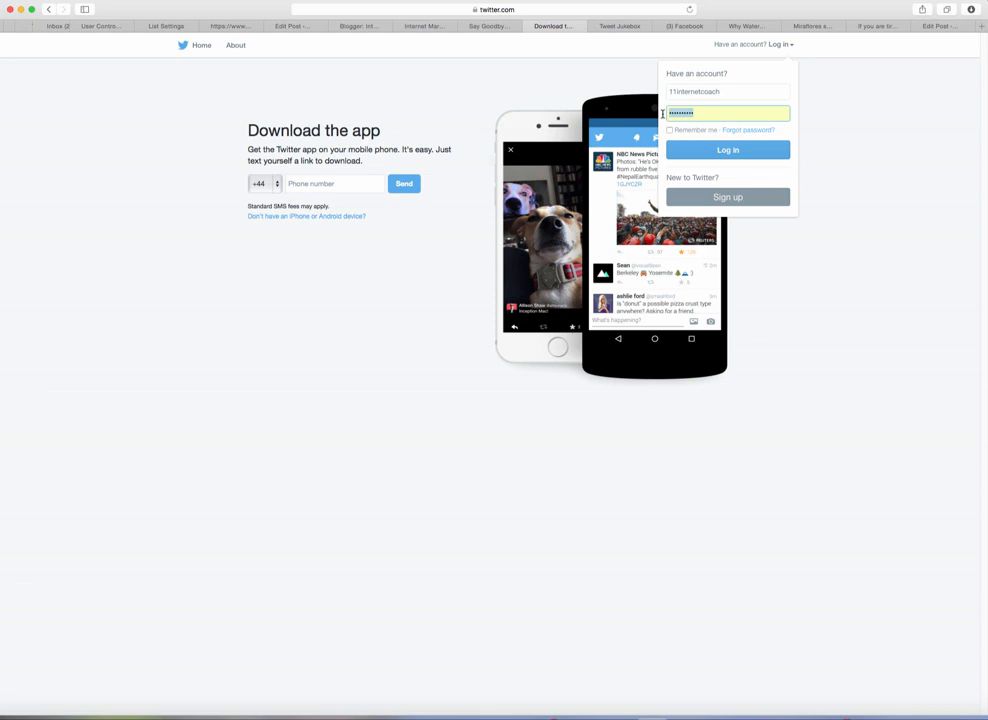
text(1)
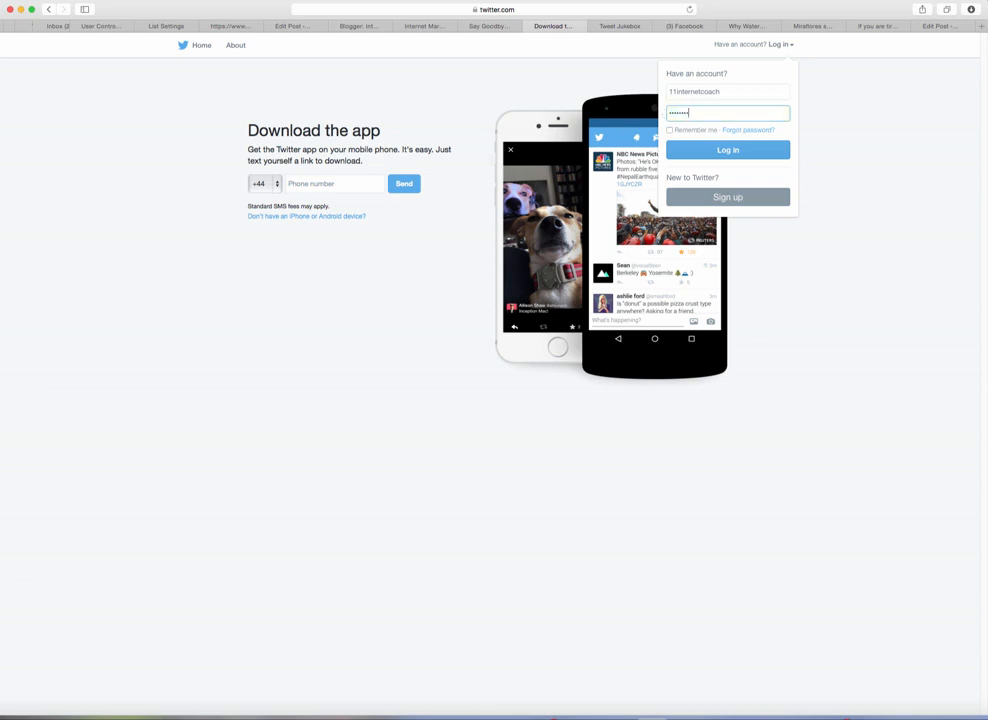
click(722, 150)
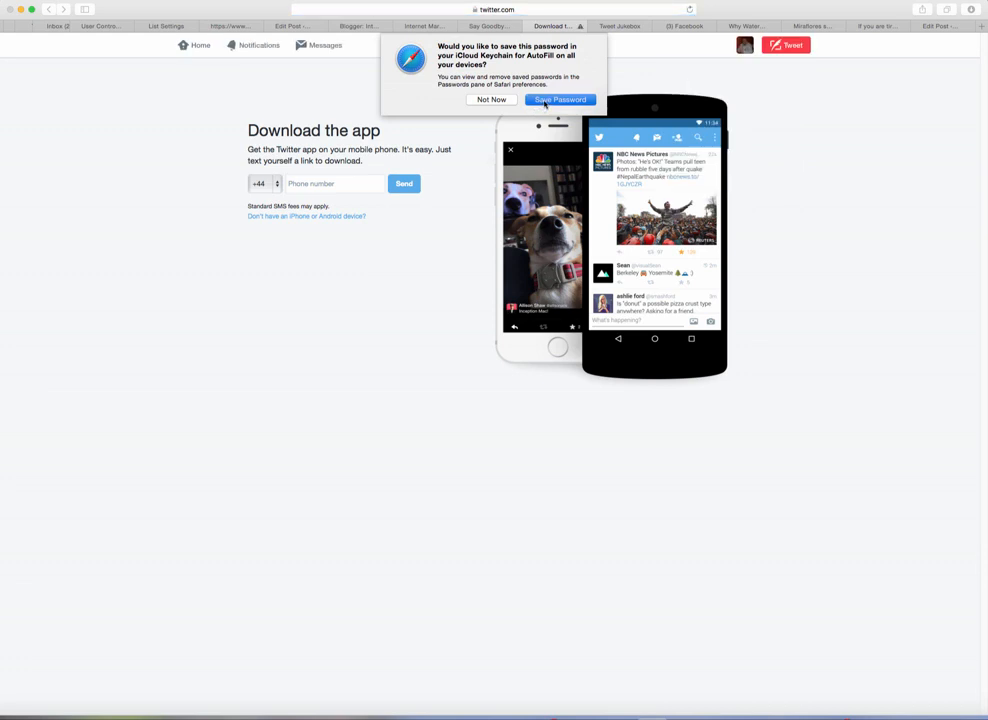
Step: Save the new password, decline account sharing, and return to the home timeline
click(542, 101)
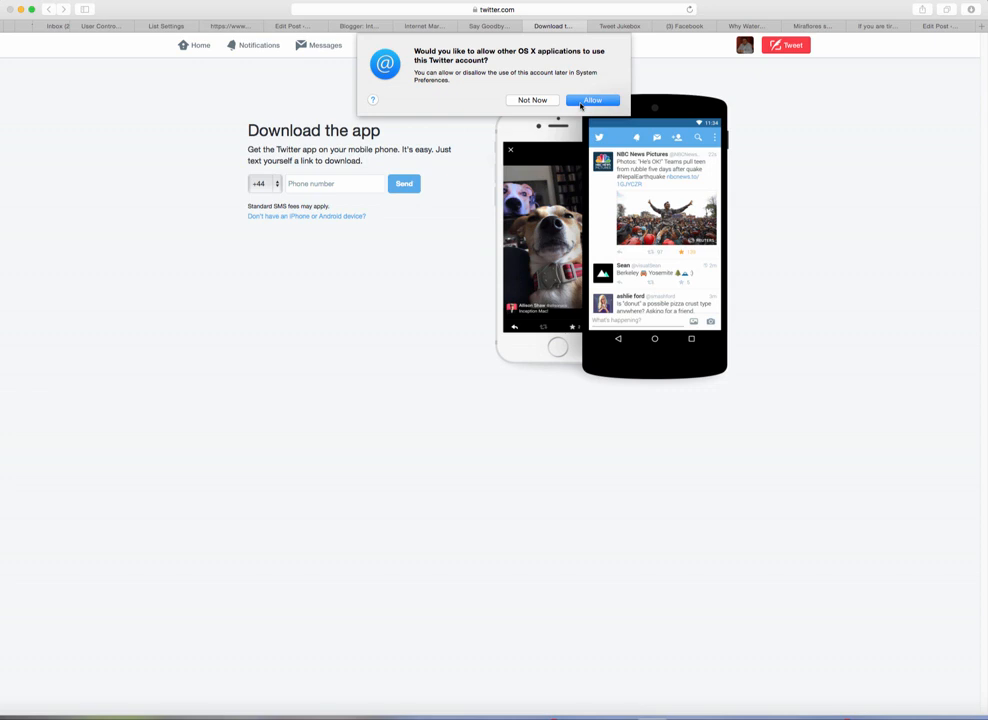
click(548, 103)
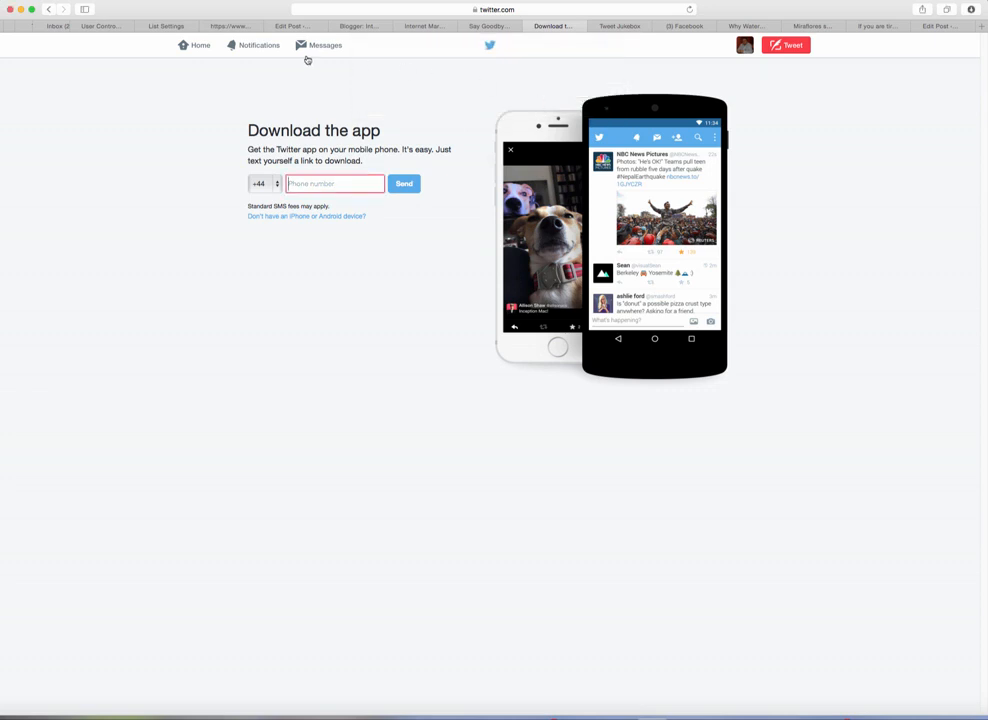
click(205, 49)
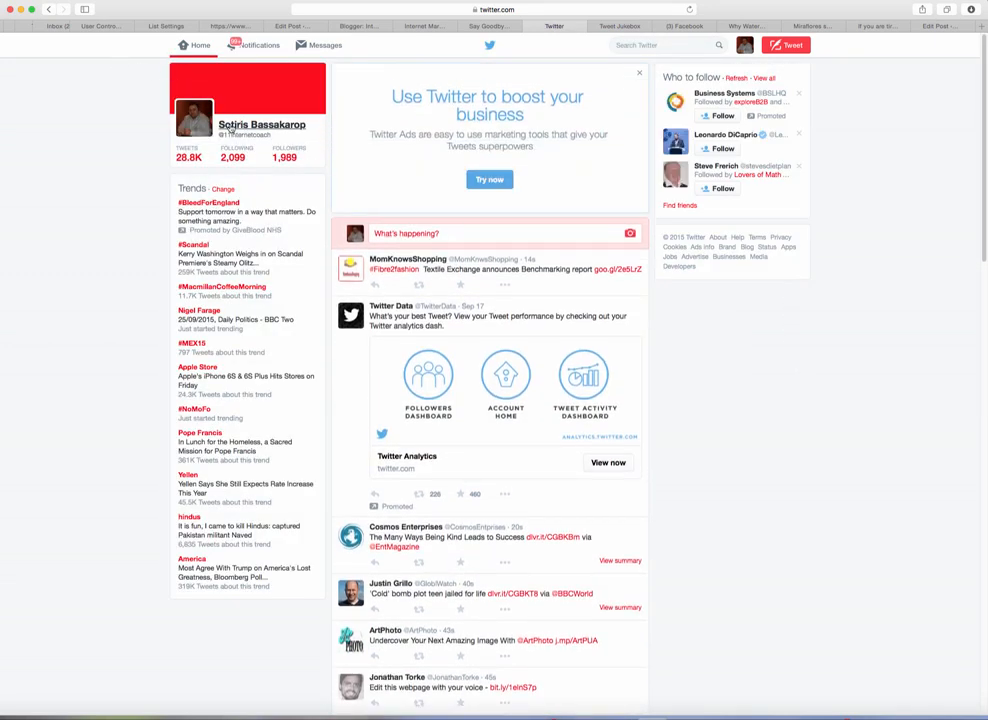
Step: Change the address to the second account's handle, open its profile page and scroll to review it
click(440, 9)
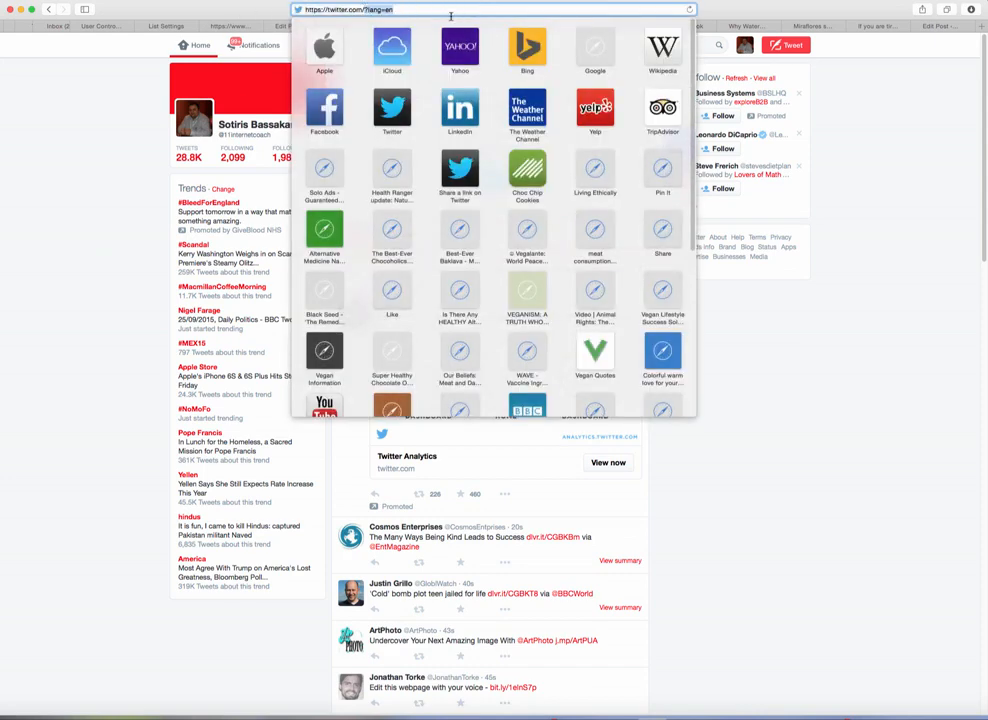
key(BackSpace)
text(11)
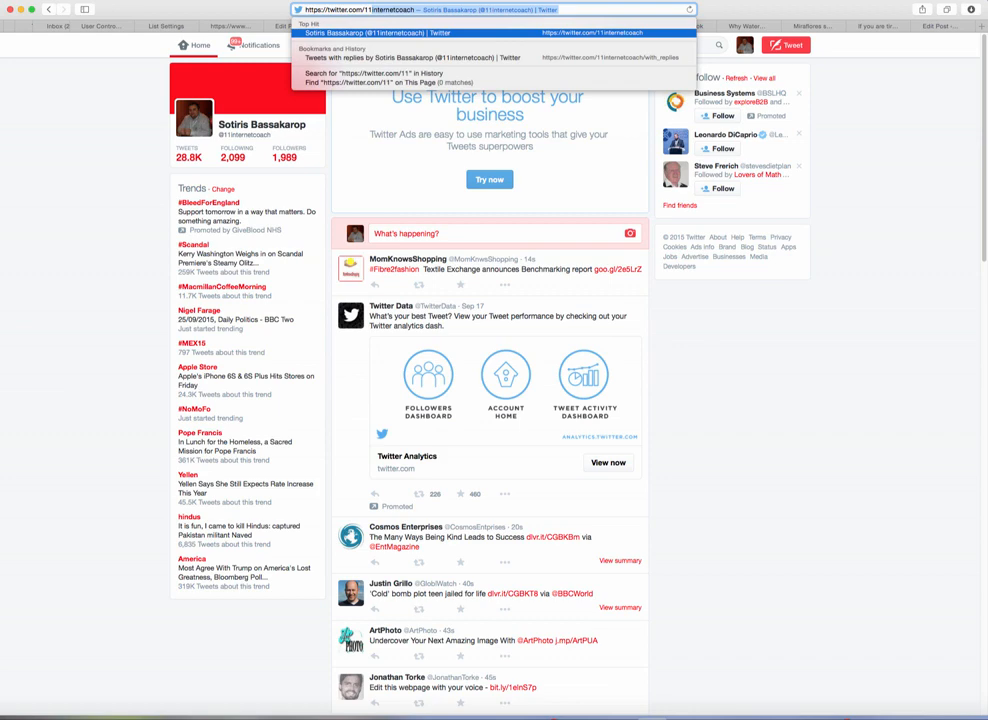
key(Return)
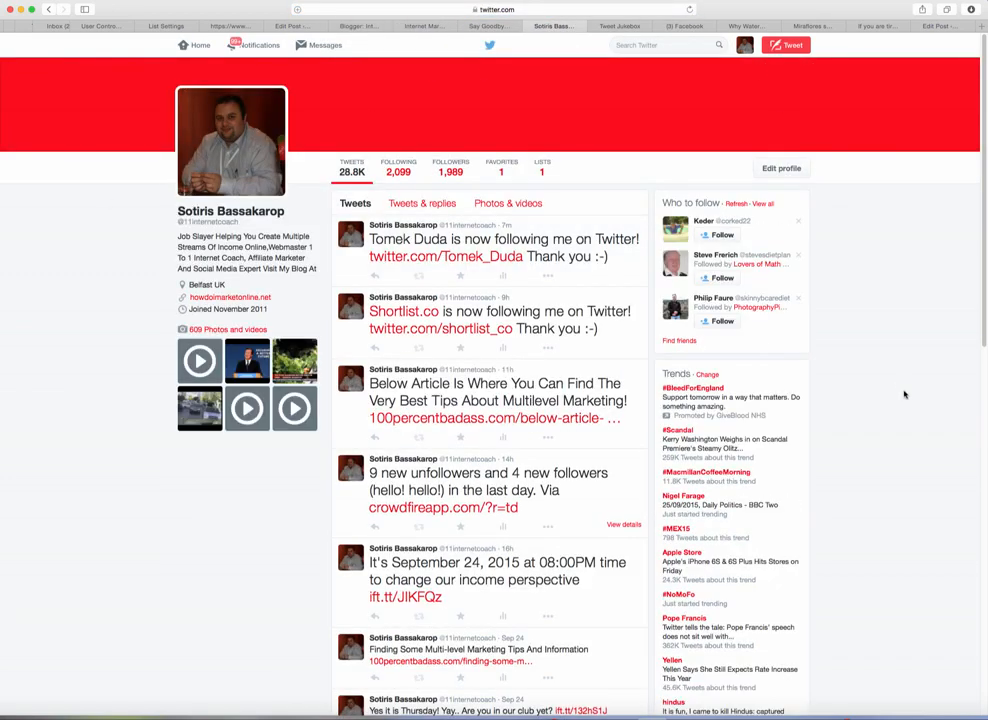
scroll(908, 407, down, 3)
scroll(908, 407, up, 3)
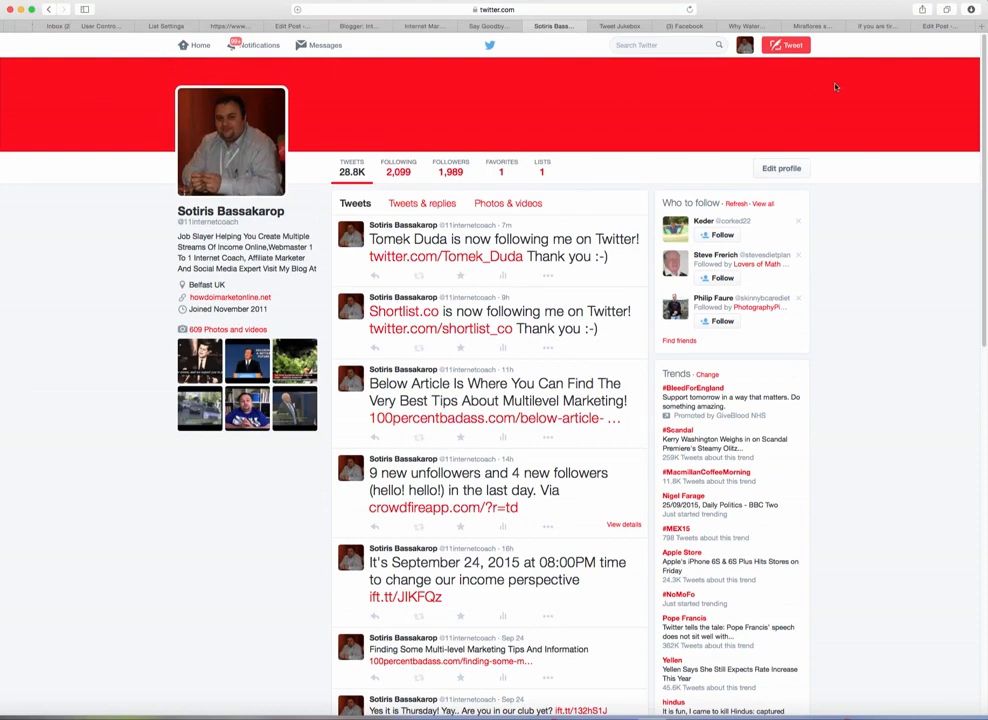
scroll(933, 330, down, 5)
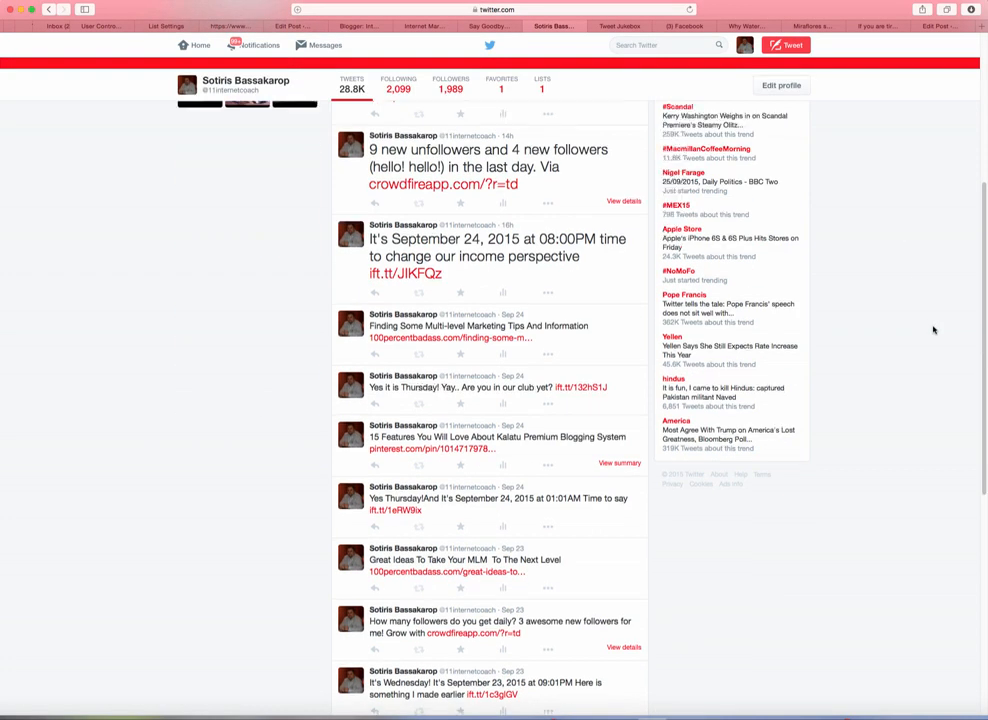
scroll(933, 330, up, 5)
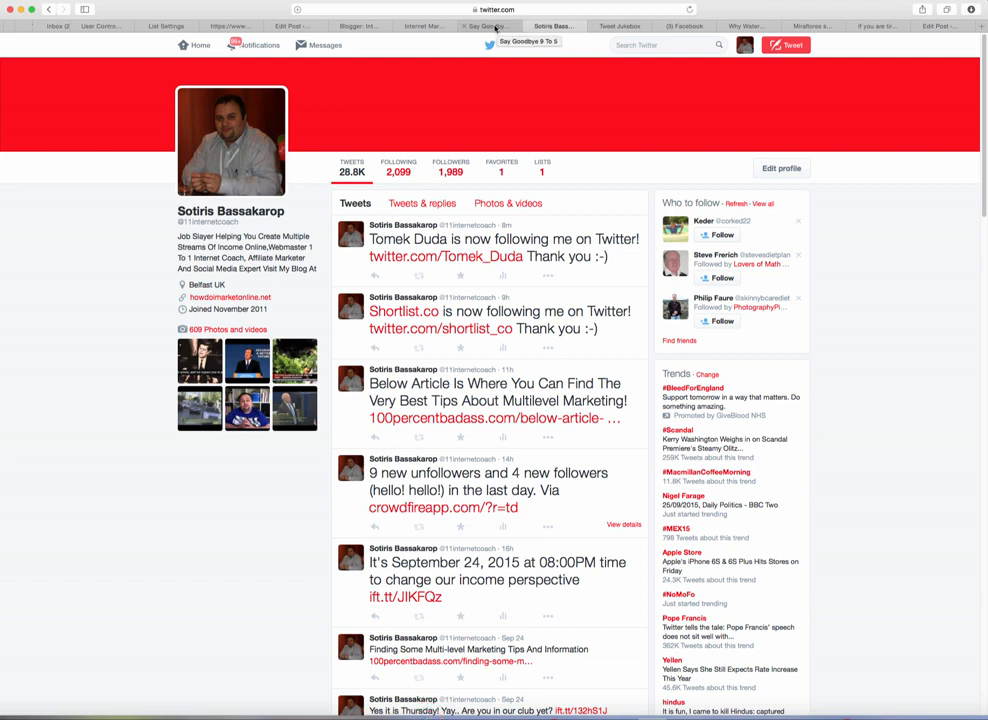
click(493, 28)
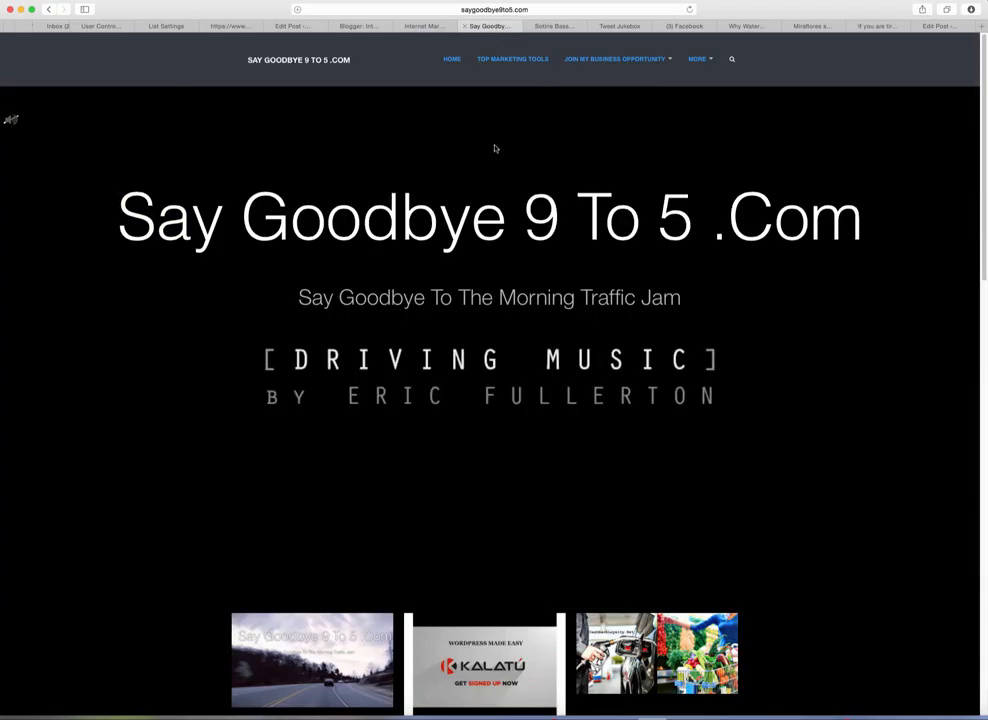
click(535, 9)
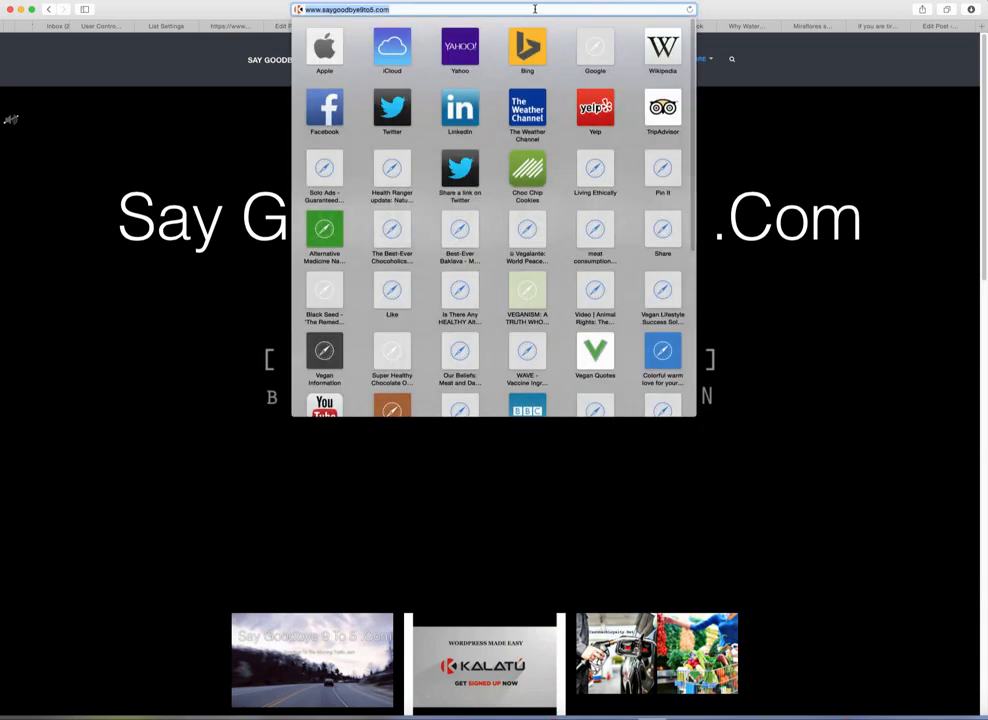
text(www)
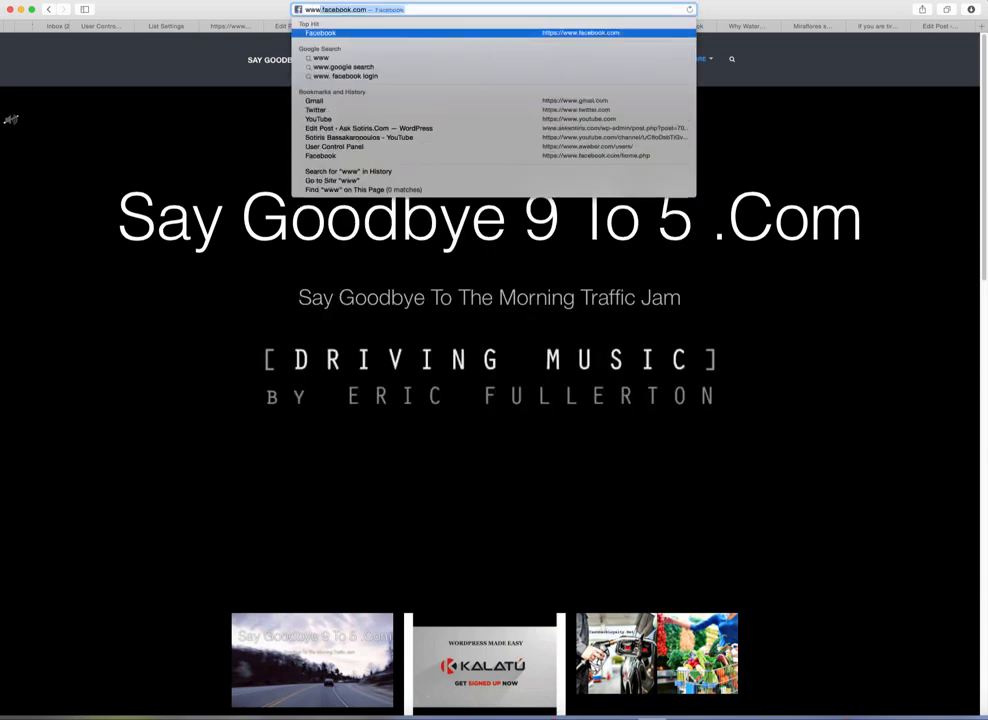
text(.)
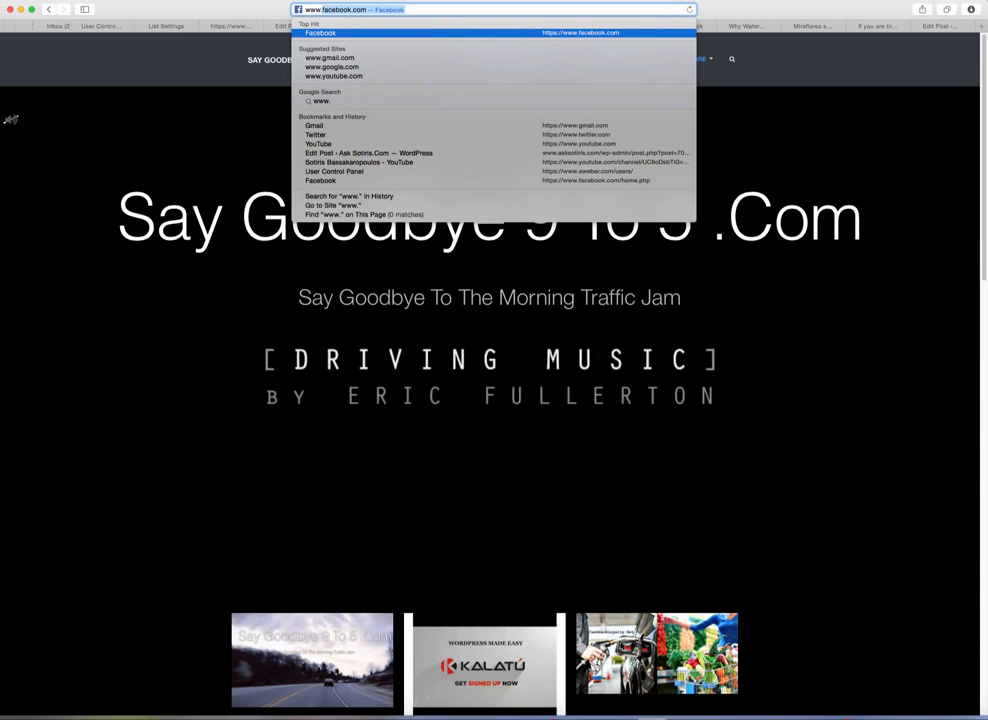
text(canva)
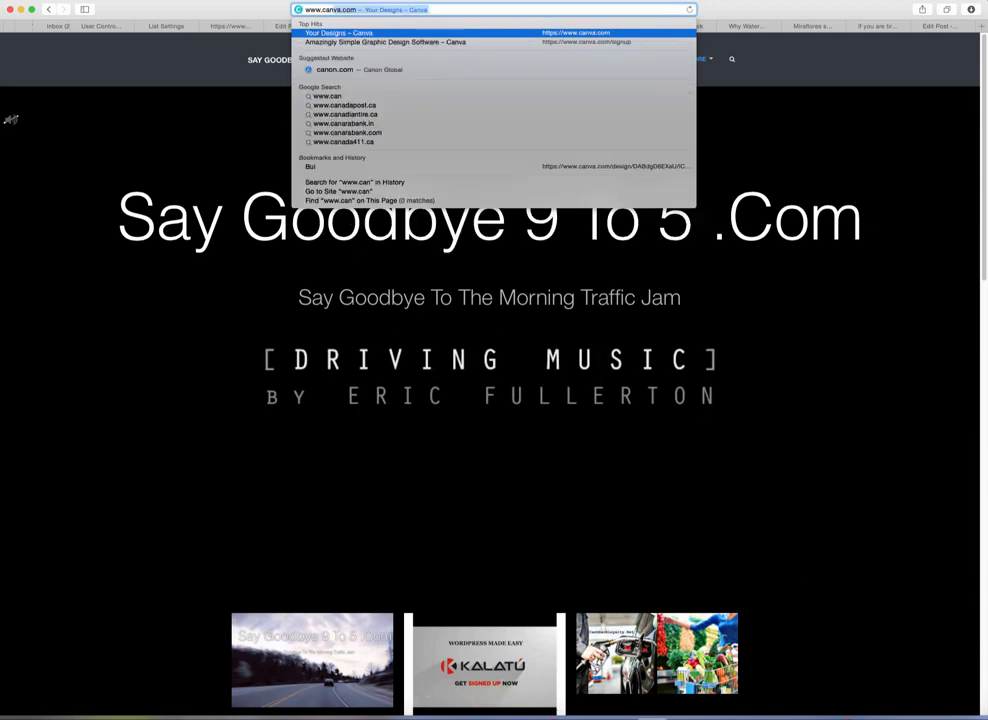
key(Return)
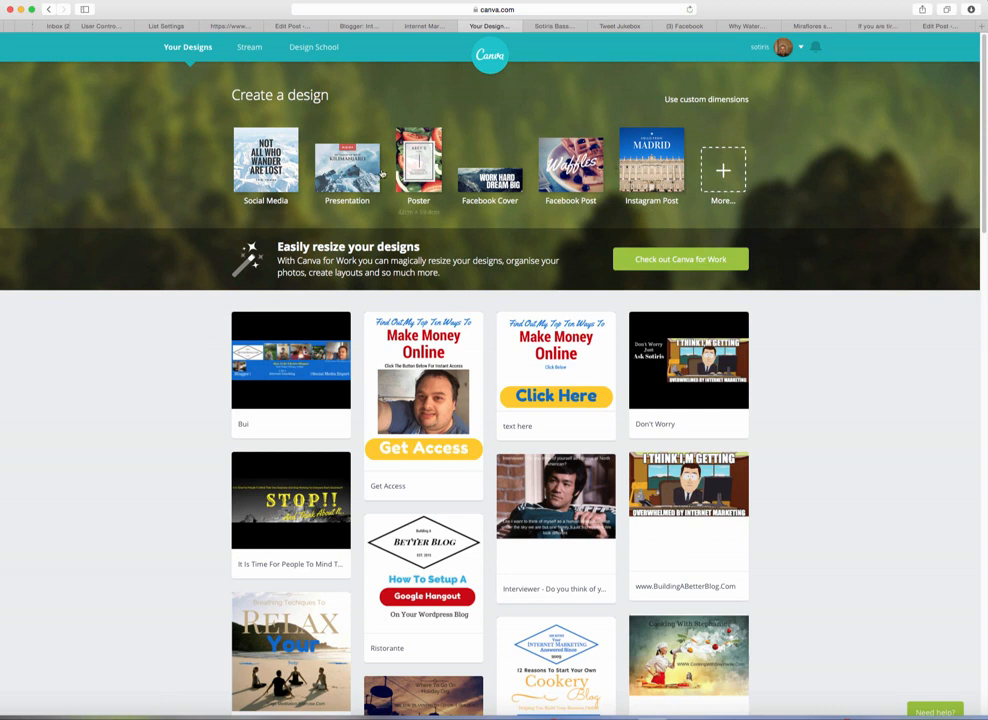
Step: Create a custom-dimension design 1500 px wide and 500 px high
click(714, 100)
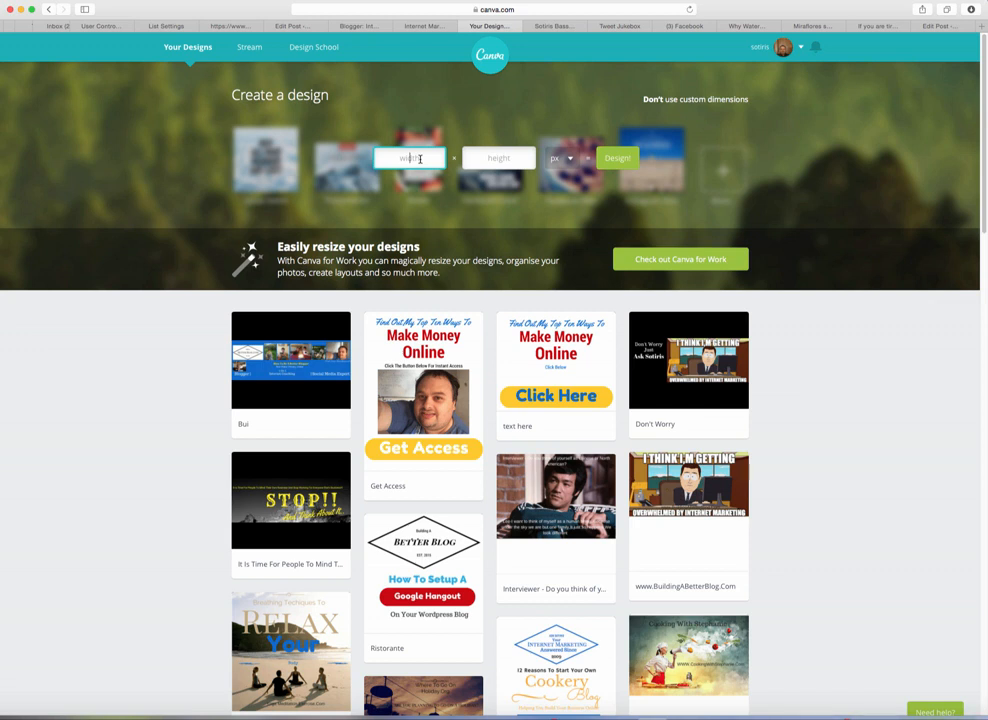
text(1500)
click(511, 160)
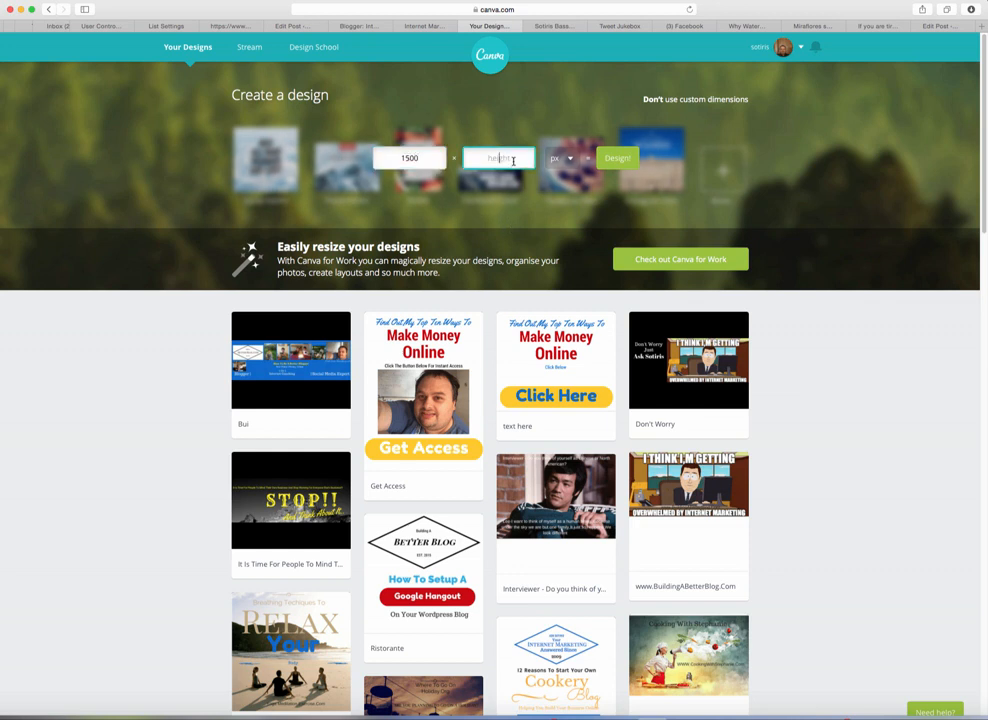
text(500)
click(600, 163)
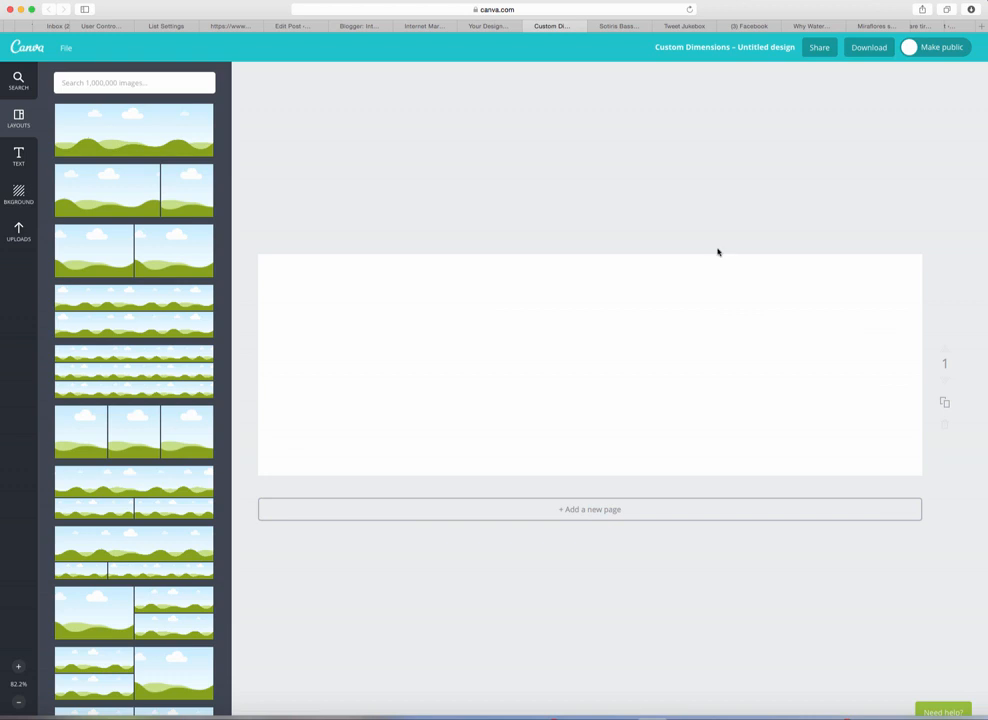
Step: Fill the page background with red from the Background panel, trying blue first
click(19, 195)
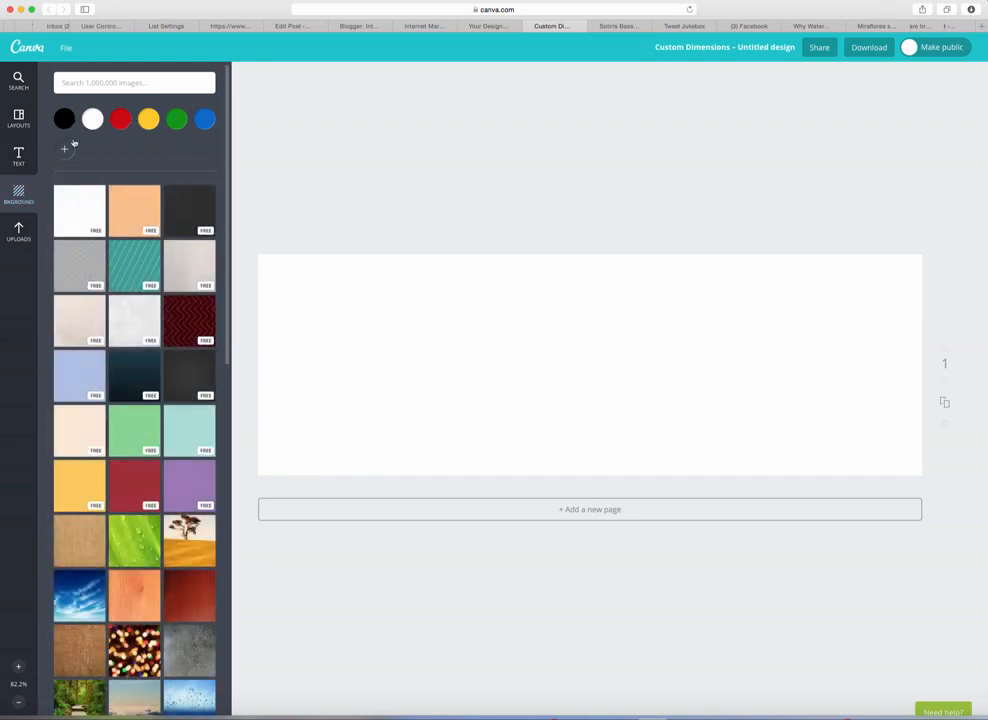
click(203, 120)
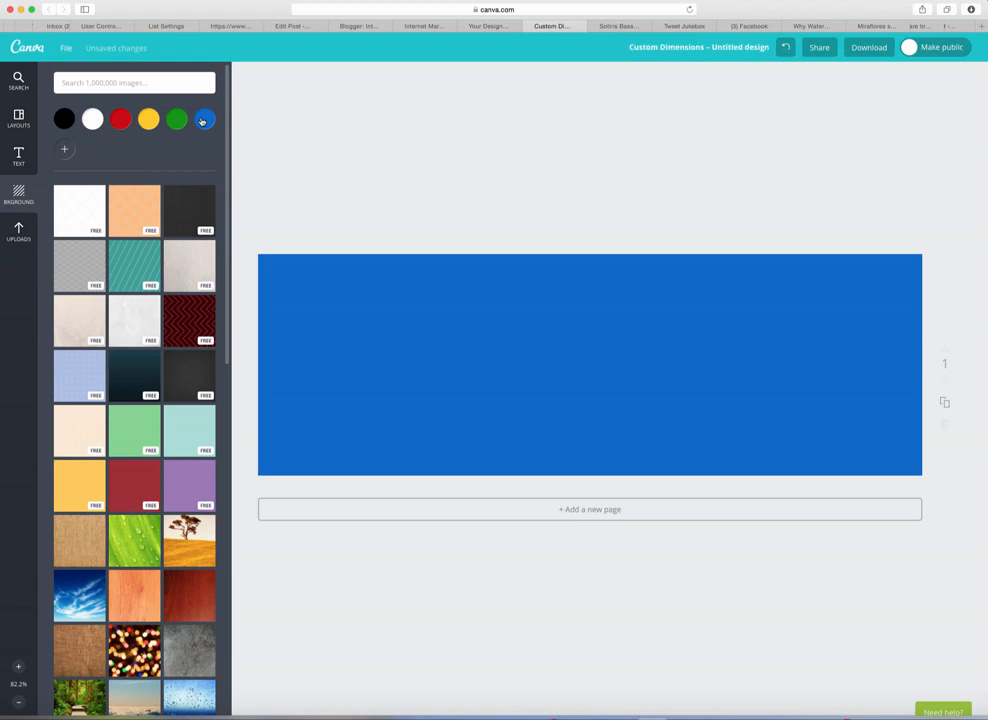
click(121, 120)
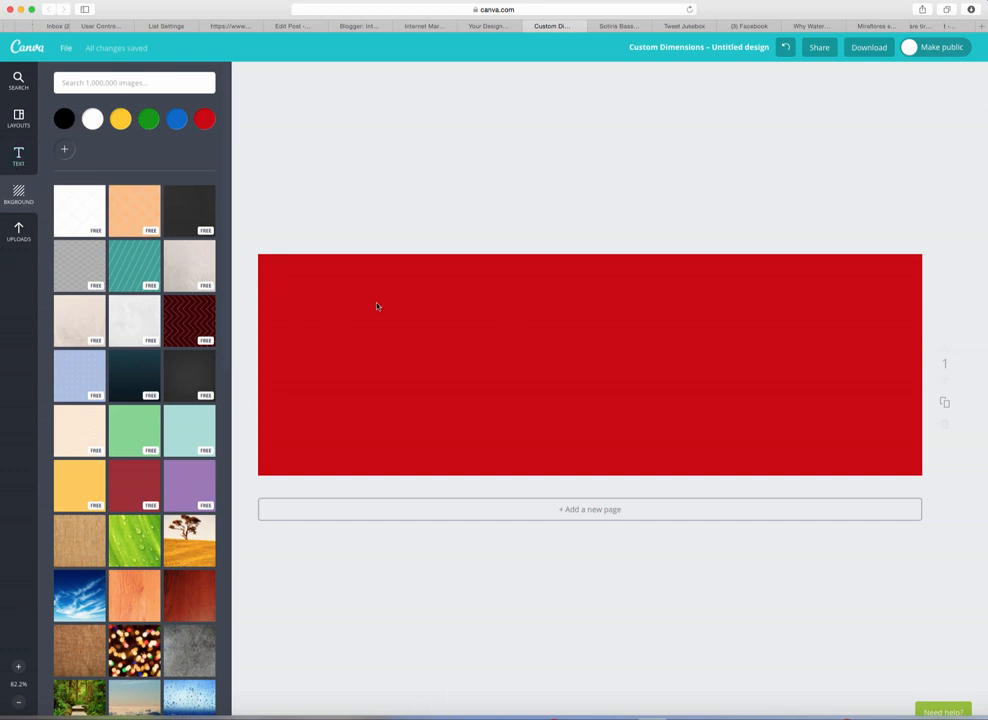
Step: Place the Espresso Shot logo badge at upper left, shrink it, and retype it 'Say Goodbye 9 To 5.Com'
click(19, 156)
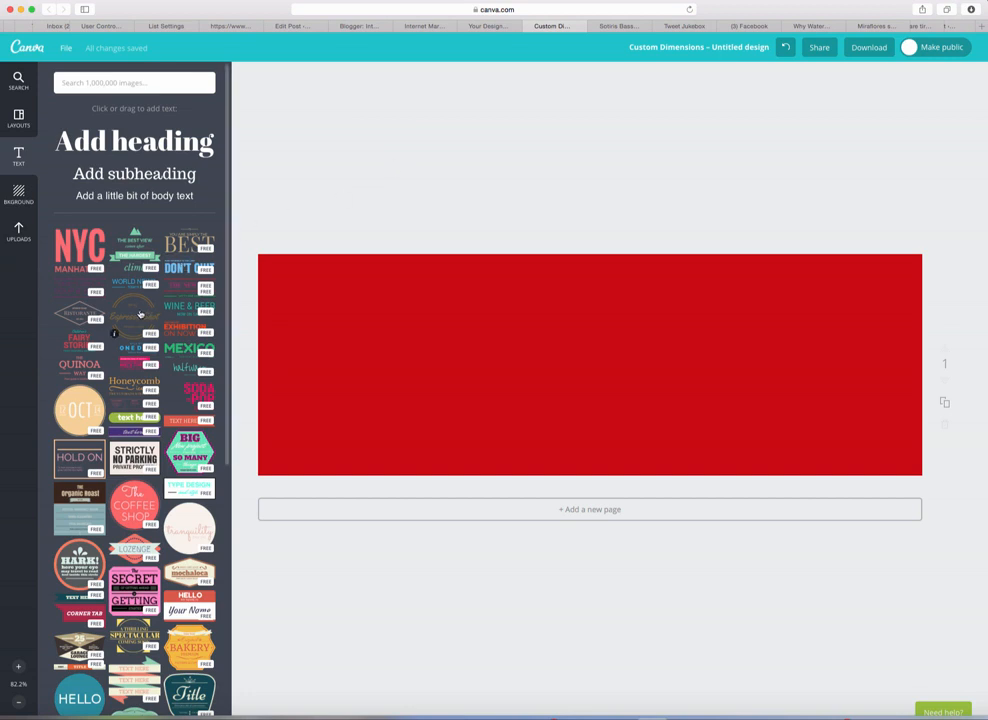
drag(139, 314, 427, 329)
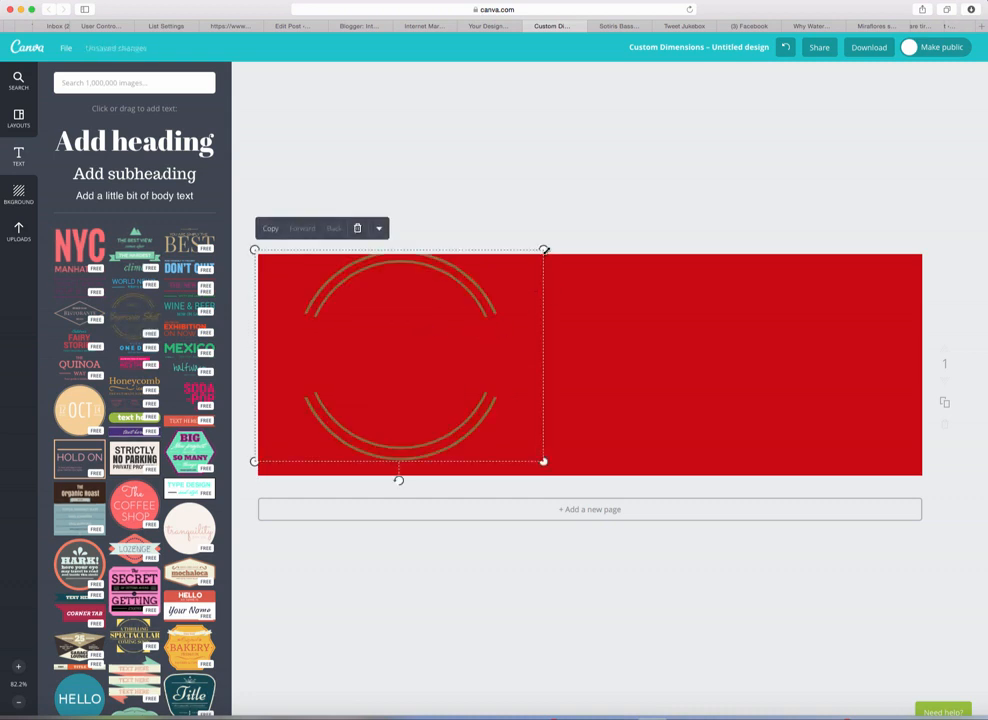
drag(543, 249, 405, 350)
drag(400, 404, 413, 334)
double_click(397, 335)
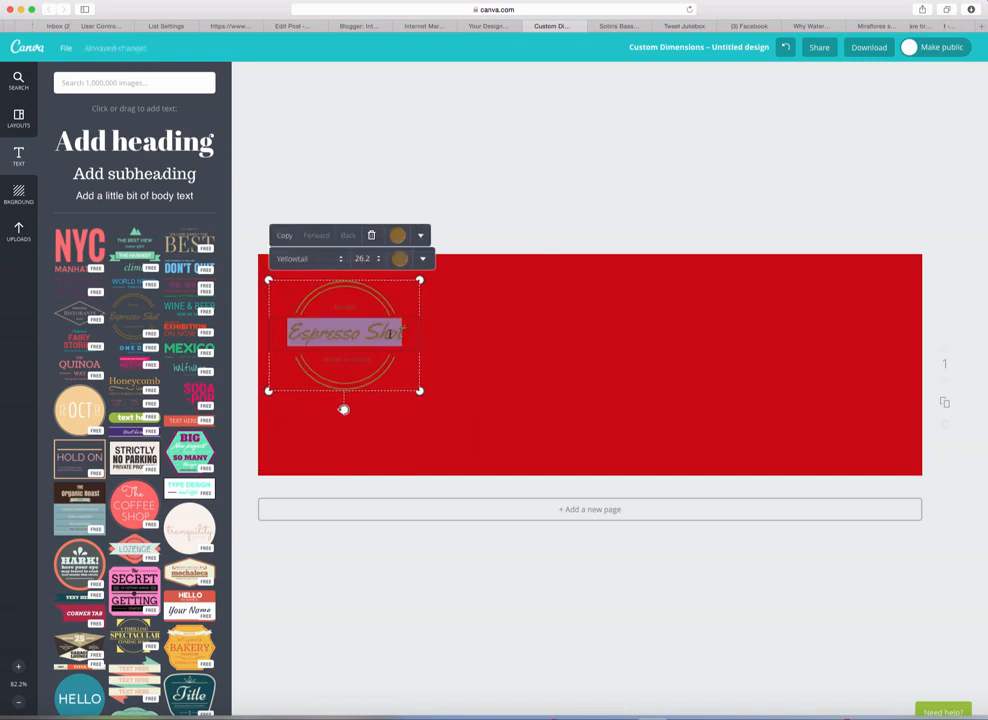
text(Sa)
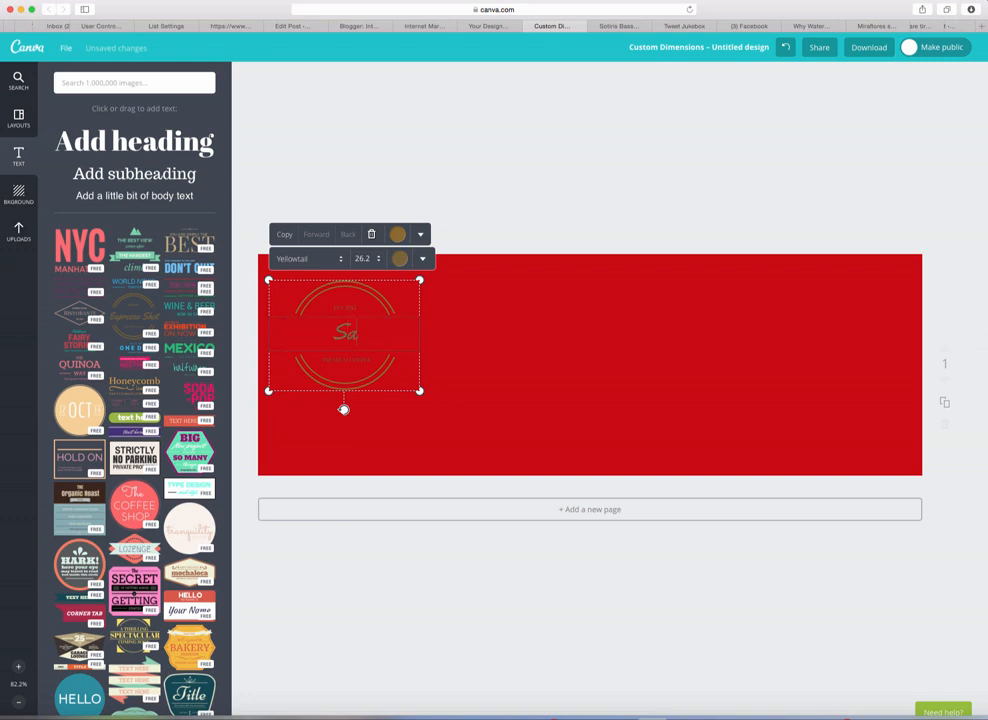
text(y Goodbye)
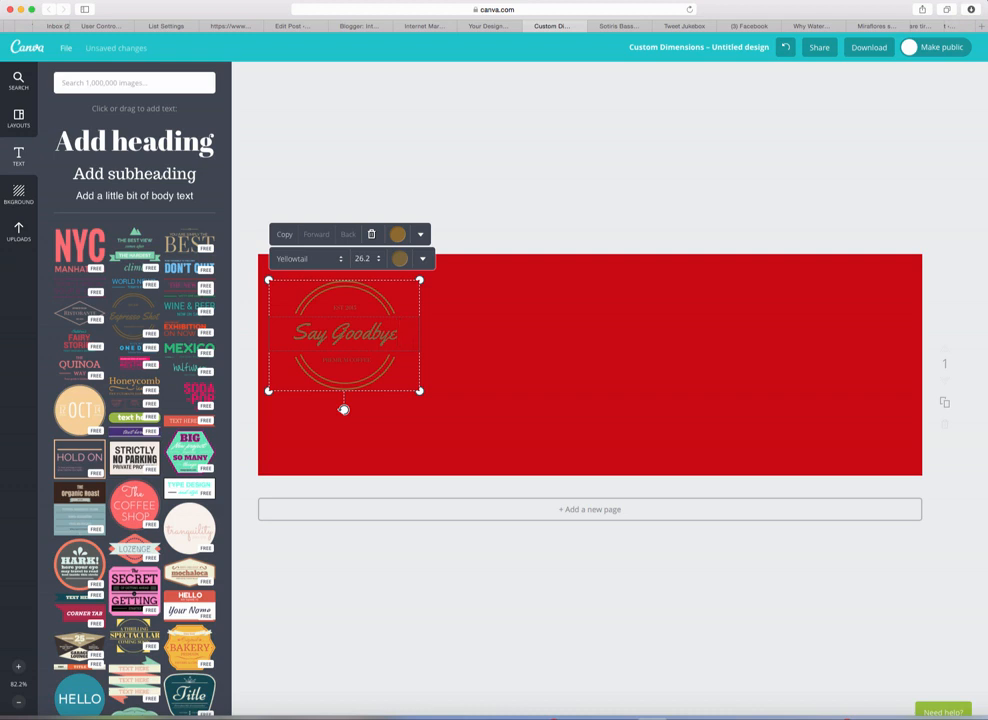
text( 9 To 5)
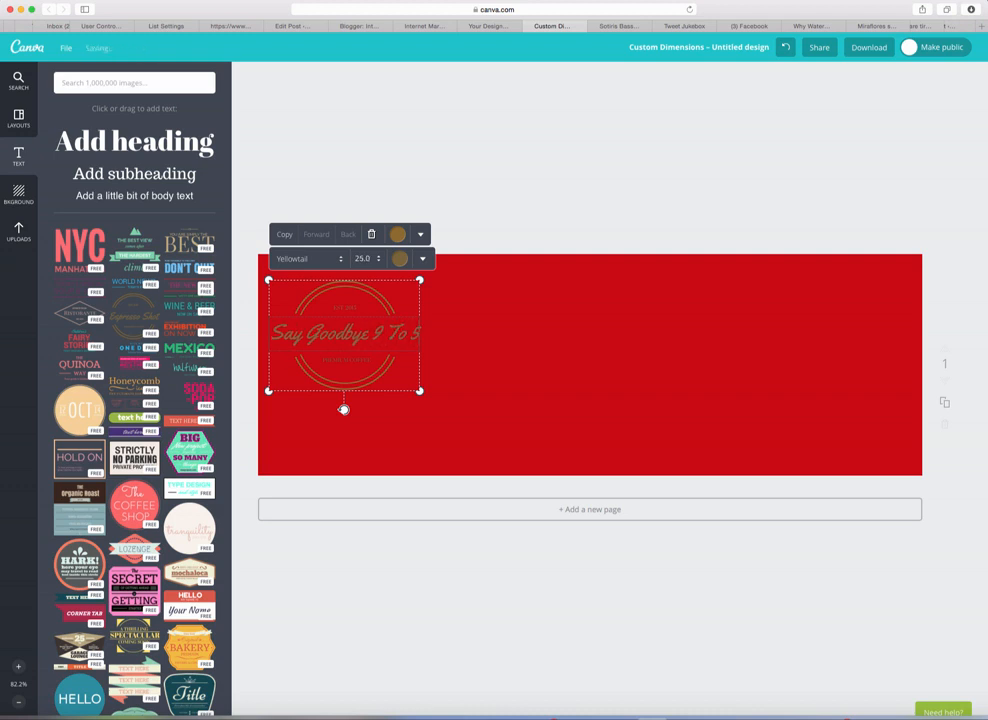
text(.)
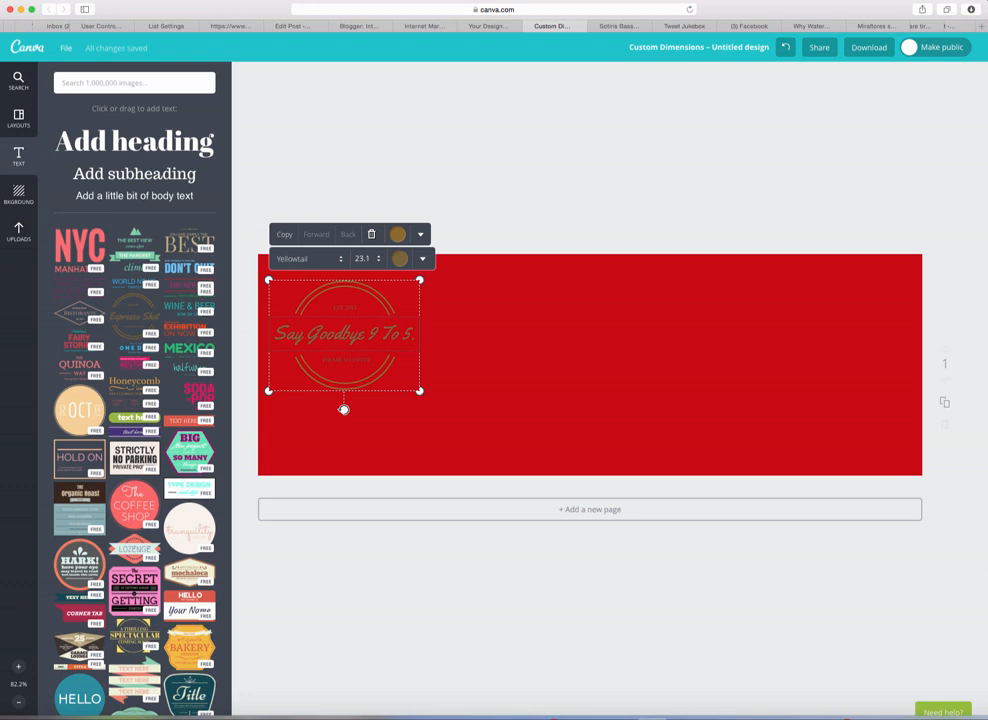
text(Com)
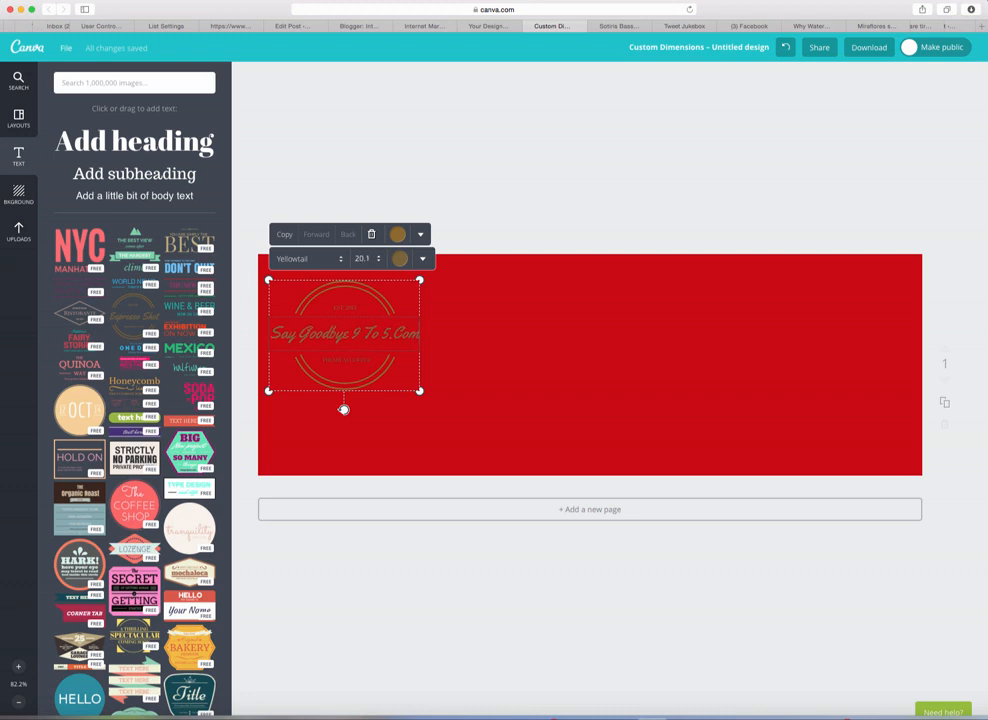
Step: Make the badge's main text black and its ring white, then select the small bottom text
click(399, 260)
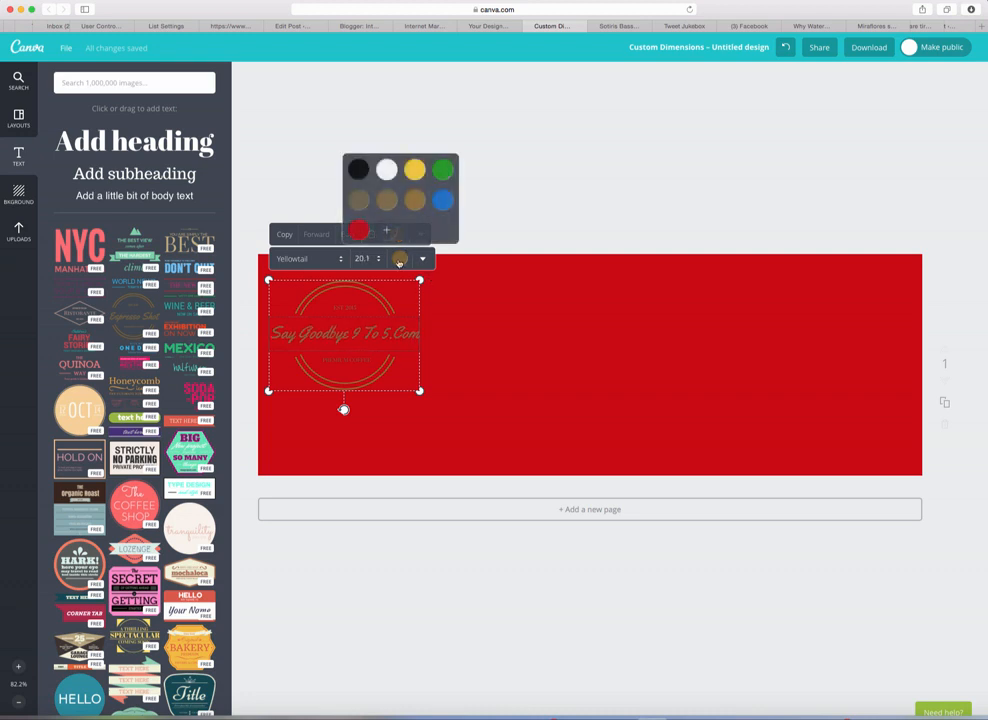
click(385, 171)
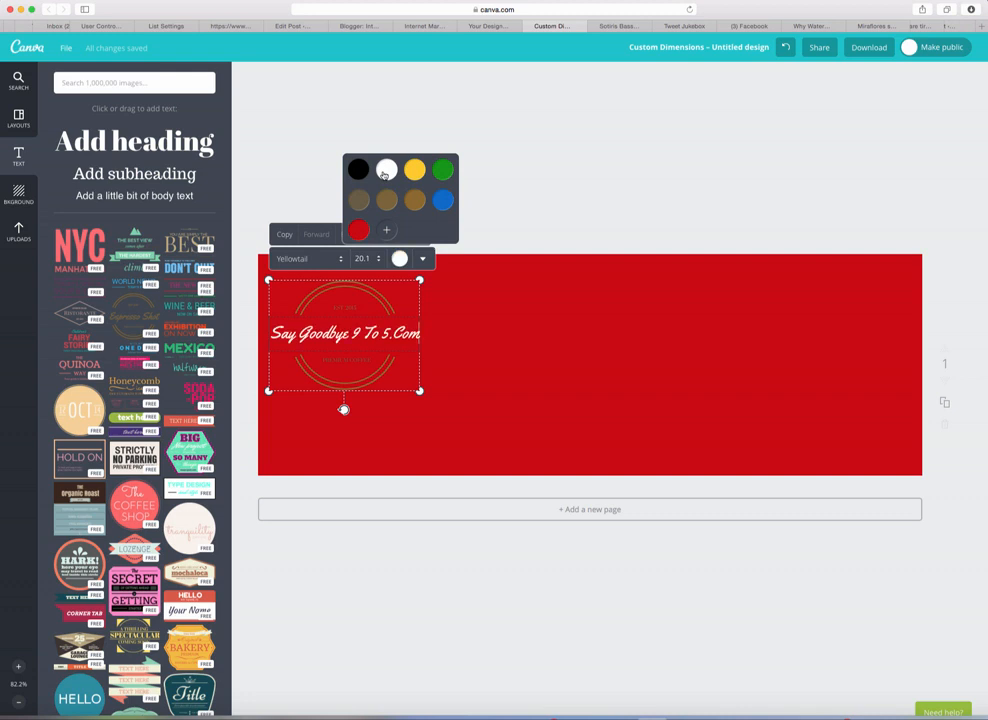
click(361, 173)
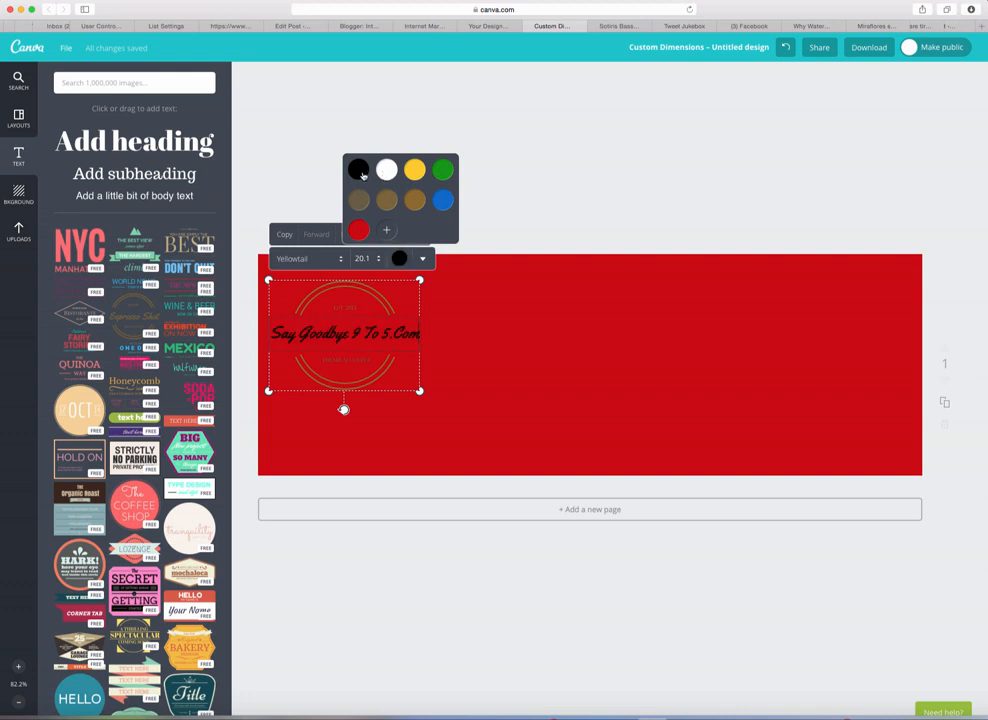
click(382, 293)
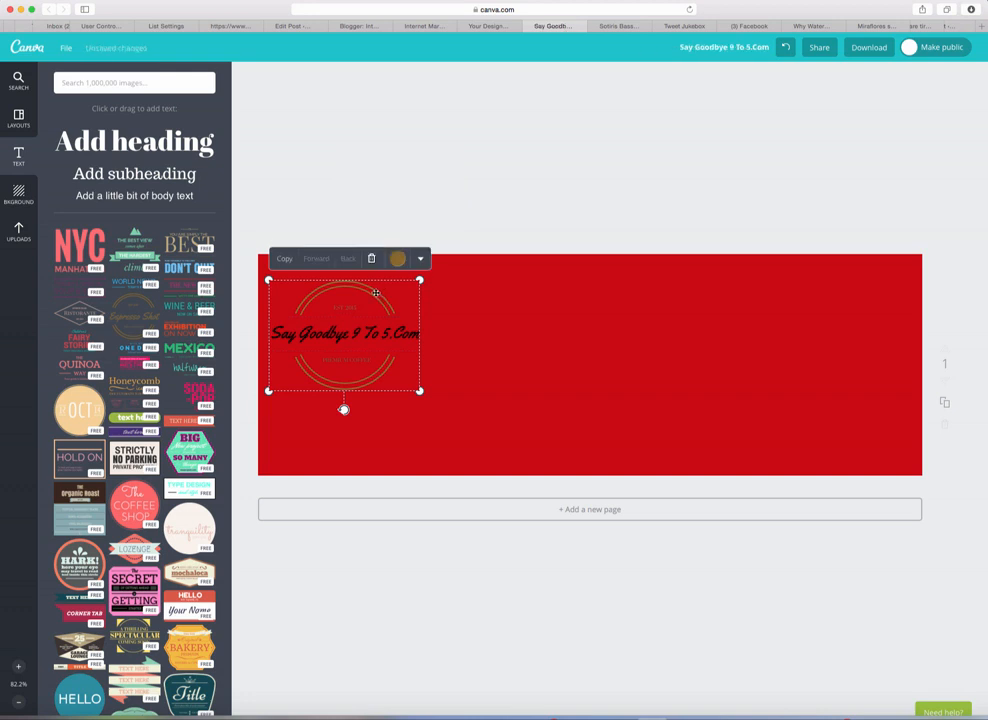
click(397, 258)
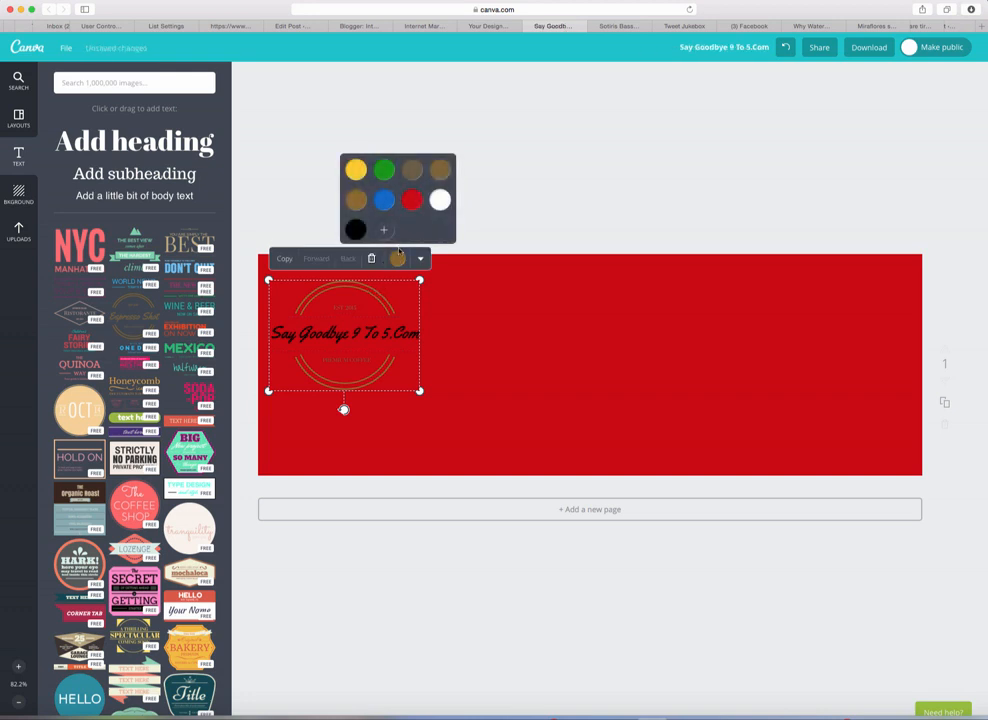
click(438, 201)
click(476, 314)
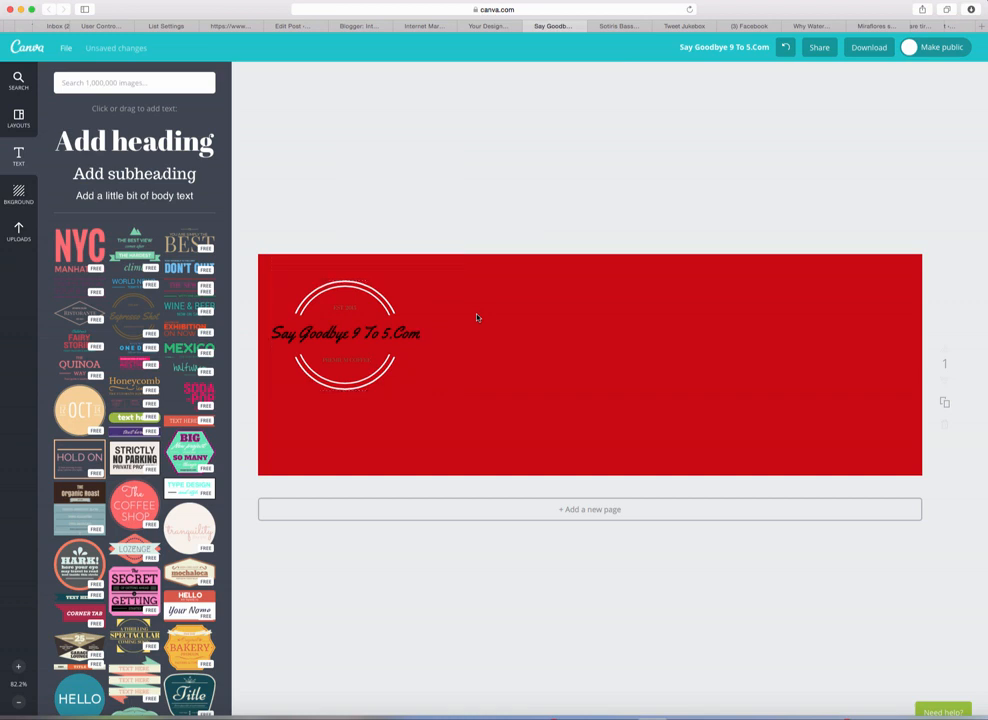
click(350, 361)
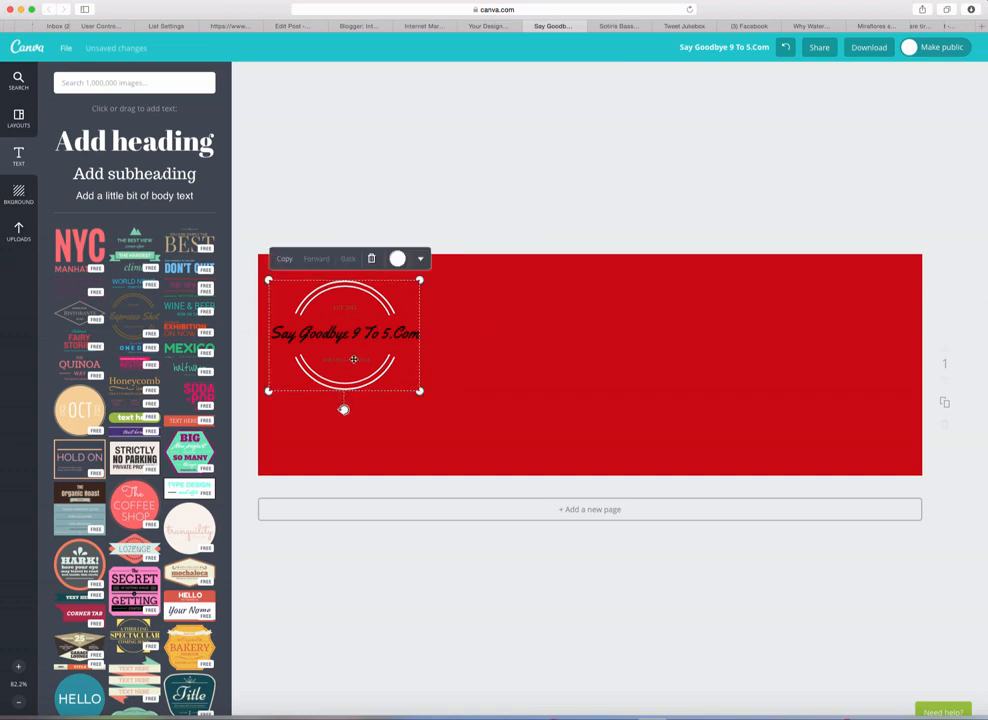
click(350, 360)
click(399, 258)
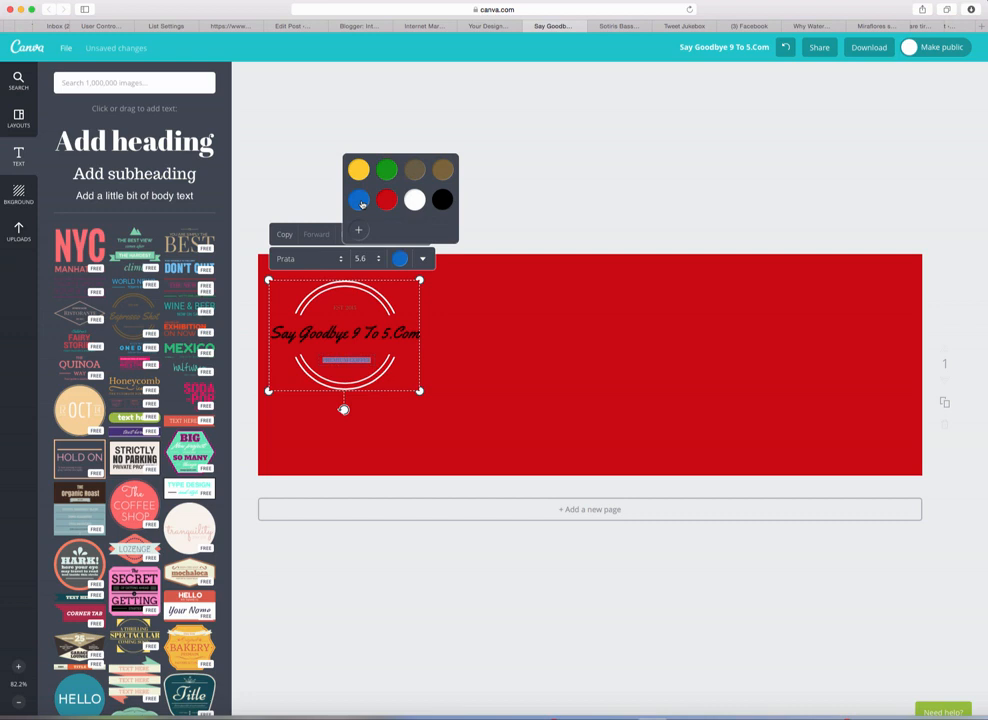
Step: Clear the wording from the badge's small bottom text line
click(346, 308)
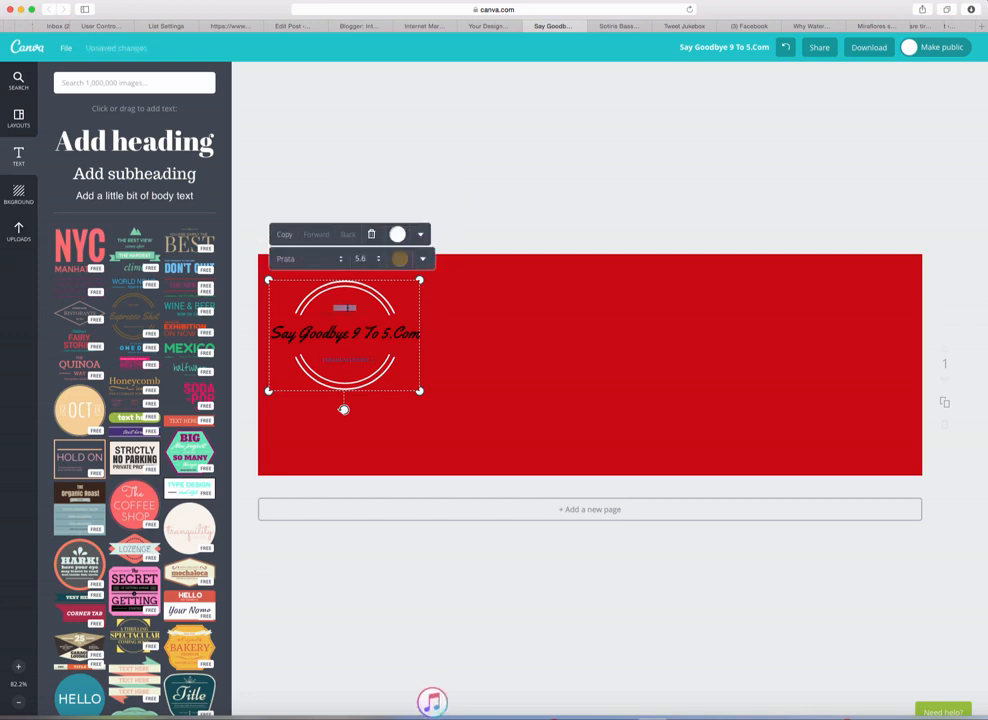
click(398, 259)
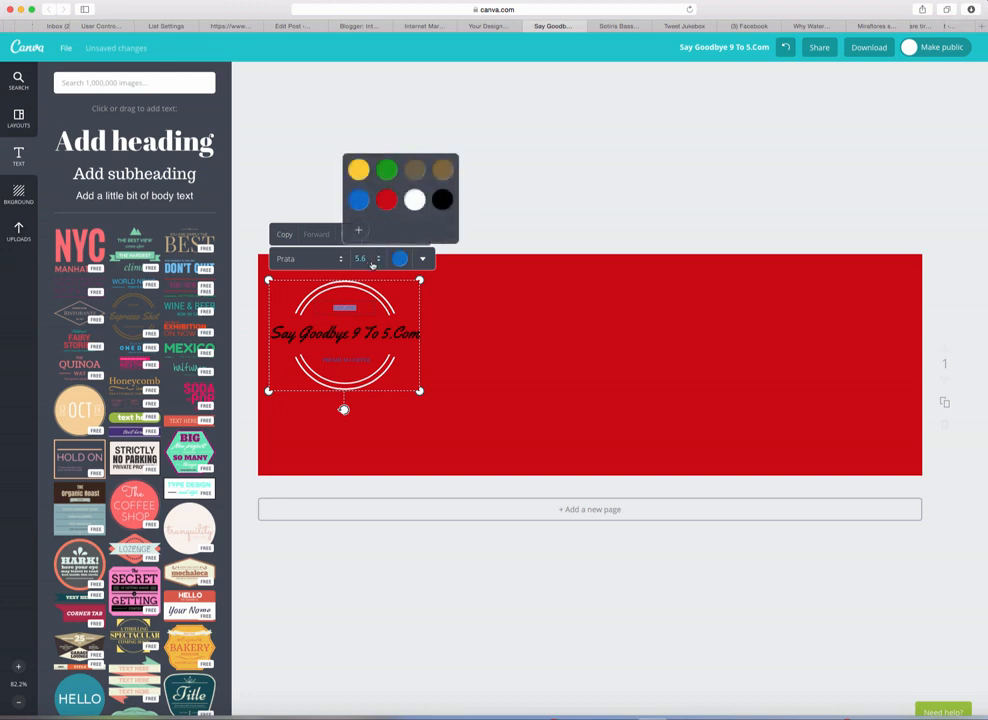
click(460, 298)
click(344, 361)
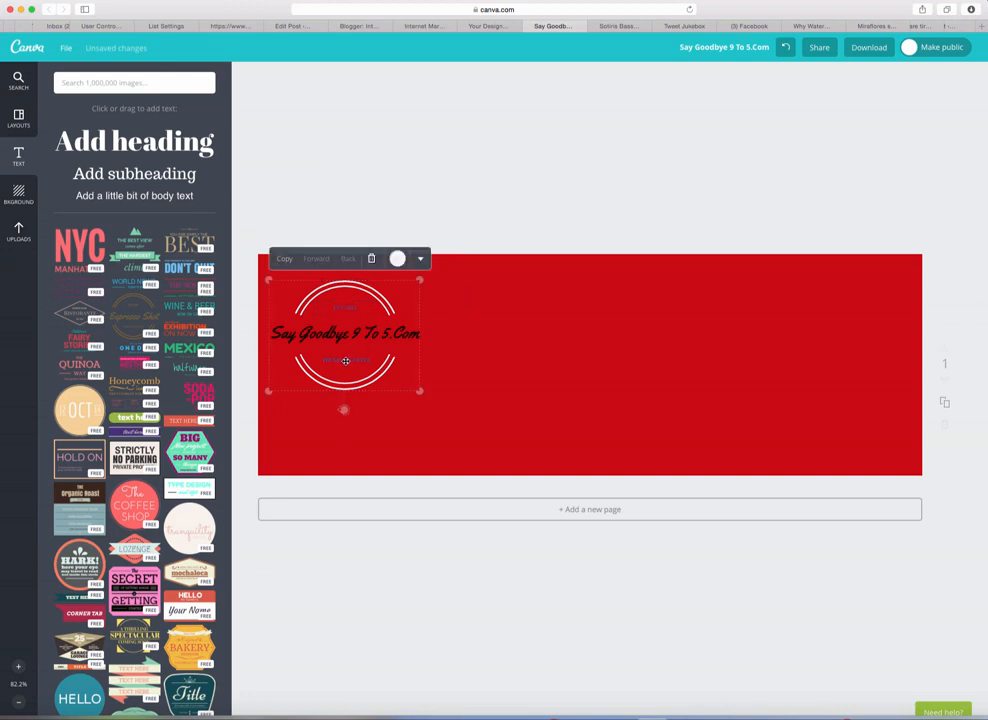
double_click(346, 359)
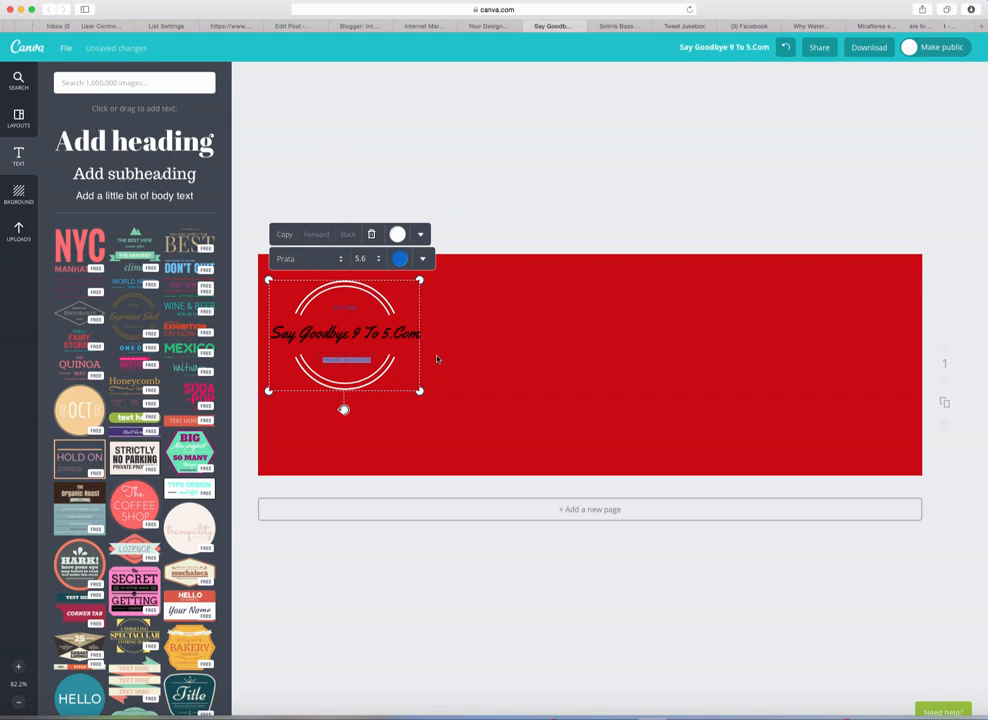
key(BackSpace)
Step: Nudge the badge slightly right and down and select its subtitle line
drag(419, 391, 447, 447)
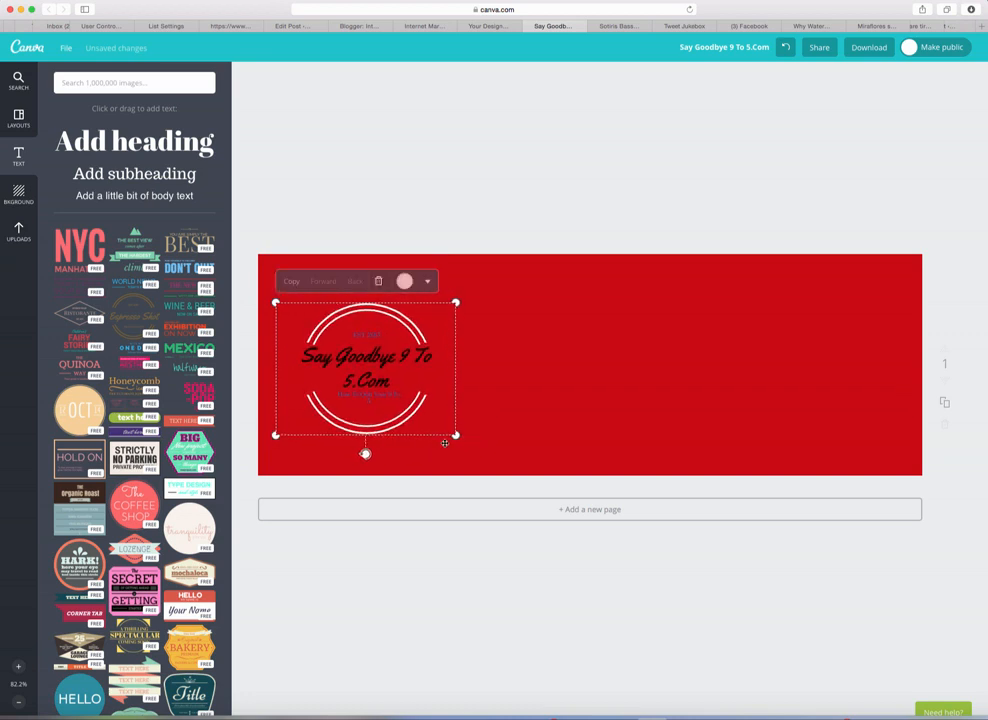
double_click(393, 395)
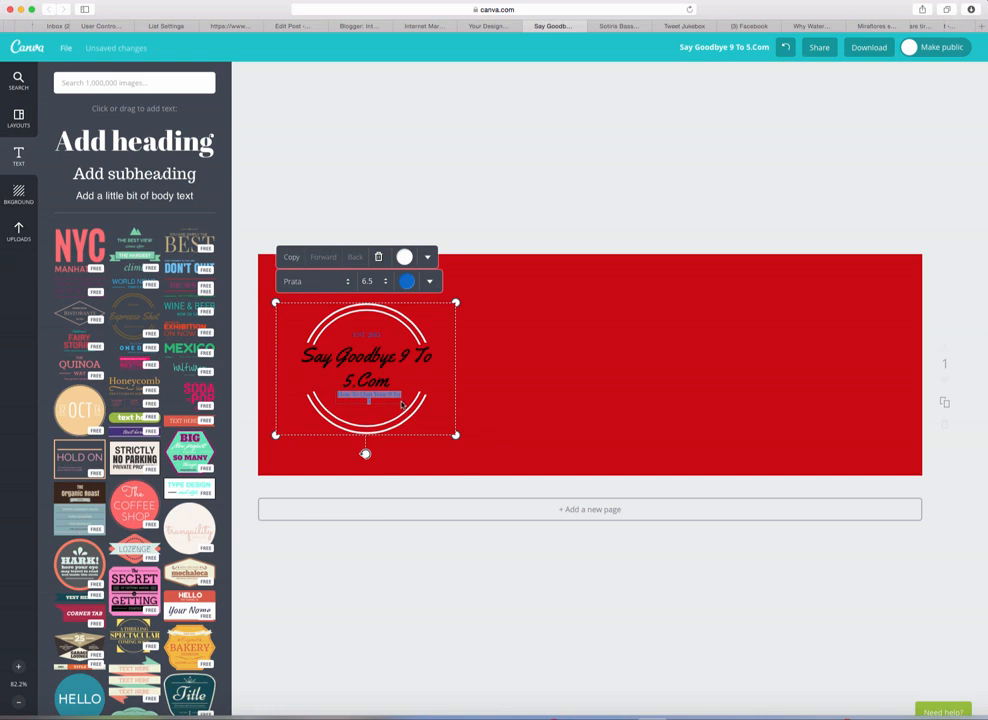
click(474, 406)
click(409, 399)
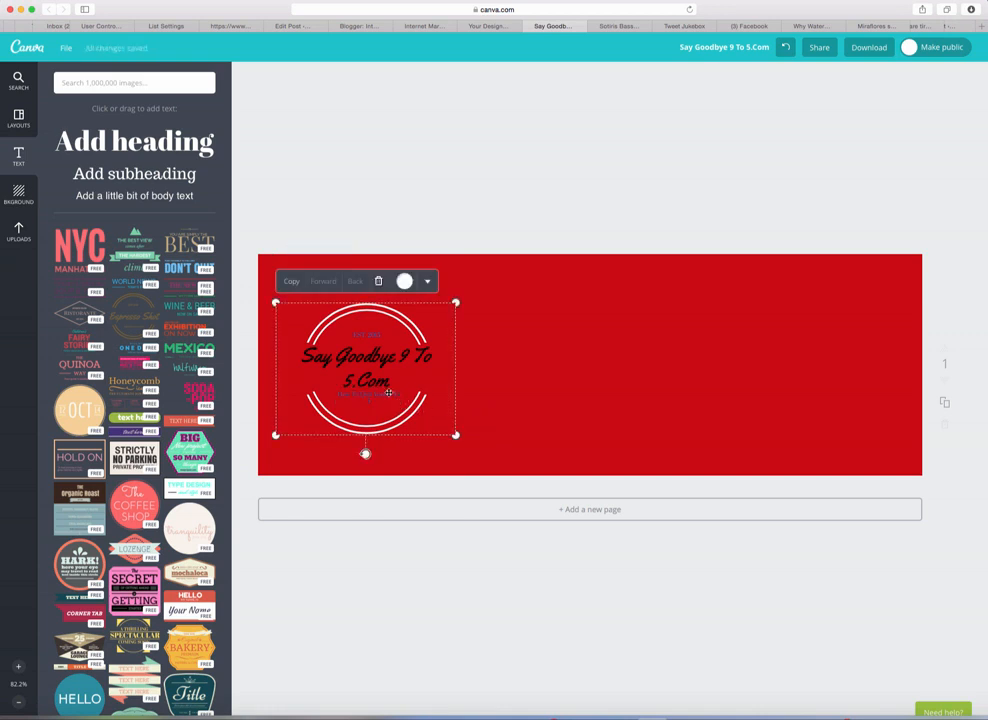
click(403, 399)
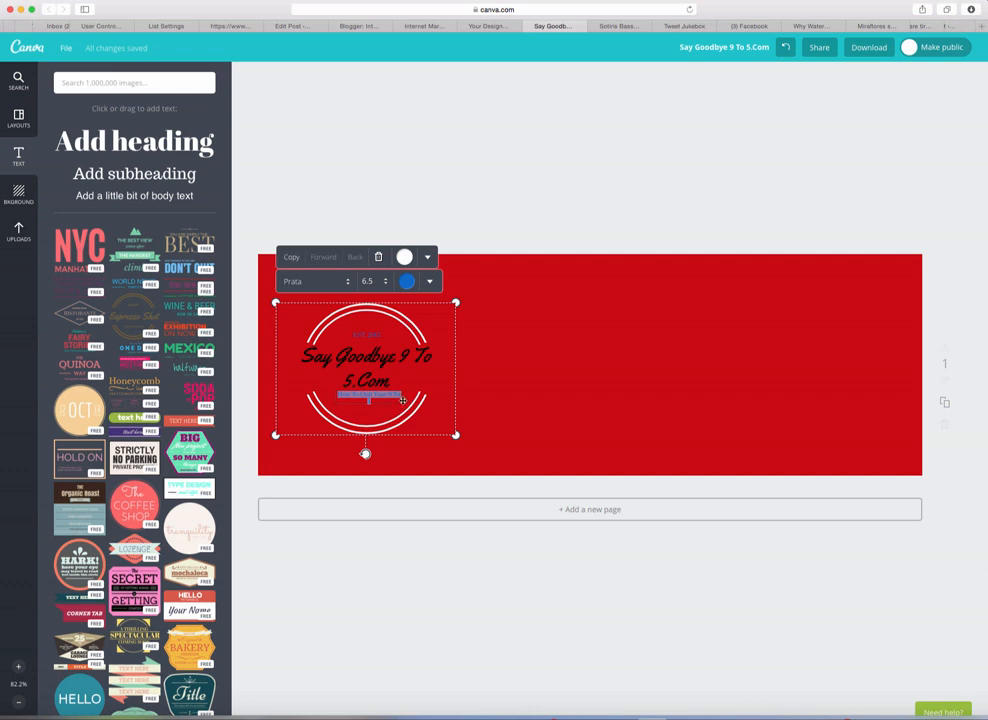
drag(401, 403, 406, 399)
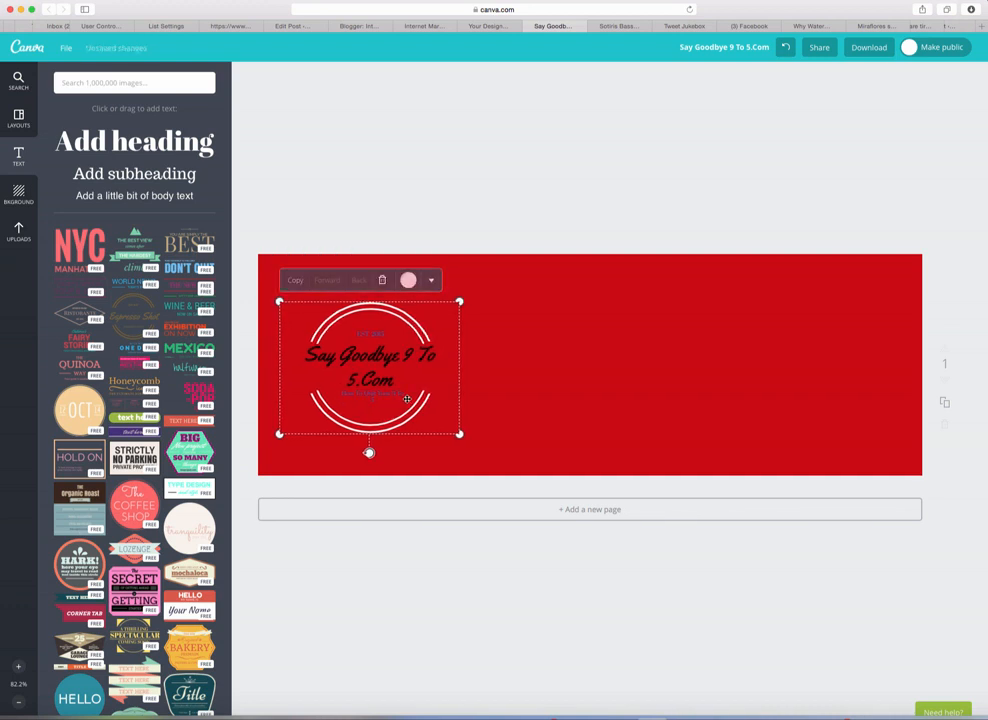
click(403, 394)
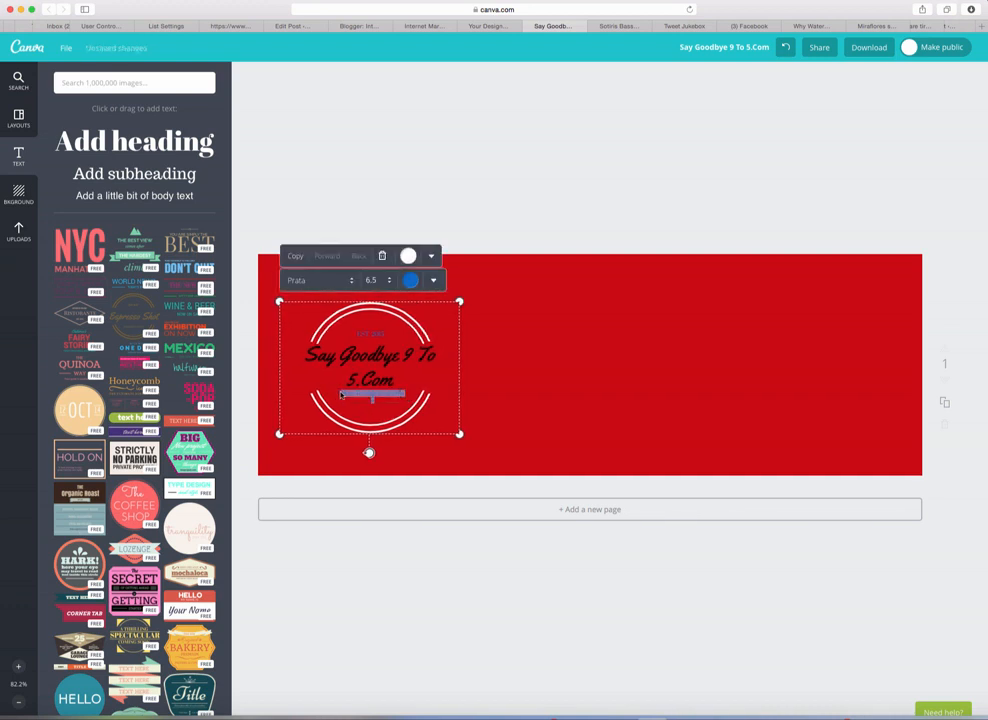
Step: Enlarge the badge, set its tagline to size 7.9, and move the badge up and left
drag(459, 434, 527, 484)
drag(587, 444, 534, 424)
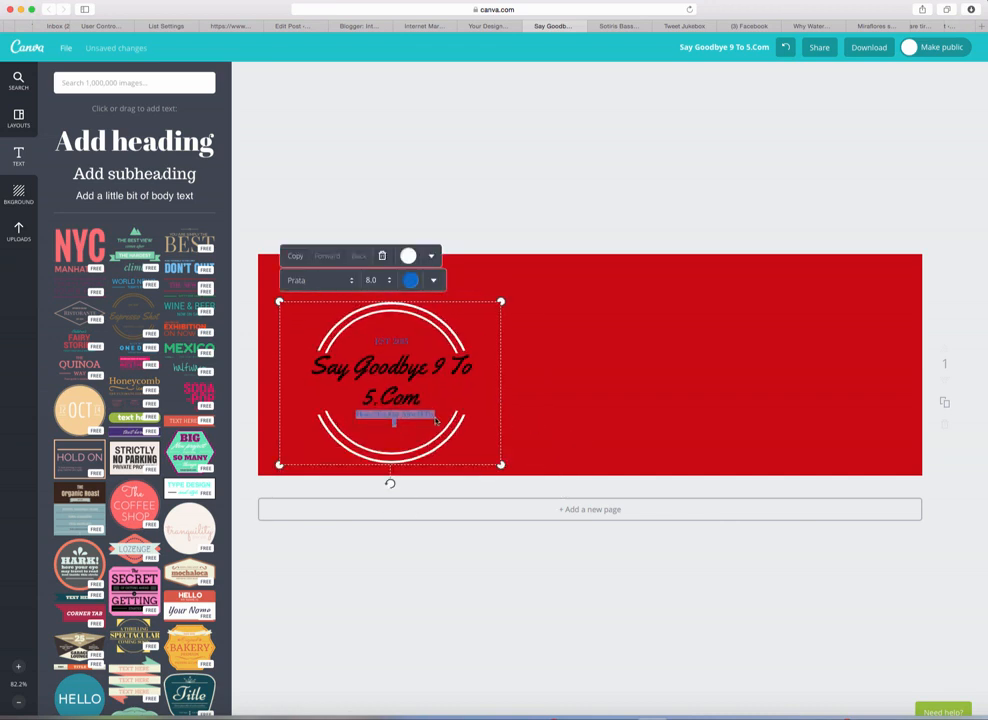
click(375, 279)
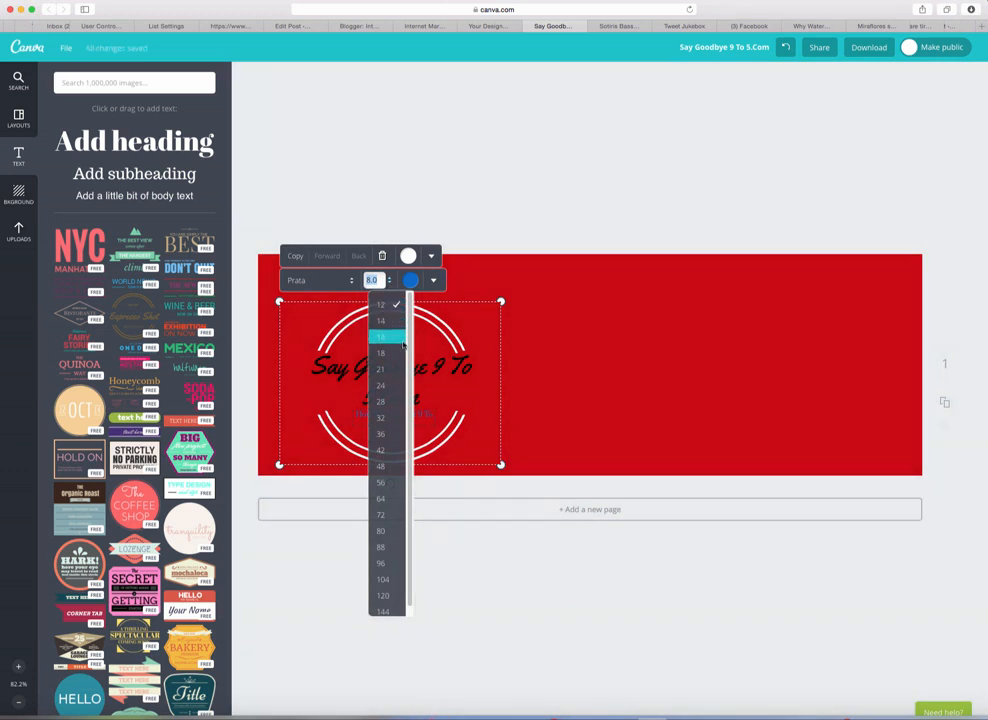
click(392, 309)
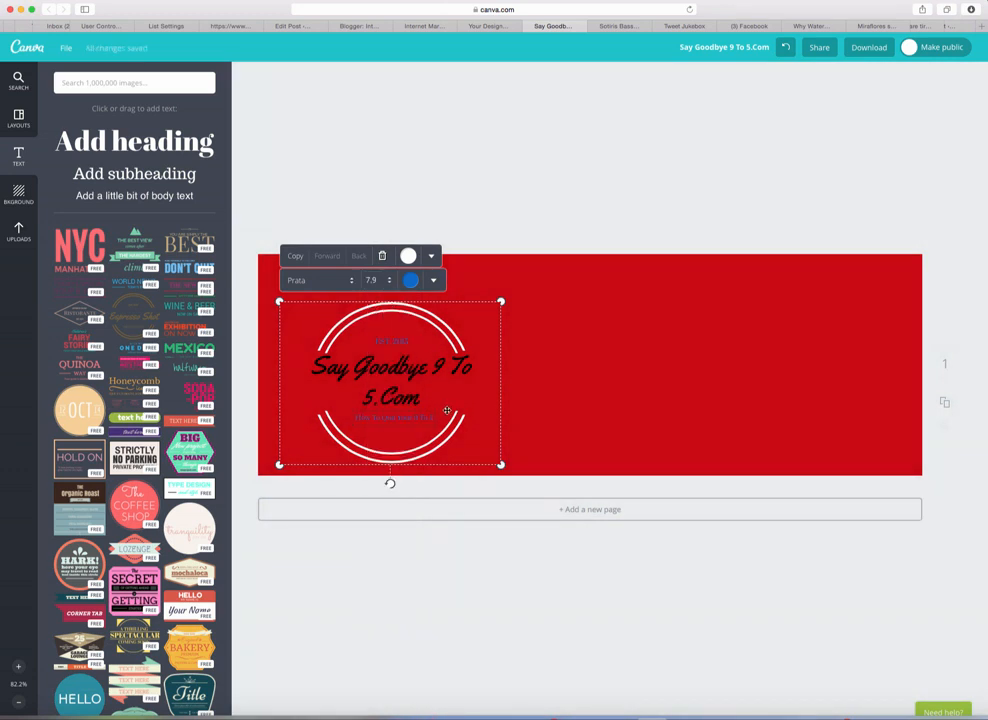
click(521, 406)
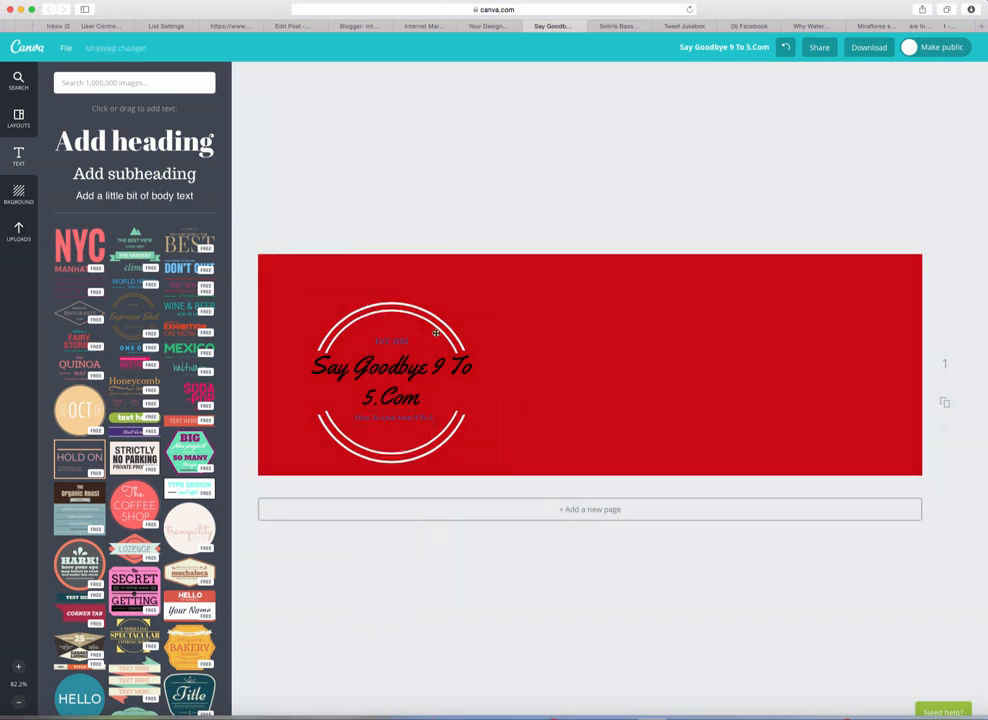
drag(443, 333, 437, 304)
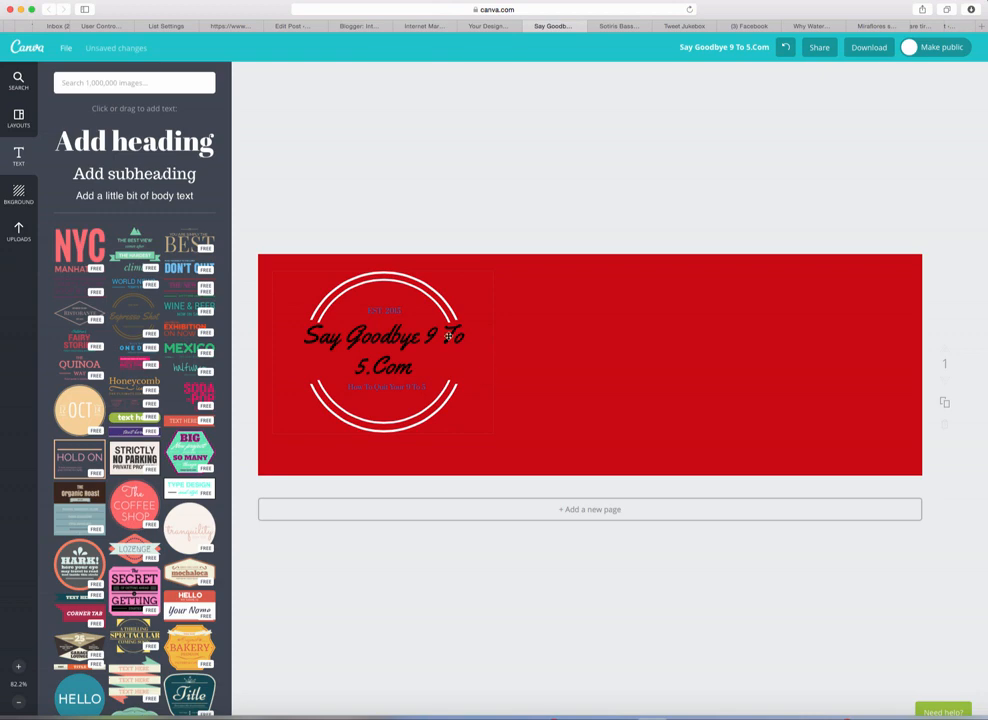
Step: Set the Say Goodbye 9 To 5.Com heading in the Special Elite font
click(440, 335)
double_click(436, 333)
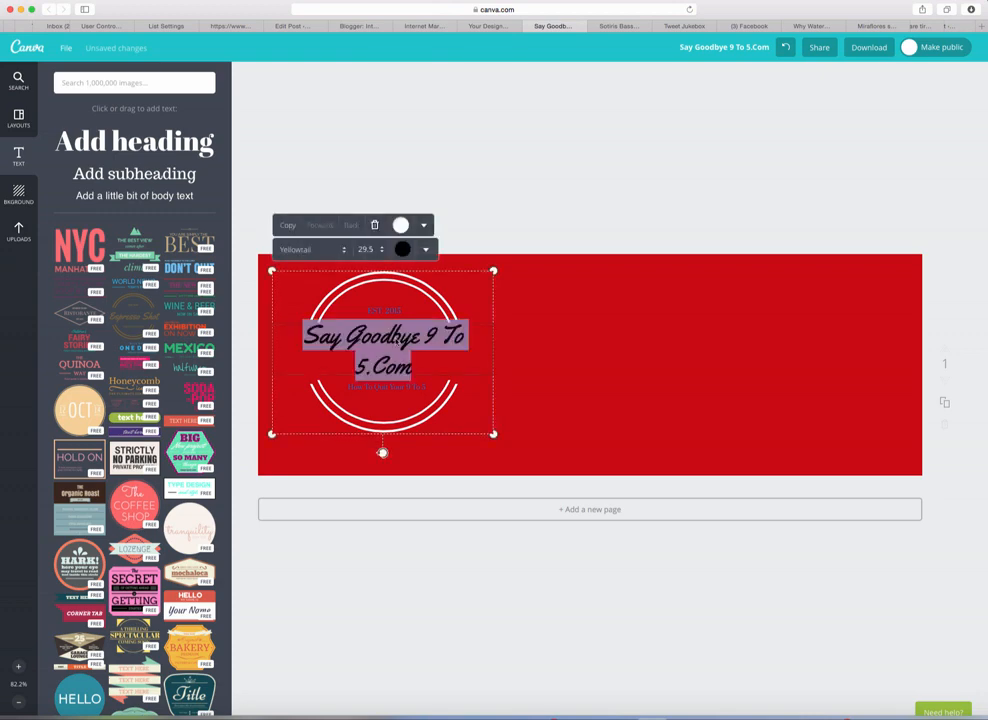
click(310, 249)
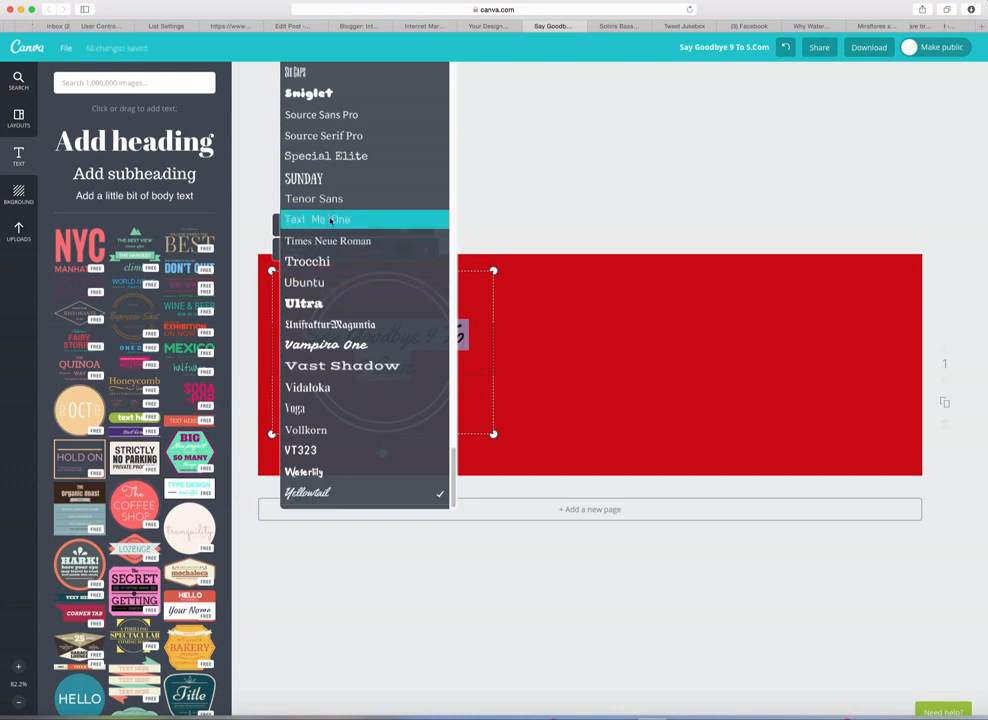
click(333, 157)
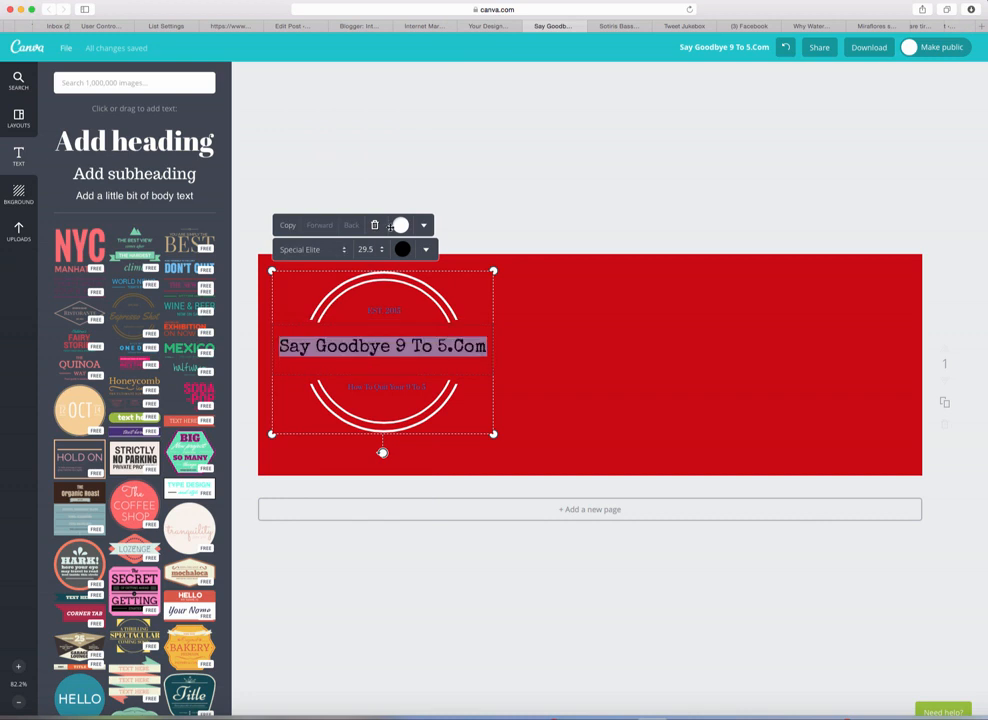
click(558, 355)
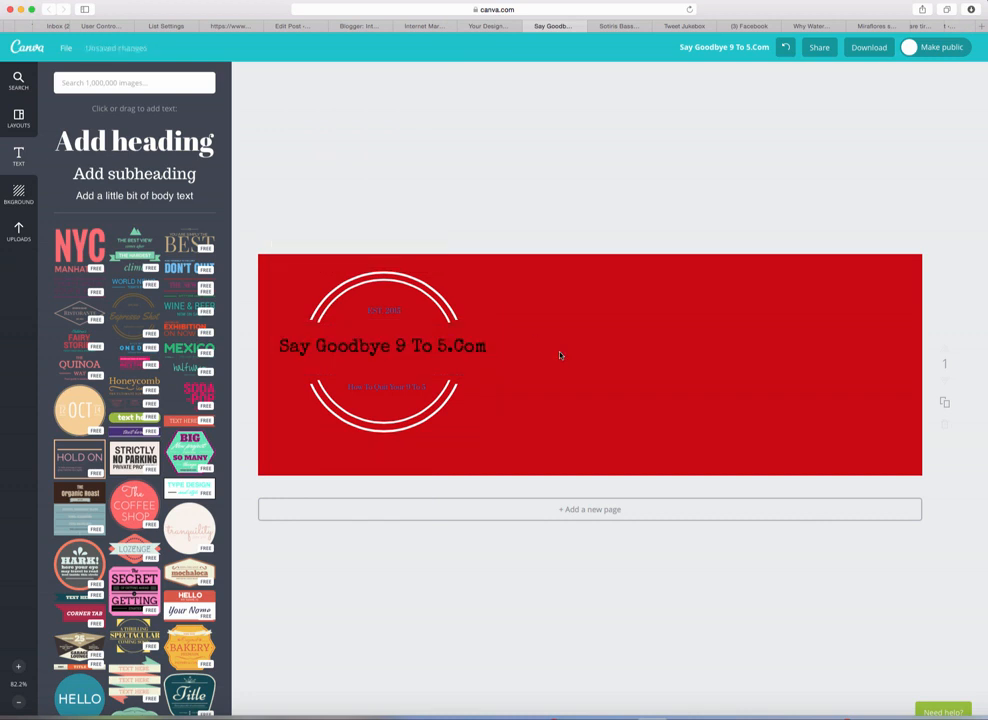
Step: Shrink the badge and place it at the right end of the banner
click(474, 349)
drag(496, 435, 900, 362)
click(591, 272)
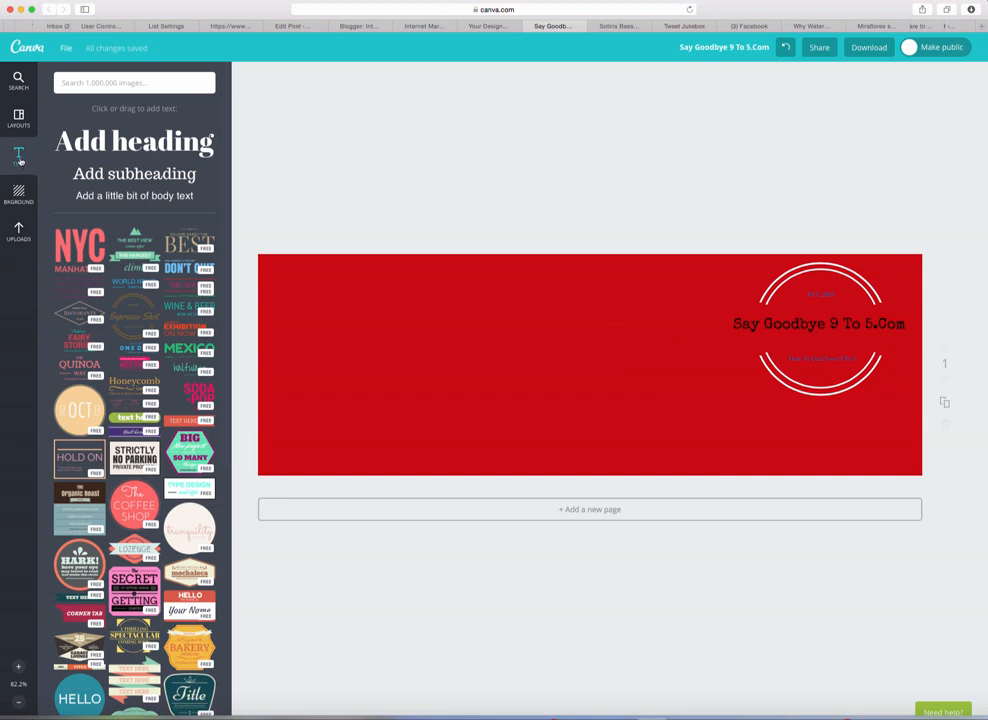
Step: Add a body-text byline with the author's name in Berkshire Swash, after trying Allura
click(108, 199)
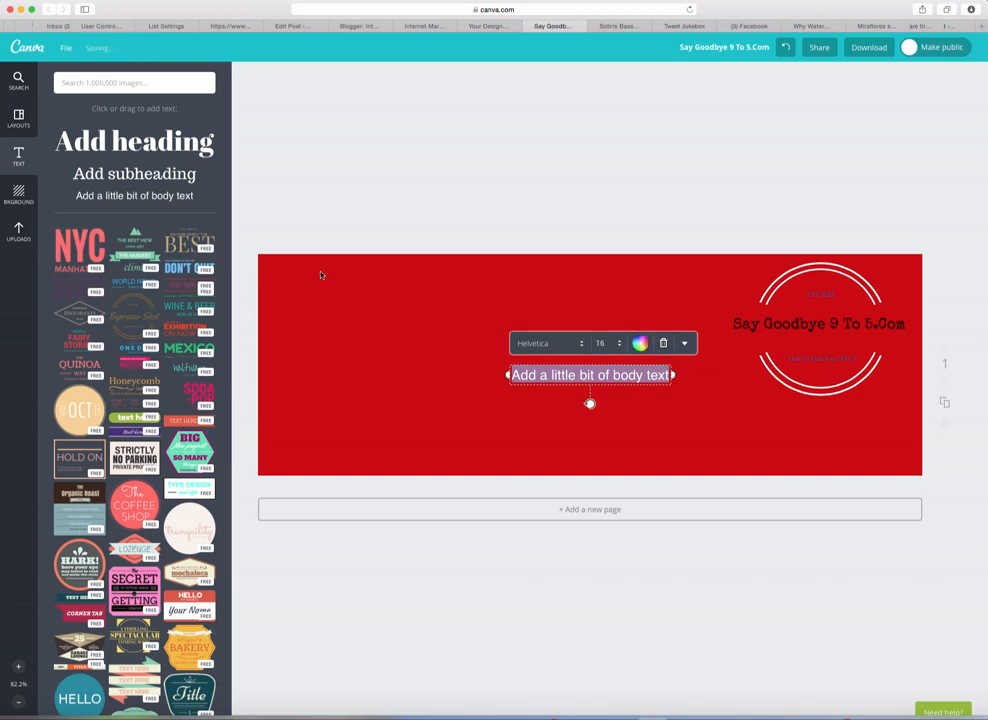
text(With )
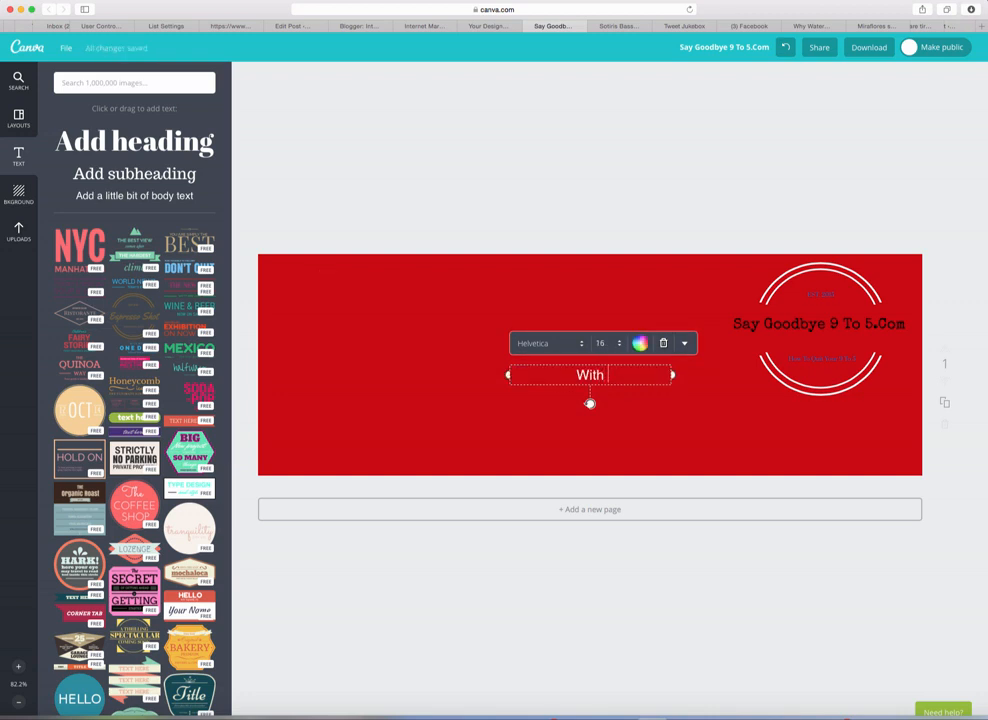
text(Sotiris Bass)
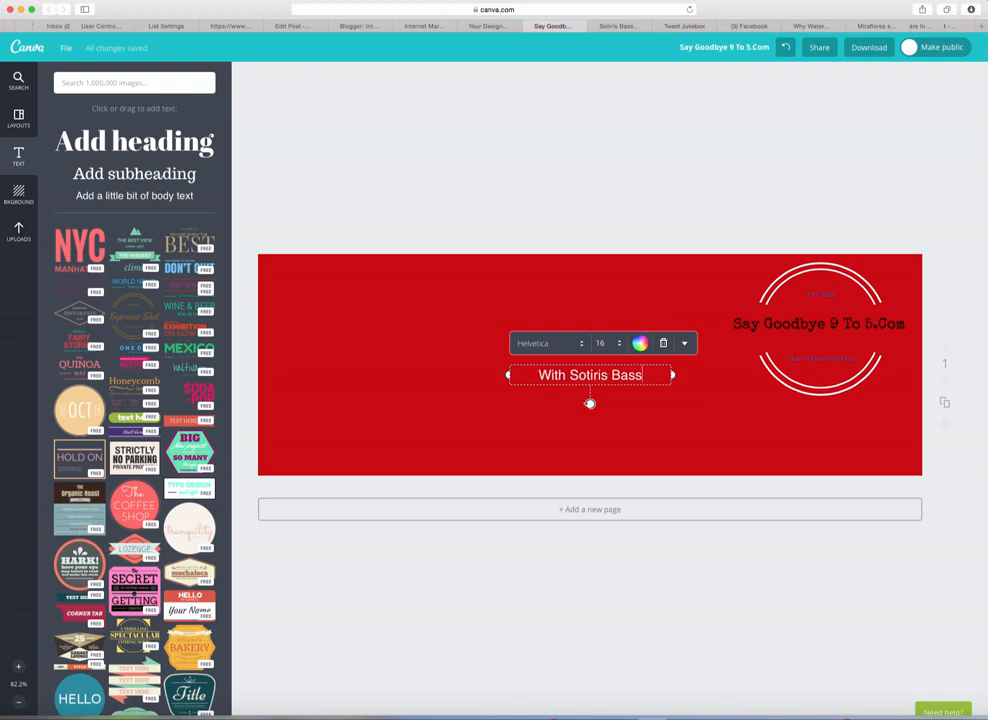
text(akar)
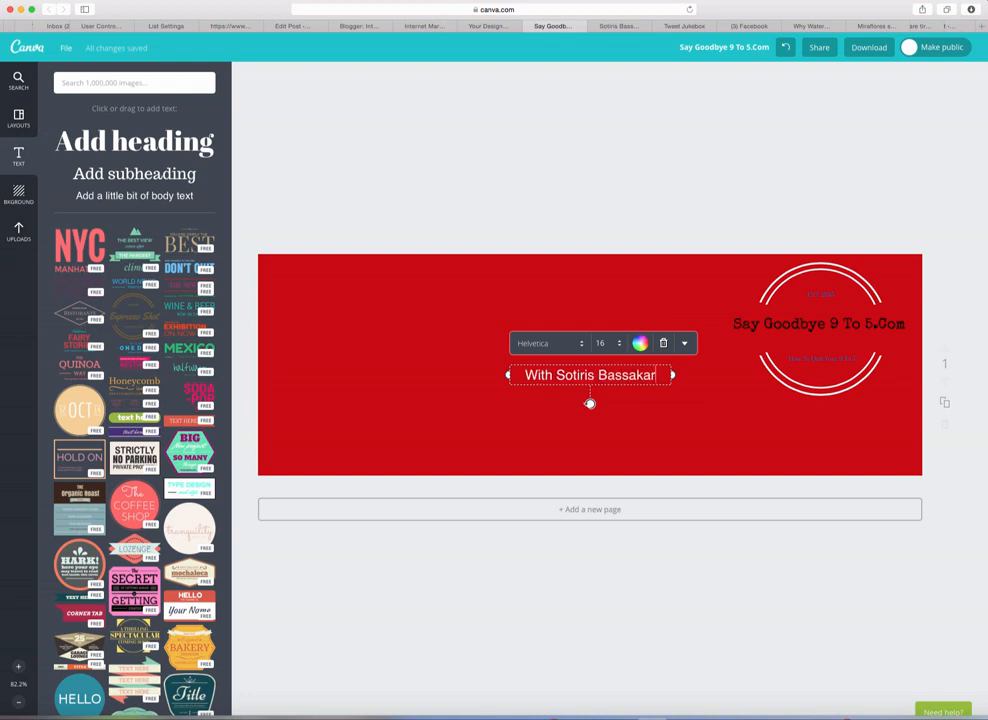
text(opoulos)
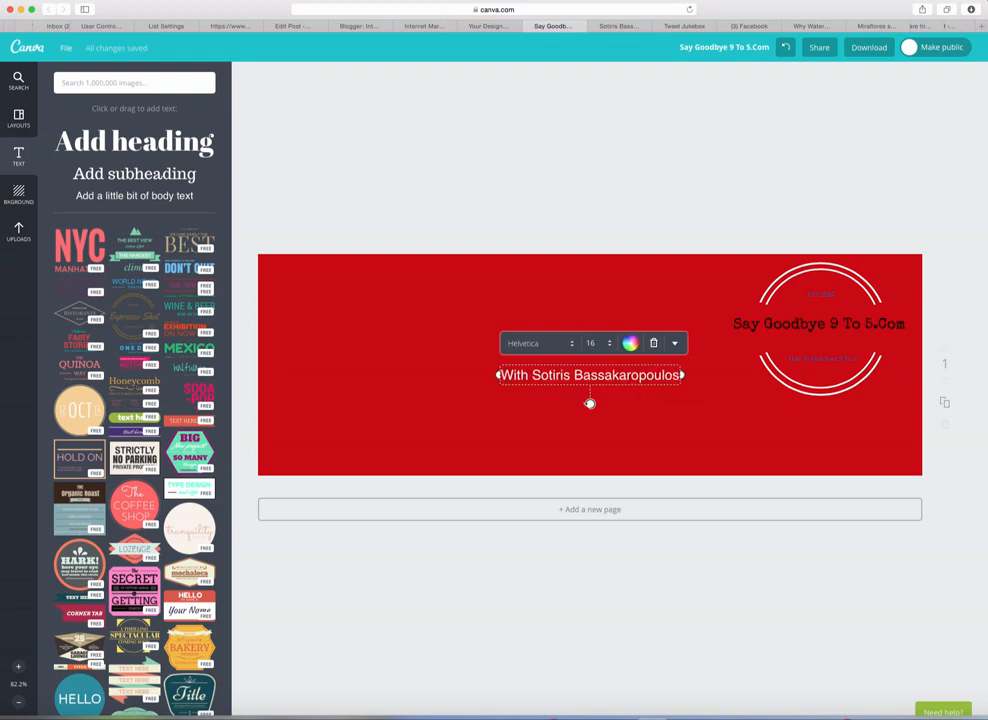
click(571, 346)
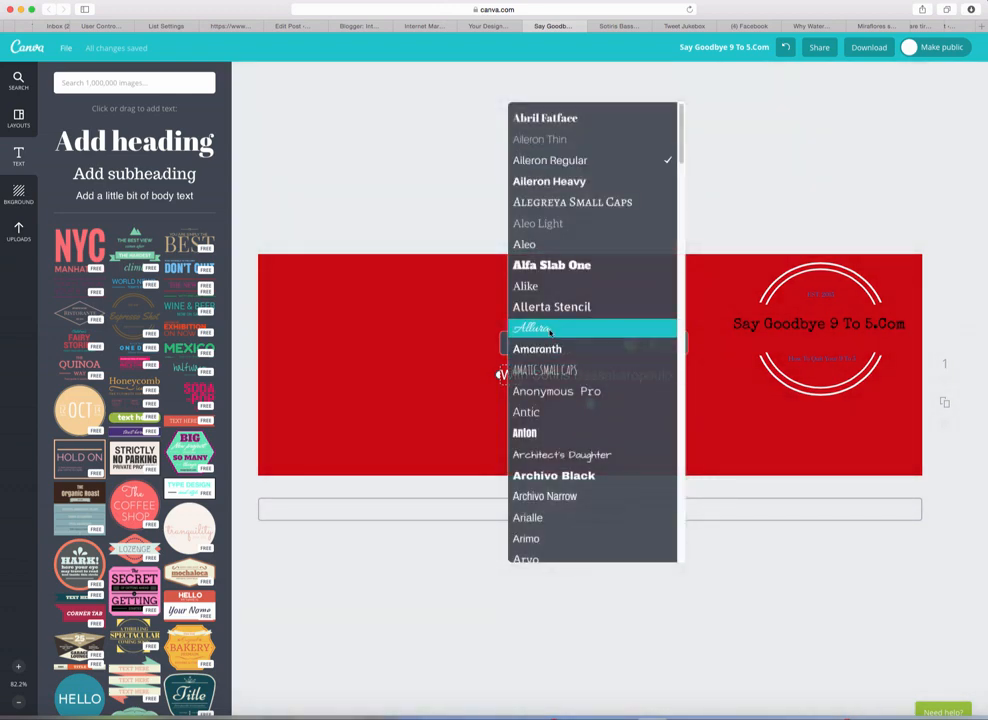
click(548, 329)
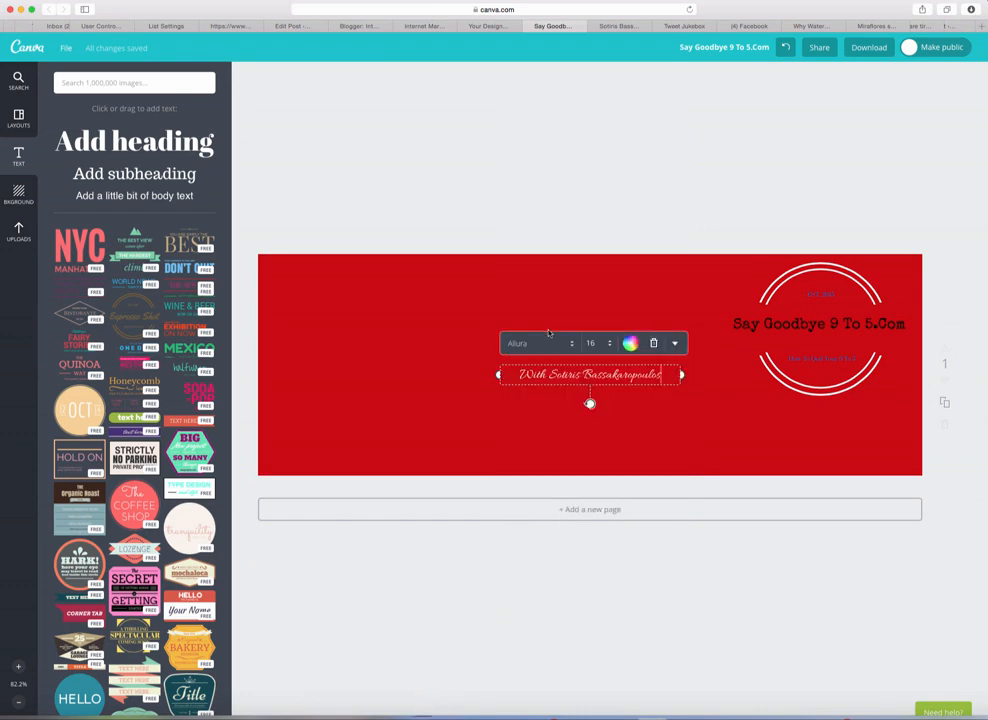
click(546, 345)
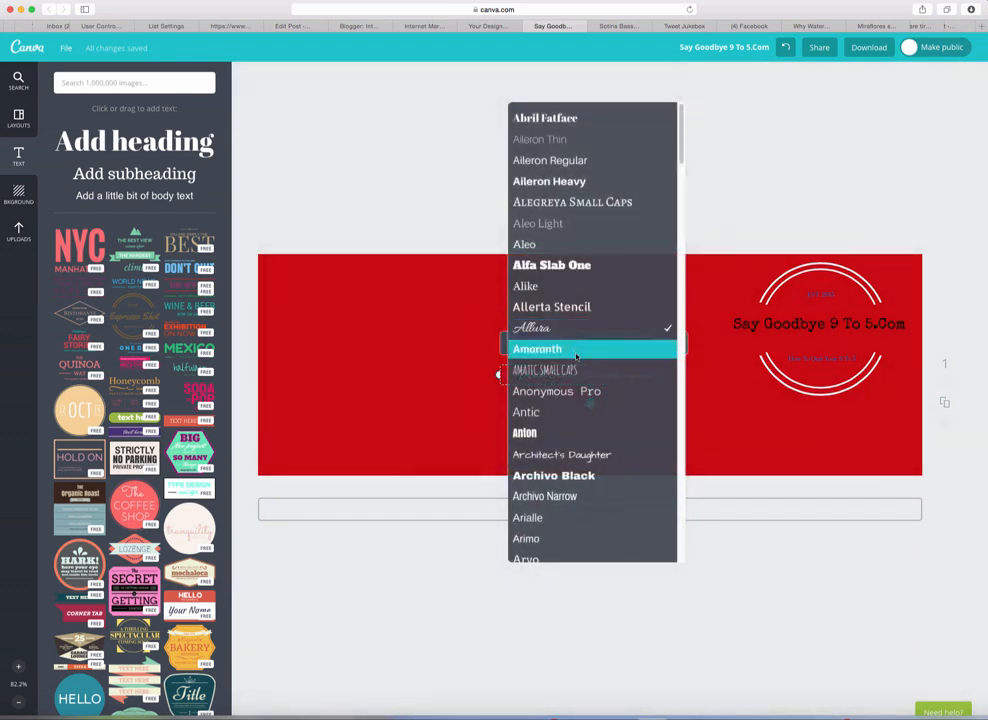
scroll(584, 408, down, 2)
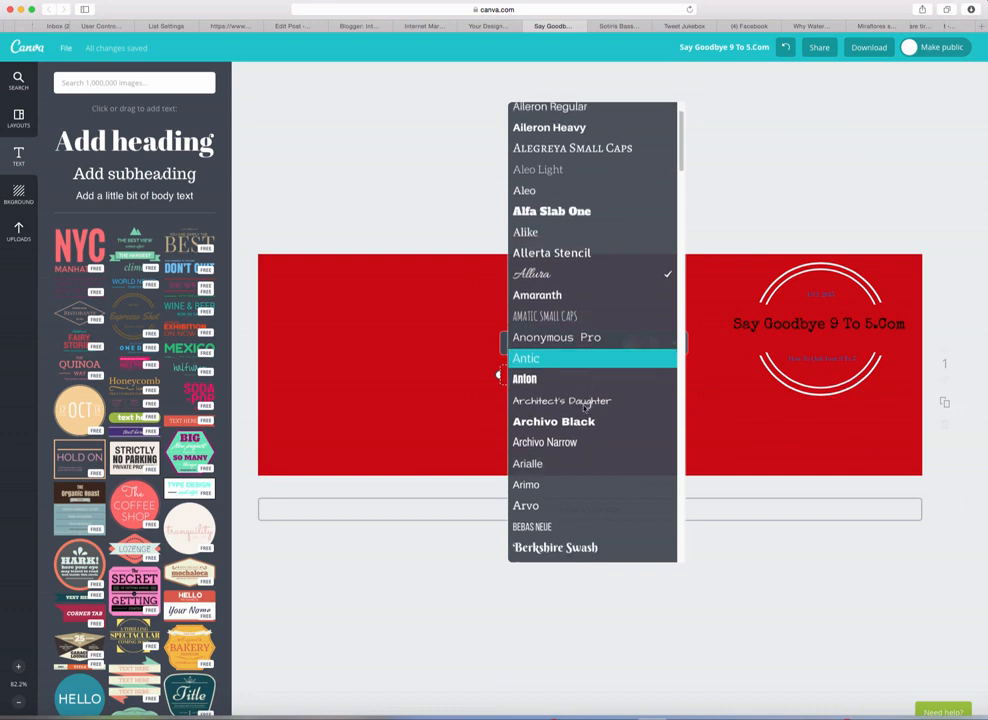
scroll(584, 408, down, 5)
scroll(584, 410, down, 1)
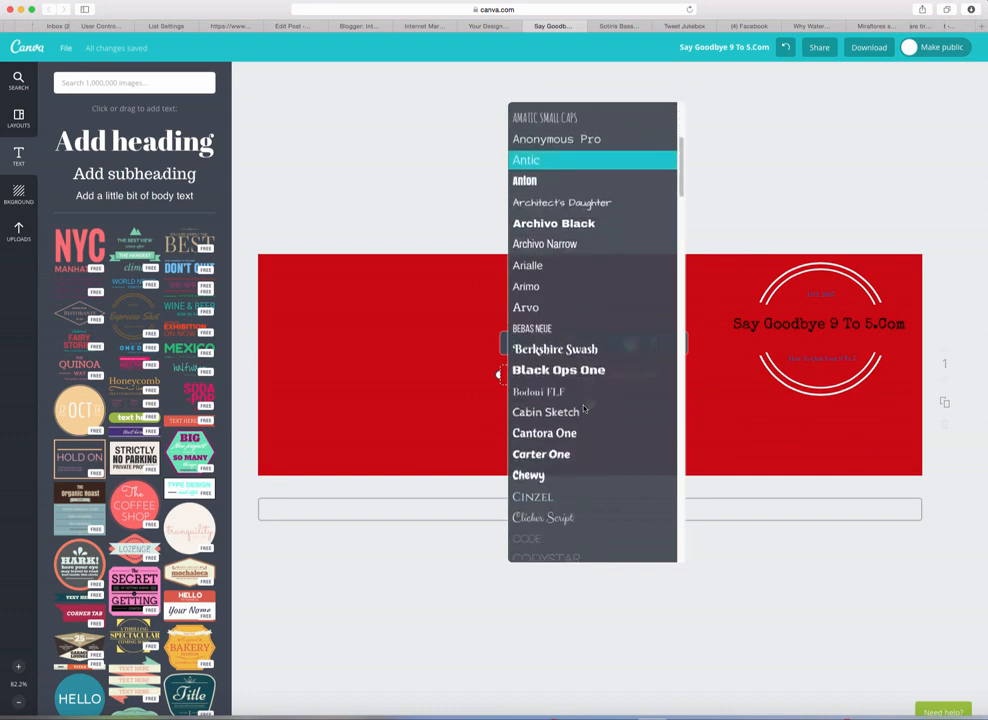
click(575, 351)
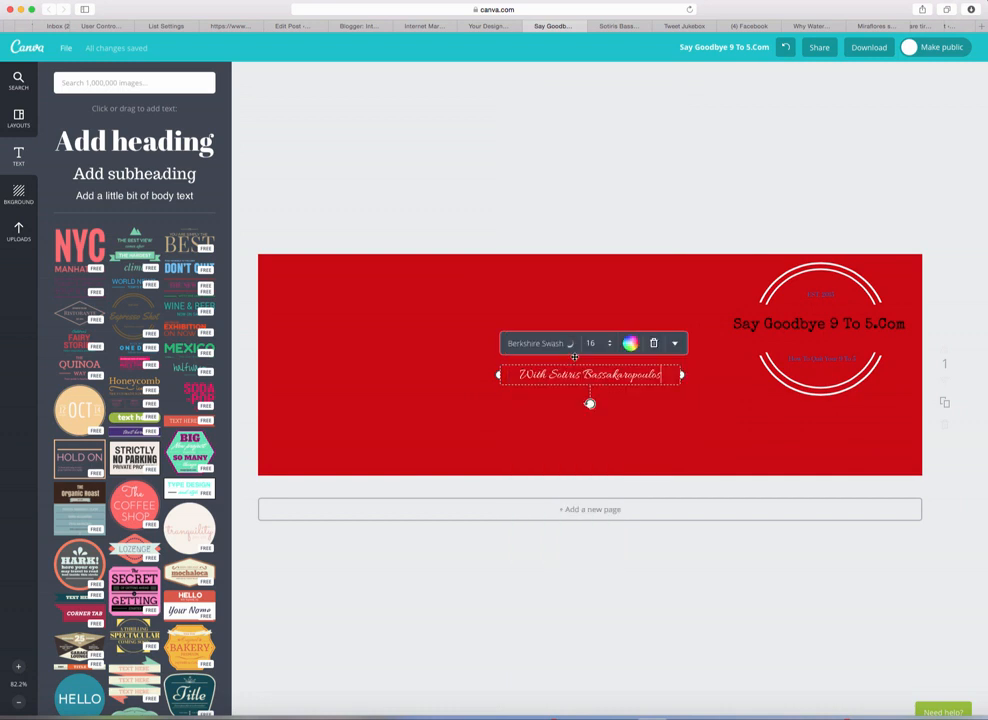
click(522, 420)
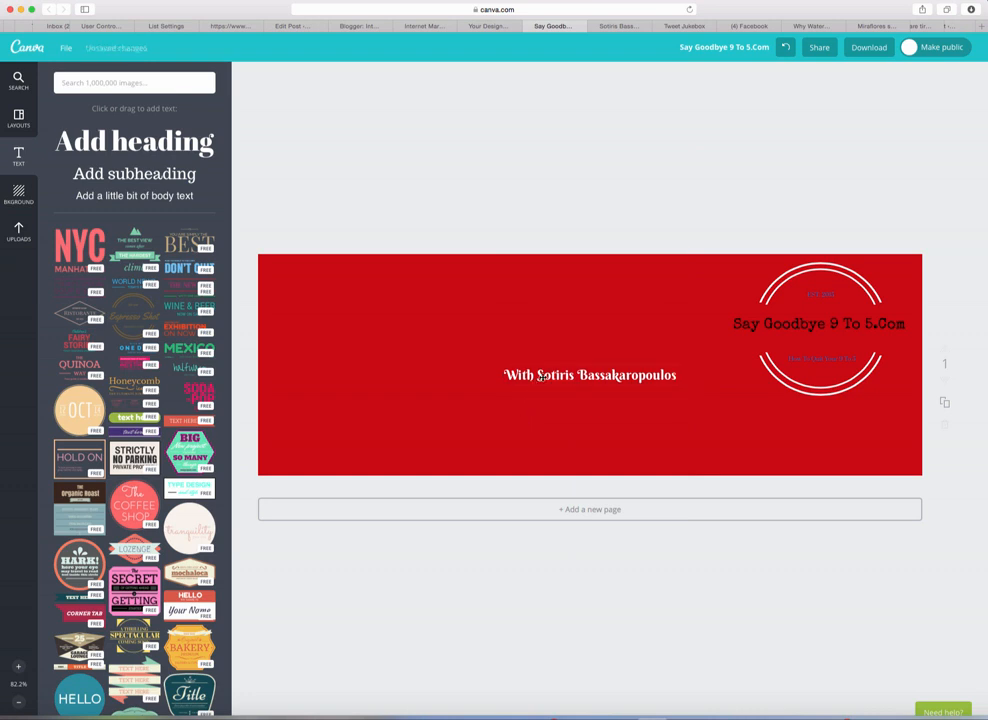
Step: Move the byline beneath the badge on the right and set it to size 12
drag(542, 376, 777, 416)
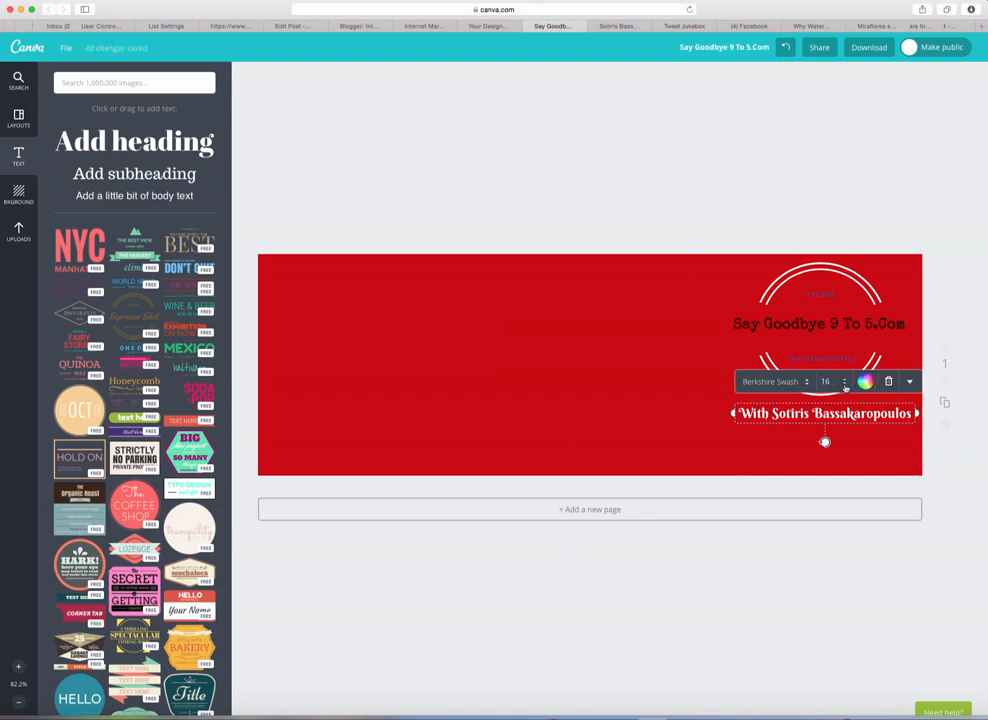
click(846, 382)
click(843, 406)
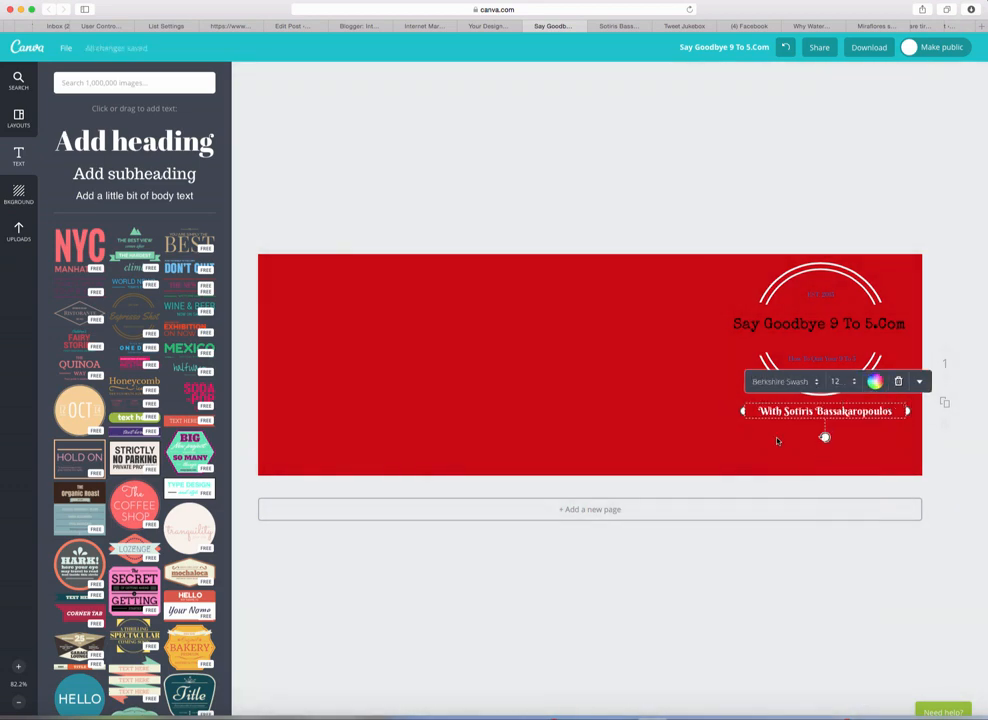
drag(817, 412, 822, 421)
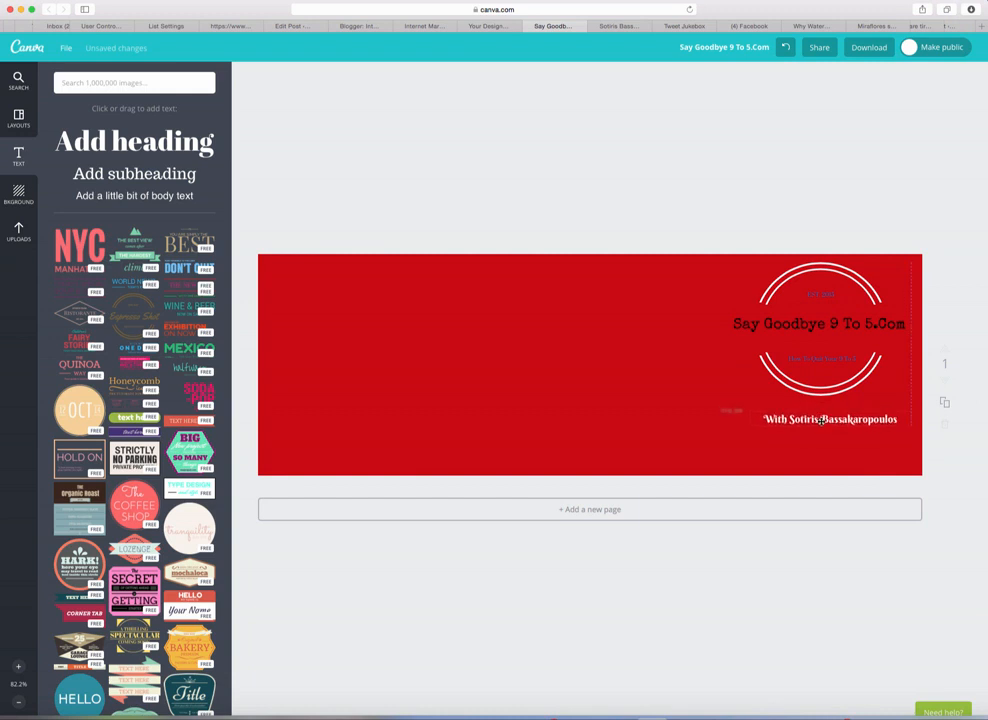
click(717, 409)
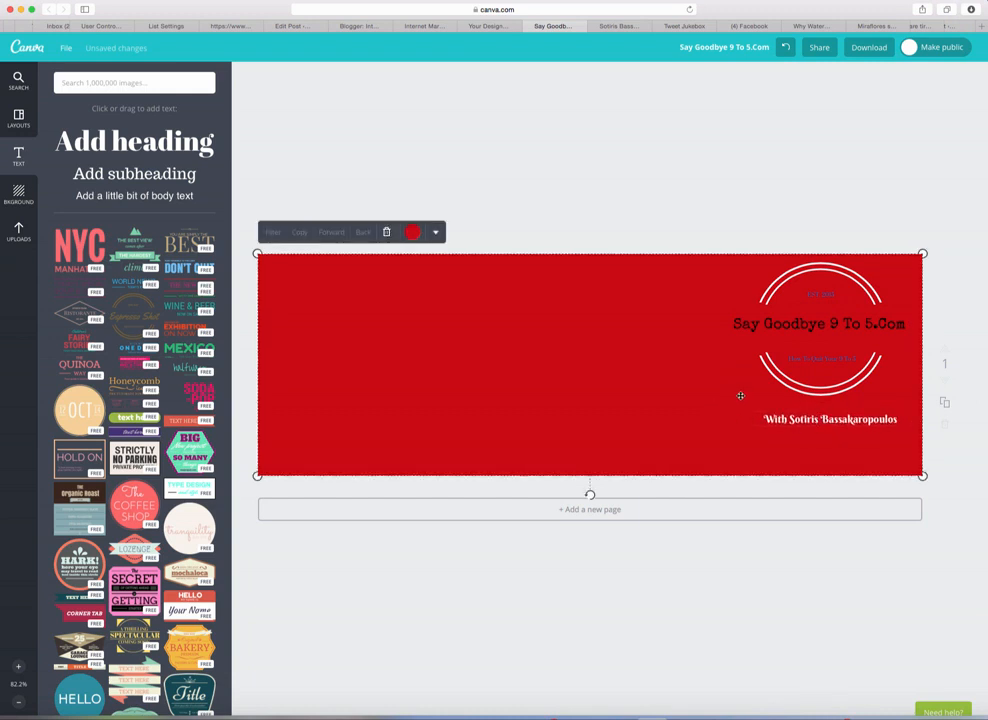
click(803, 420)
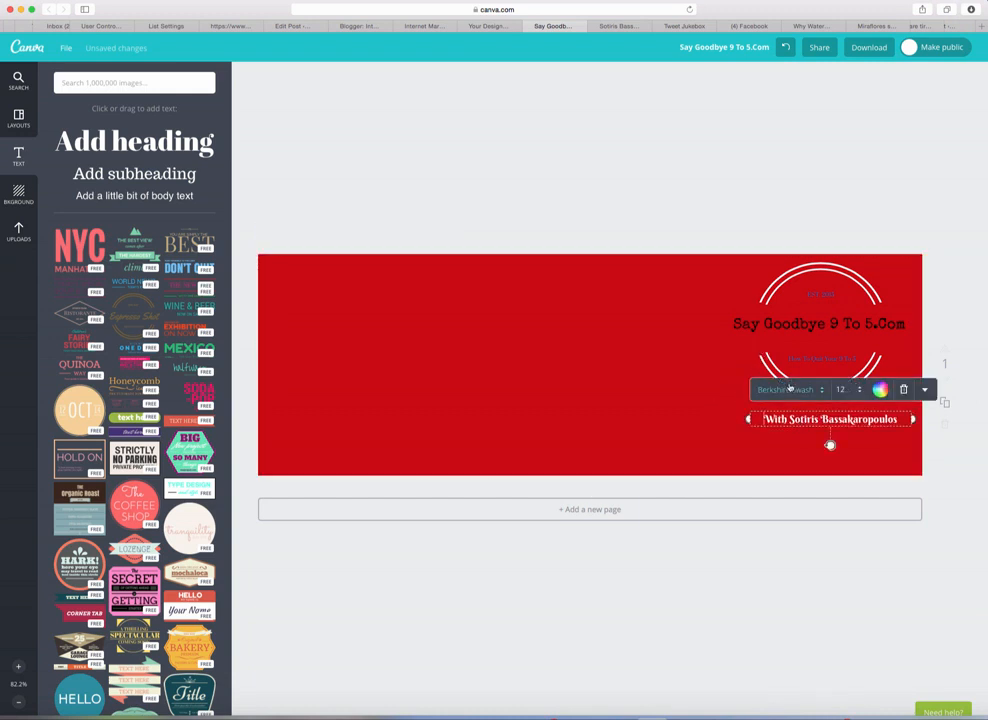
Step: Switch the badge heading 'Say Goodbye 9 To 5.Com' to the Berkshire Swash font
click(789, 323)
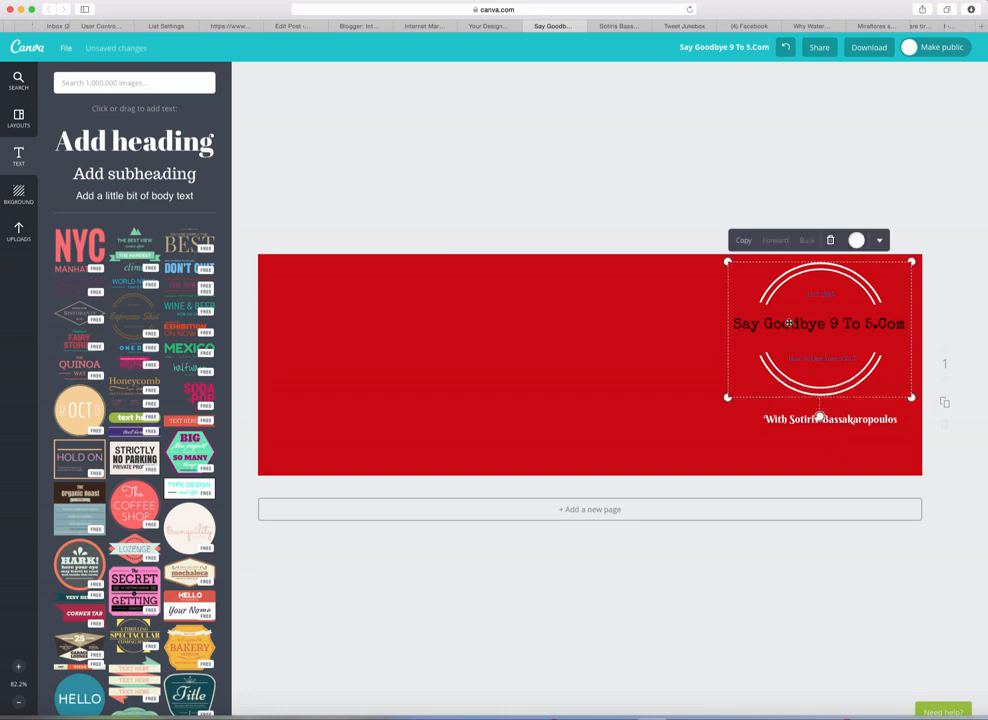
click(789, 323)
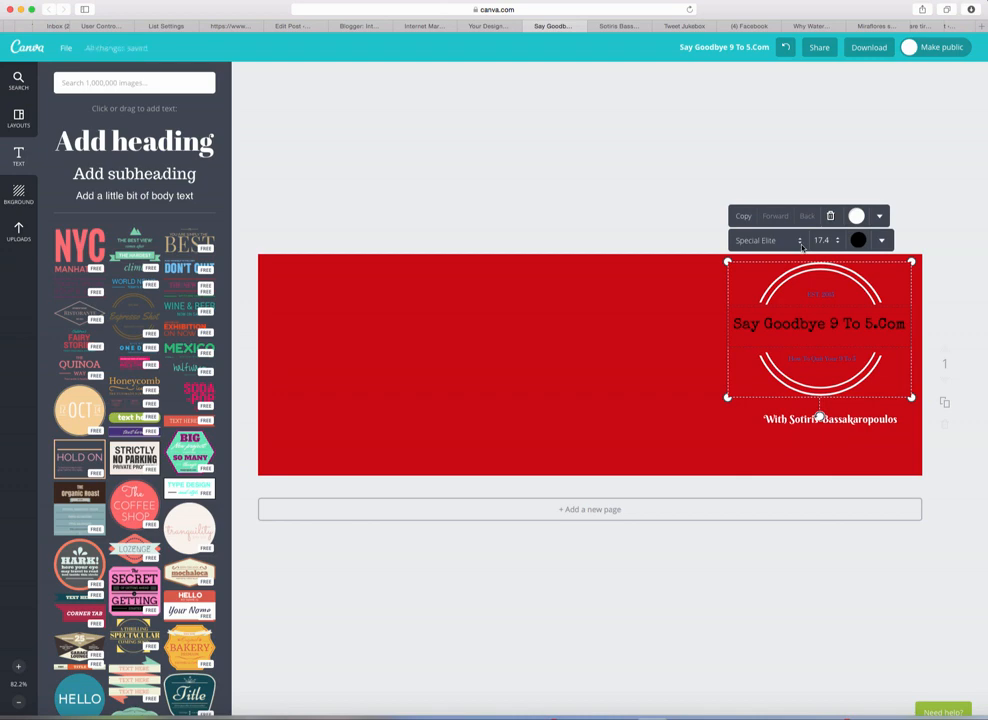
click(798, 242)
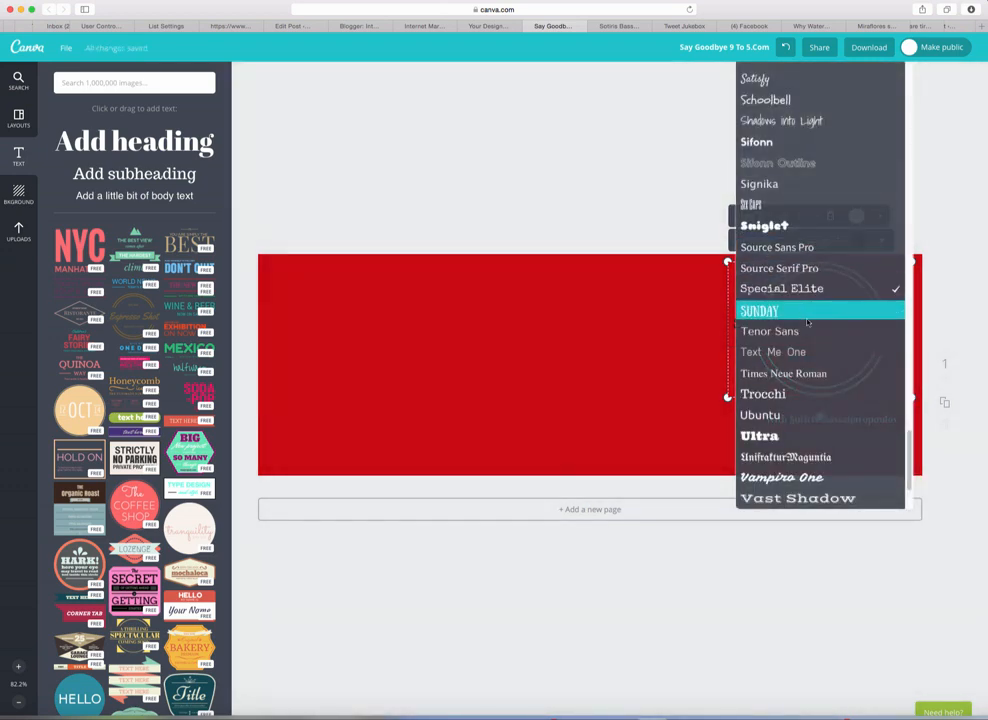
scroll(812, 370, up, 3)
scroll(812, 367, up, 20)
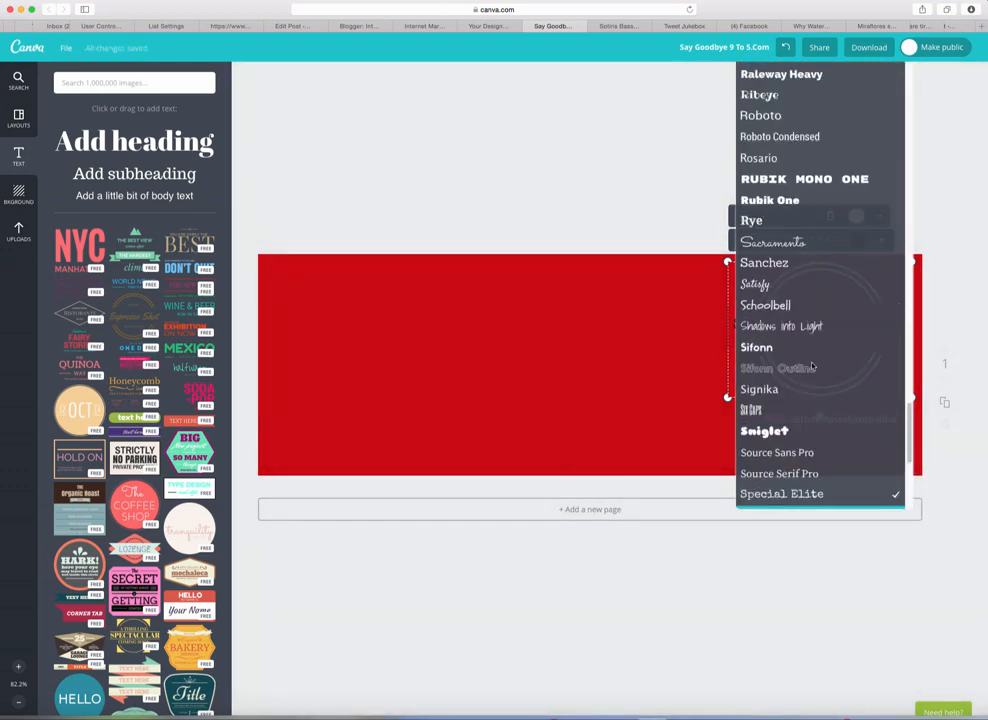
scroll(812, 367, up, 20)
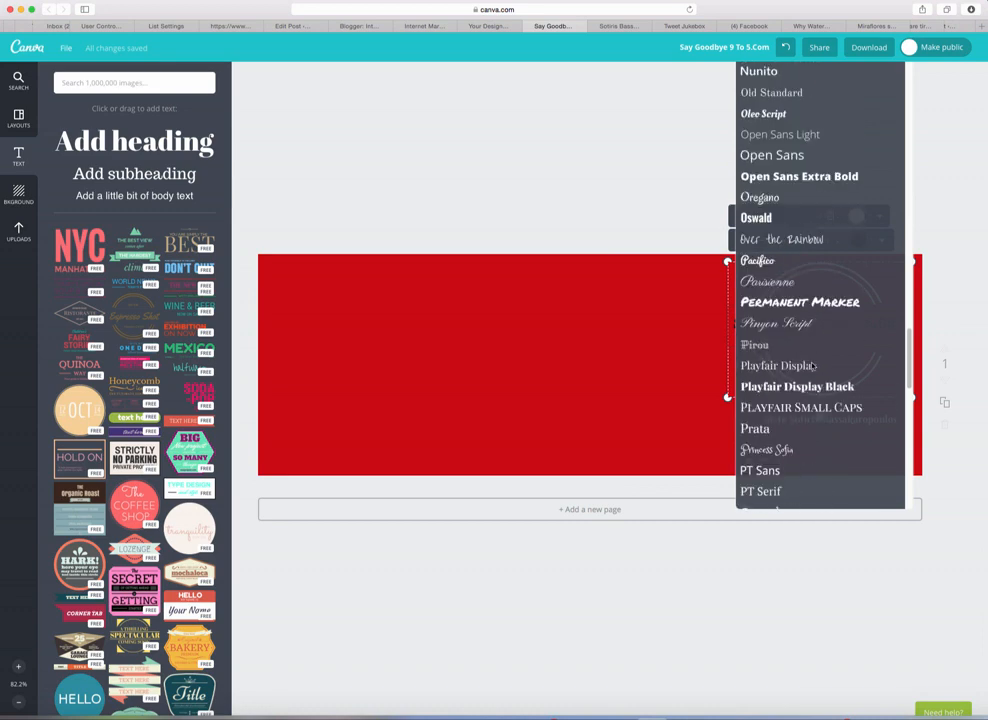
scroll(812, 367, up, 20)
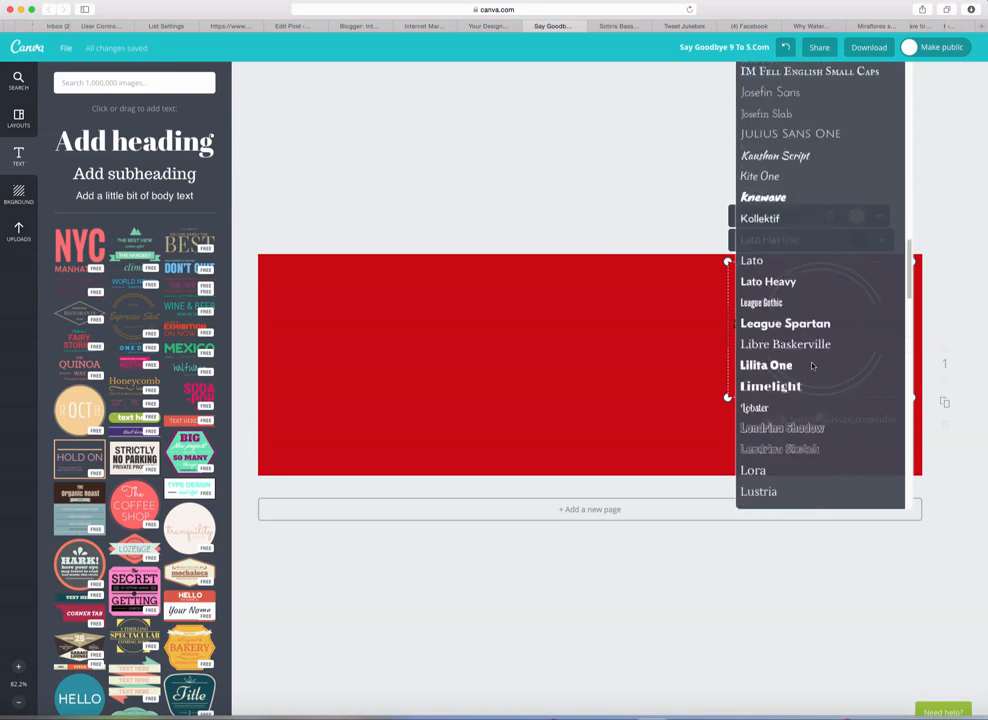
scroll(812, 366, up, 20)
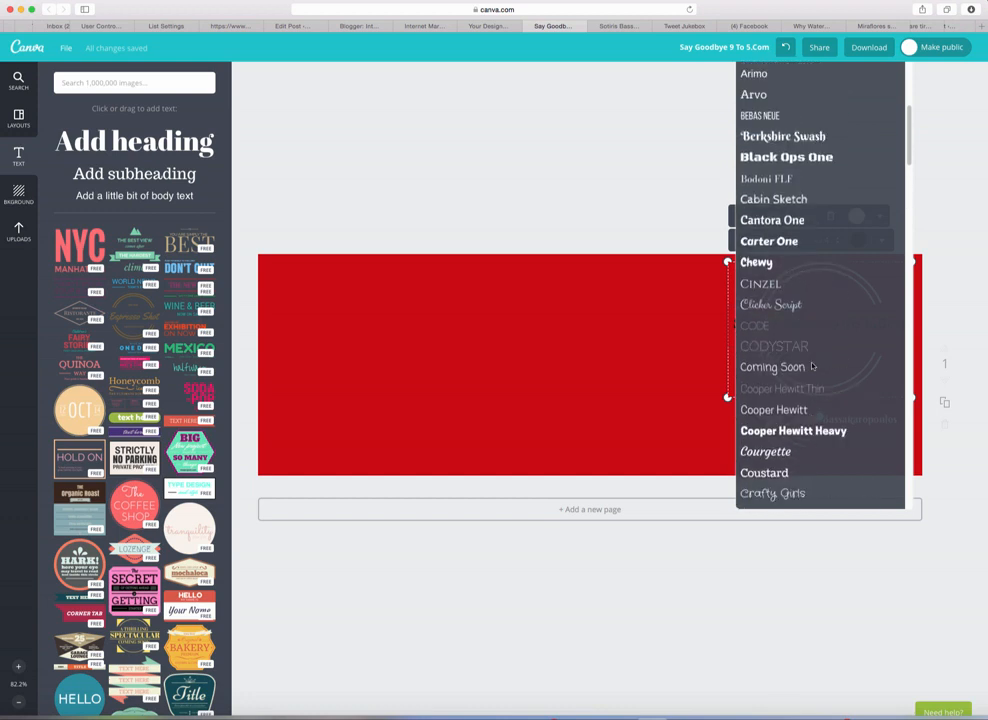
click(812, 137)
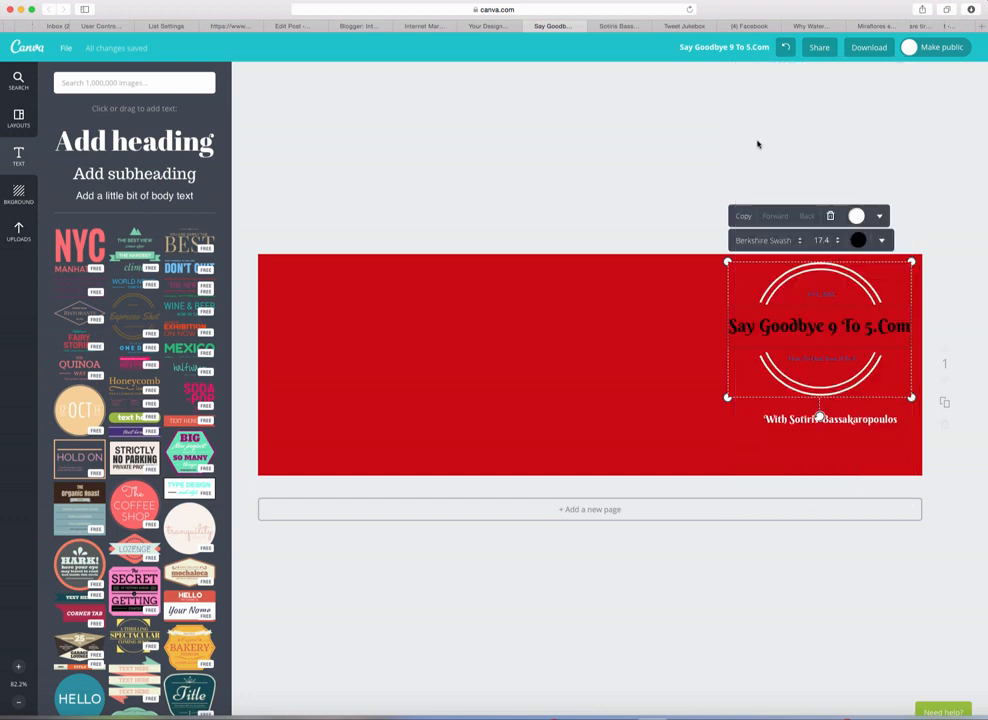
click(706, 183)
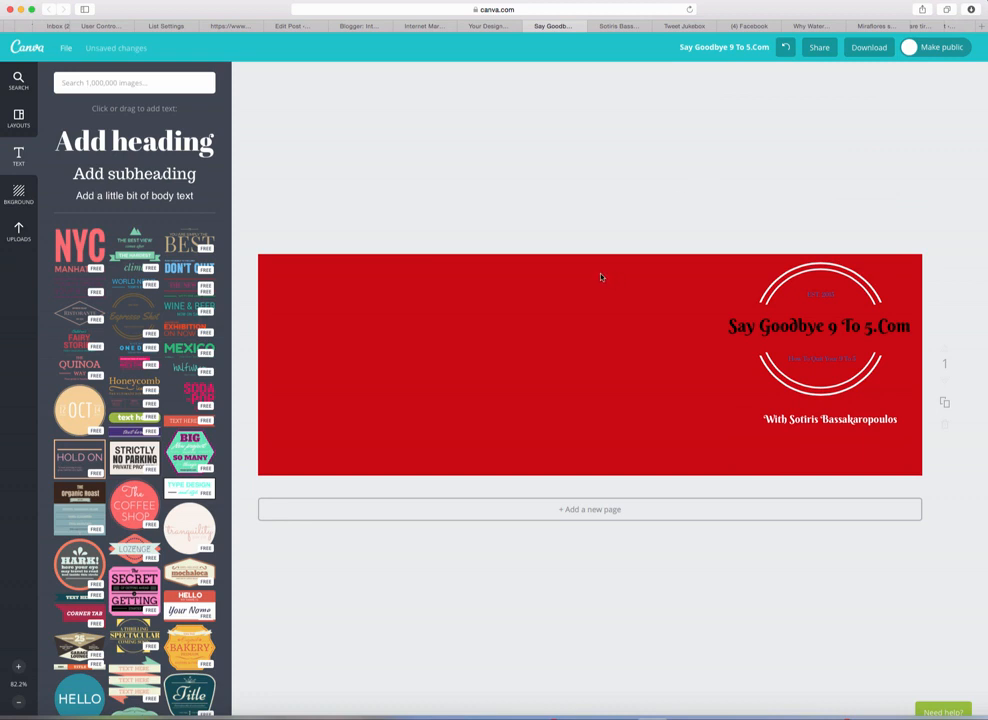
Step: Change the small EST. 2015 line at the badge top to Racing Sans One
click(818, 292)
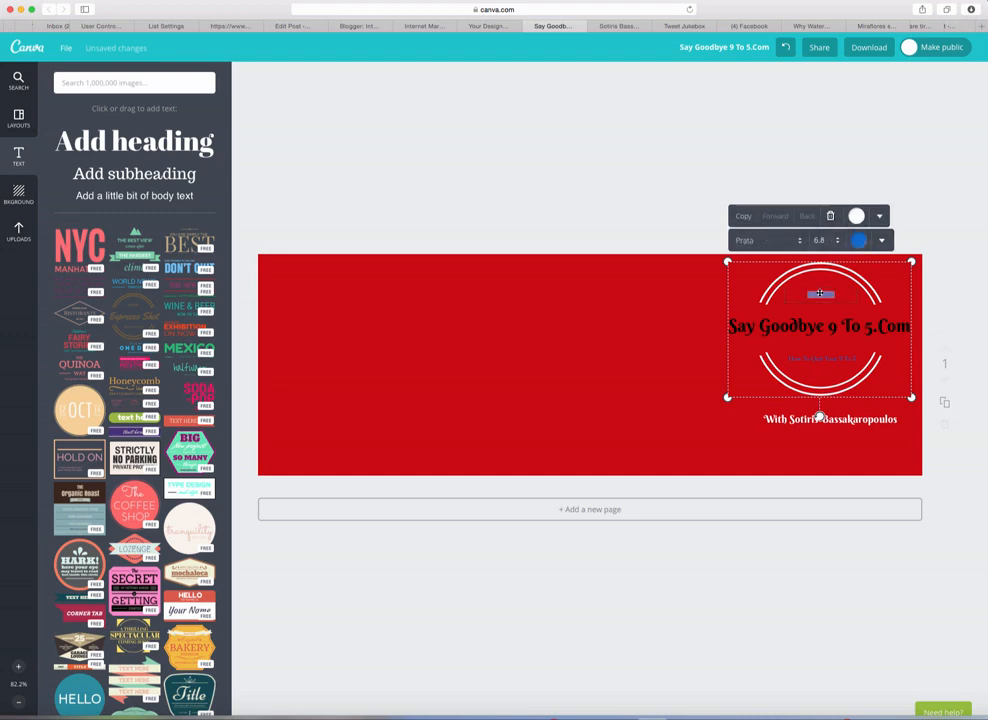
click(796, 240)
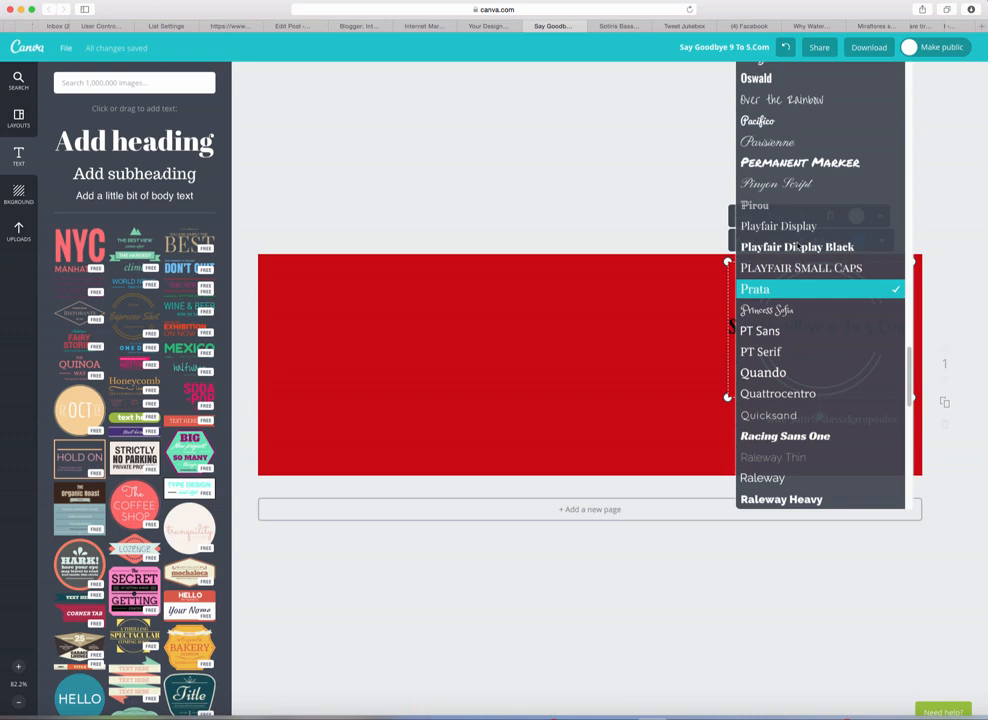
scroll(790, 360, down, 1)
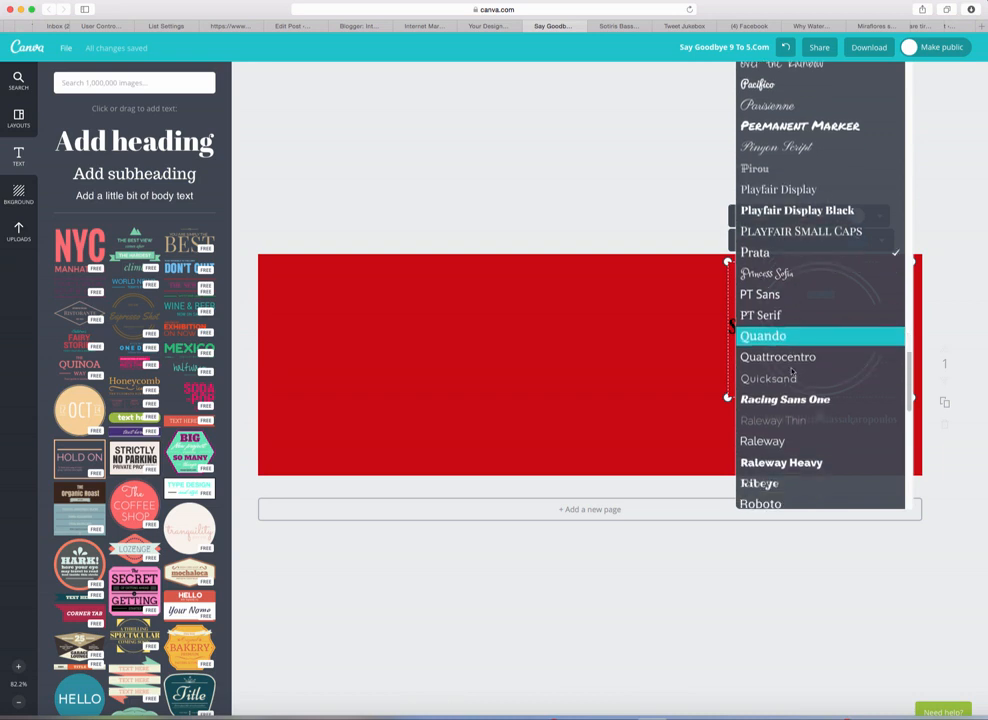
scroll(793, 376, down, 1)
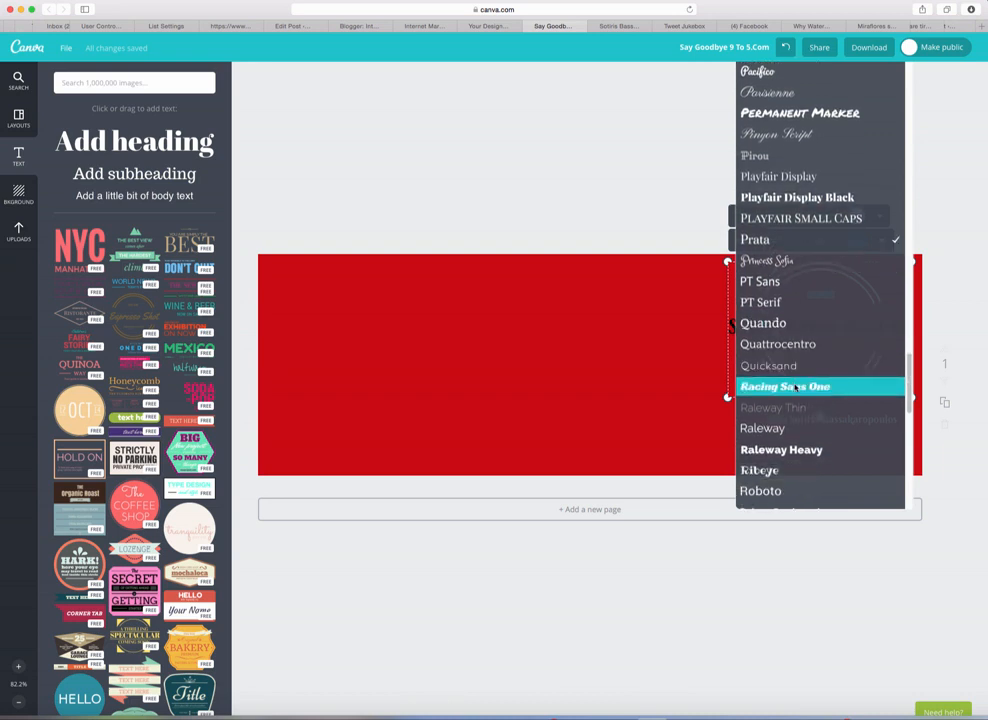
click(785, 387)
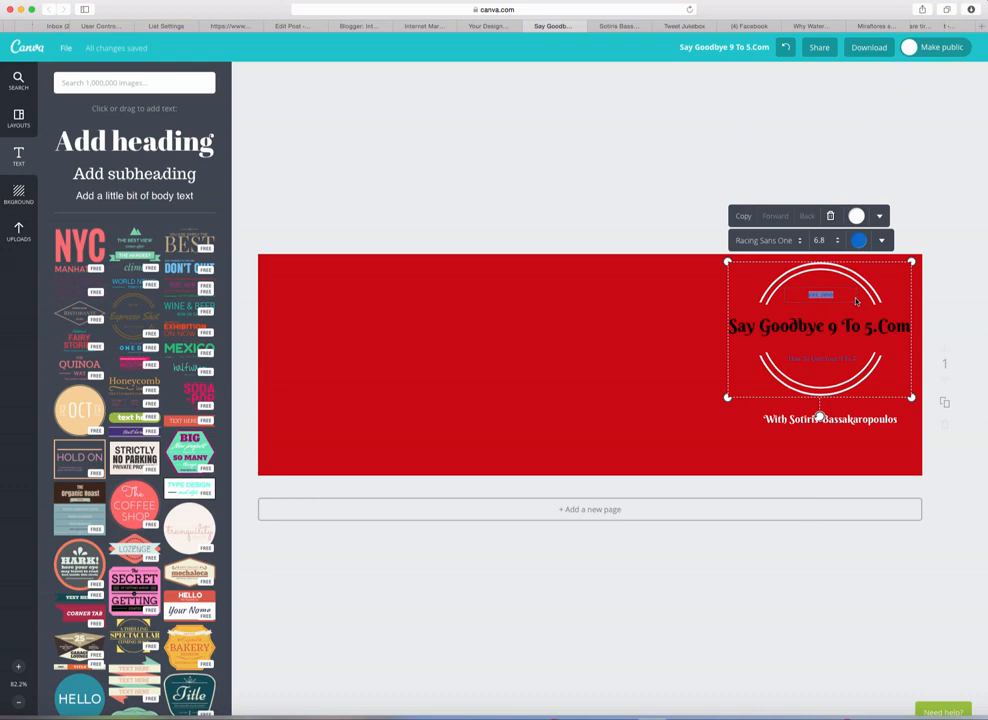
Step: Enlarge the EST. 2015 line to font size 12
click(838, 241)
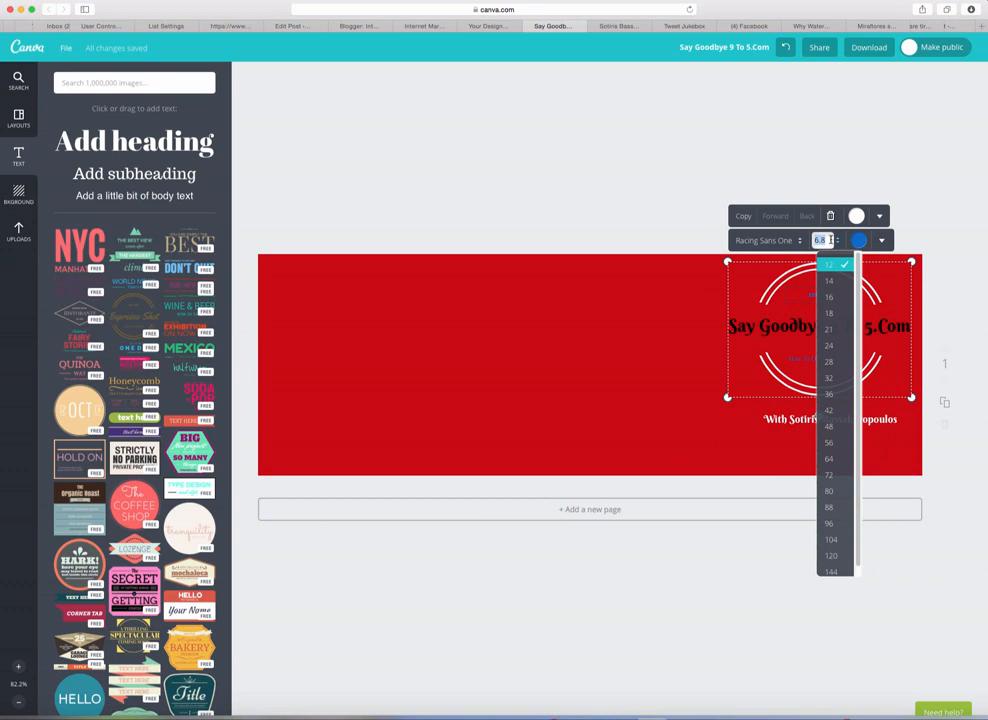
text(8)
click(893, 283)
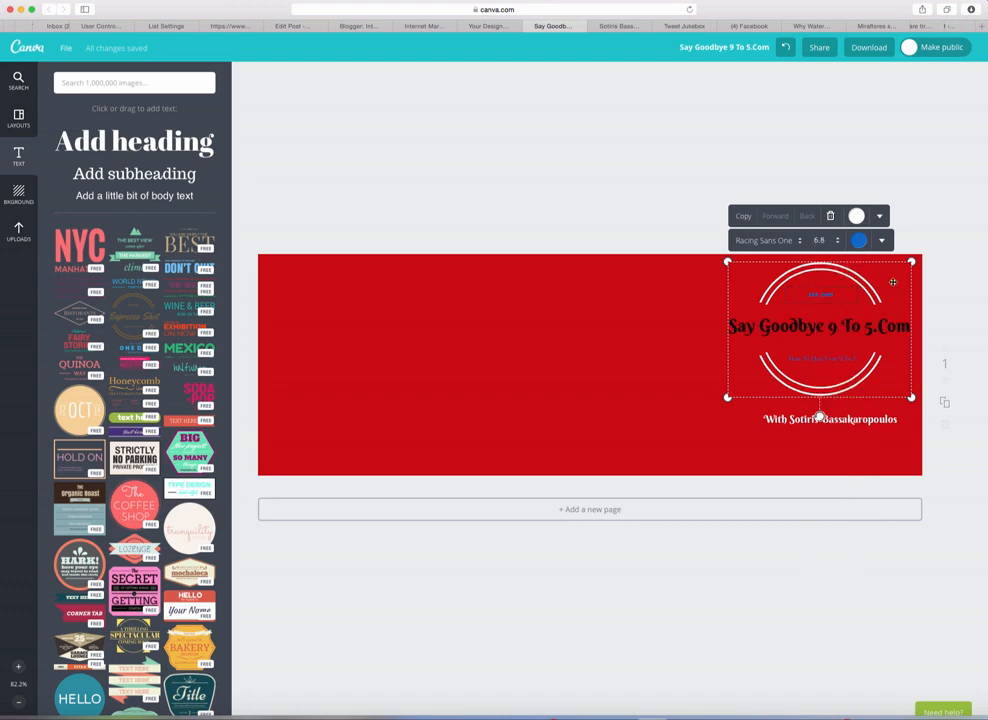
click(836, 242)
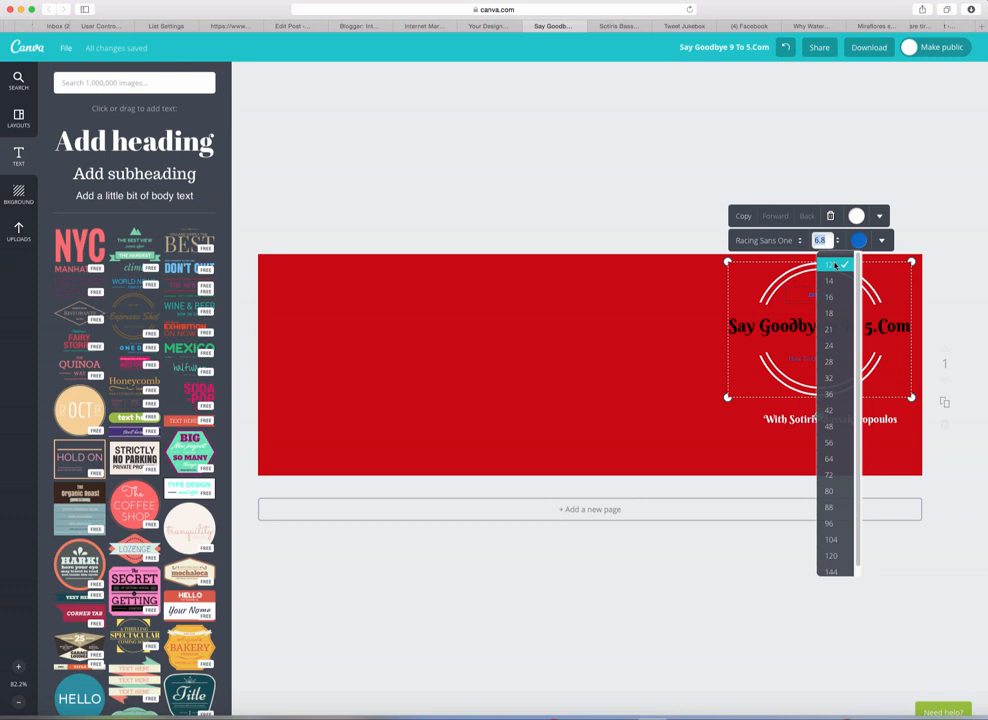
click(836, 265)
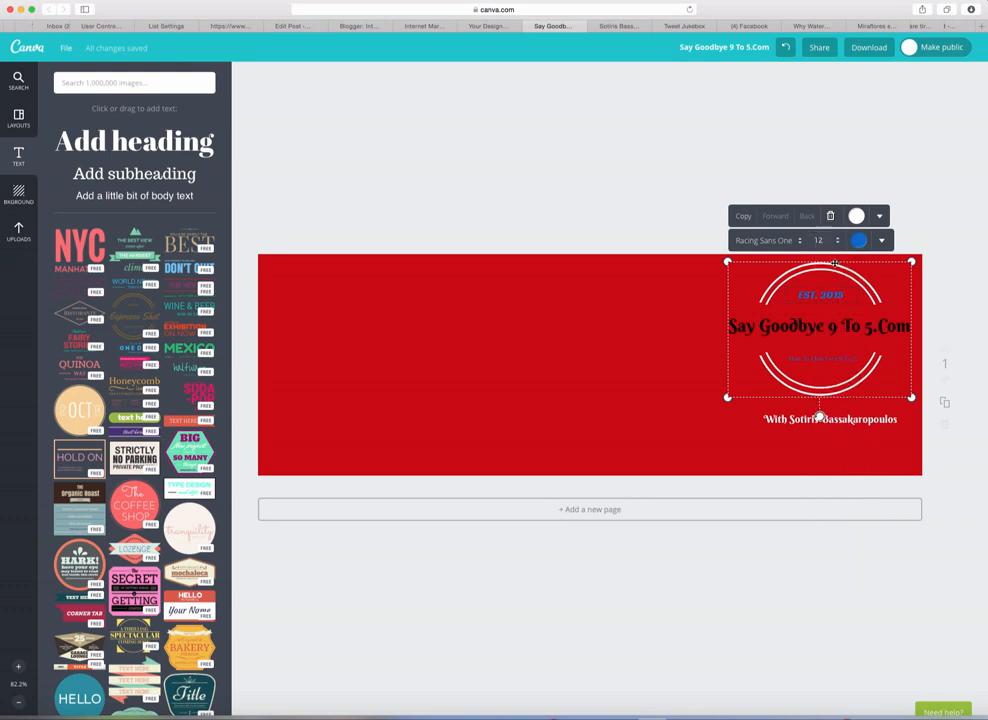
click(884, 283)
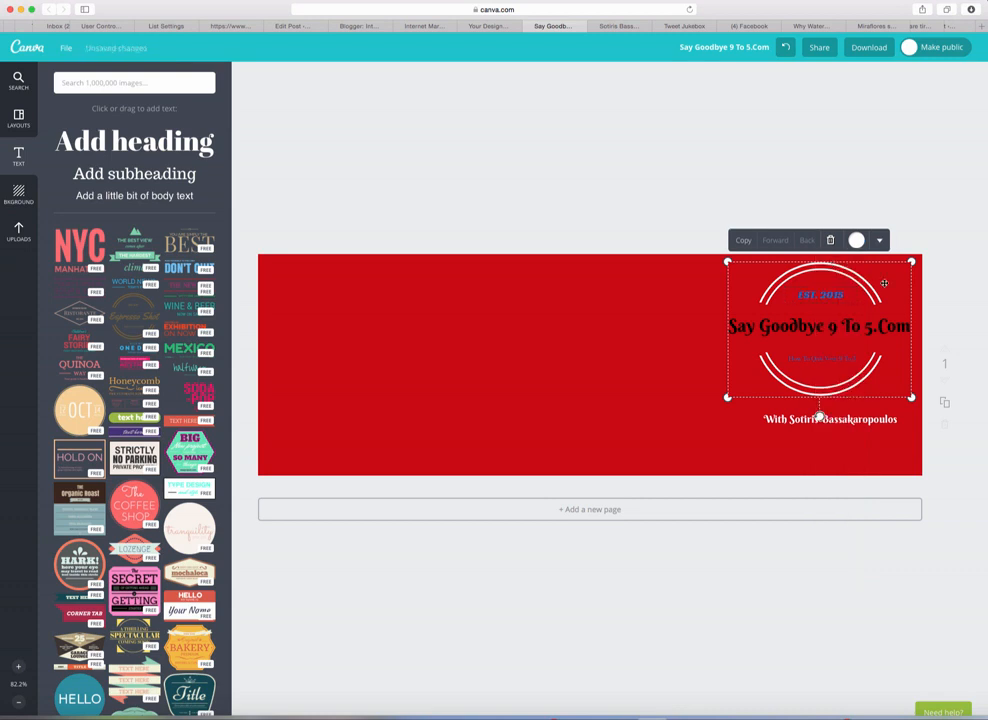
double_click(821, 294)
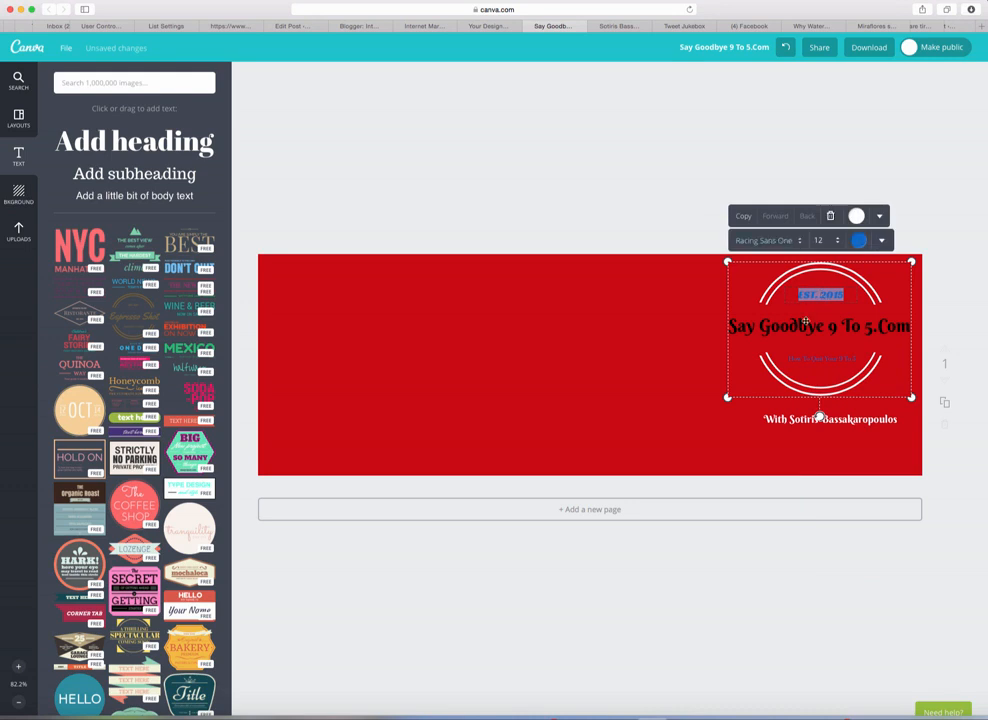
Step: Apply Racing Sans One to the small tagline below the badge heading
double_click(816, 358)
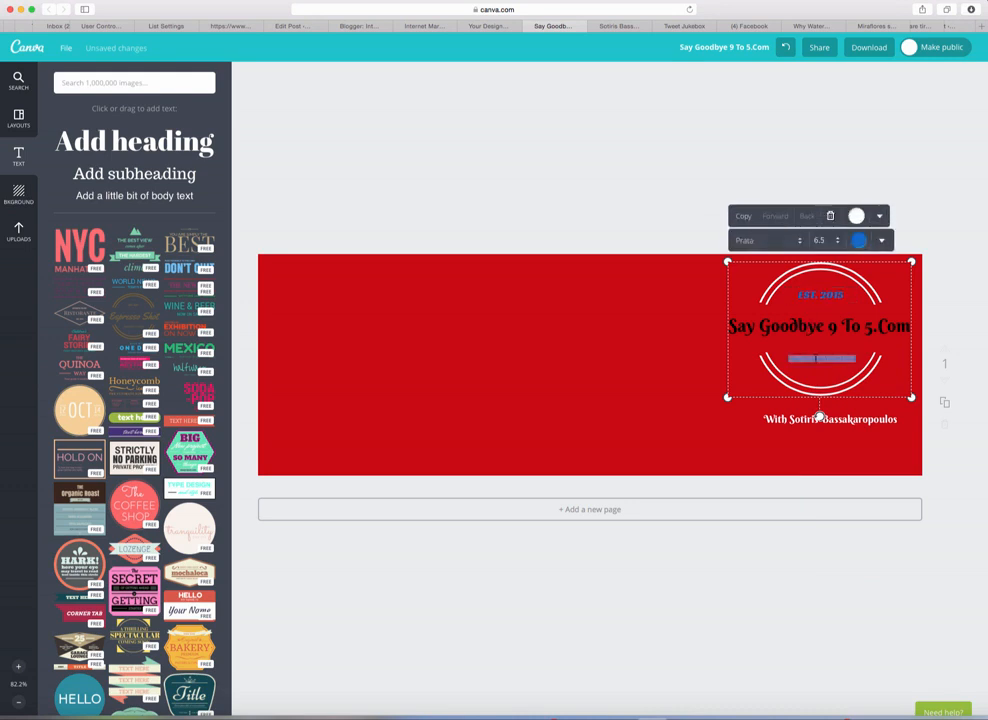
click(798, 241)
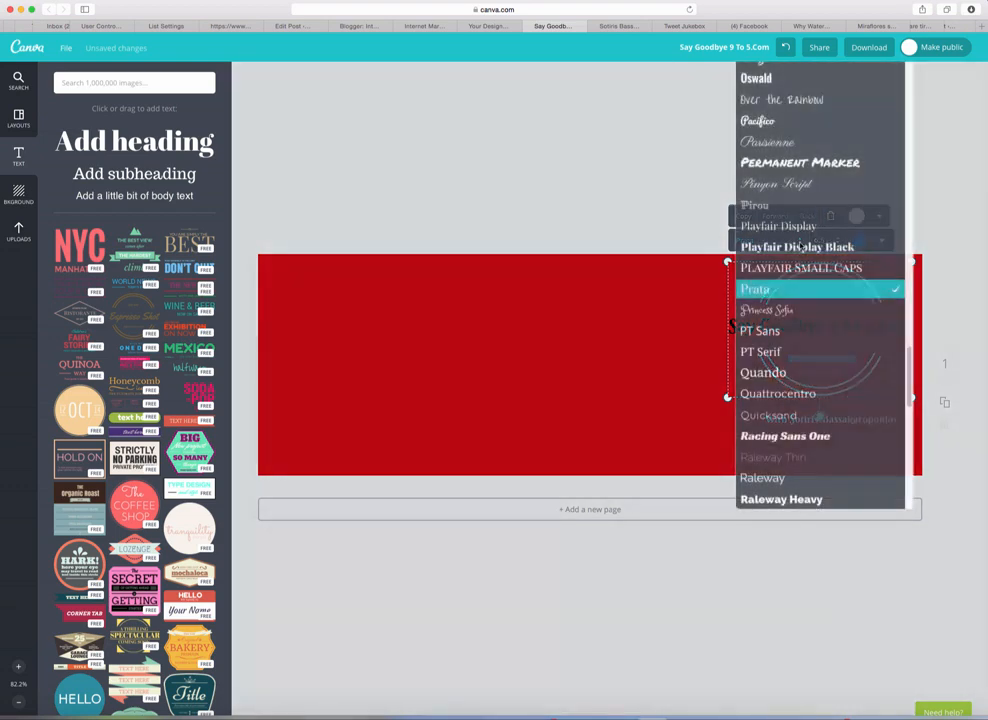
scroll(805, 298, up, 3)
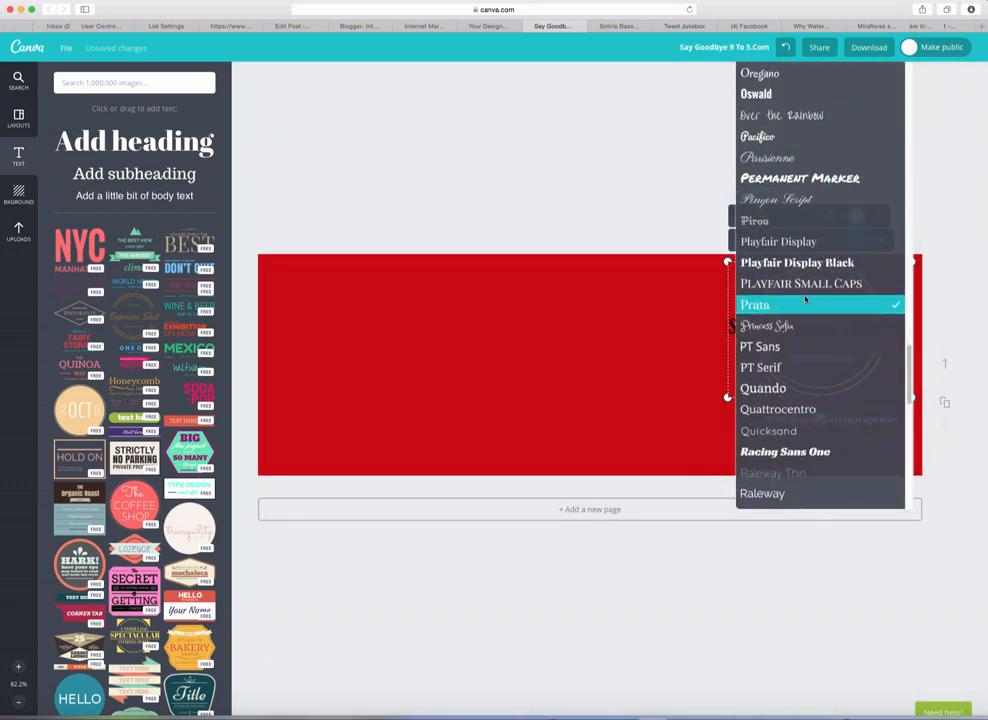
scroll(805, 298, down, 5)
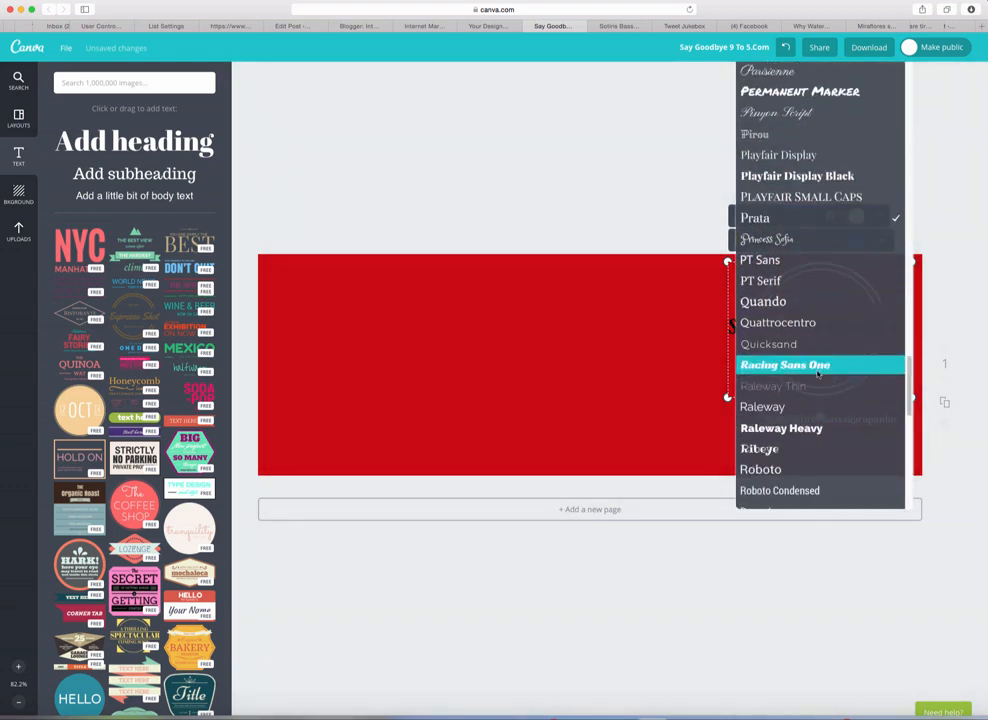
click(811, 366)
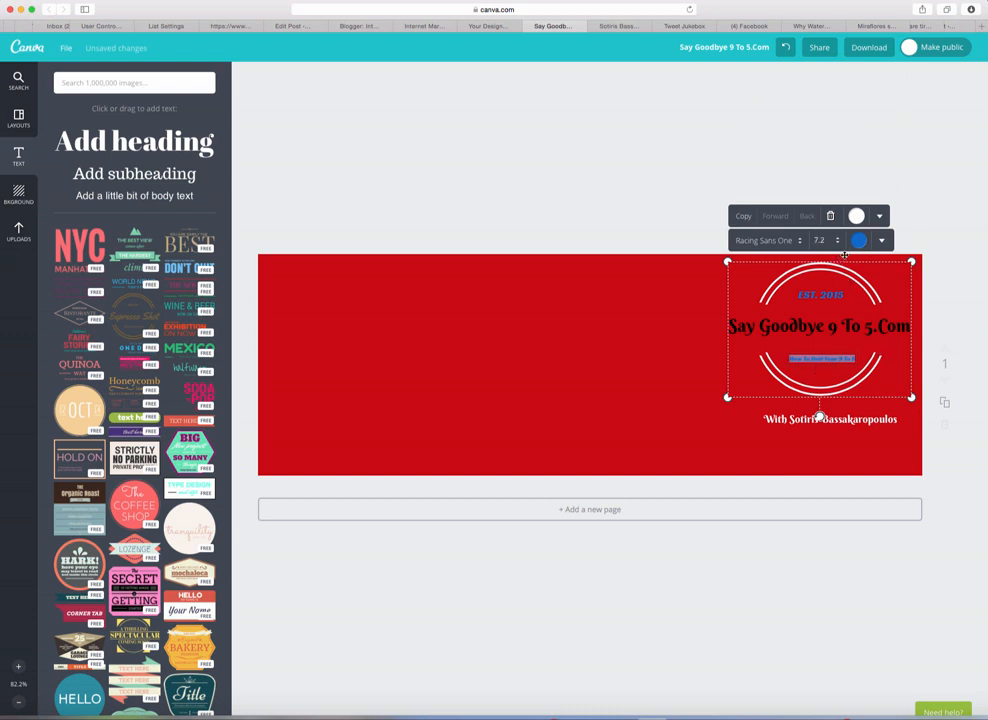
click(898, 372)
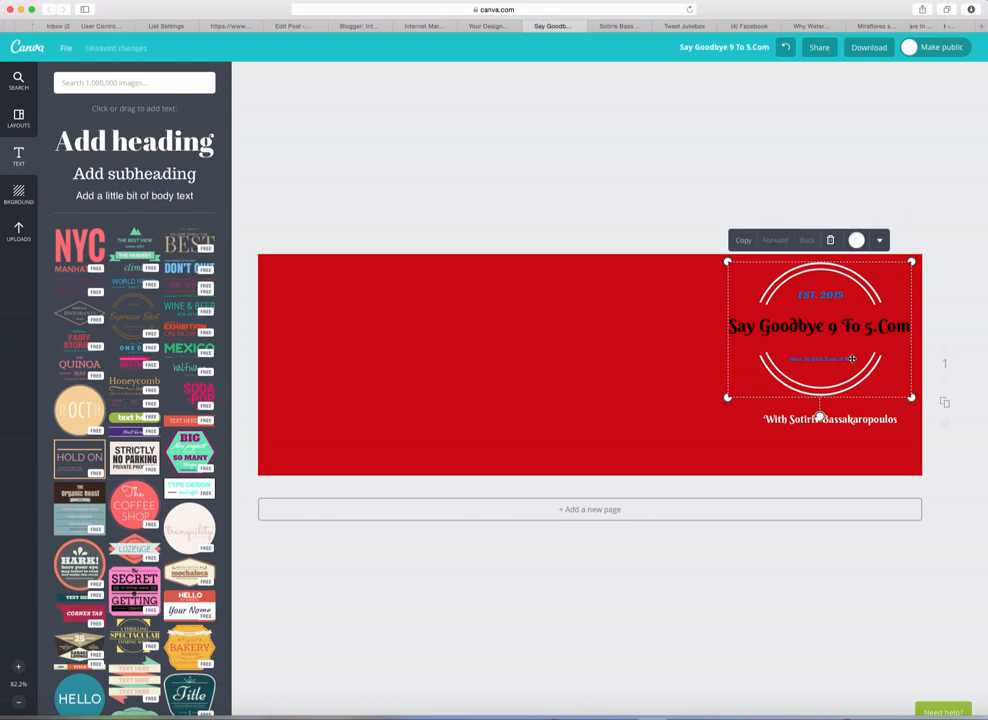
Step: Try size 12 on the tagline, then undo to restore size 7.2
double_click(851, 358)
click(820, 240)
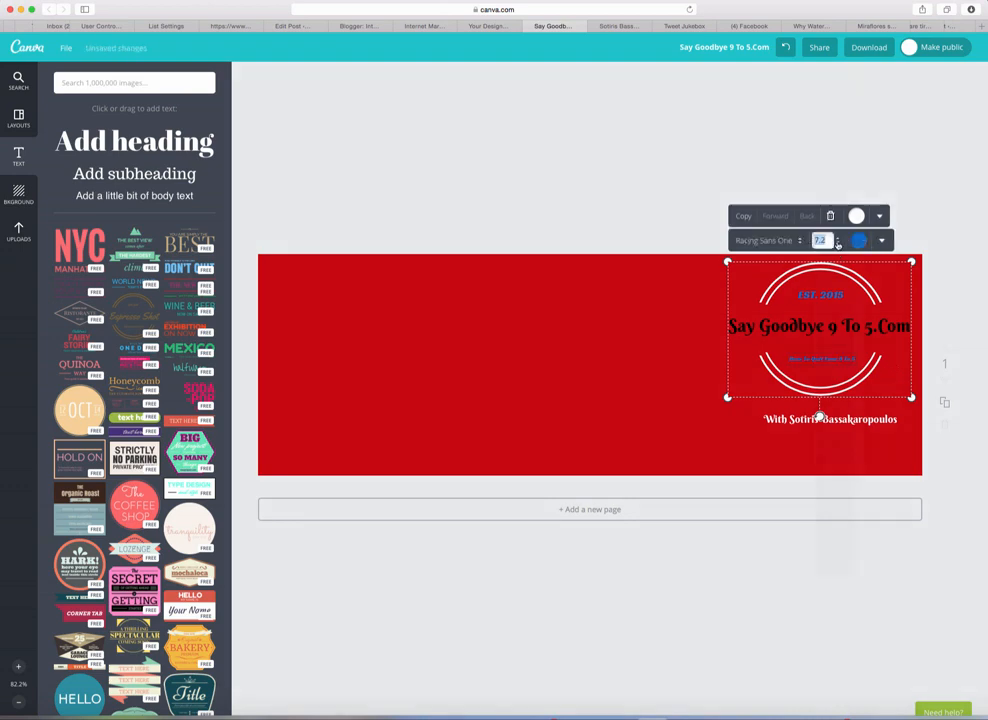
click(840, 270)
click(836, 244)
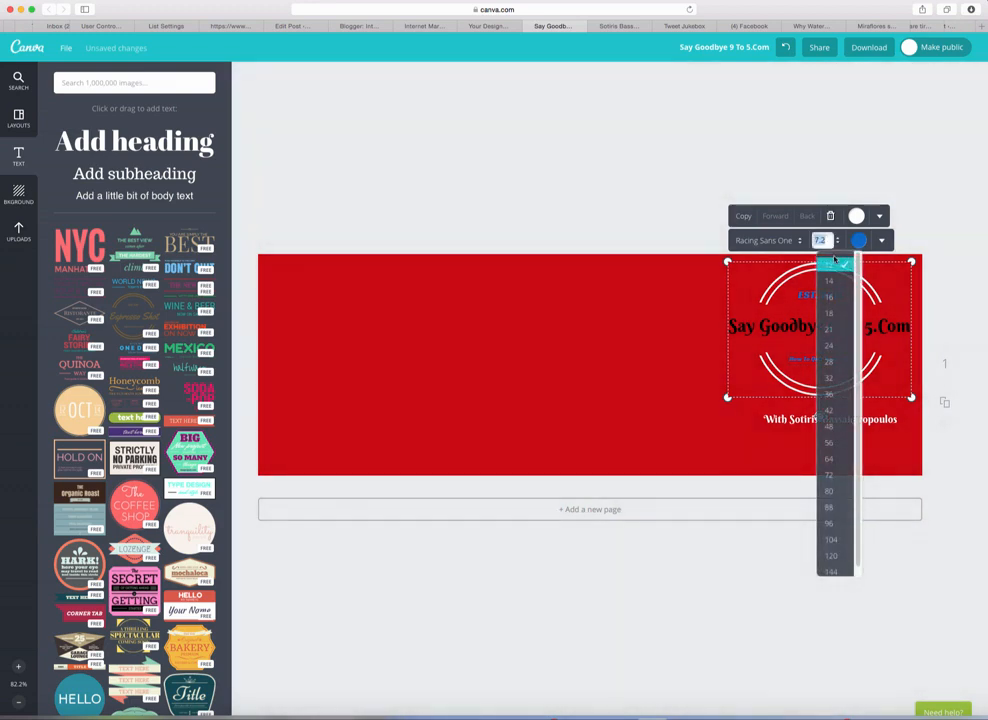
click(832, 268)
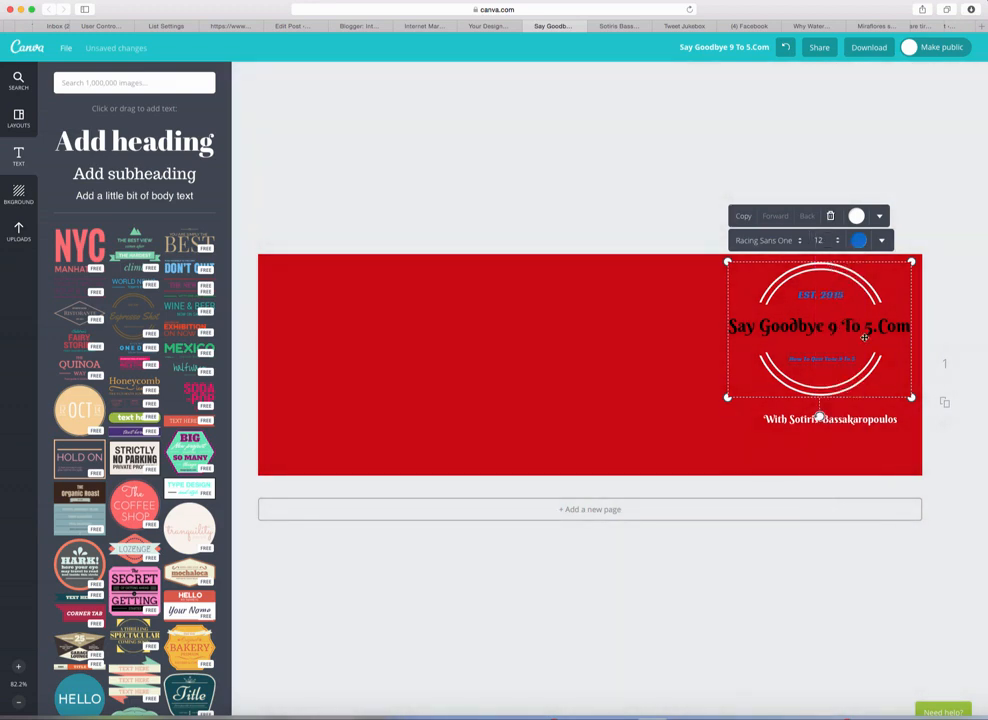
click(875, 391)
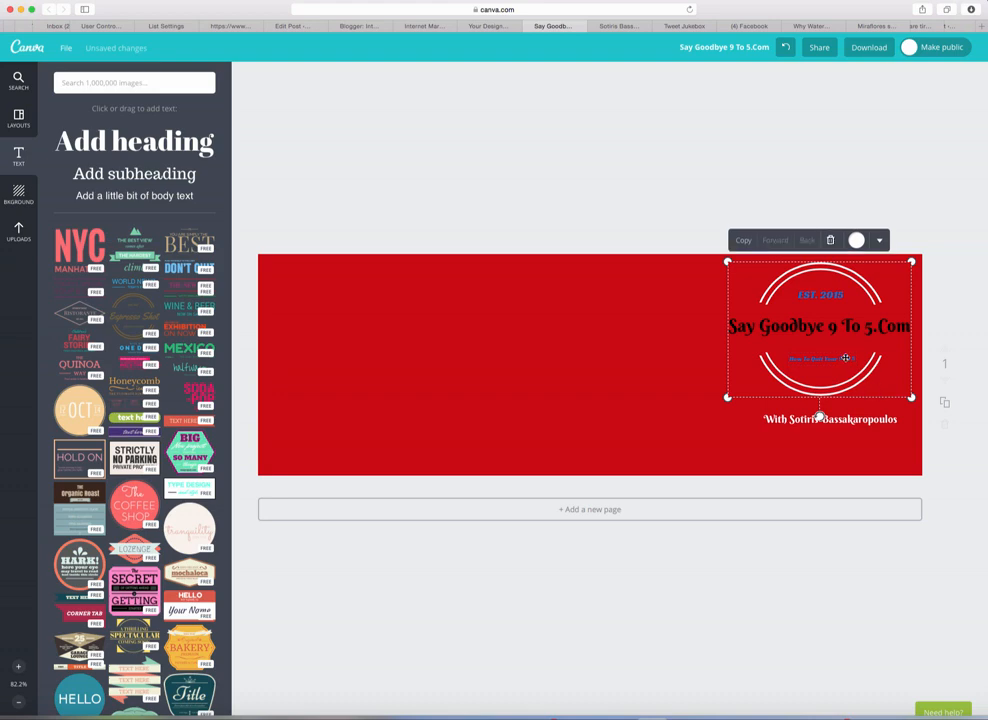
click(847, 360)
click(836, 241)
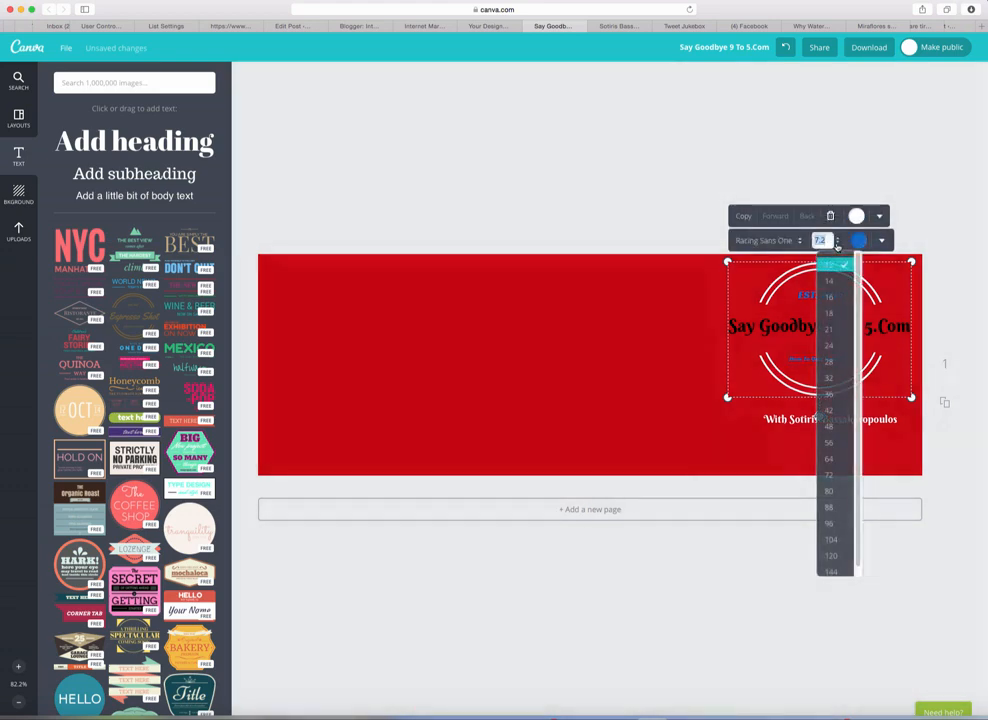
click(832, 281)
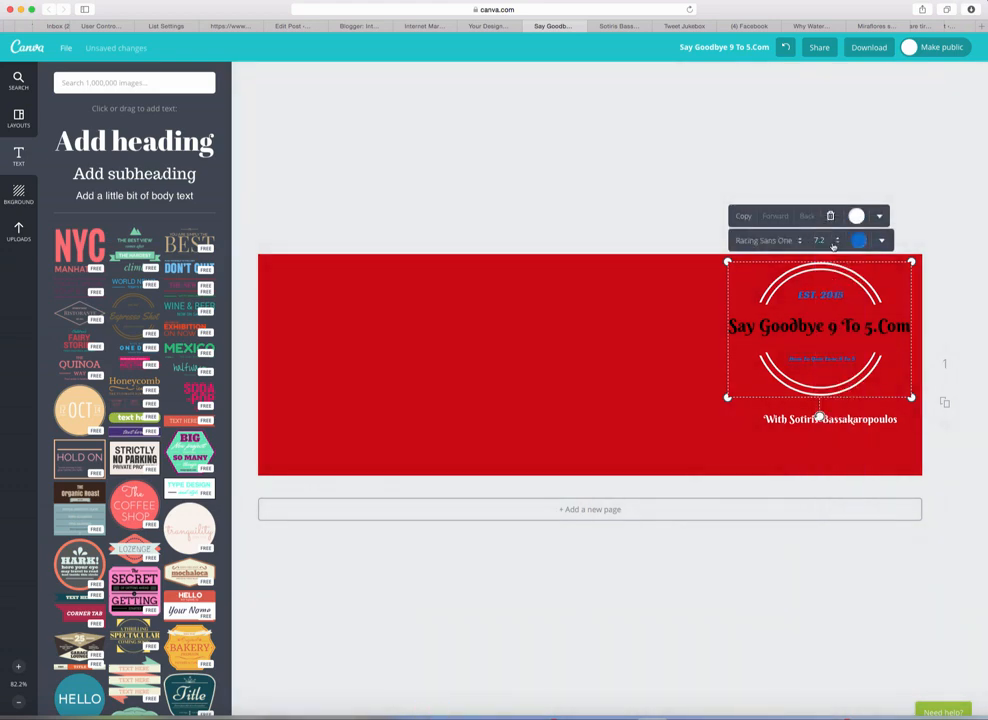
click(838, 245)
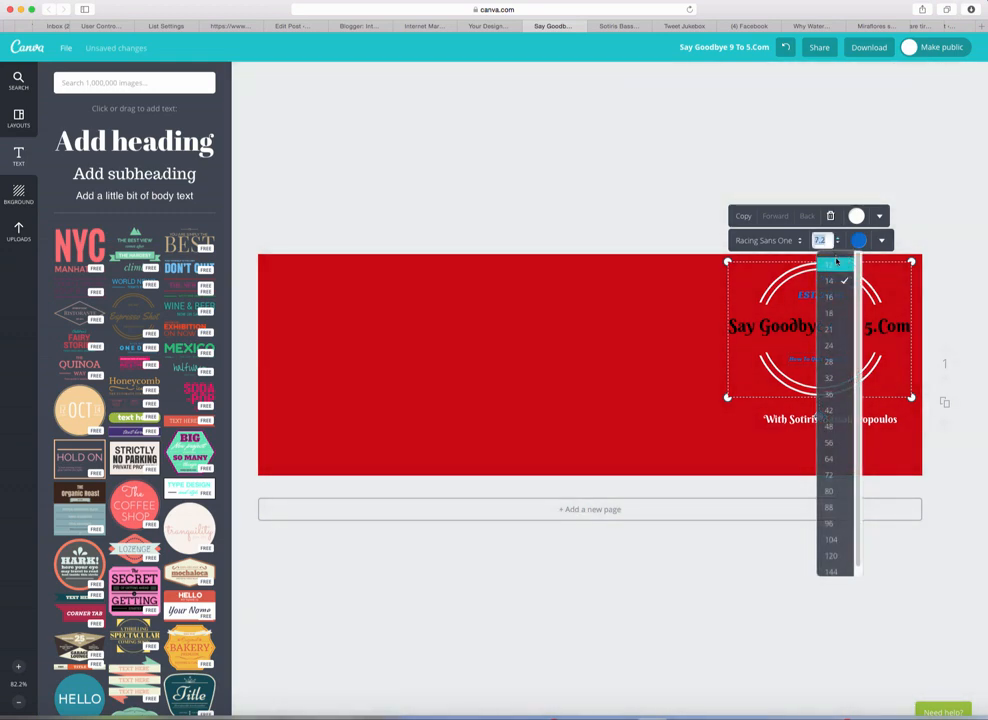
click(832, 273)
key(super+z)
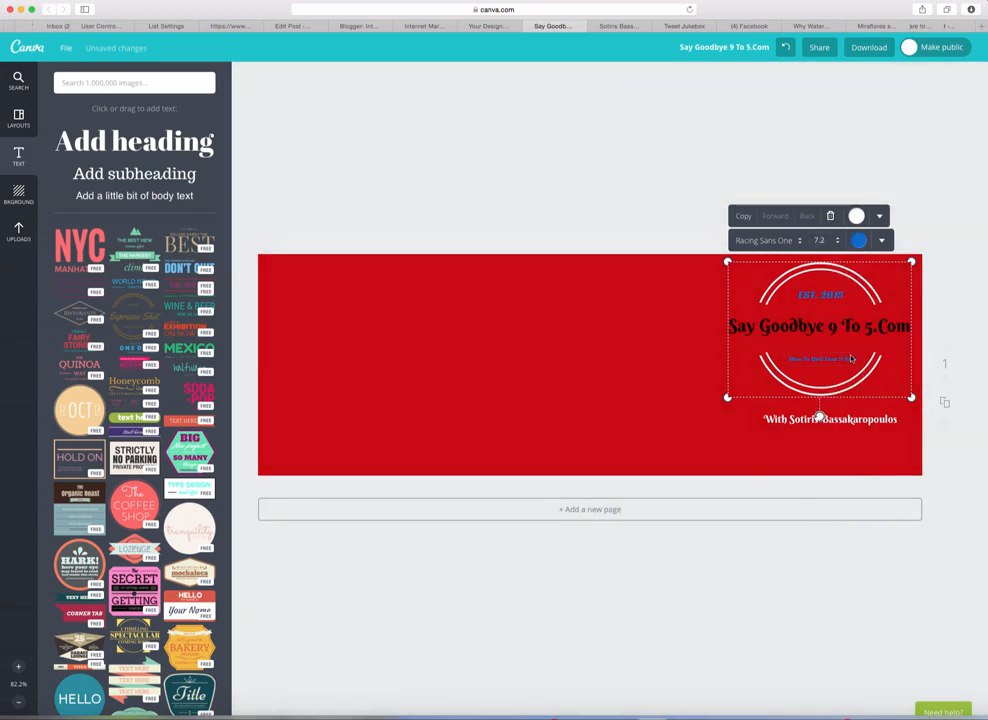
Step: Deselect the logo, then reselect the logo group and the tagline for editing
click(891, 347)
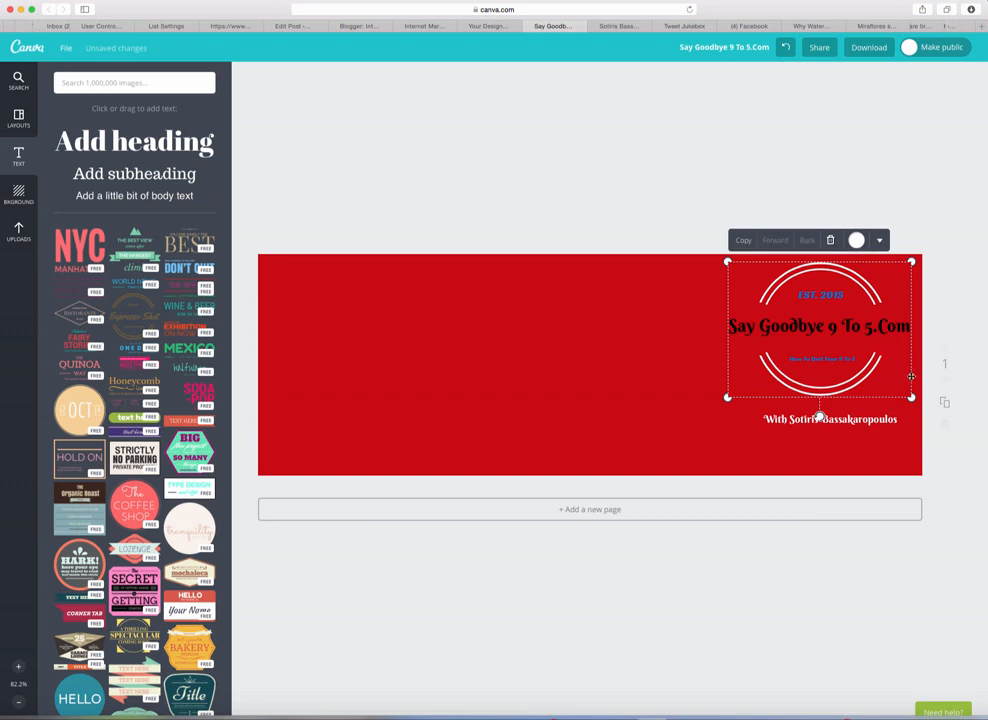
click(914, 372)
click(845, 359)
click(845, 359)
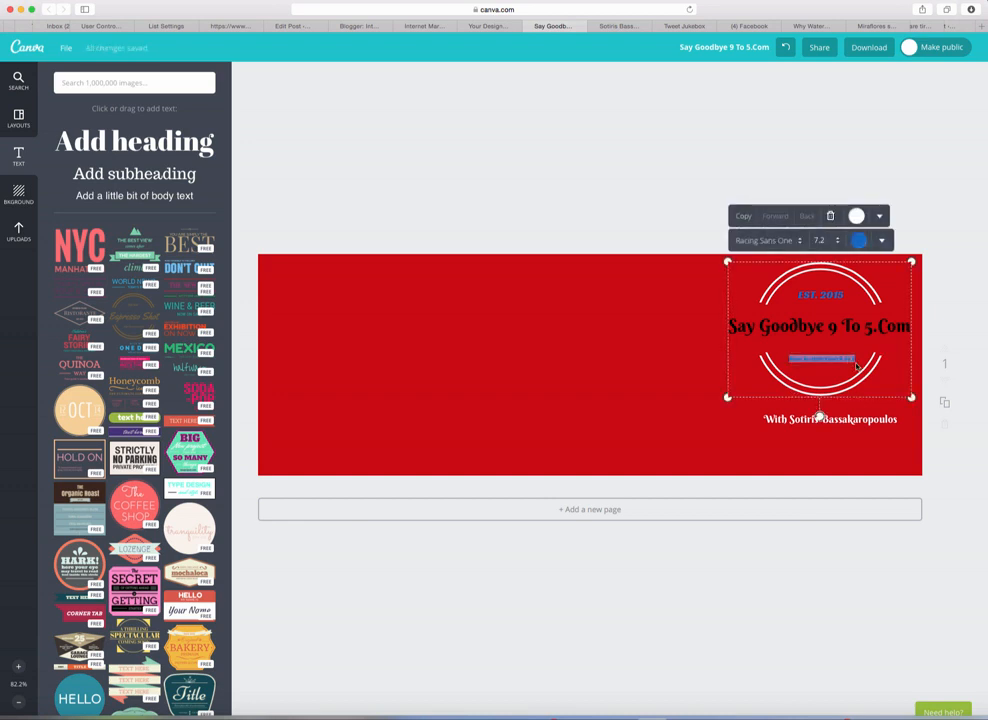
click(857, 365)
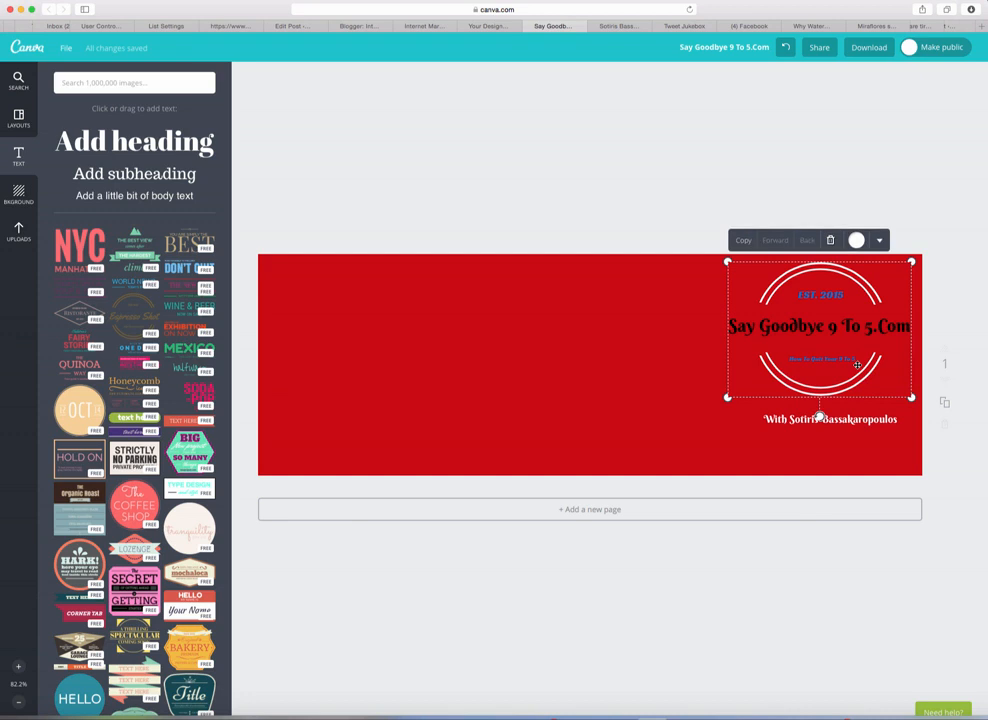
click(687, 366)
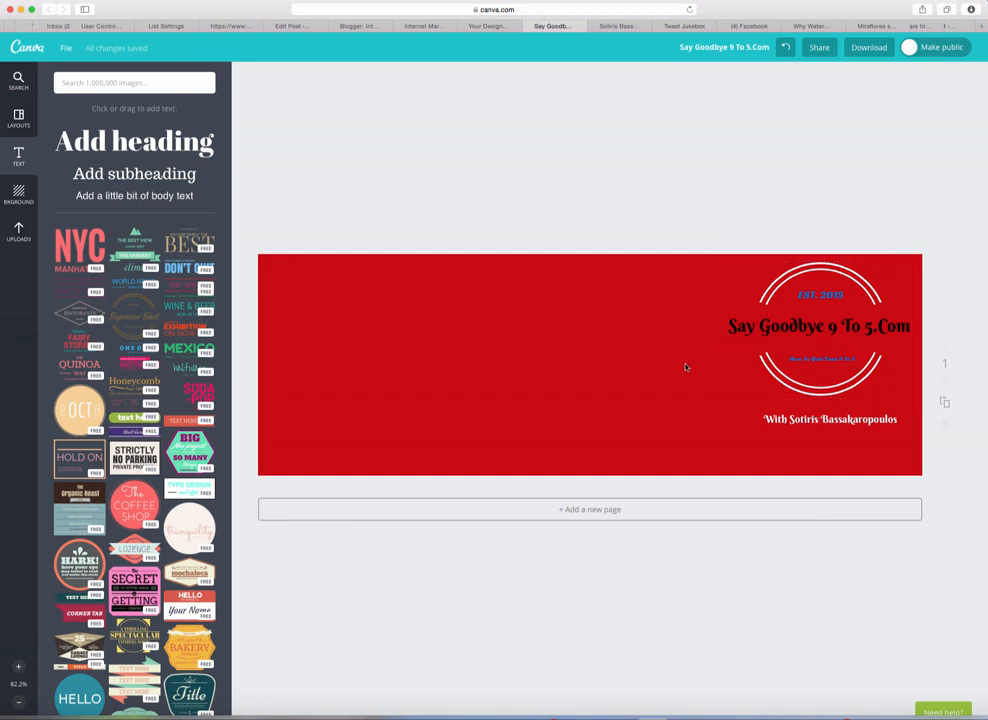
click(824, 296)
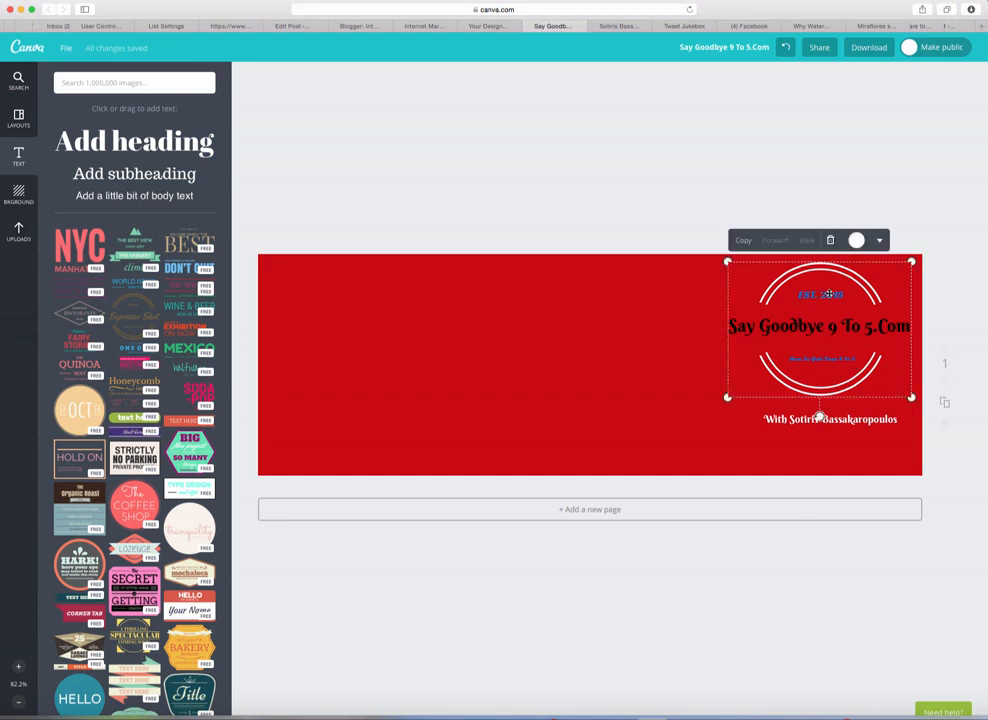
double_click(817, 359)
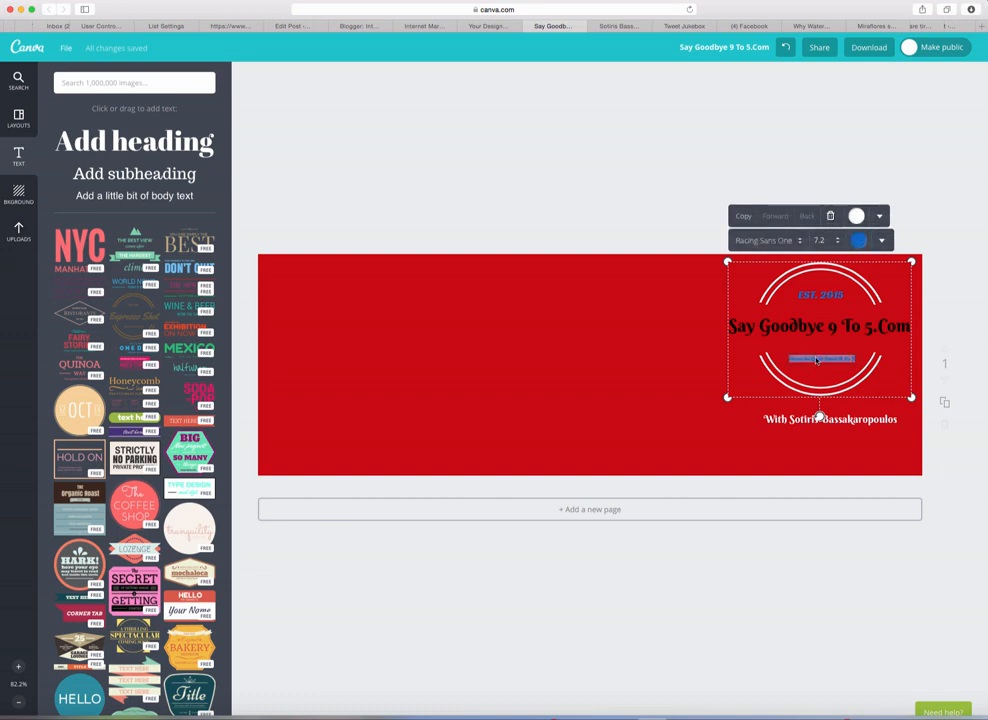
Step: Change the badge tagline's text colour from blue to black
click(859, 241)
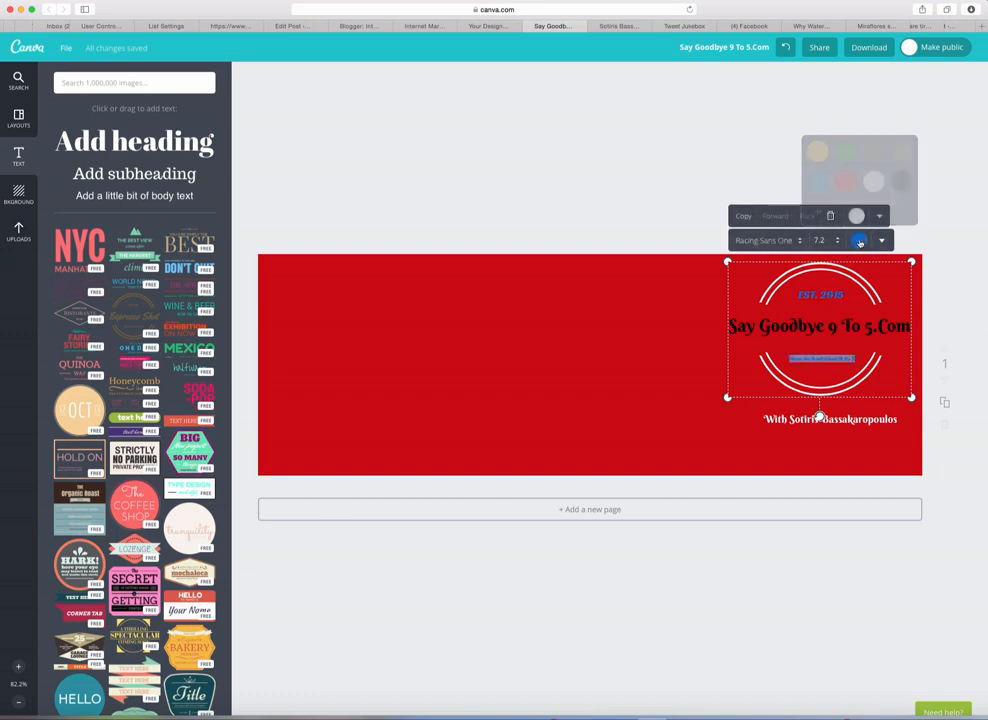
click(900, 182)
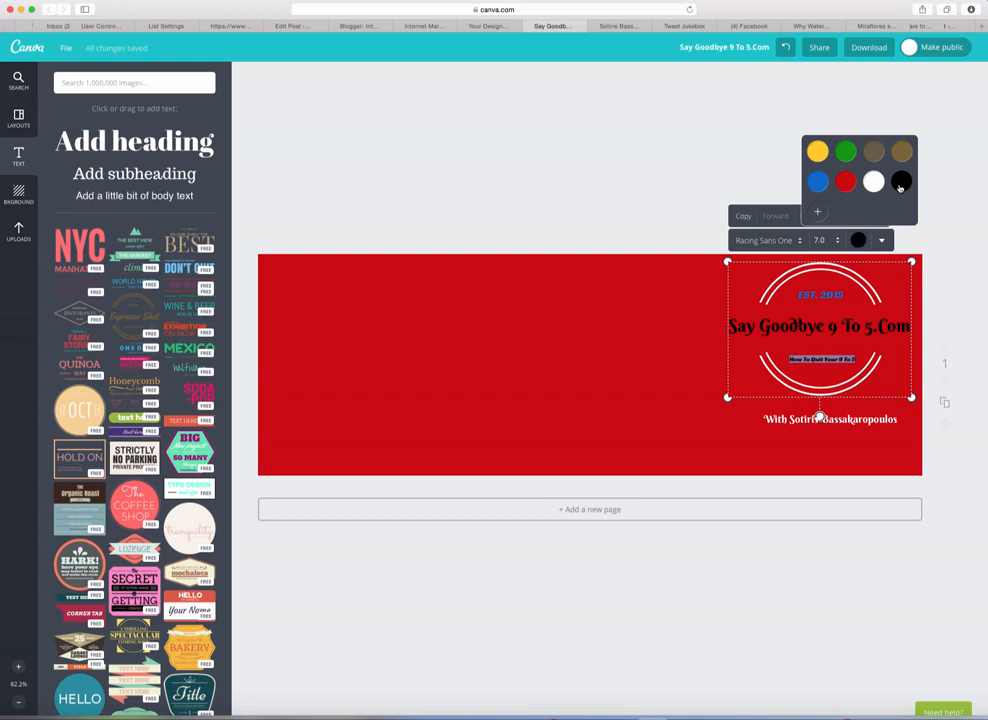
click(902, 328)
click(902, 328)
click(616, 354)
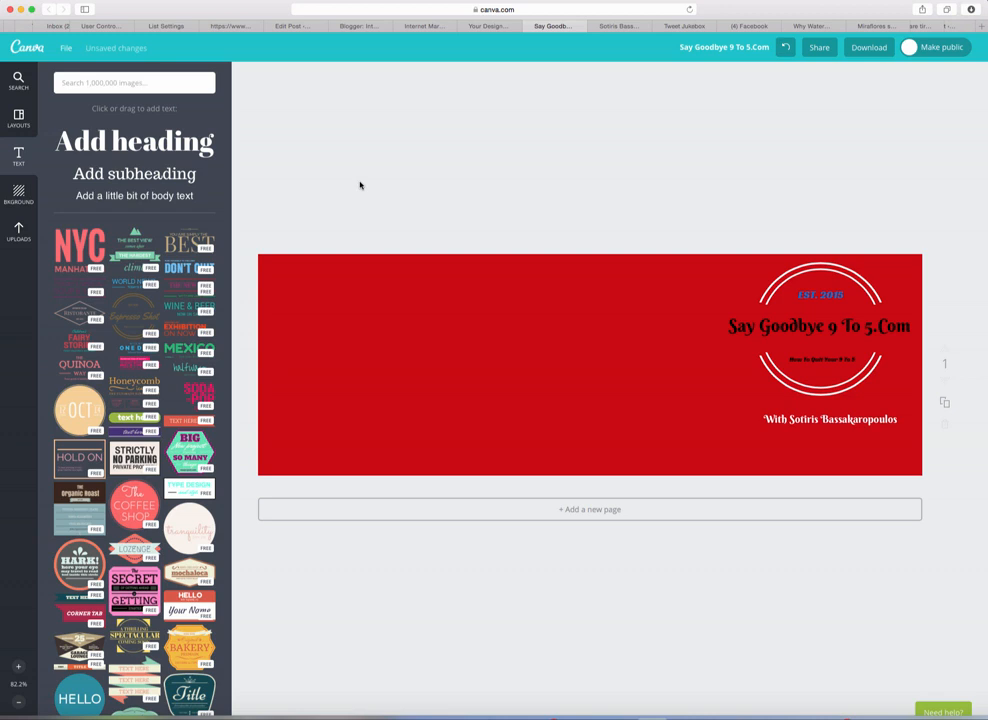
Step: Delete the Say Goodbye 9 To 5.Com heading, EST. 2015 line and tagline from the badge
click(746, 321)
double_click(748, 322)
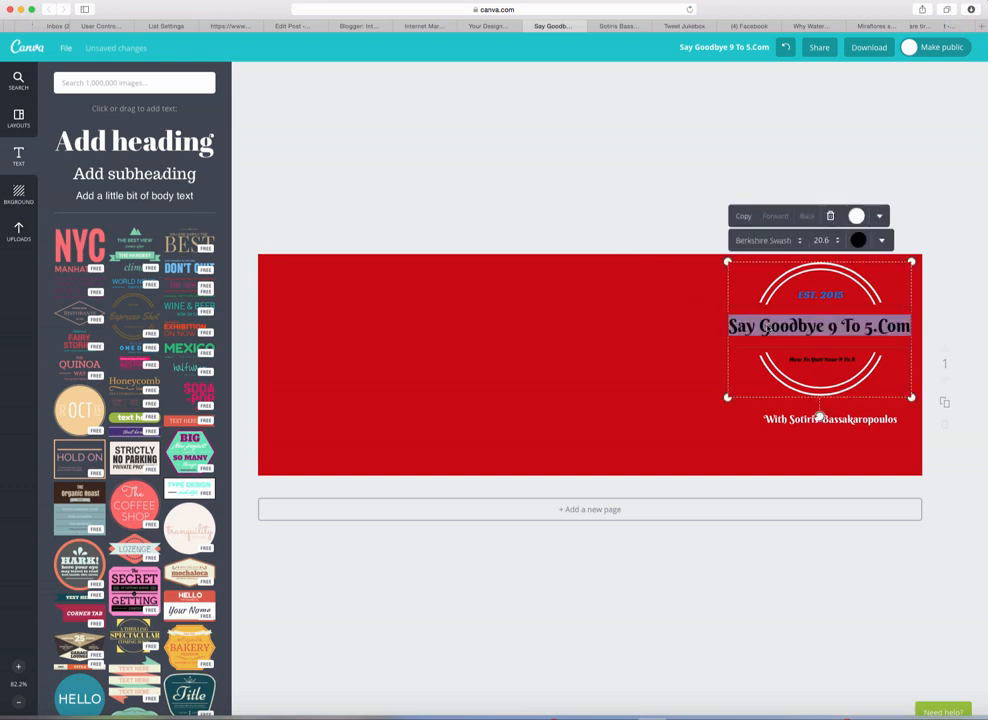
key(BackSpace)
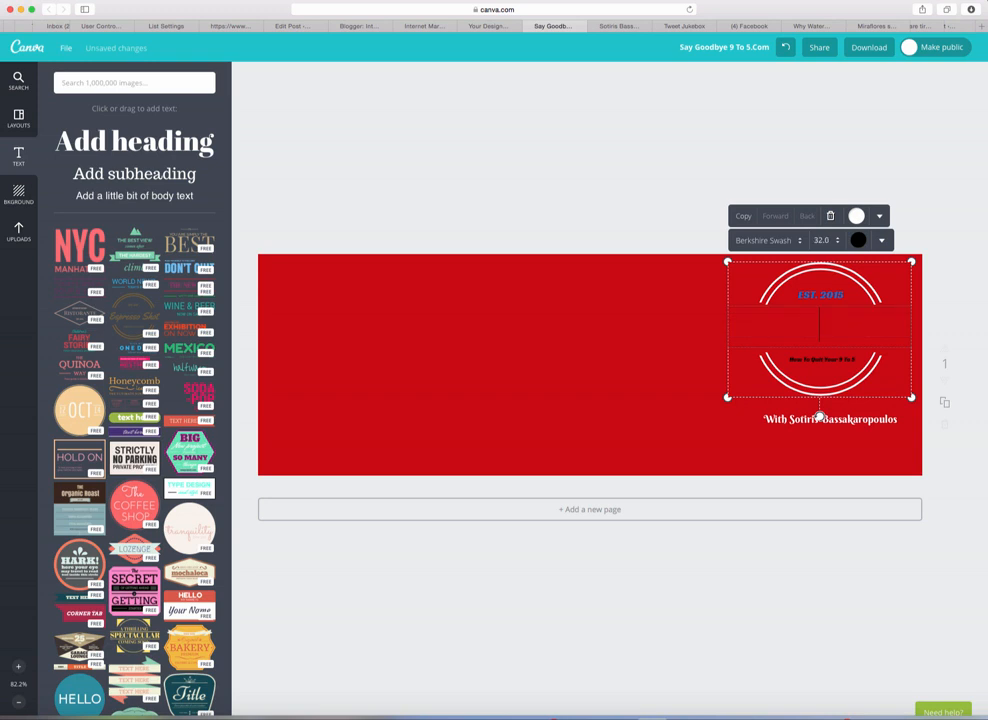
double_click(842, 296)
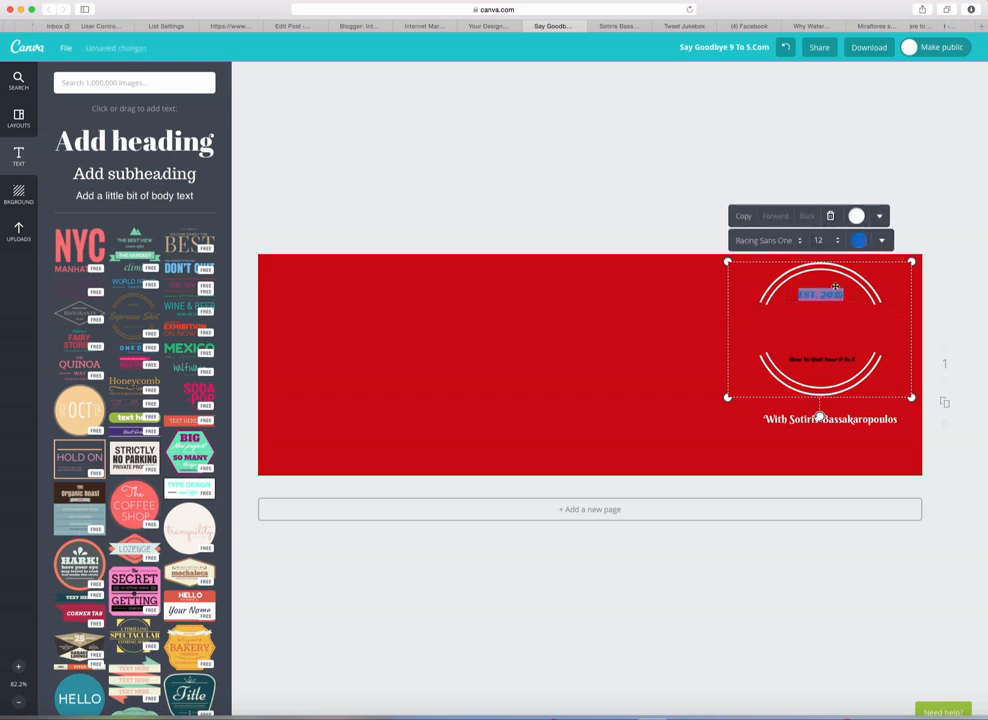
key(BackSpace)
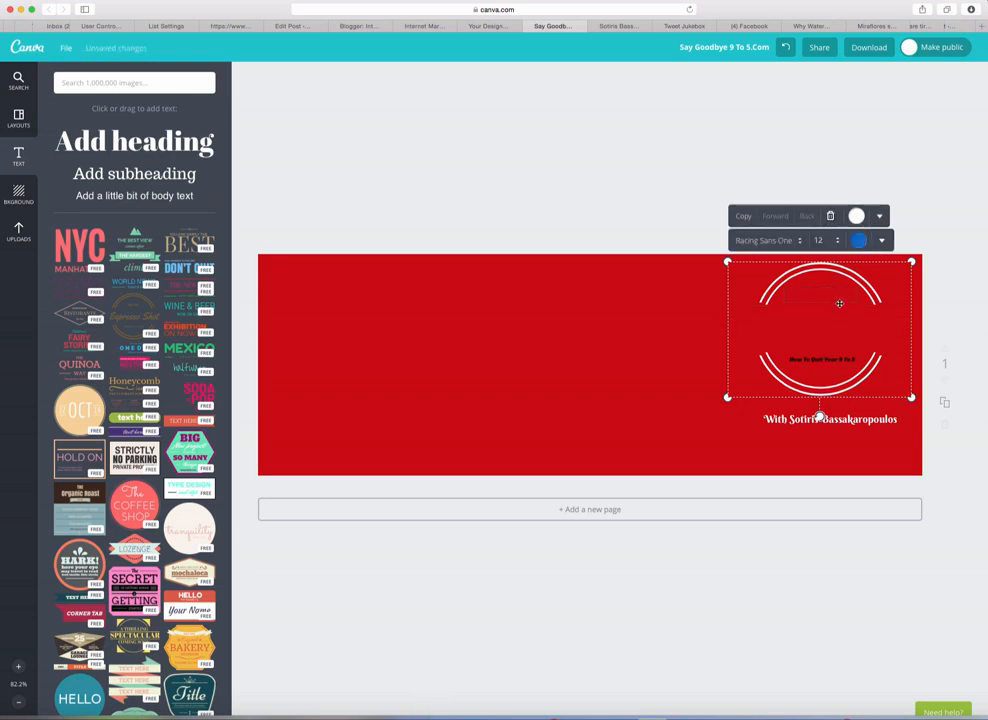
double_click(855, 354)
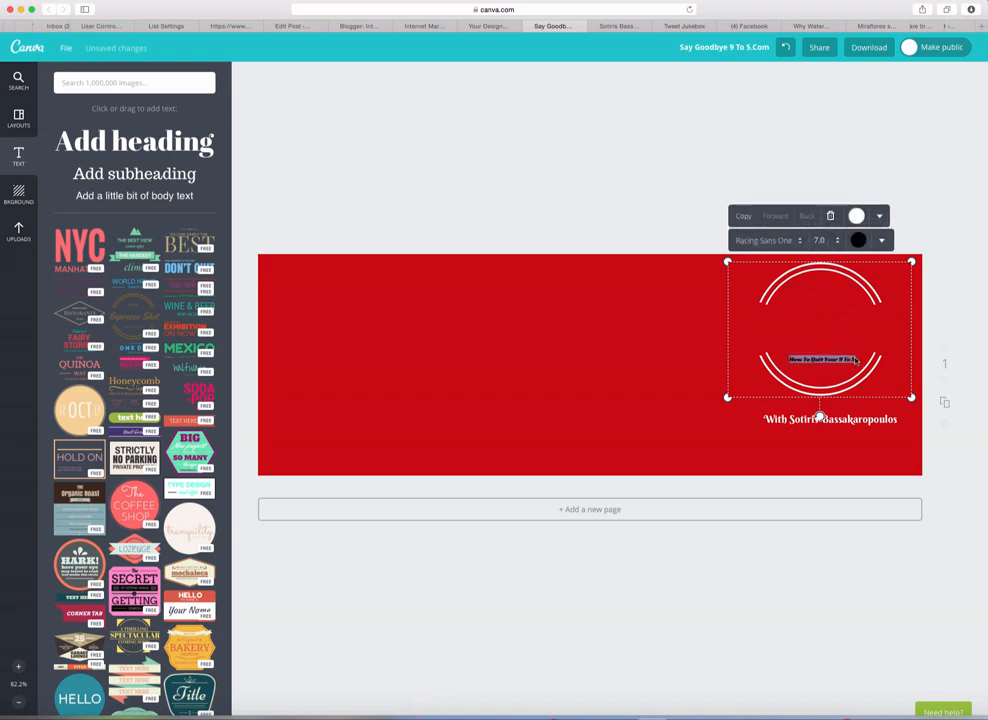
key(BackSpace)
click(631, 352)
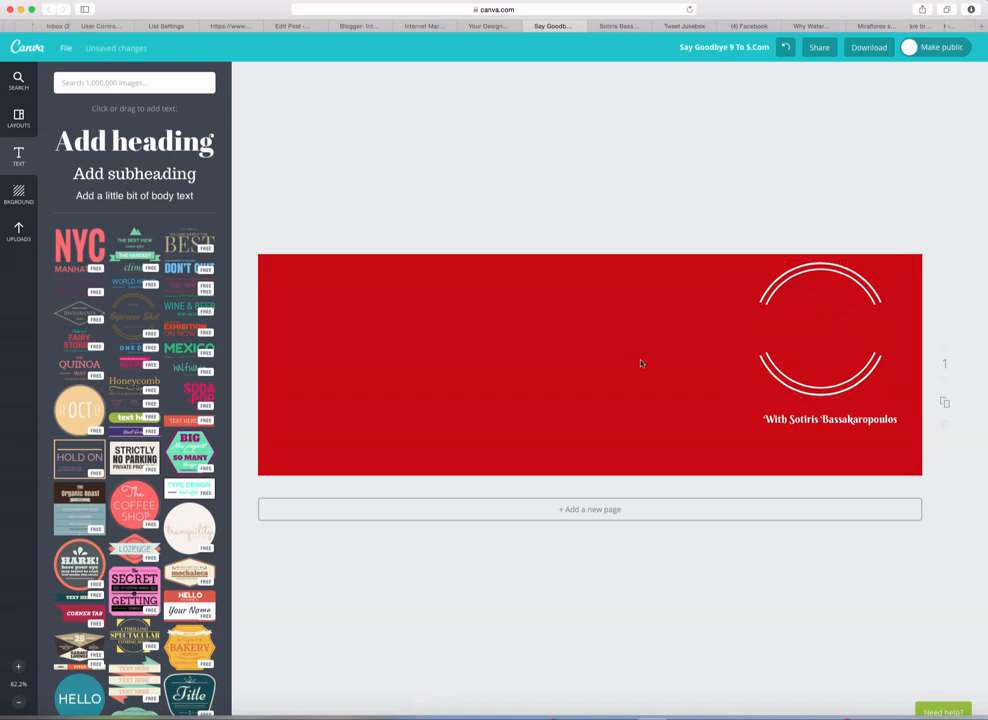
Step: Place the BEST text badge template inside the arcs and shrink it to fit
drag(772, 368, 777, 376)
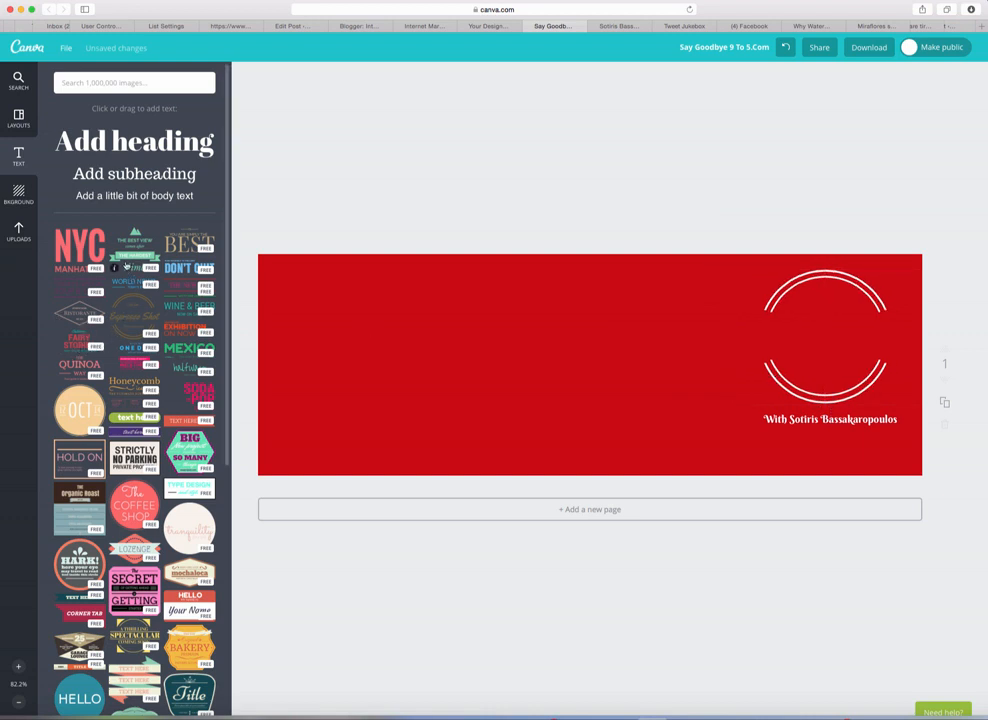
drag(170, 243, 800, 336)
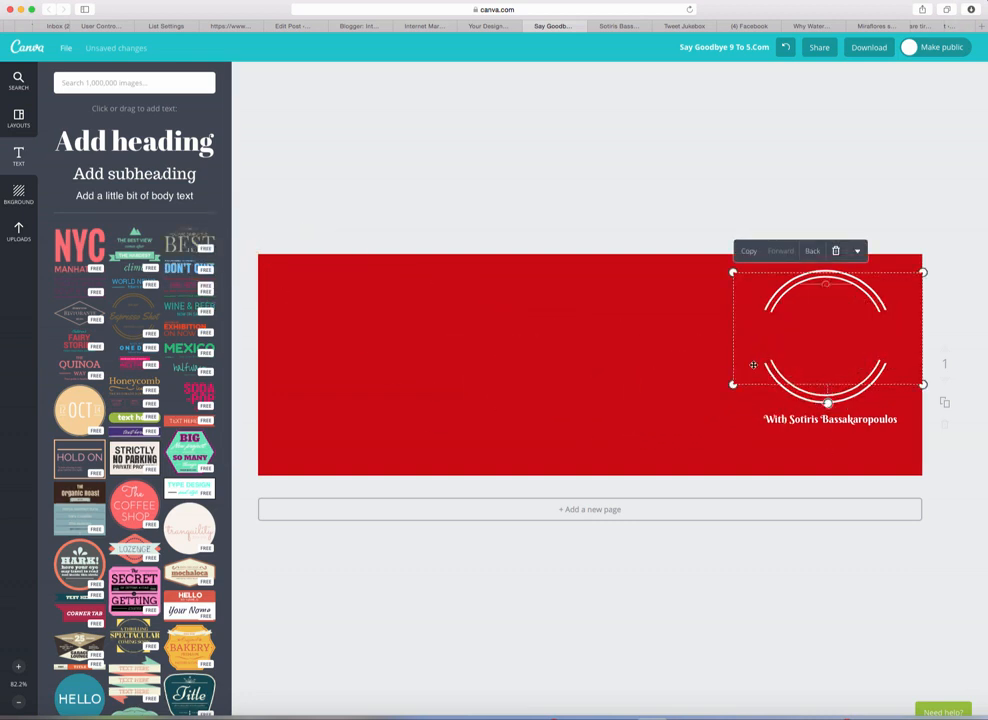
drag(738, 384, 790, 350)
click(742, 360)
click(838, 318)
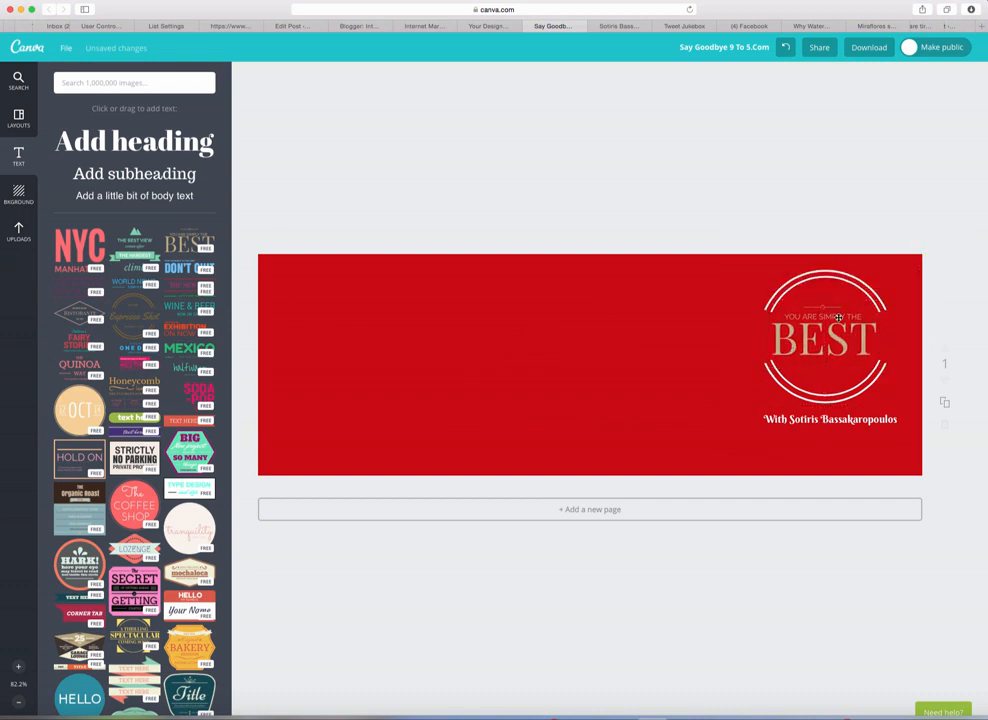
Step: Replace the badge word BEST with '9 TO 5'
click(838, 318)
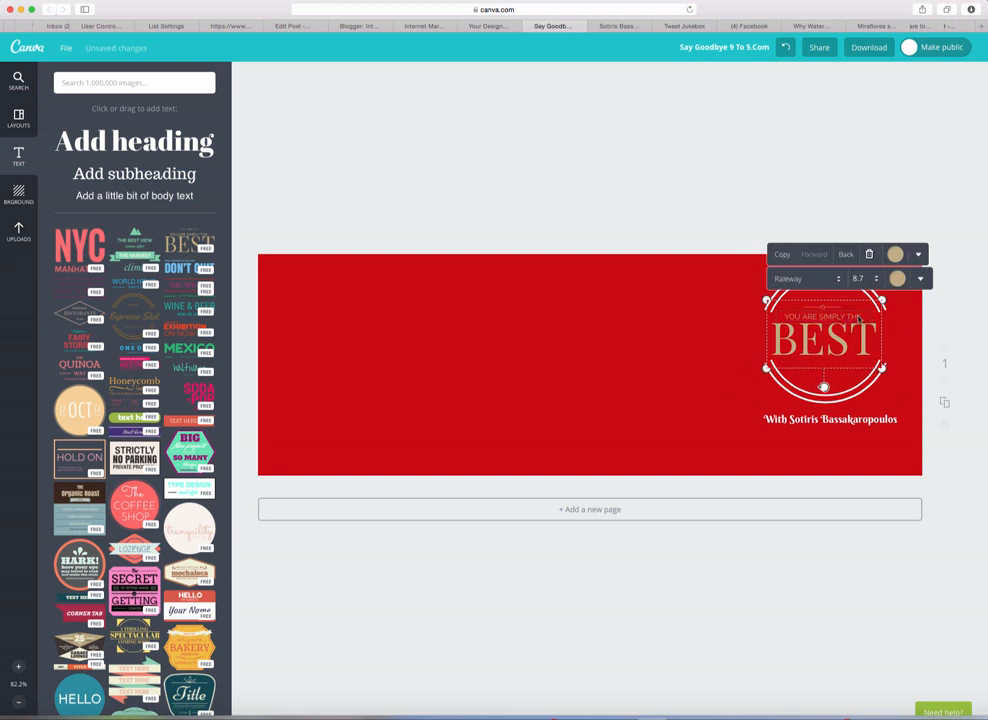
double_click(843, 325)
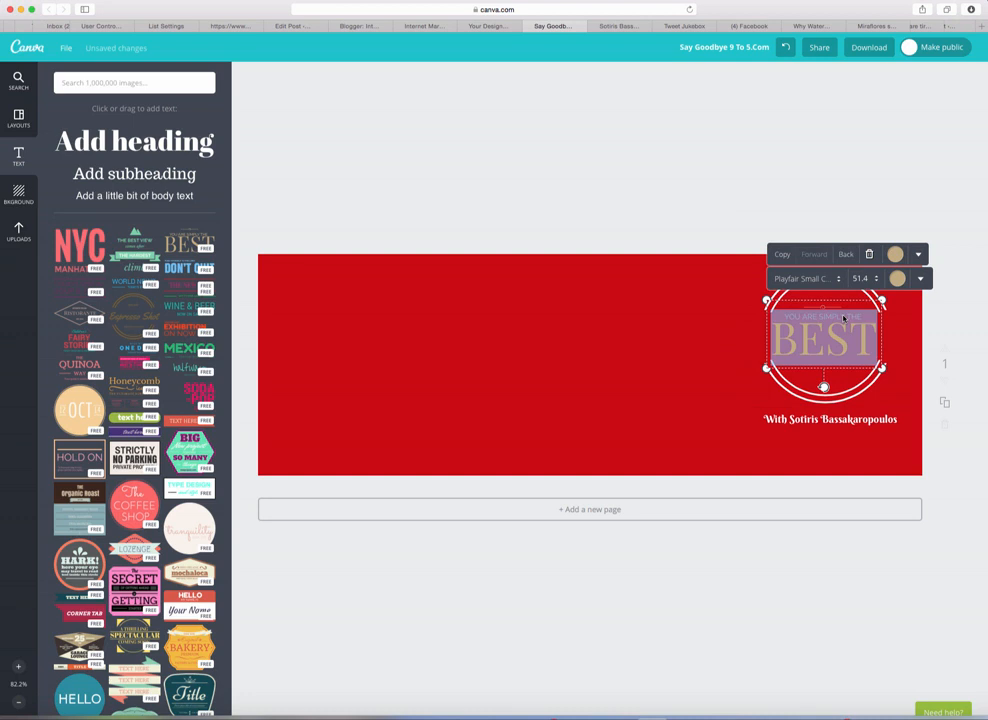
text(9)
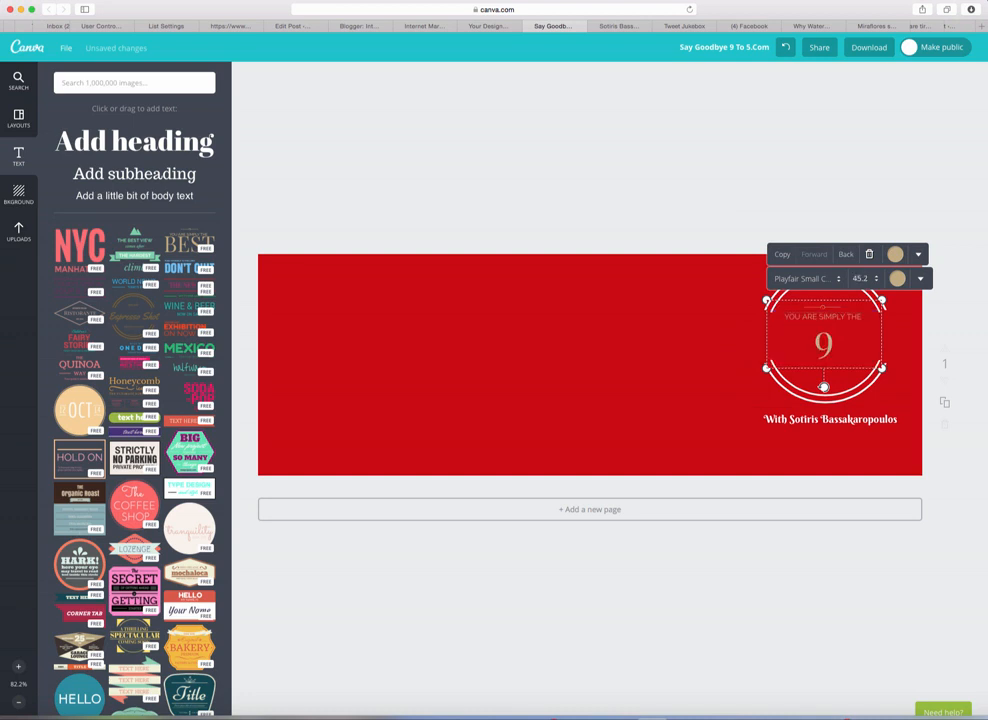
text( T)
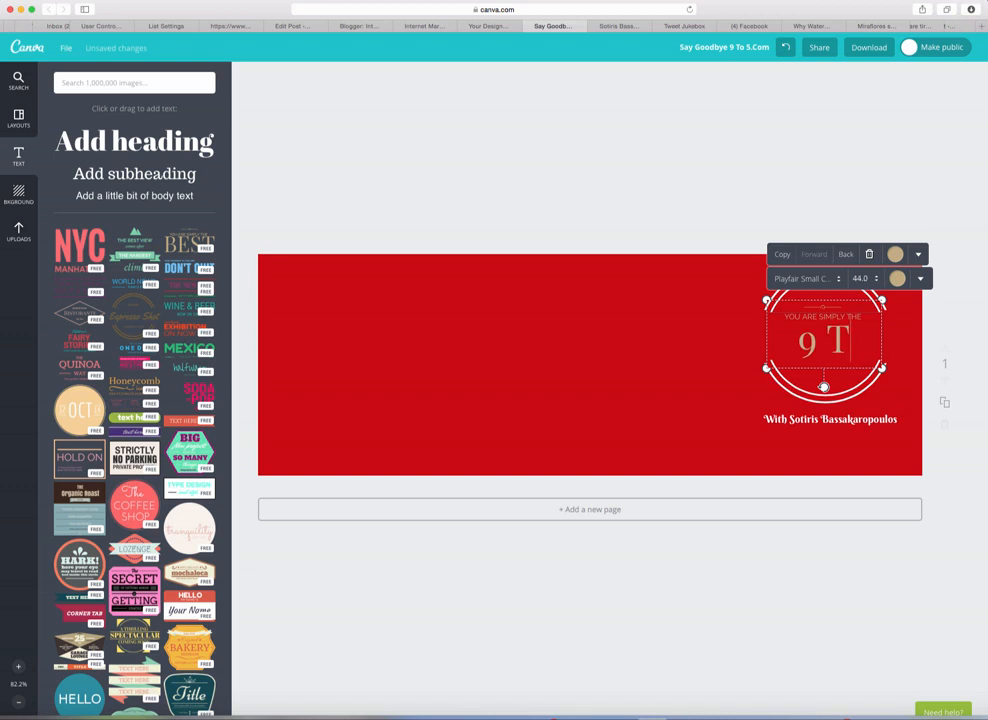
text(O 5)
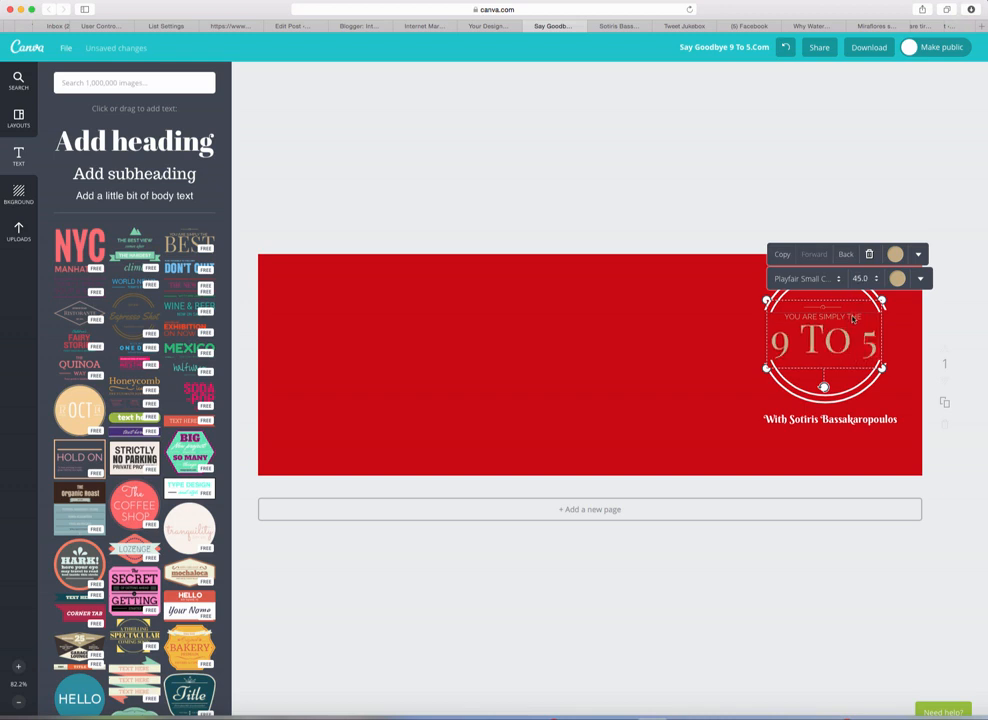
click(850, 318)
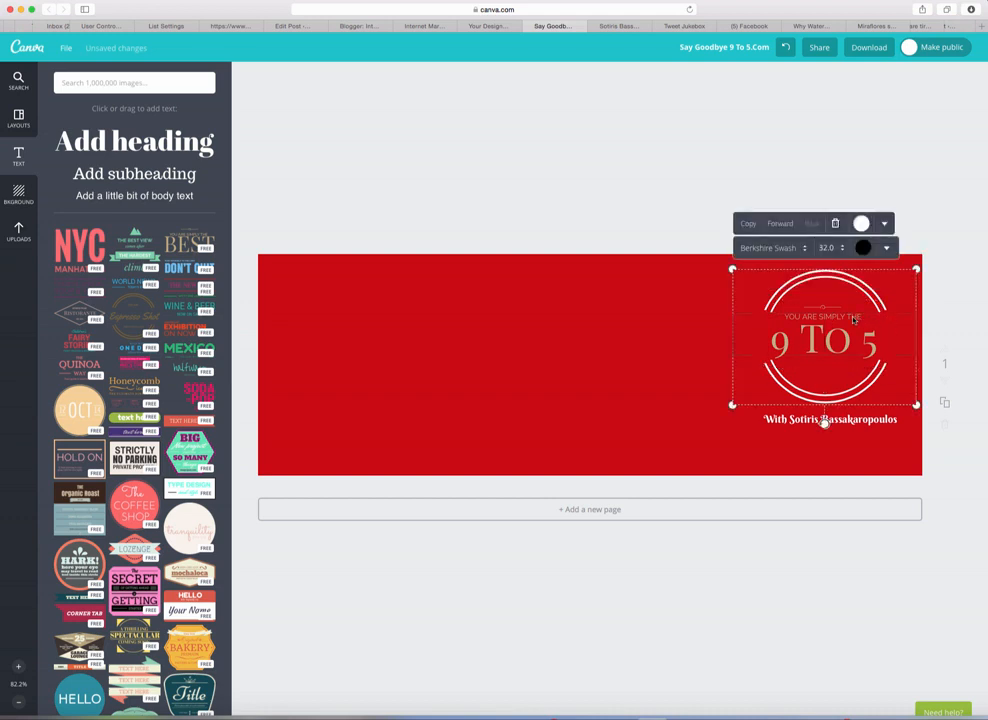
click(930, 314)
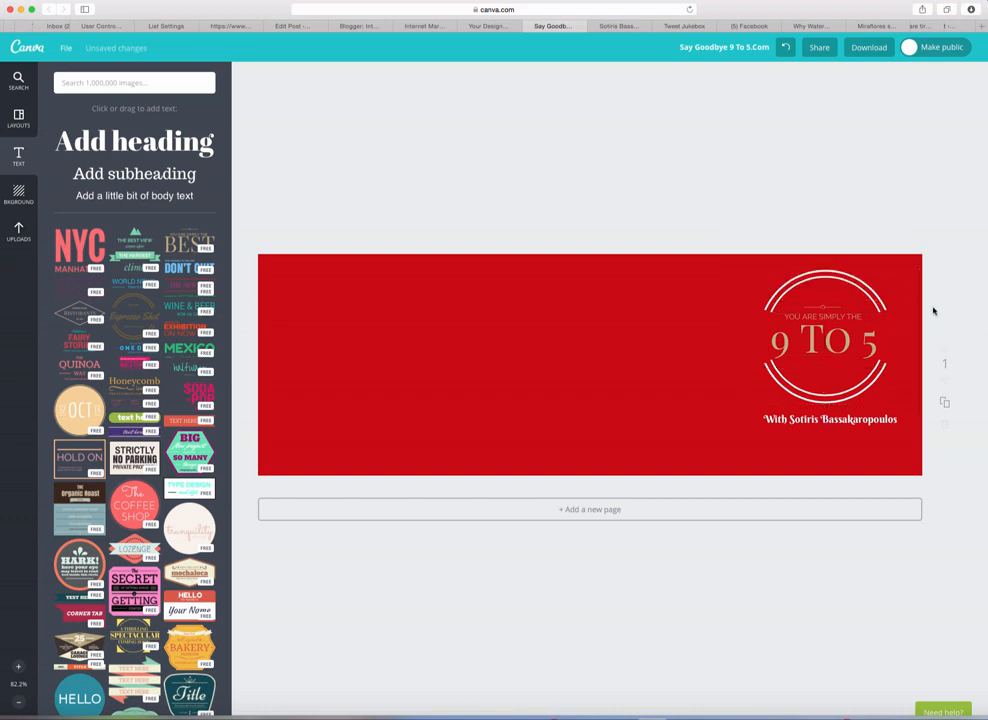
click(817, 316)
click(817, 316)
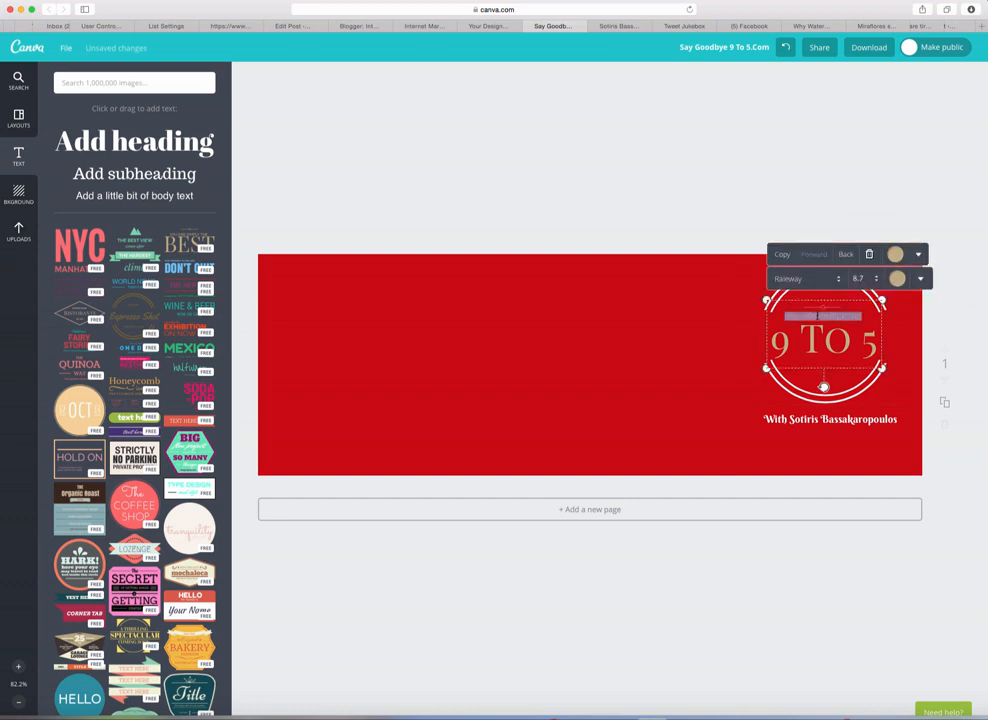
Step: Retype the badge's top line as 'Say Goodbye' and test sizes such as 18 and 24
text(Sa)
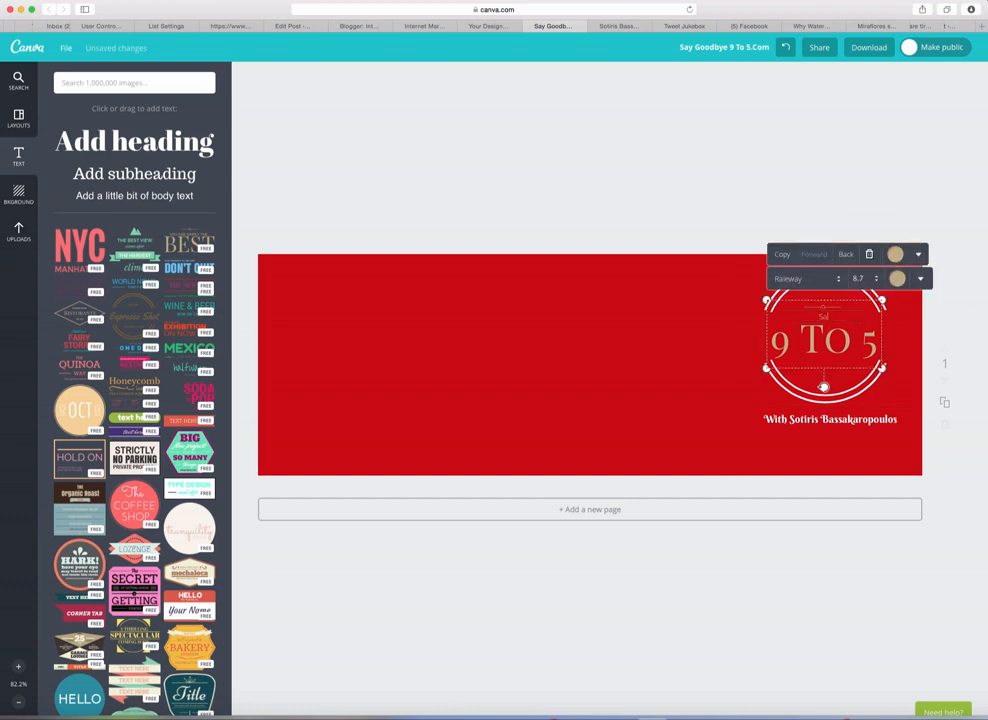
text(y Goodbye)
click(858, 278)
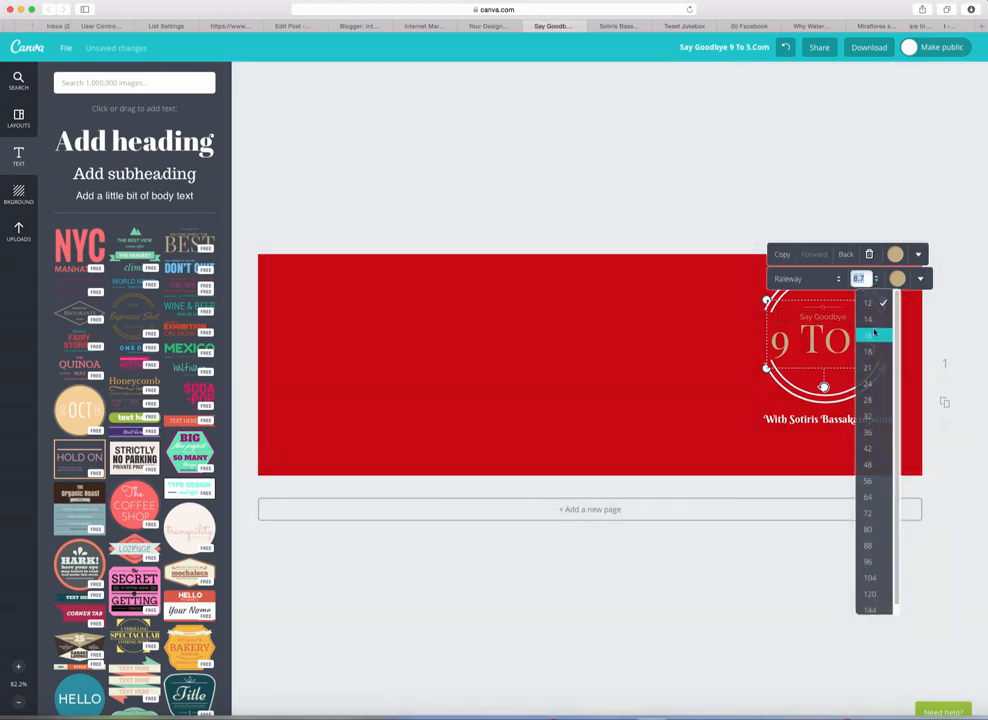
click(874, 333)
click(876, 282)
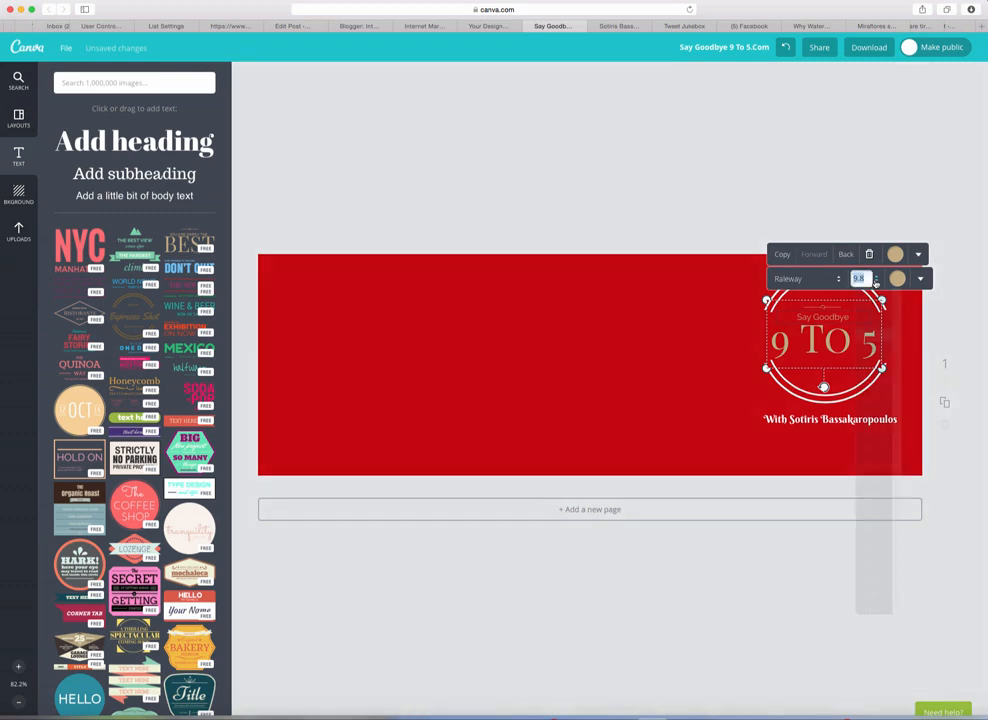
click(876, 349)
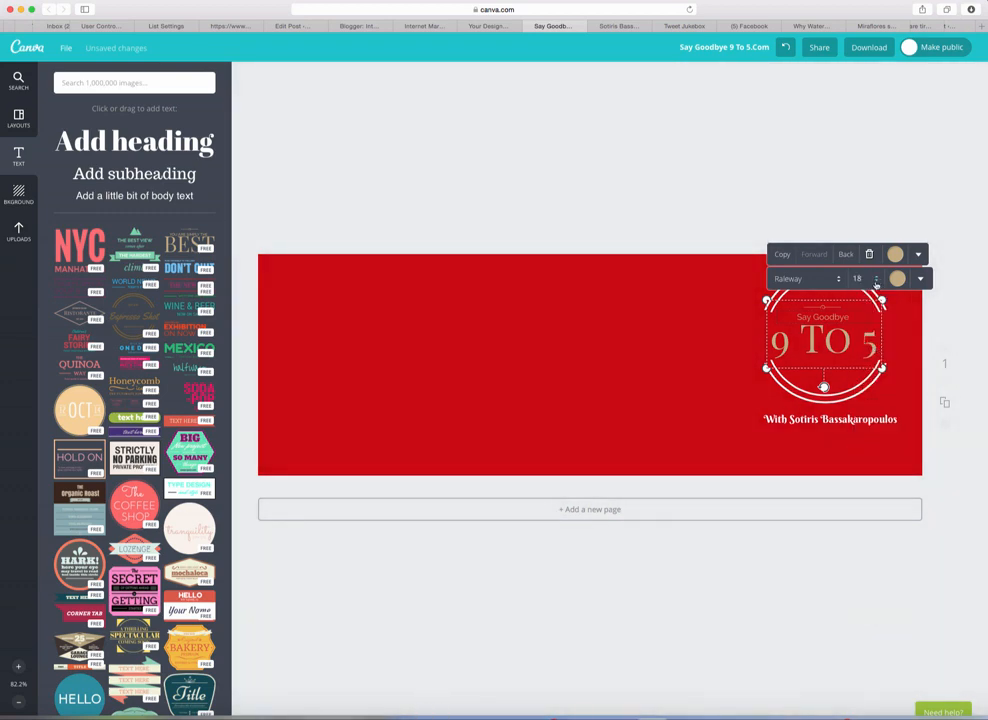
click(877, 282)
click(873, 384)
click(854, 317)
click(775, 335)
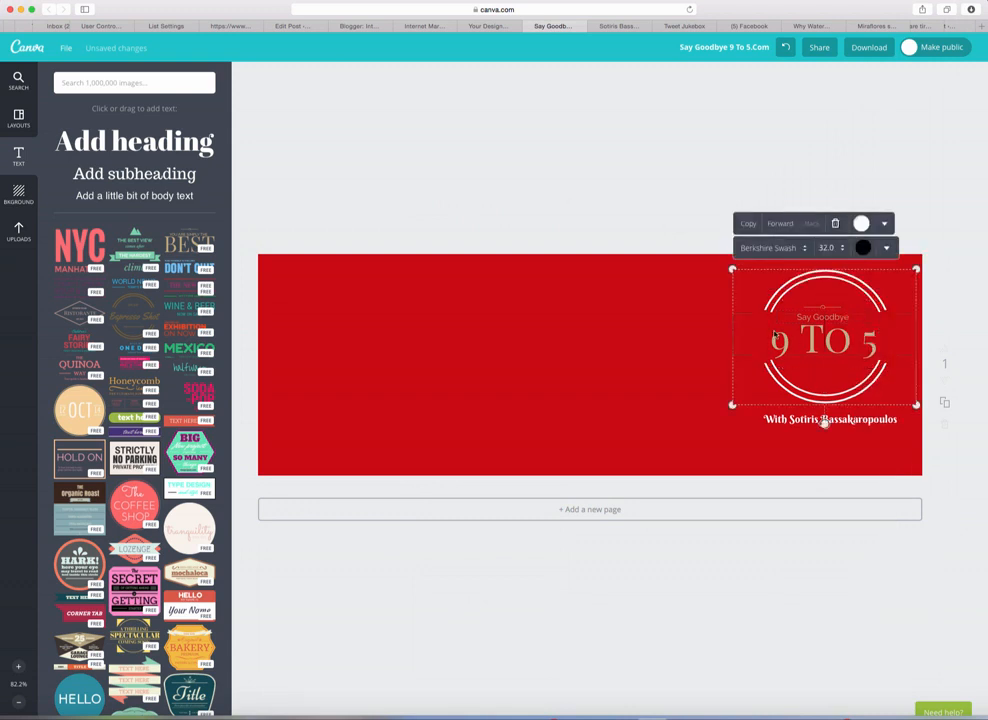
Step: Make the badge element behind 9 TO 5 and the Say Goodbye line black
click(699, 309)
click(788, 338)
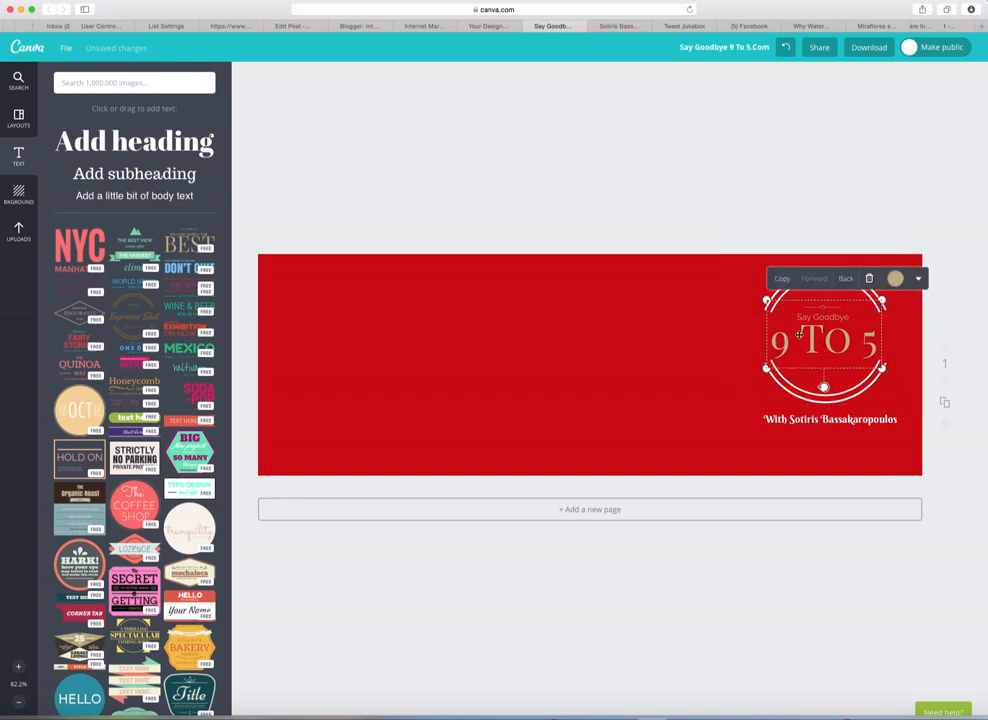
click(896, 279)
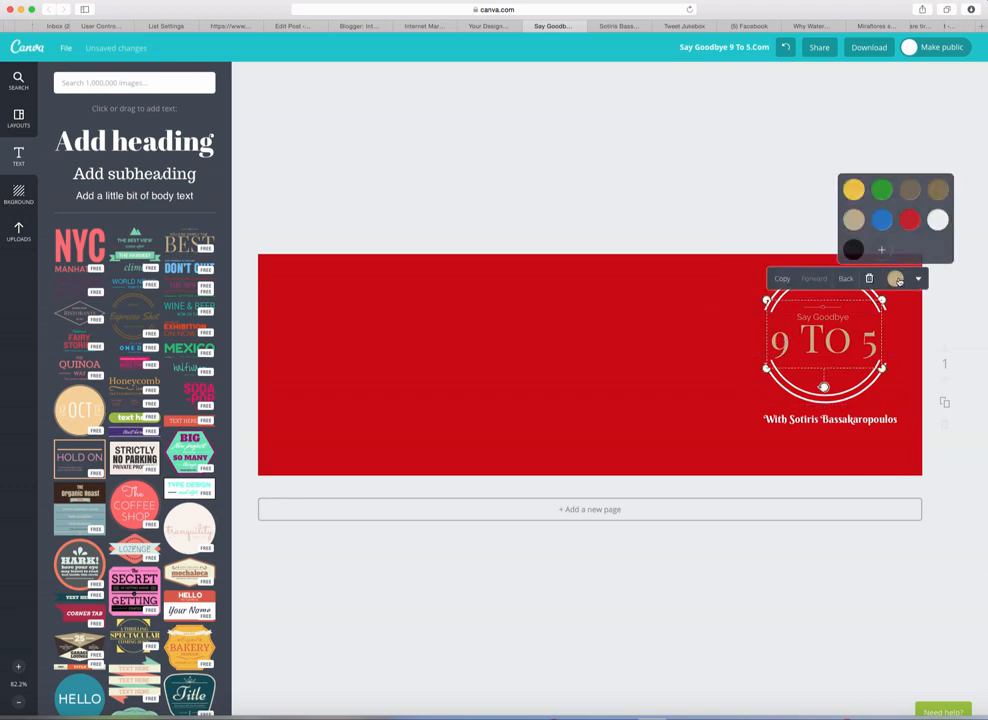
click(852, 249)
click(822, 318)
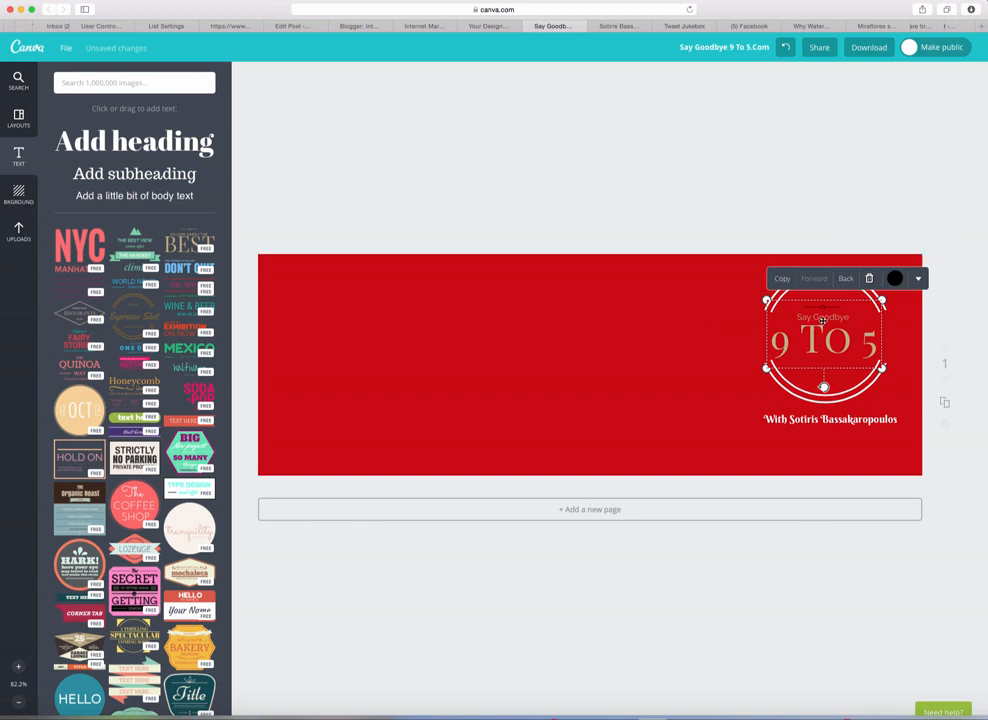
click(896, 279)
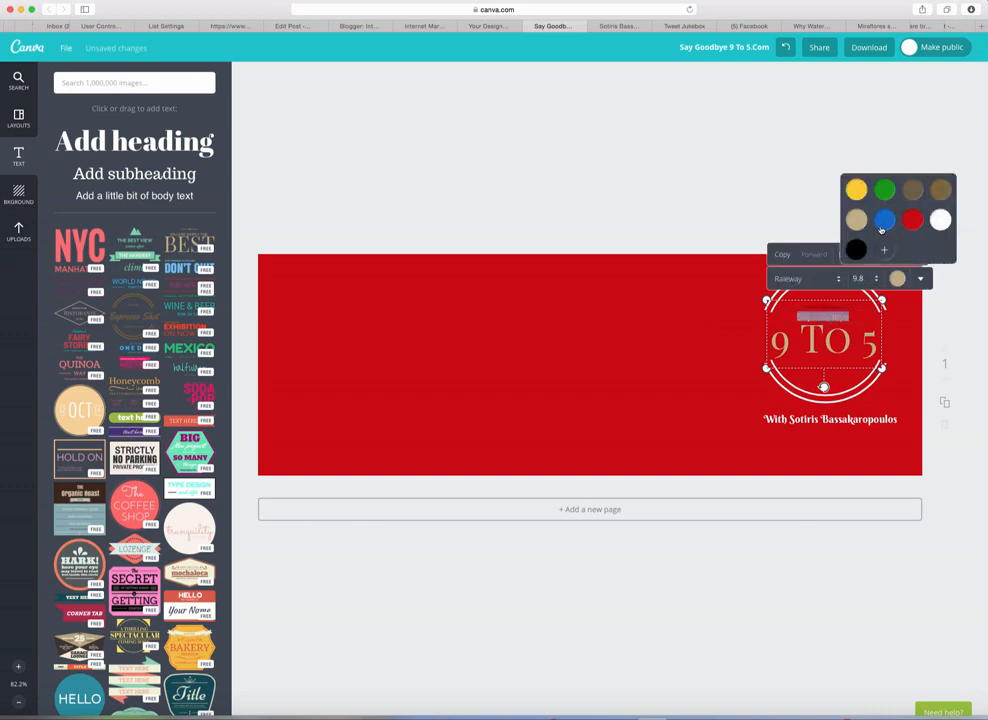
click(856, 250)
Step: Turn the 9 TO 5 text black and move the name tagline slightly lower
click(815, 340)
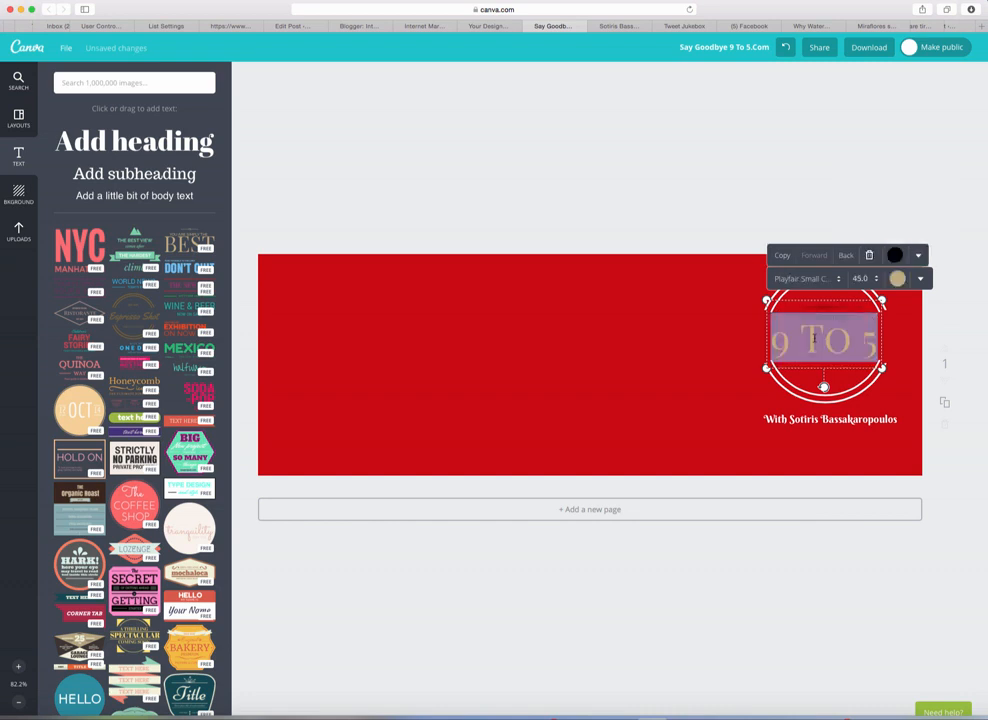
click(898, 279)
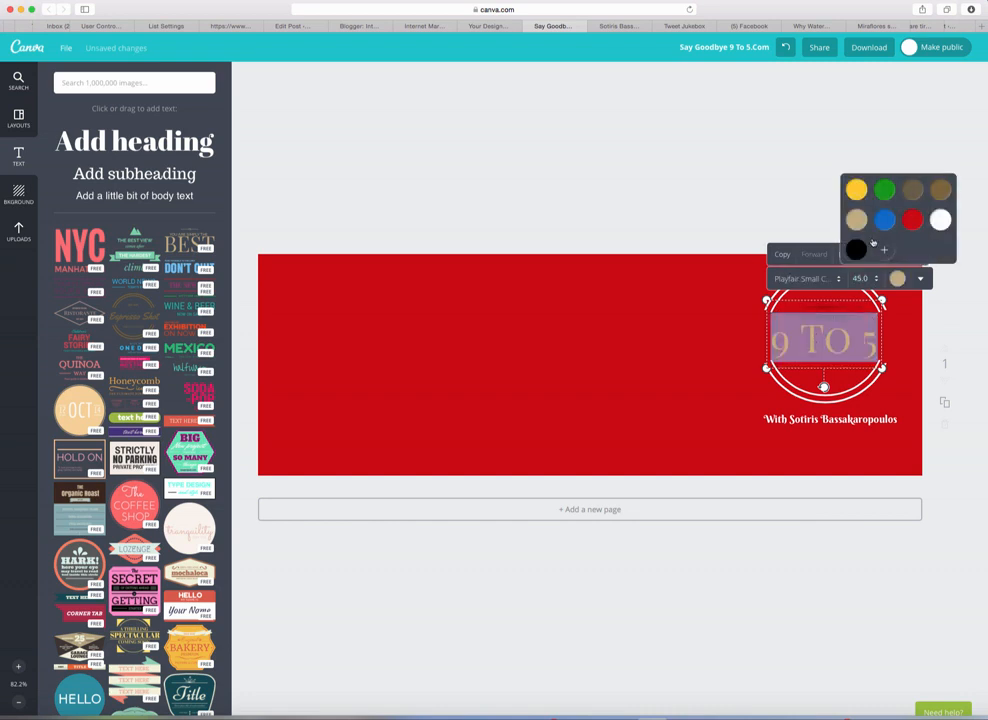
click(855, 251)
click(726, 349)
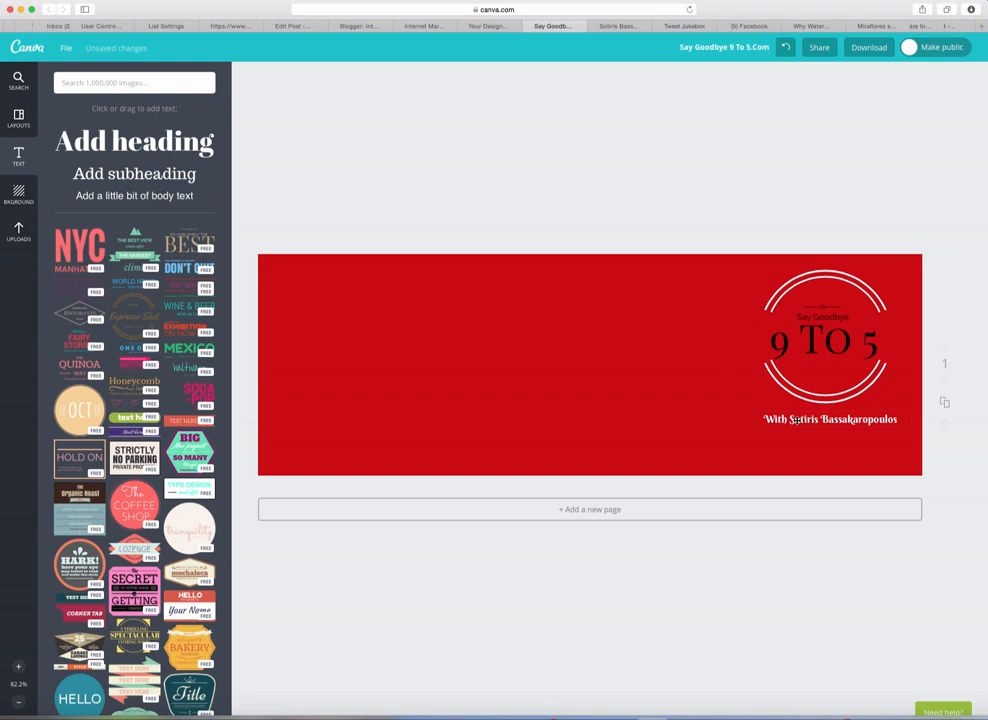
drag(794, 421, 796, 440)
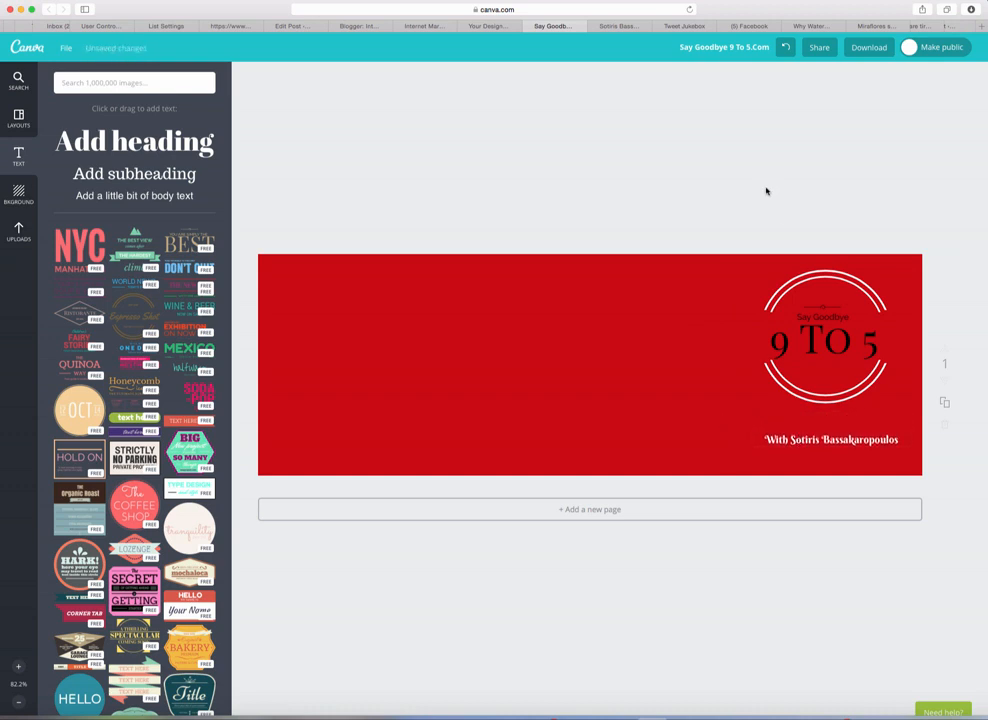
click(138, 175)
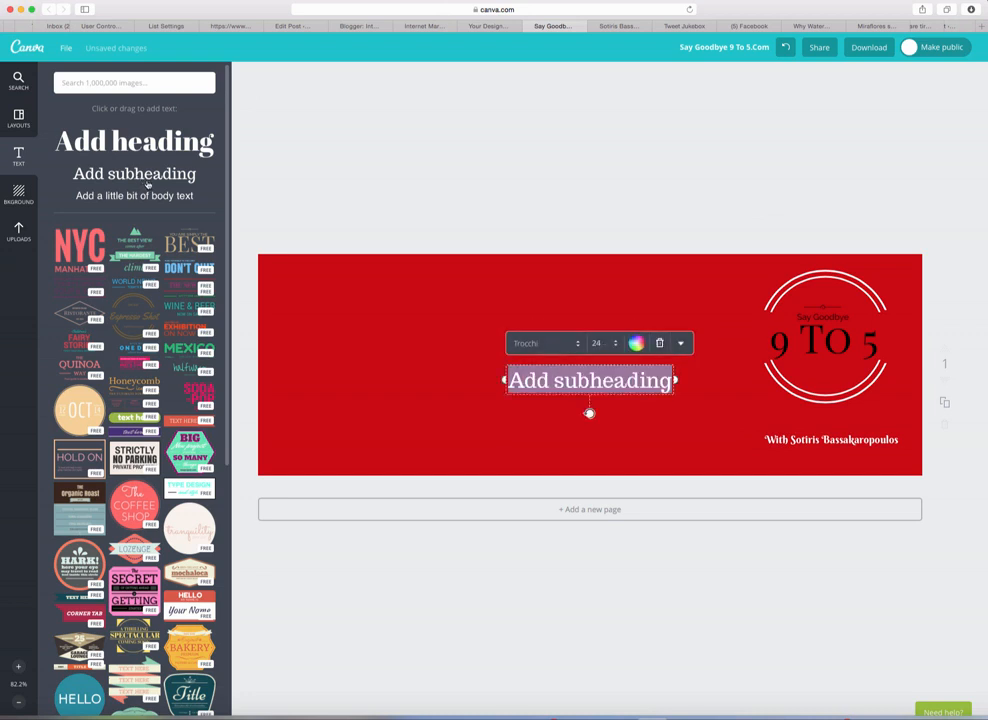
text(W)
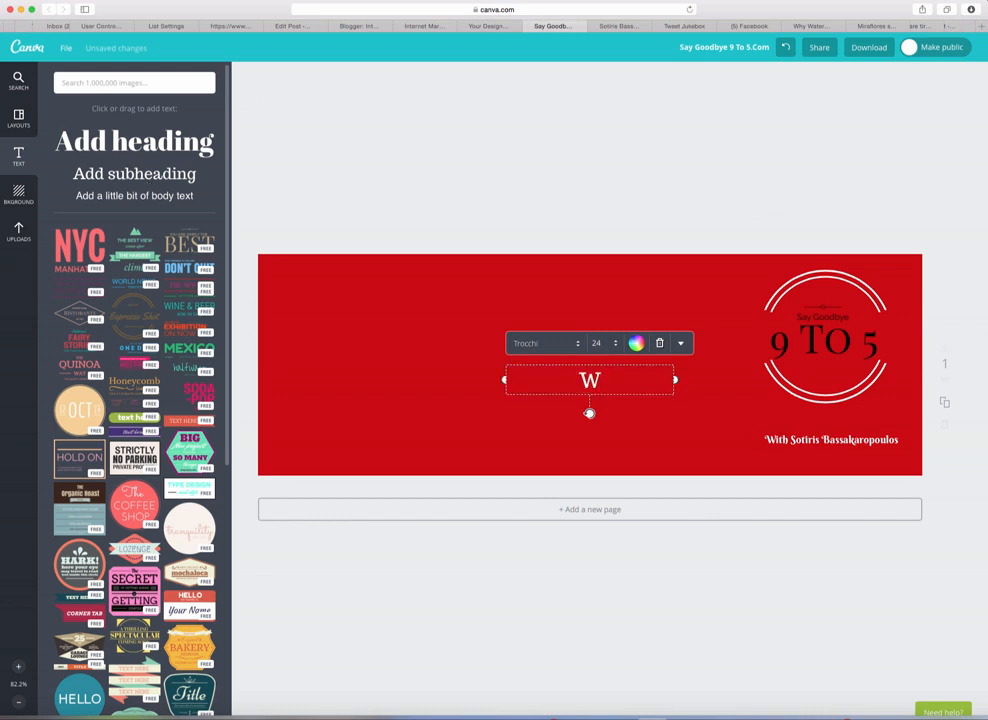
text(WW.Sa)
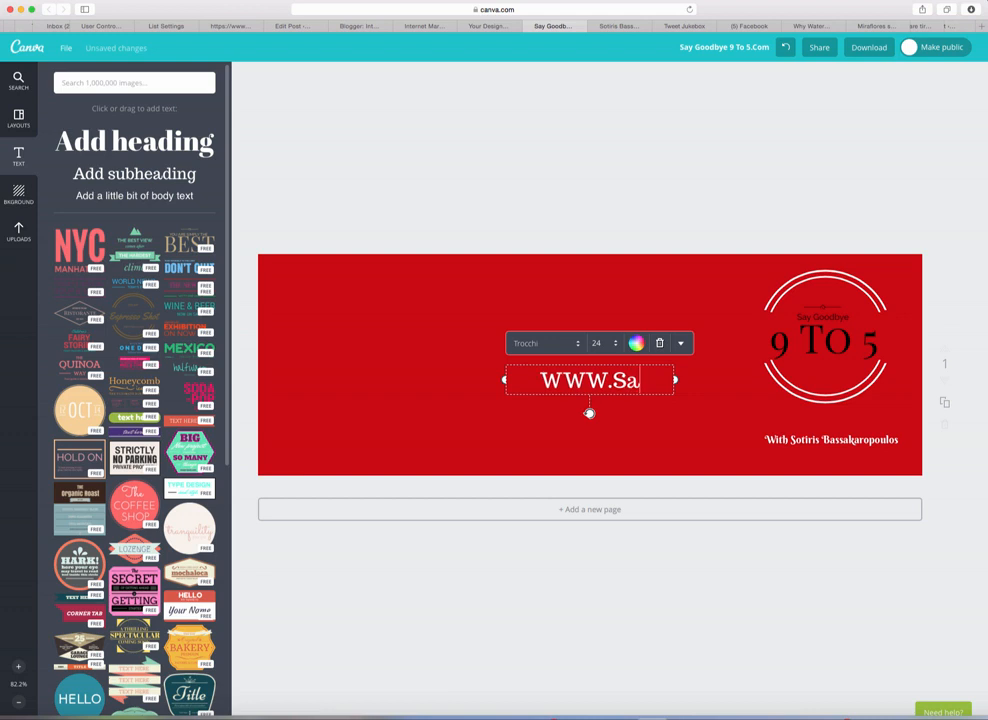
text(yG)
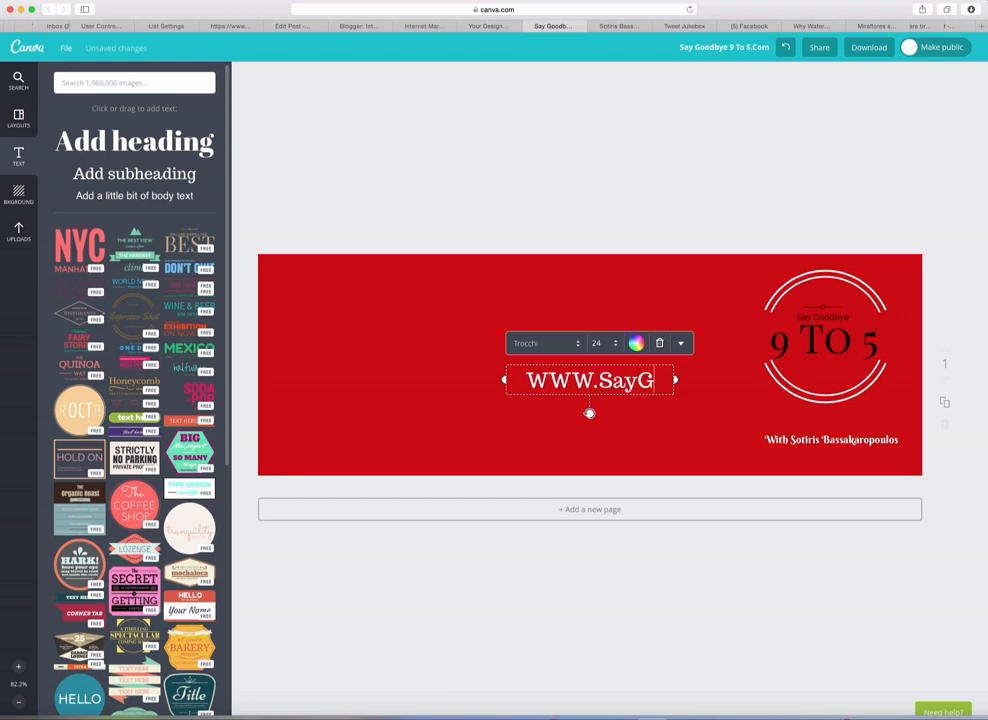
text(ood)
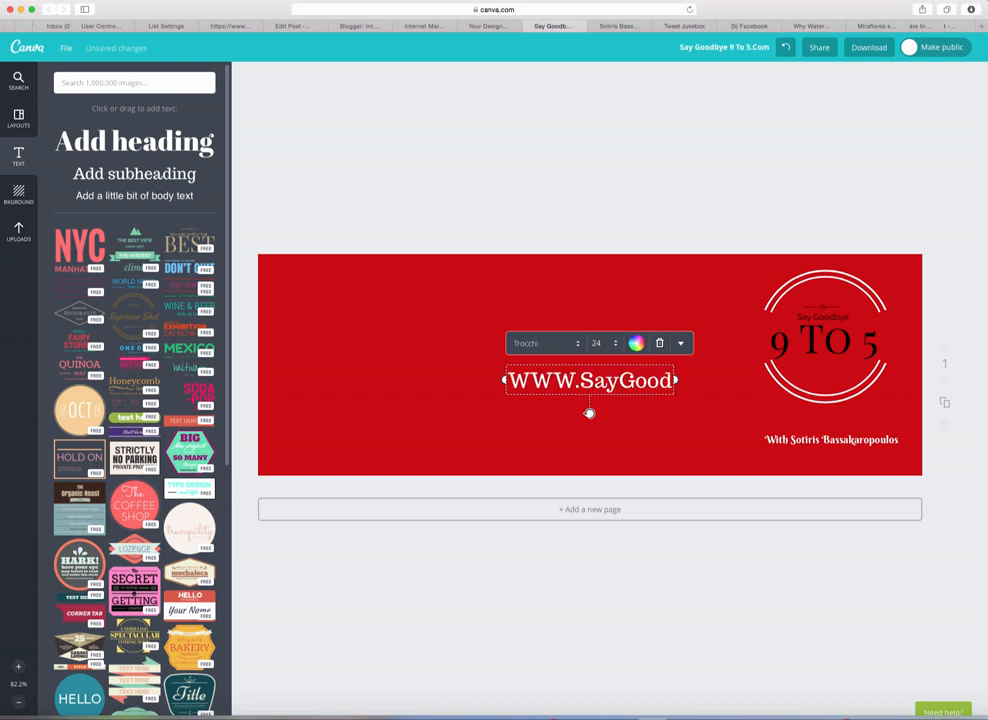
text(bye)
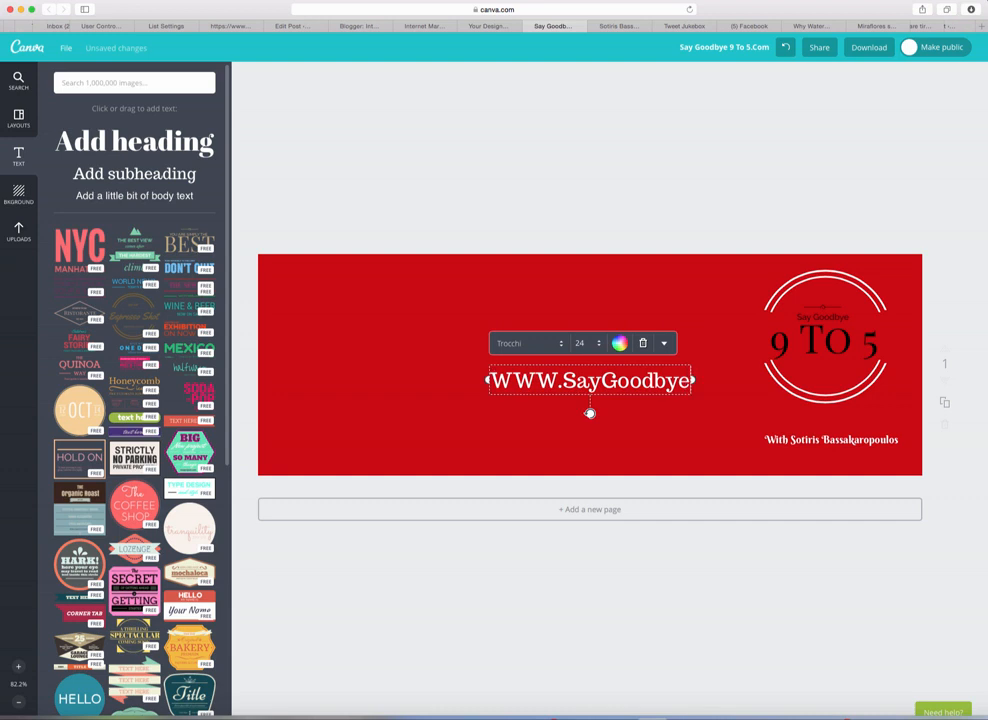
text(9)
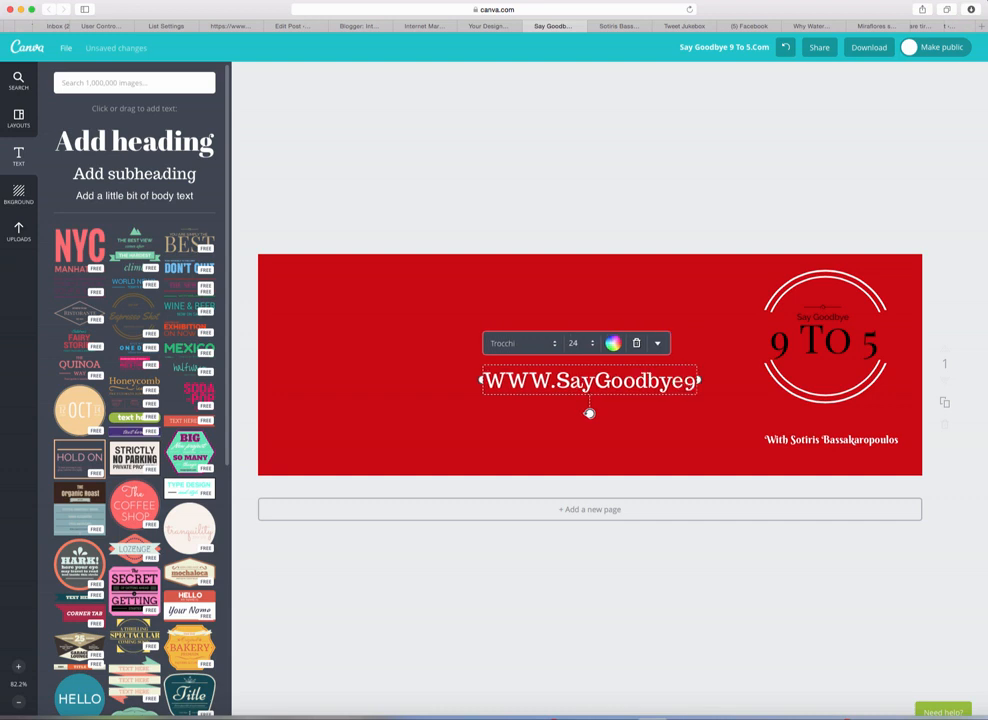
text(To5.C)
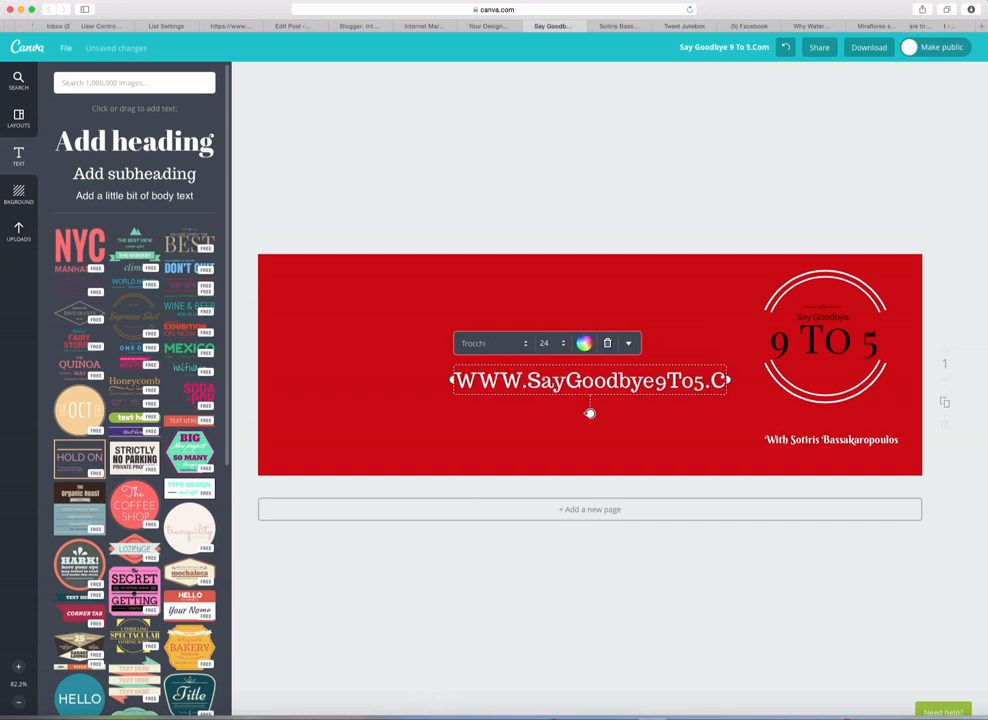
text(om)
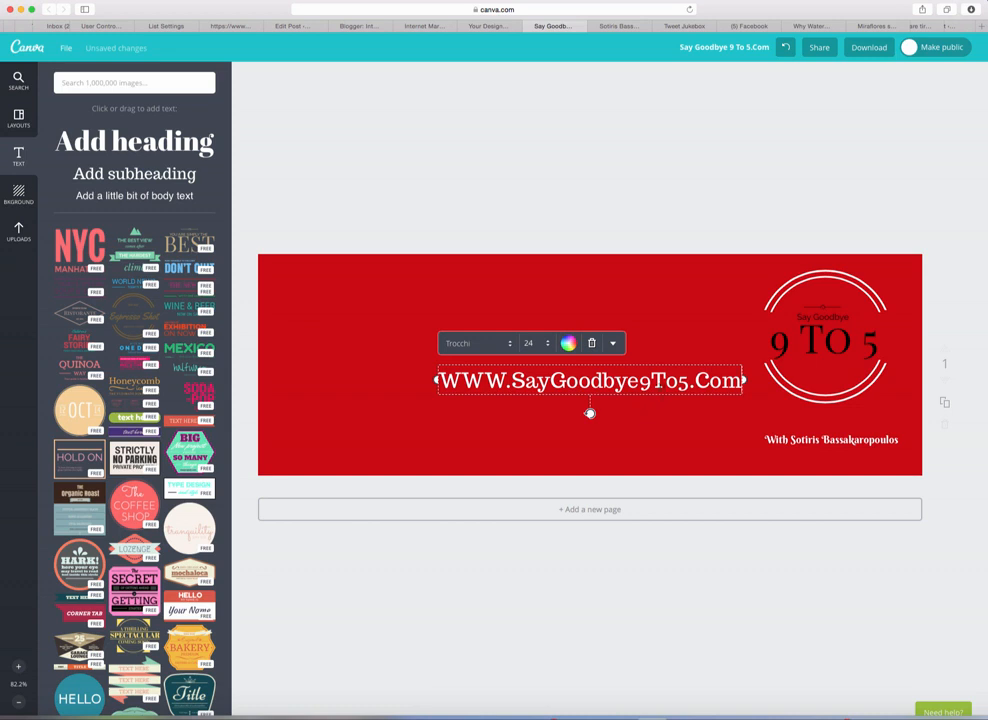
click(640, 421)
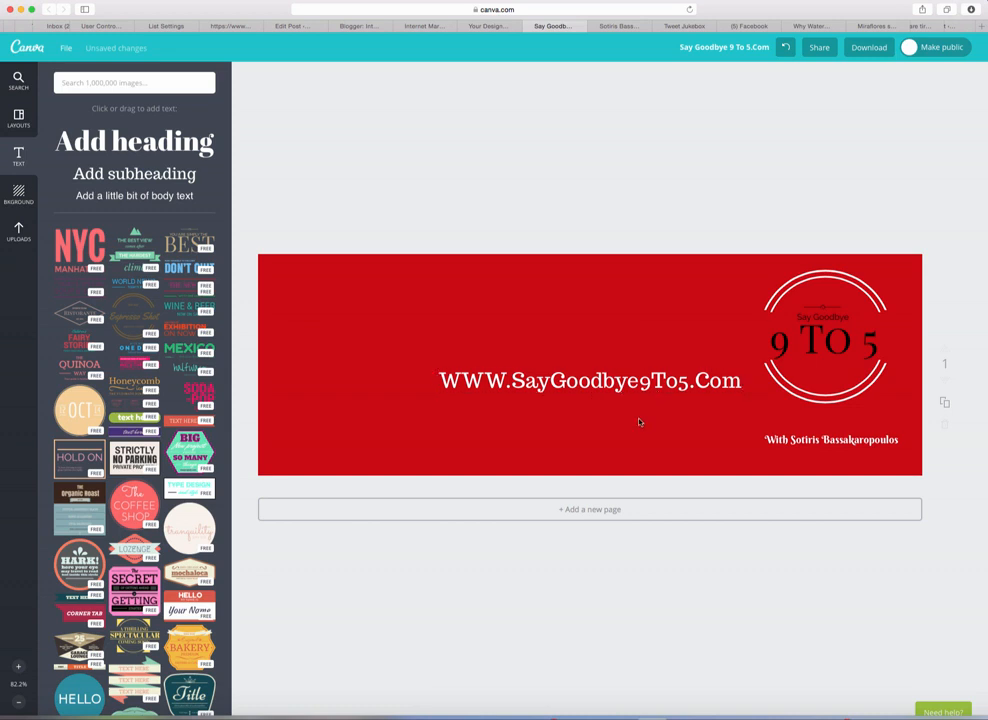
drag(614, 382, 572, 437)
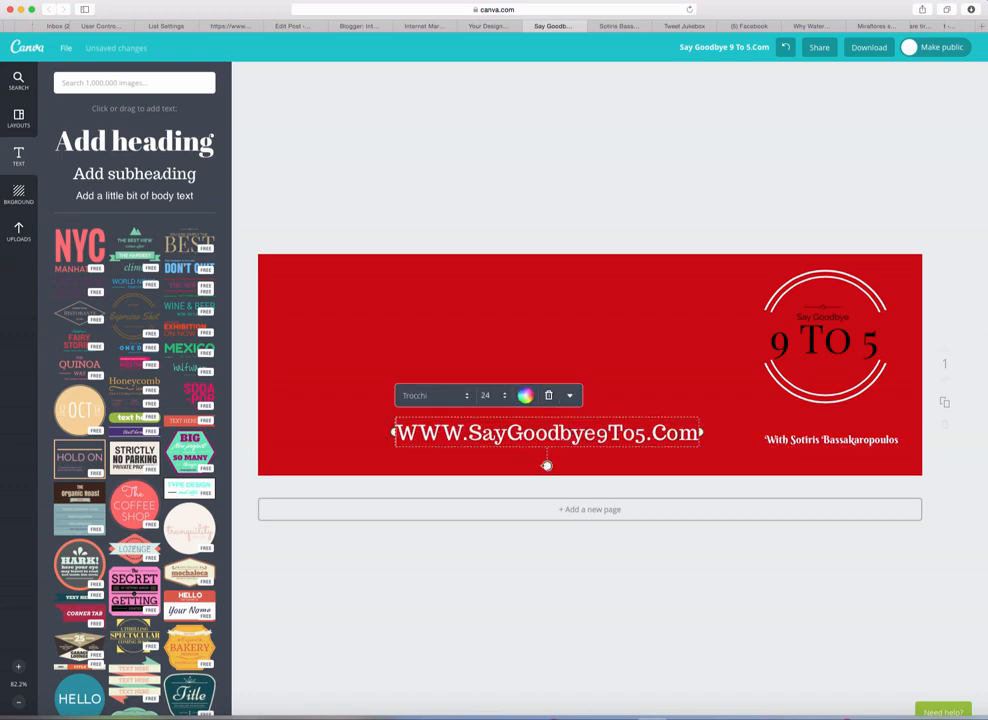
Step: Shrink the web address to size 18 and nudge it slightly right and down
click(486, 395)
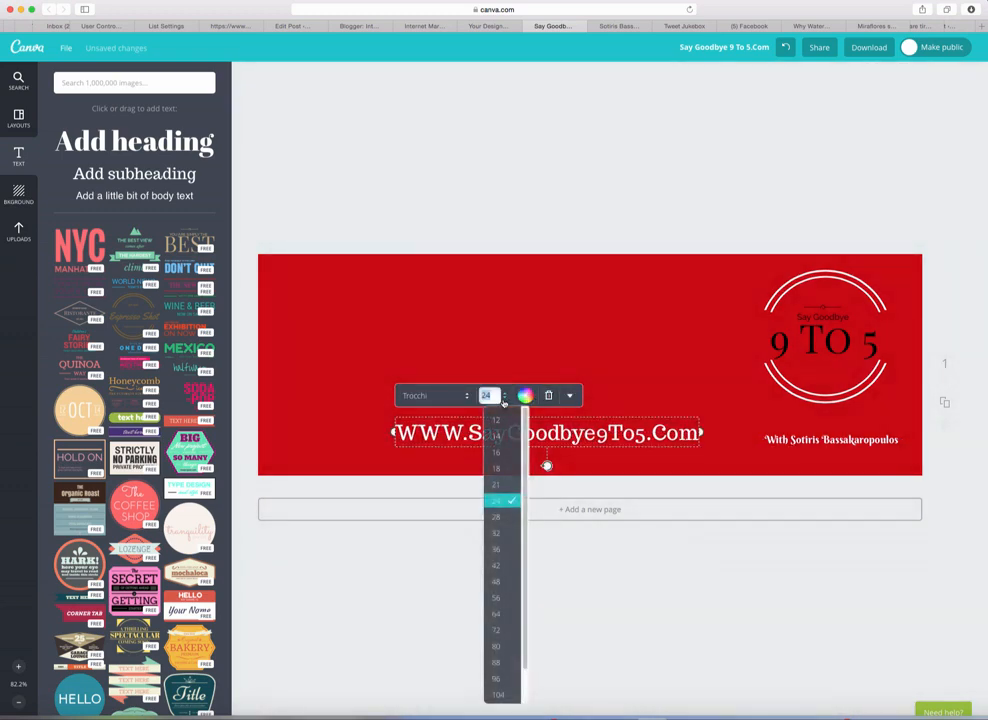
click(507, 472)
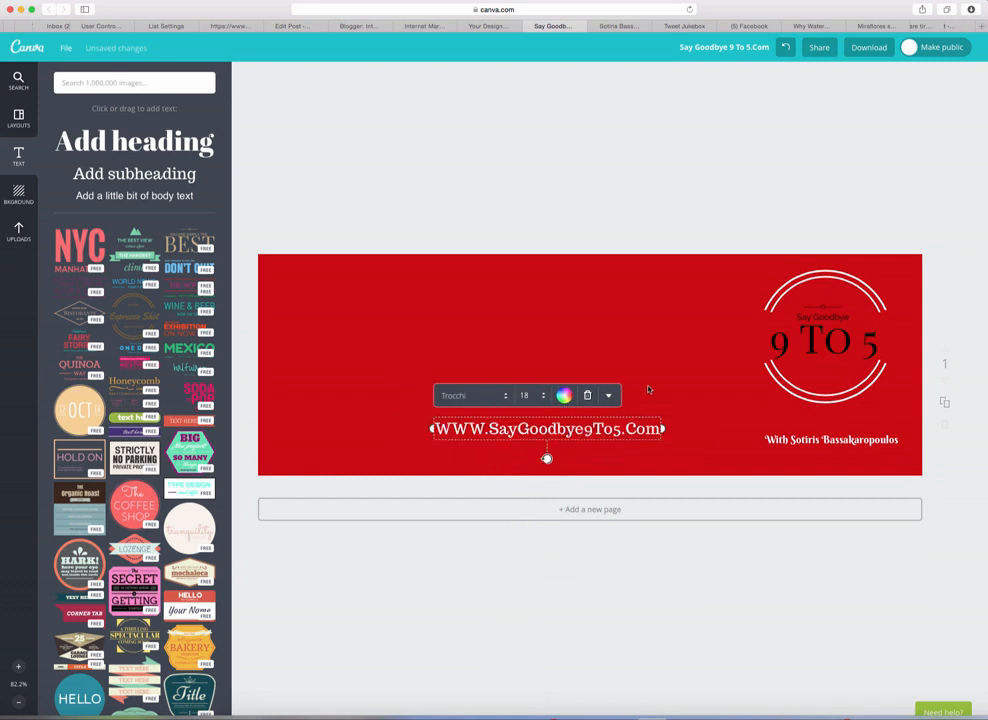
click(690, 408)
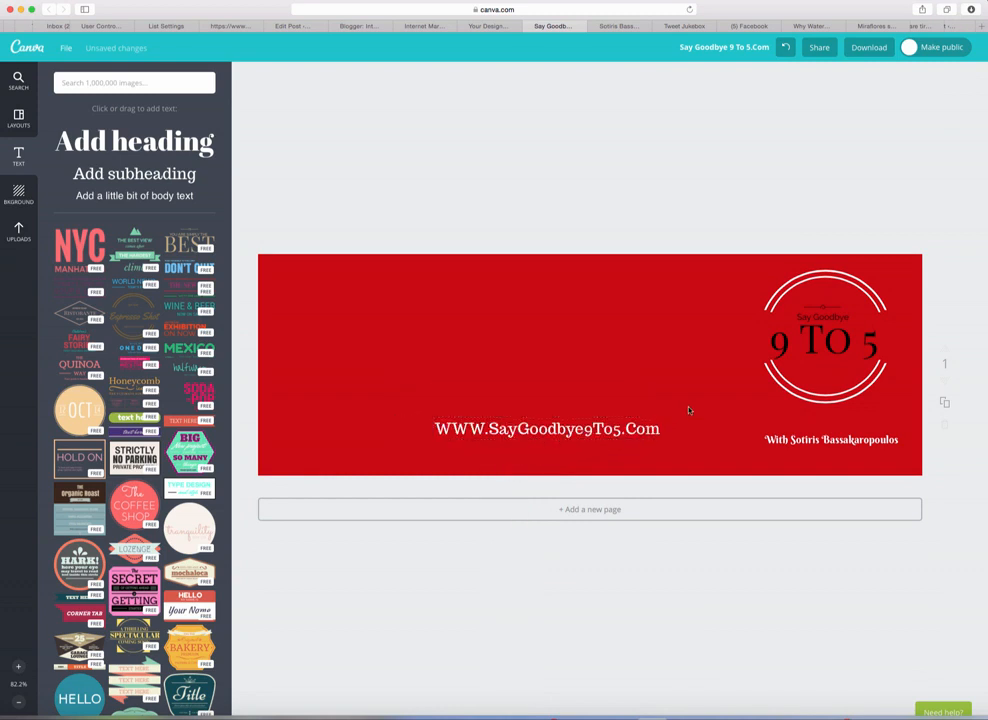
click(592, 432)
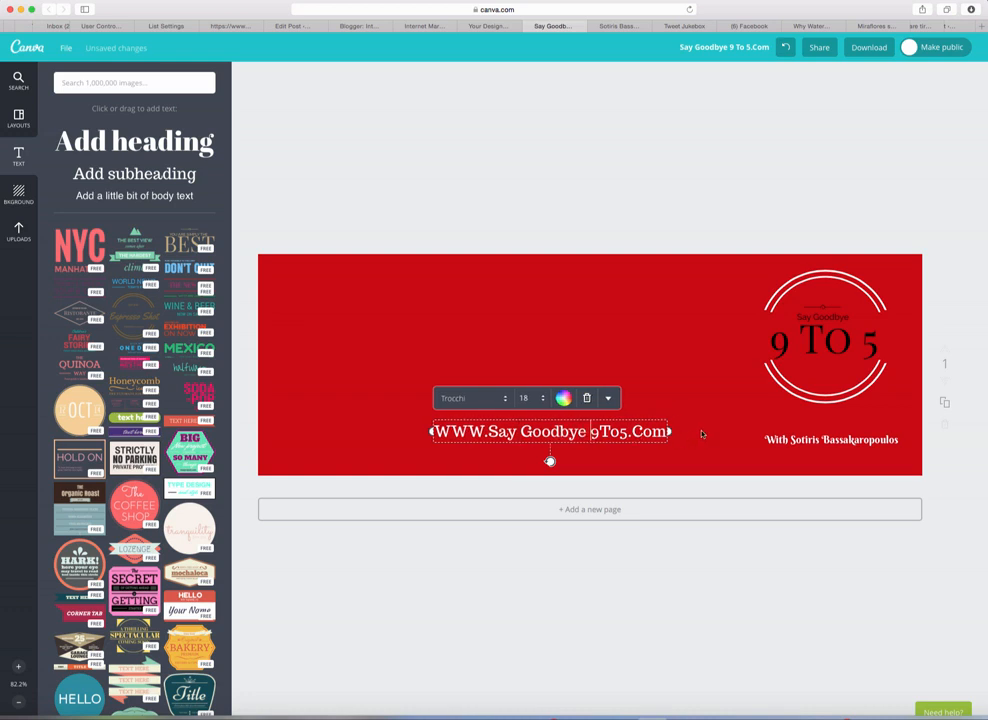
click(700, 398)
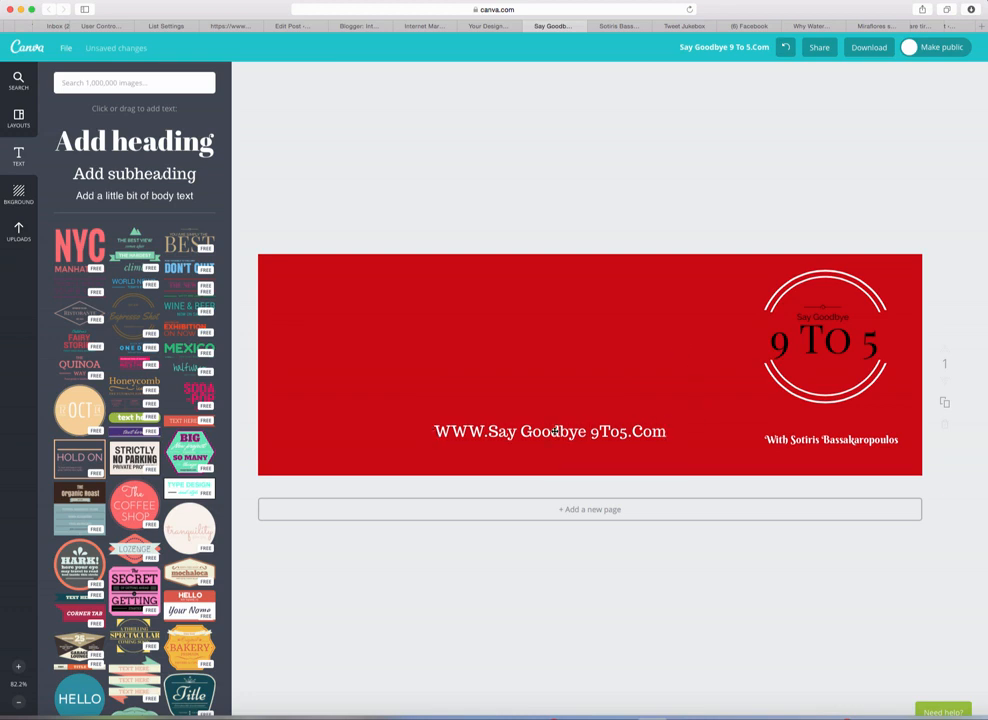
drag(556, 432, 561, 436)
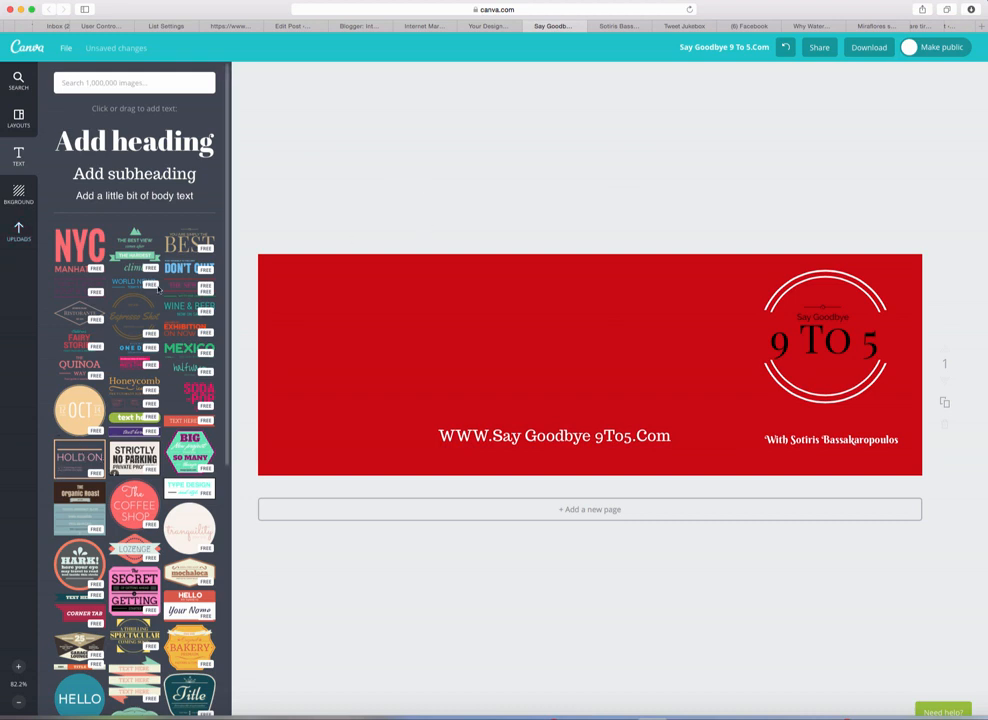
Step: Add the Strictly No Parking sign template and shrink it into the banner's top-left corner
scroll(228, 323, down, 1)
mouse_move(228, 323)
mouse_down()
mouse_move(236, 524)
mouse_move(232, 348)
mouse_up()
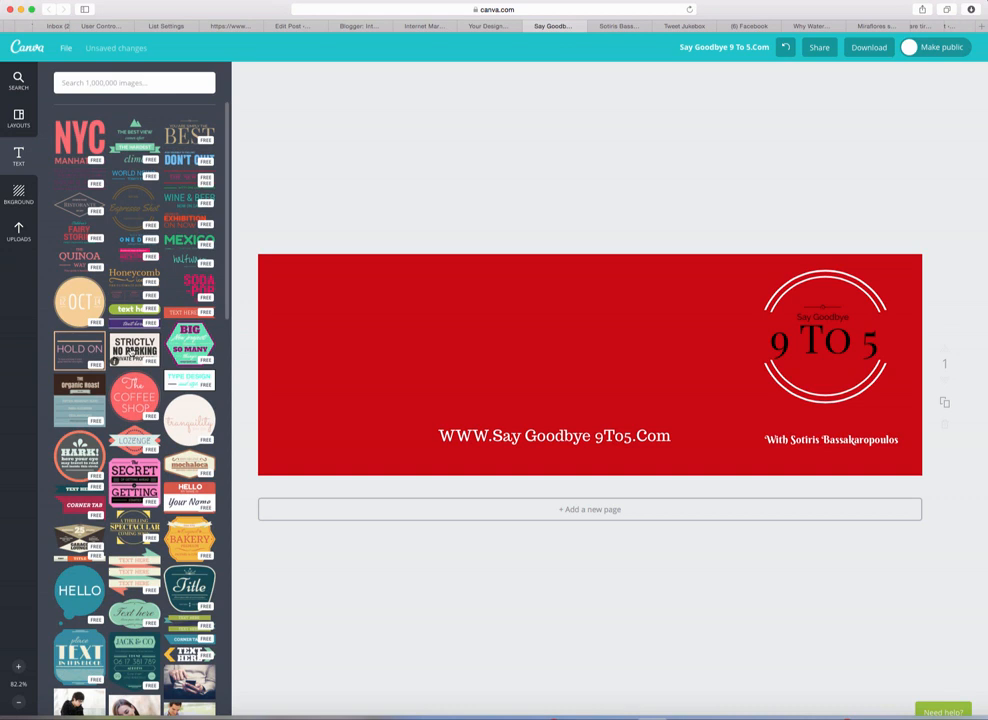
drag(114, 361, 251, 330)
drag(362, 354, 393, 357)
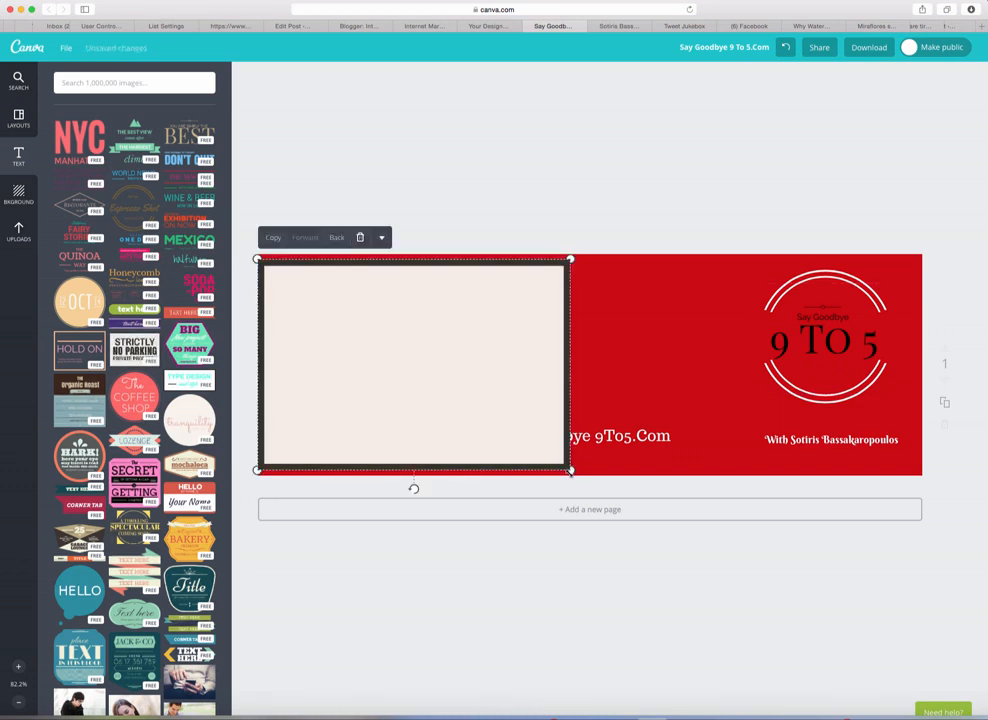
drag(570, 470, 421, 371)
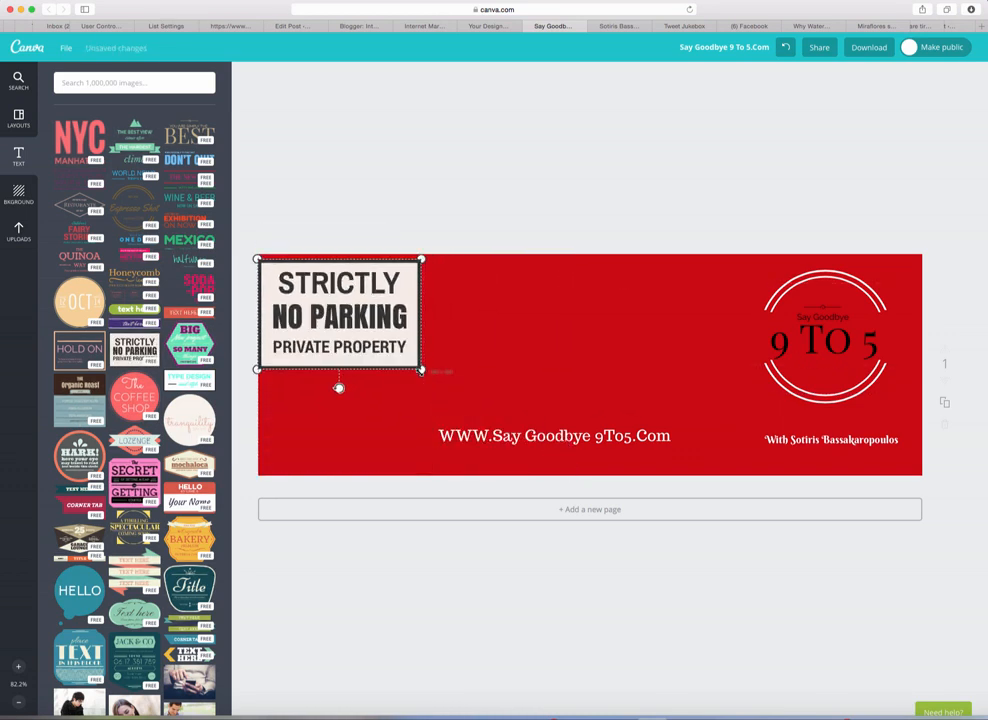
Step: Retype the sign's three lines as Danger, Job Security and NOT REQUIRED
double_click(375, 284)
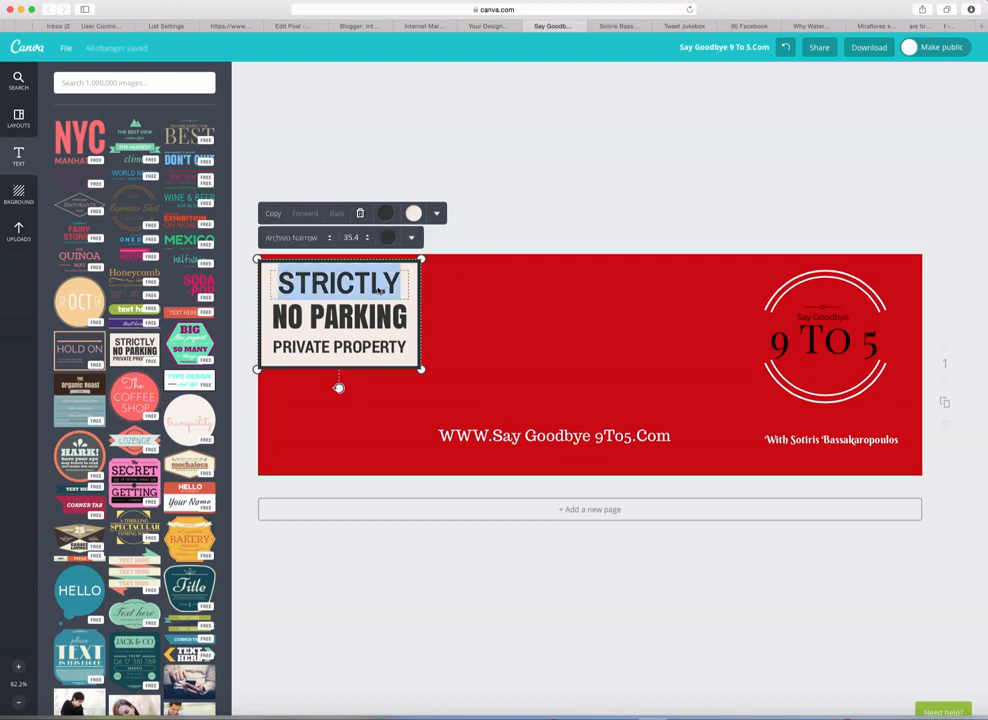
click(385, 288)
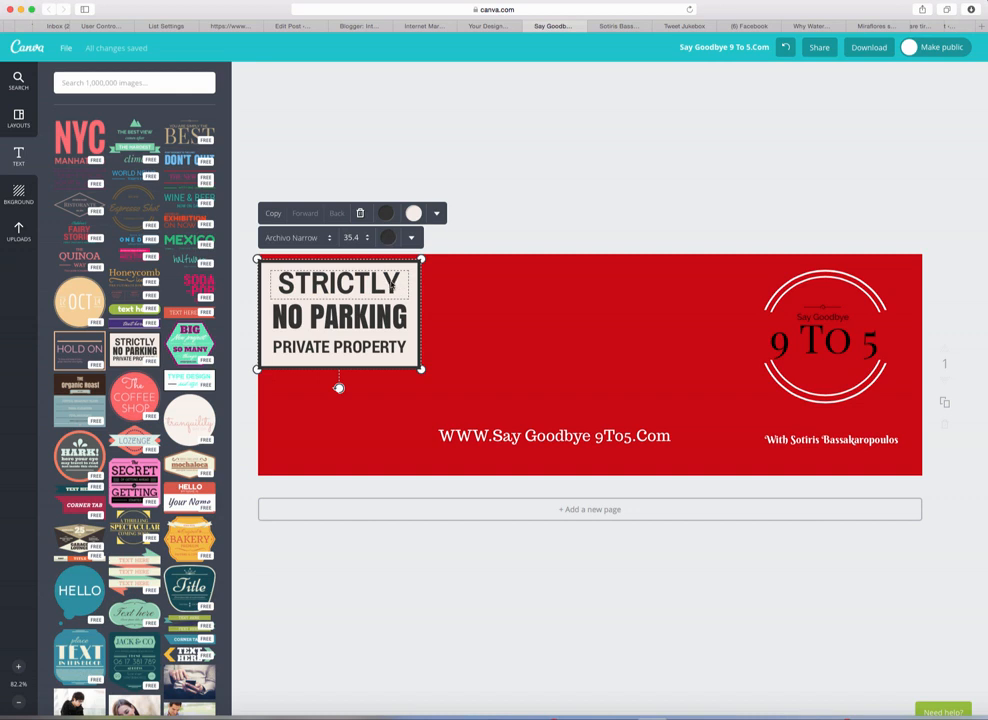
click(390, 308)
click(395, 286)
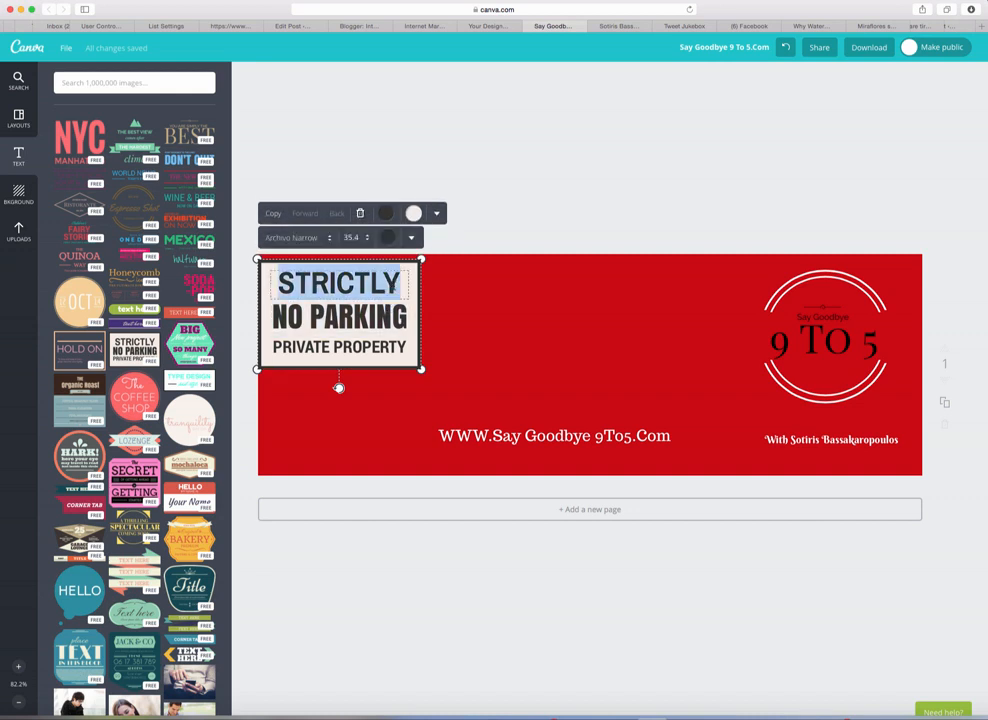
text(Da)
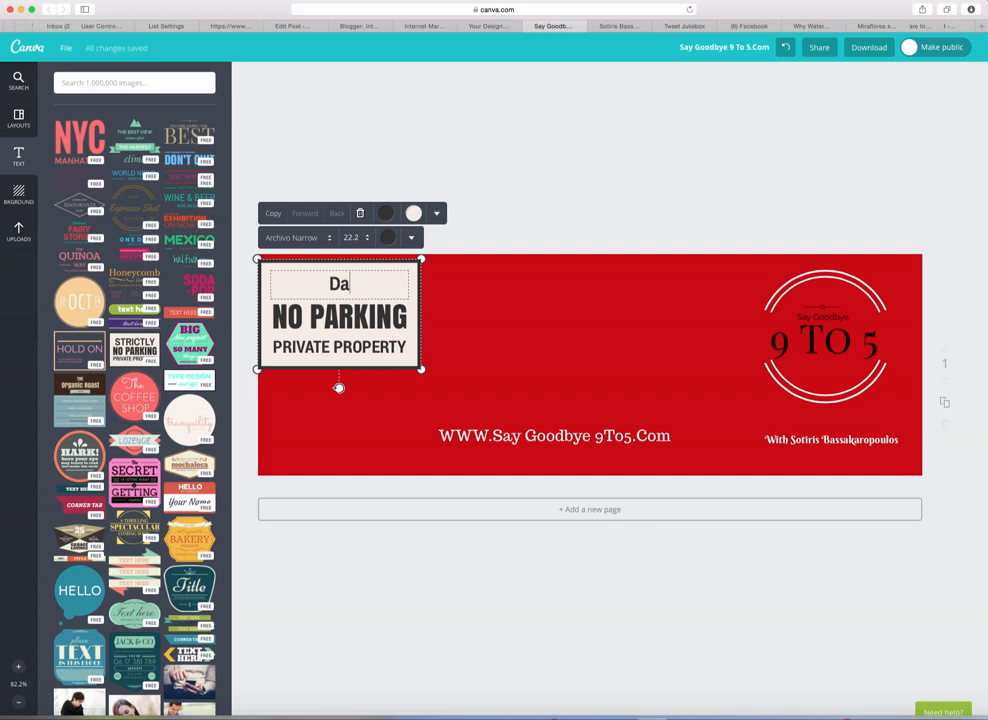
text(nger)
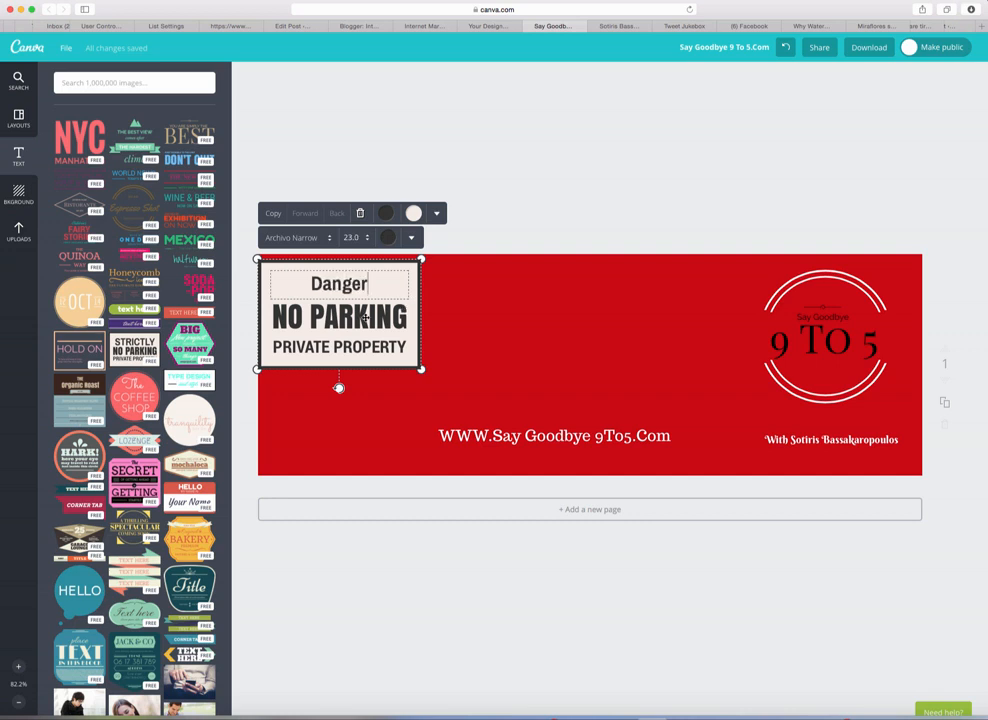
click(386, 316)
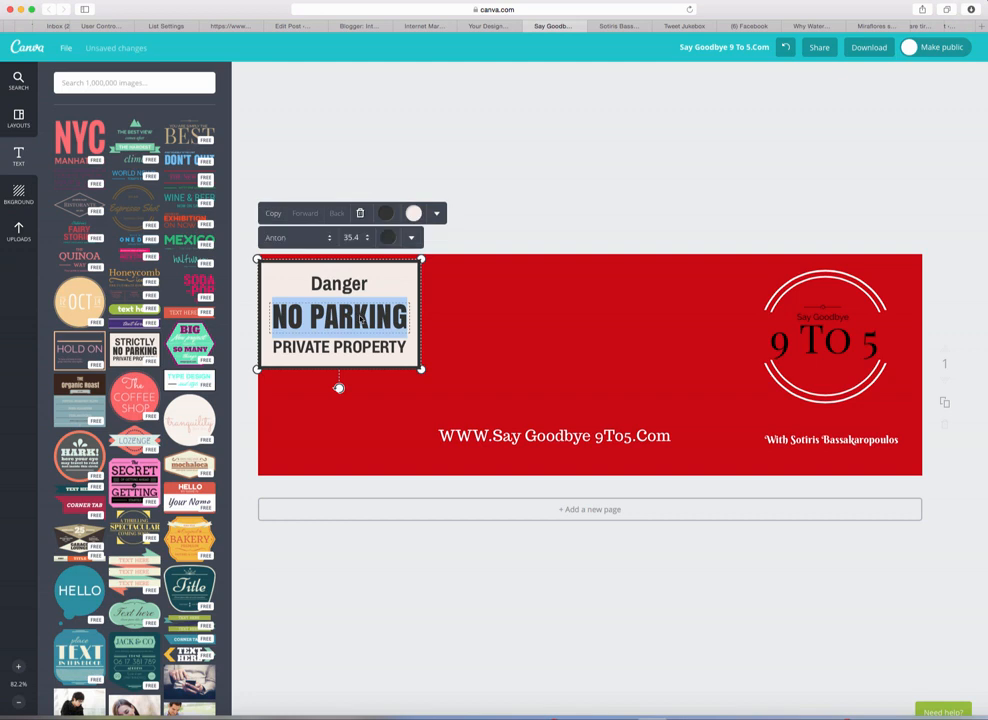
text(J)
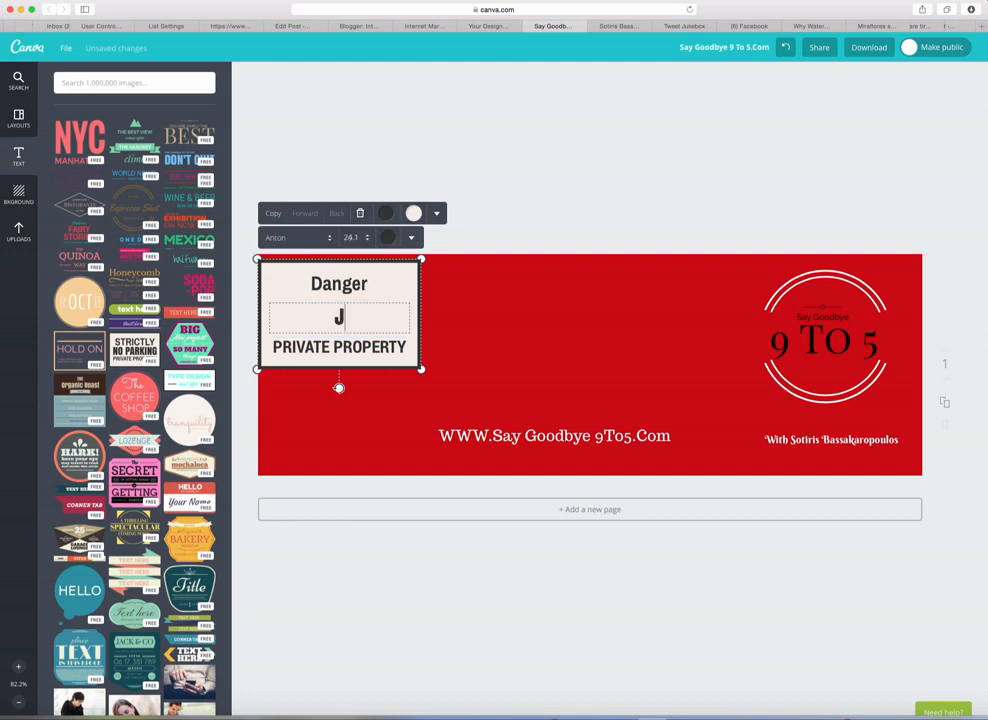
text(Ob Se)
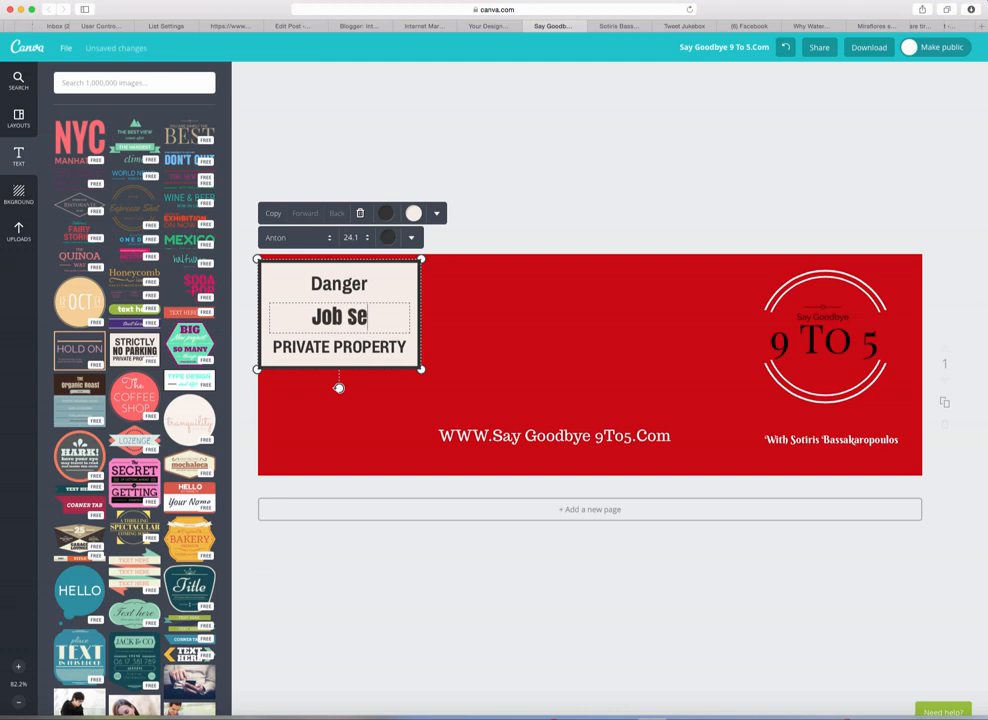
text(crity)
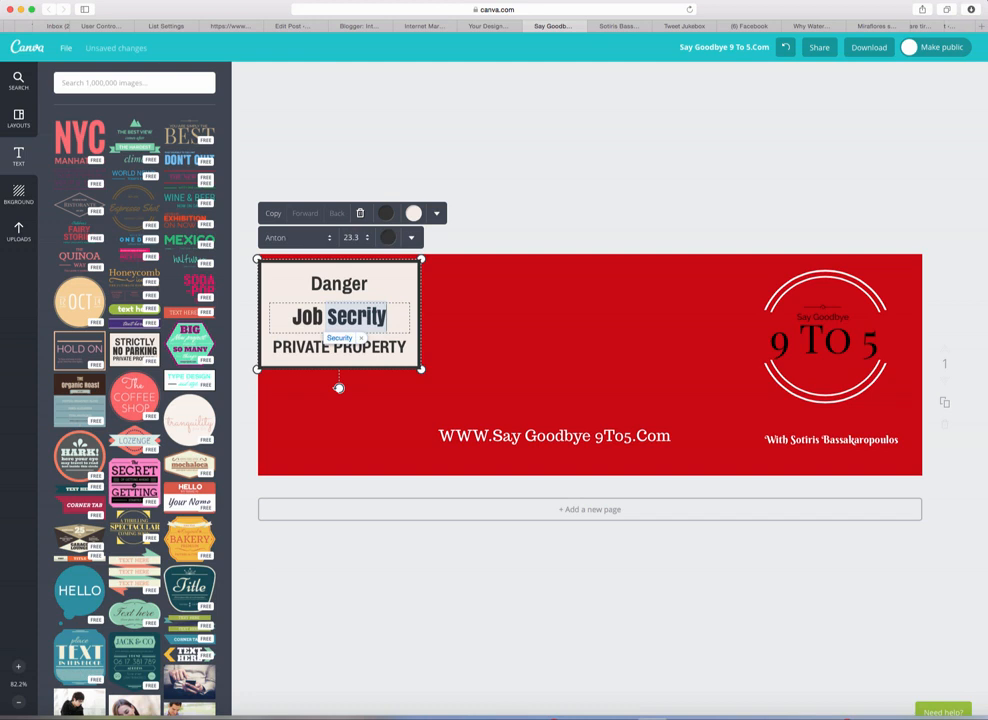
key(BackSpace)
key(BackSpace)
key(BackSpace)
key(BackSpace)
text(u)
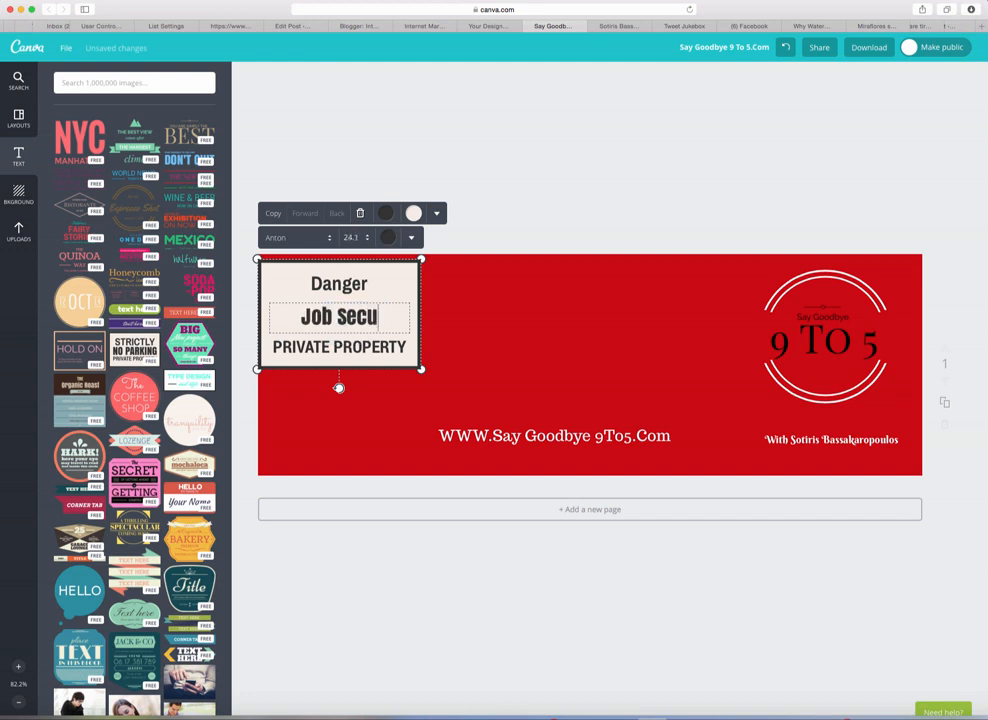
text(rity)
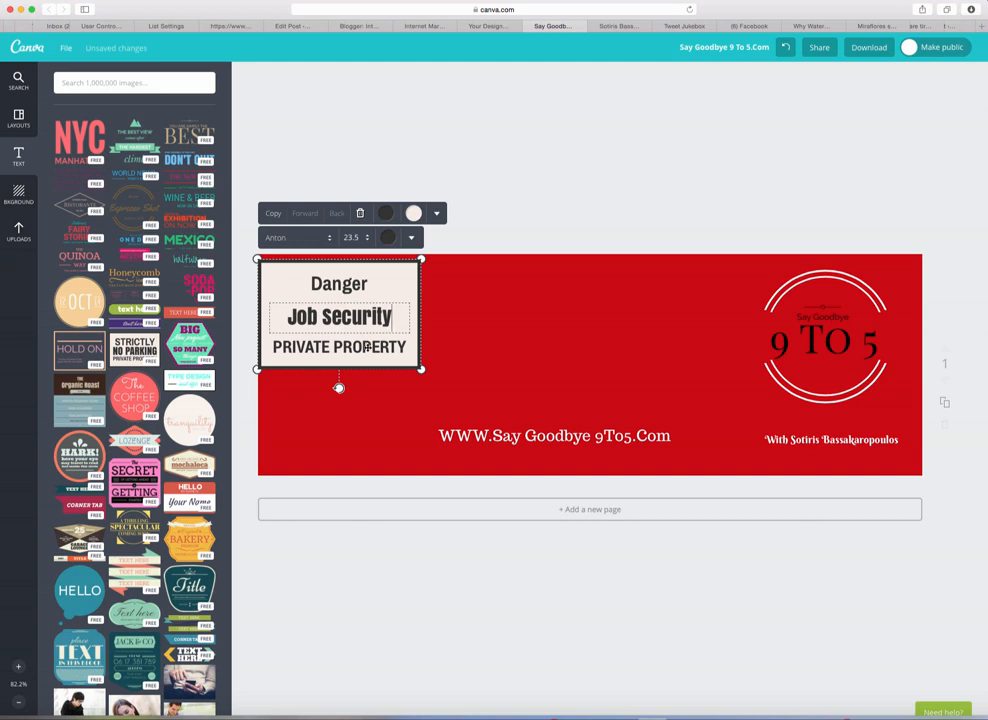
double_click(366, 346)
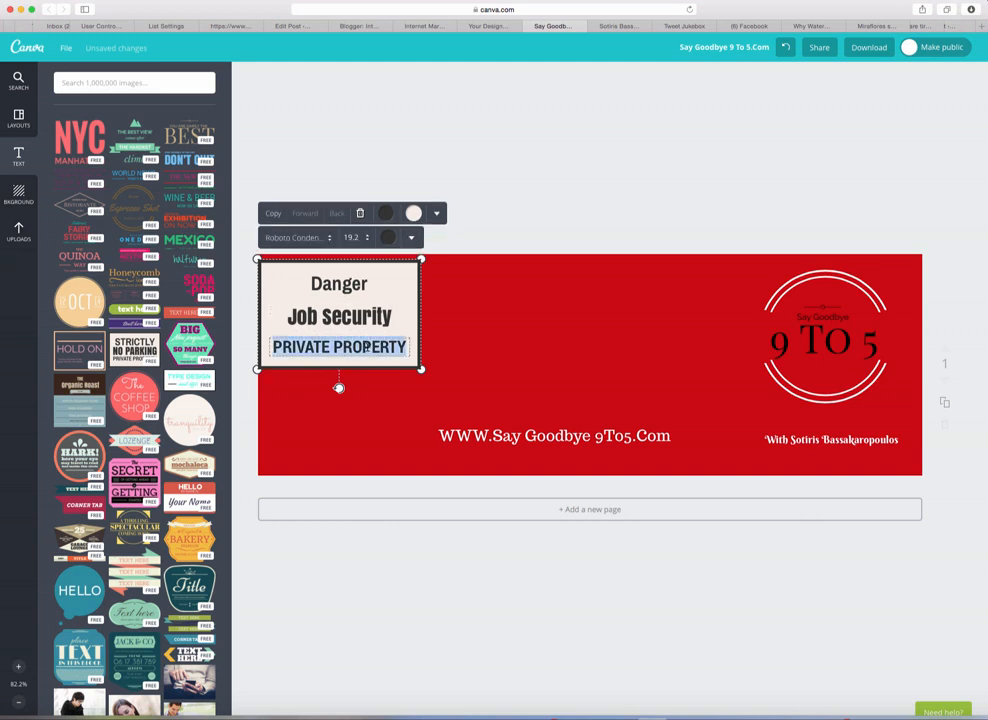
text(NOT)
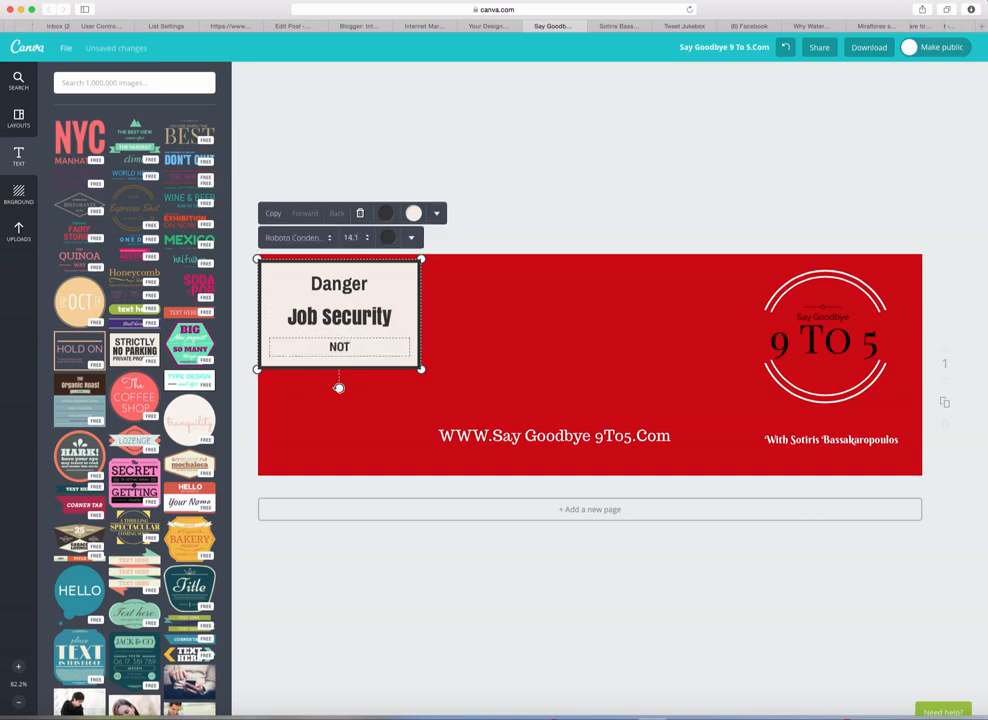
text( REQUIRED)
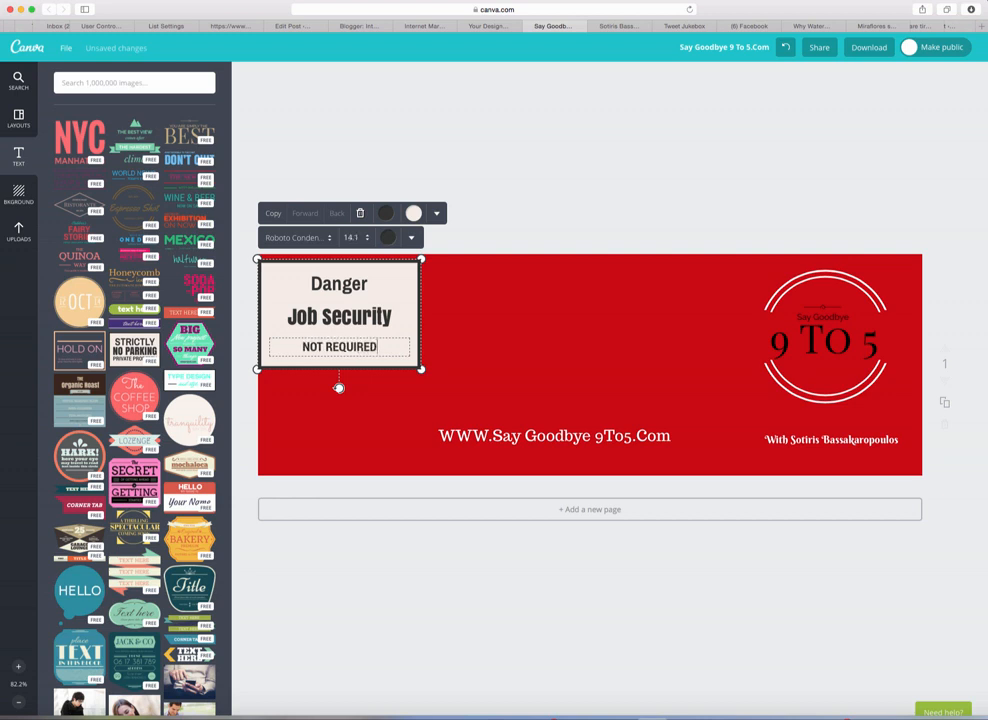
Step: Move the sign slightly right and down, shrink it from its corners, then show the uploaded images
click(410, 322)
click(444, 342)
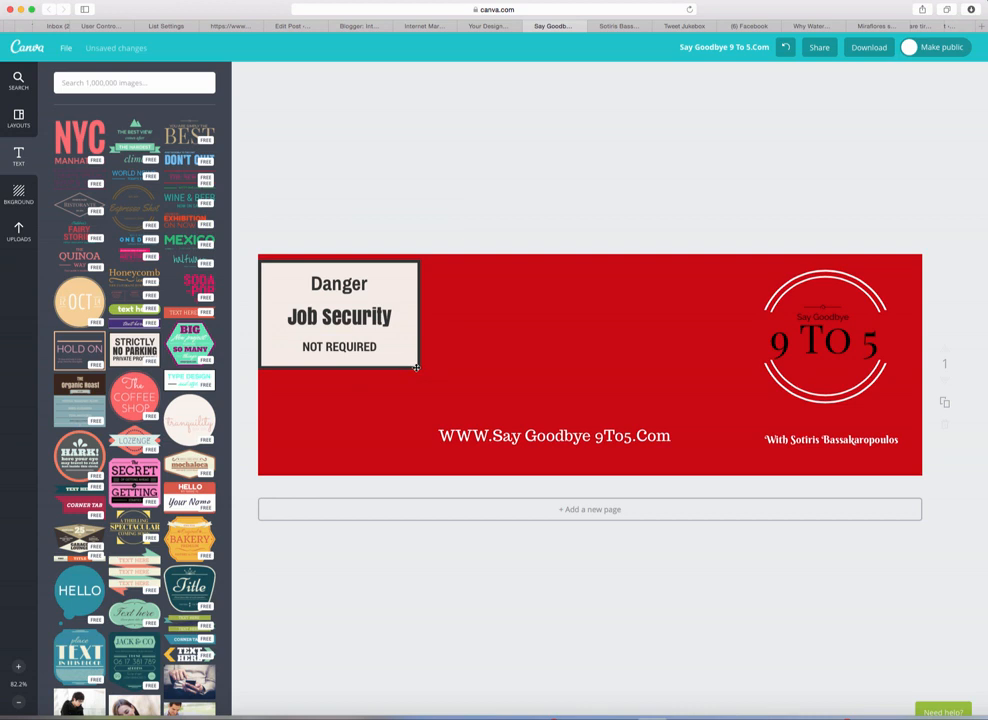
drag(416, 368, 448, 372)
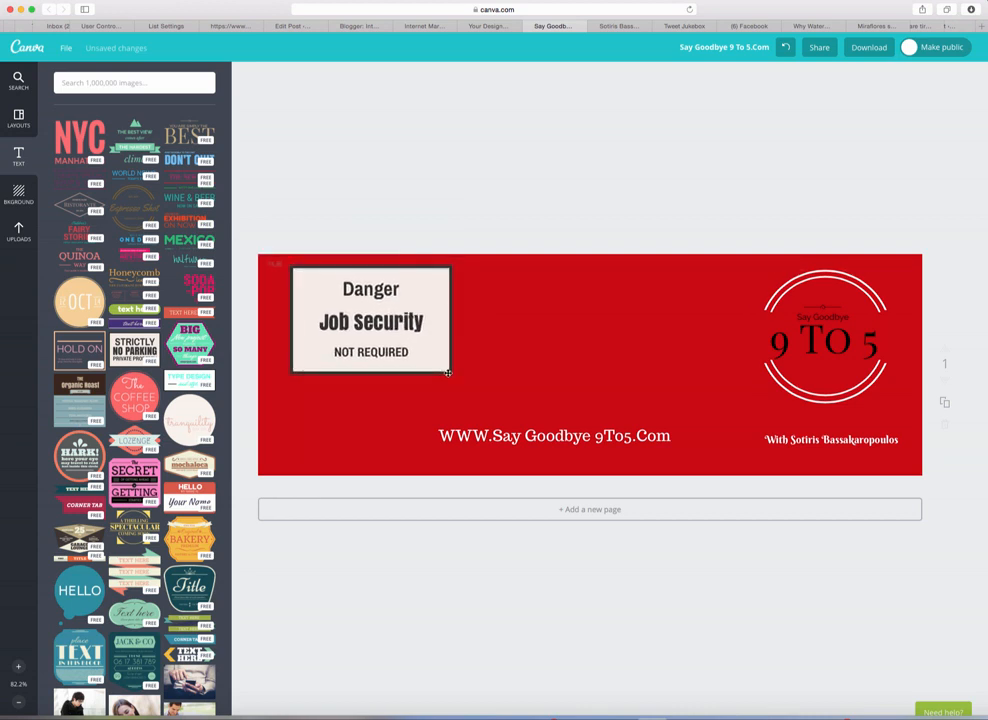
click(384, 378)
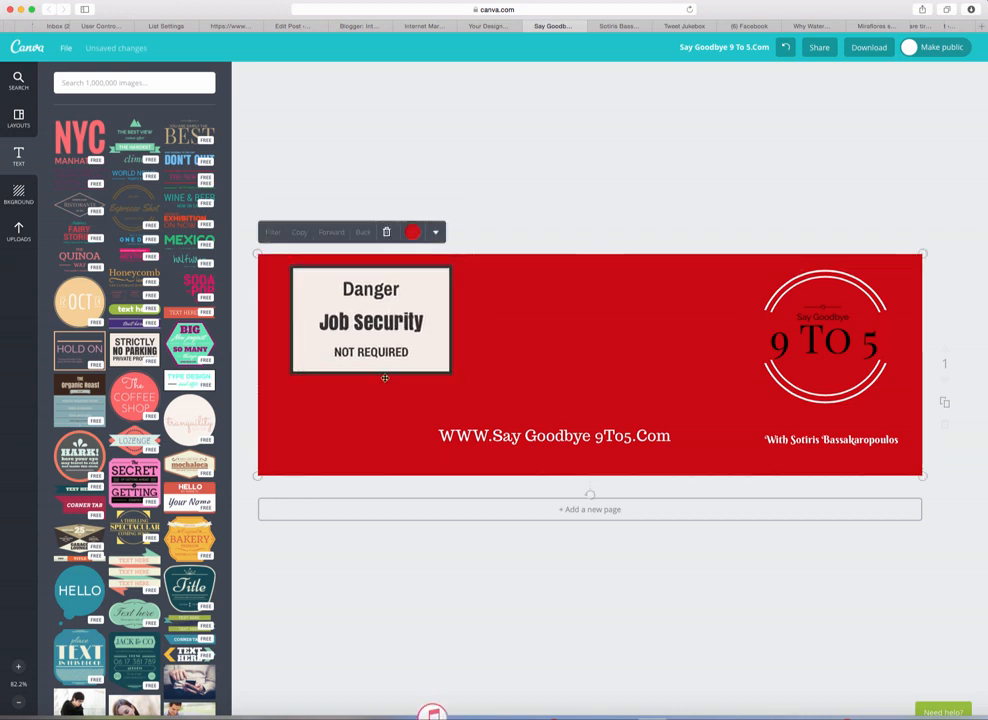
click(298, 367)
drag(298, 367, 358, 331)
drag(434, 323, 393, 318)
click(381, 400)
click(474, 132)
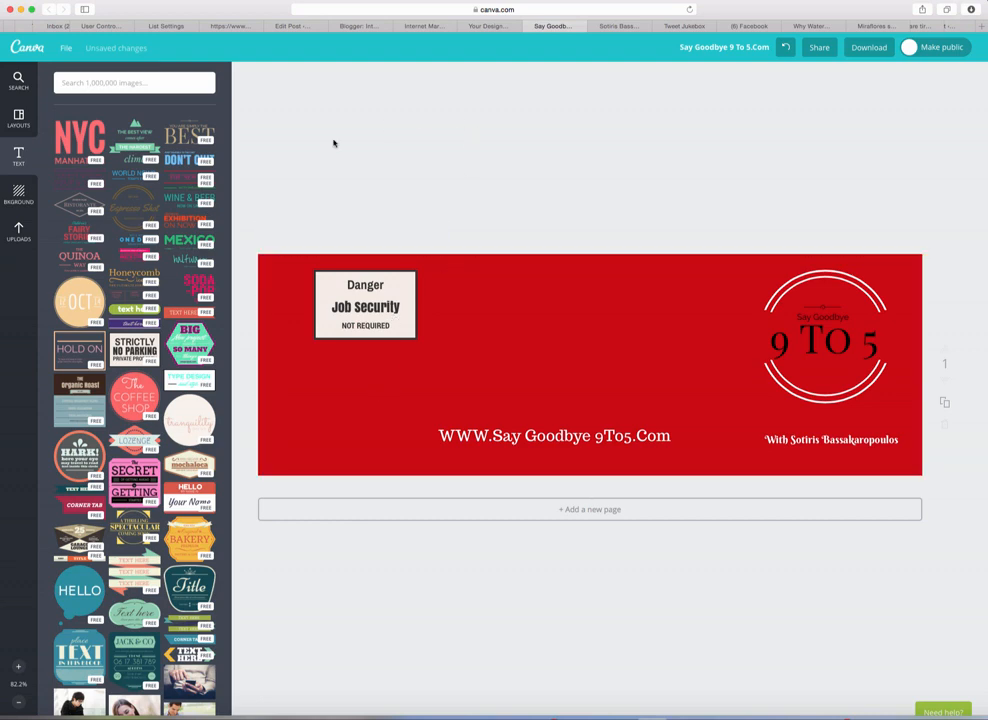
click(18, 232)
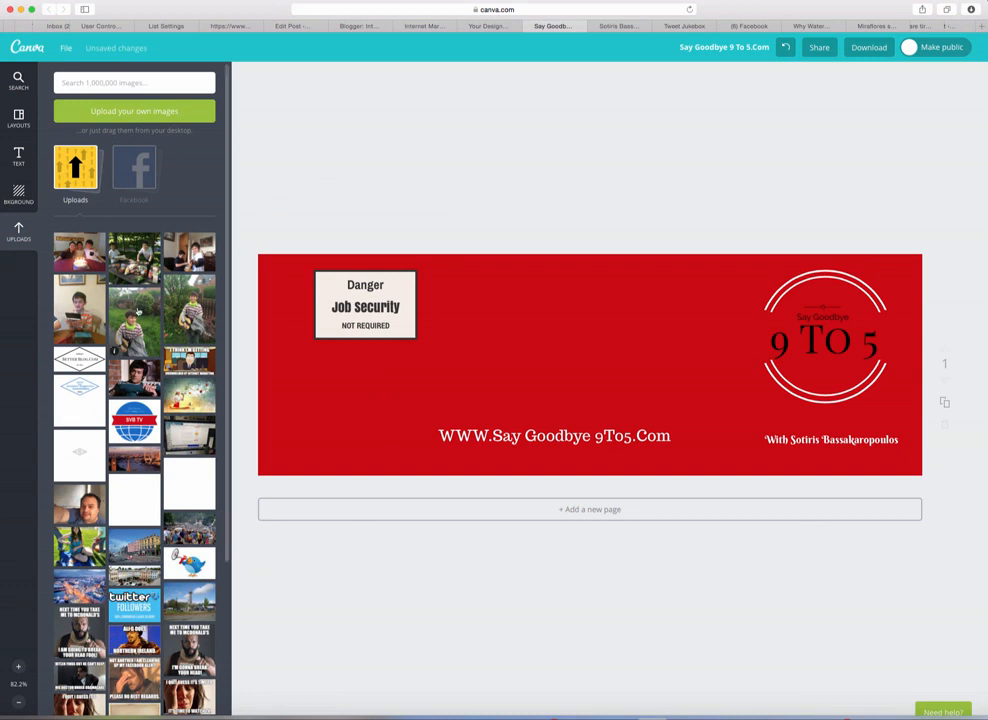
Step: Place and shrink the selfie beside the 9 TO 5 badge, byline beneath it, website address at lower right
drag(78, 502, 603, 348)
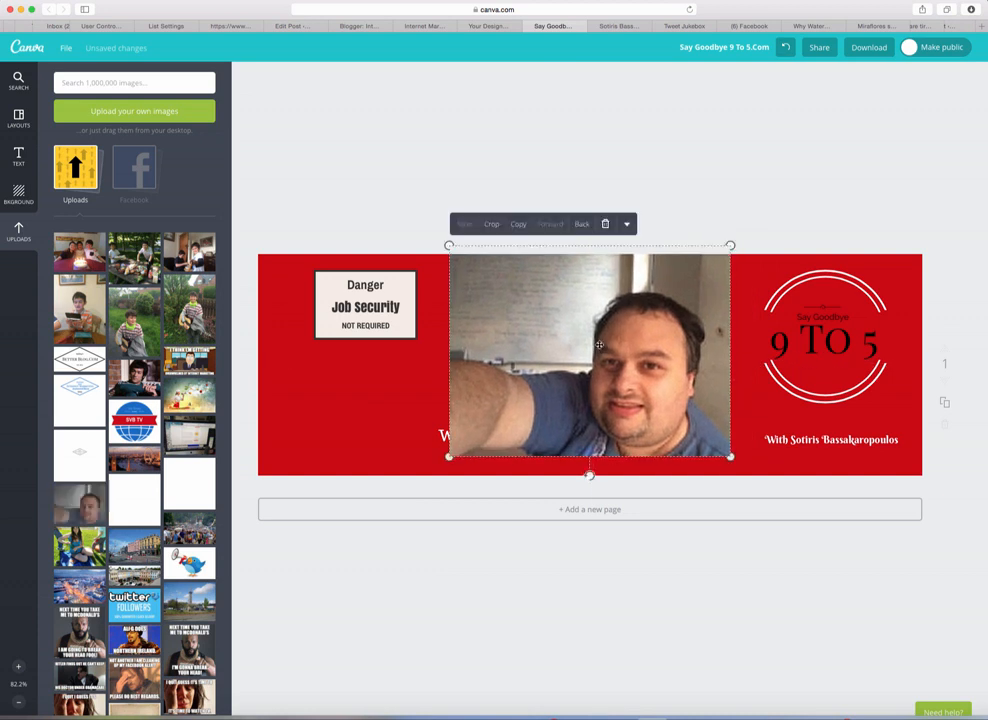
drag(731, 457, 632, 358)
drag(567, 346, 698, 369)
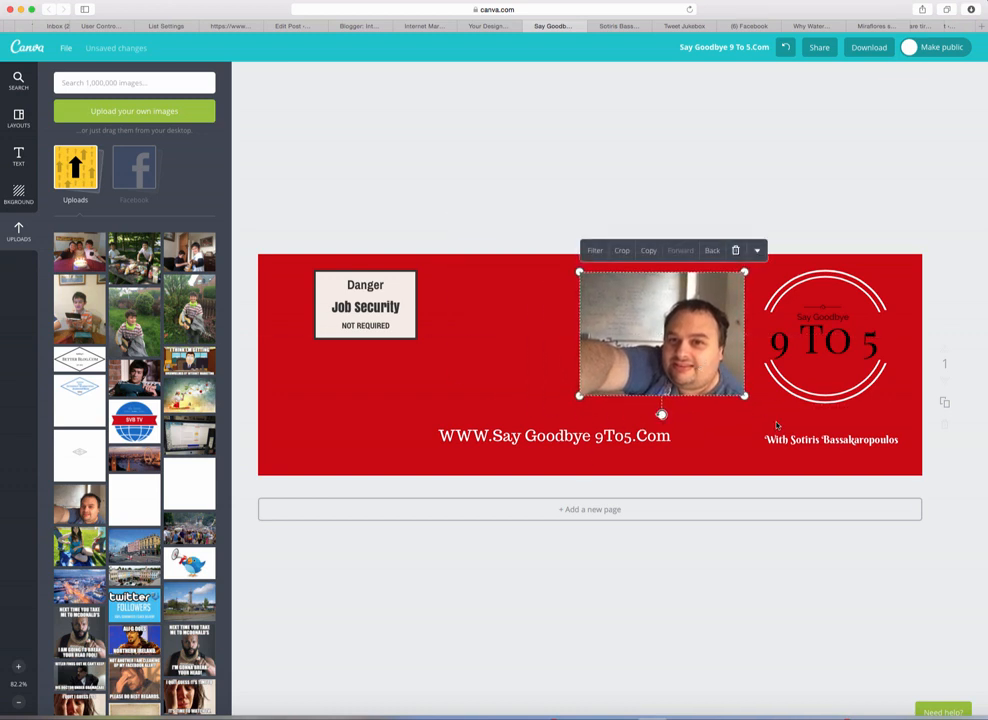
drag(805, 443, 644, 413)
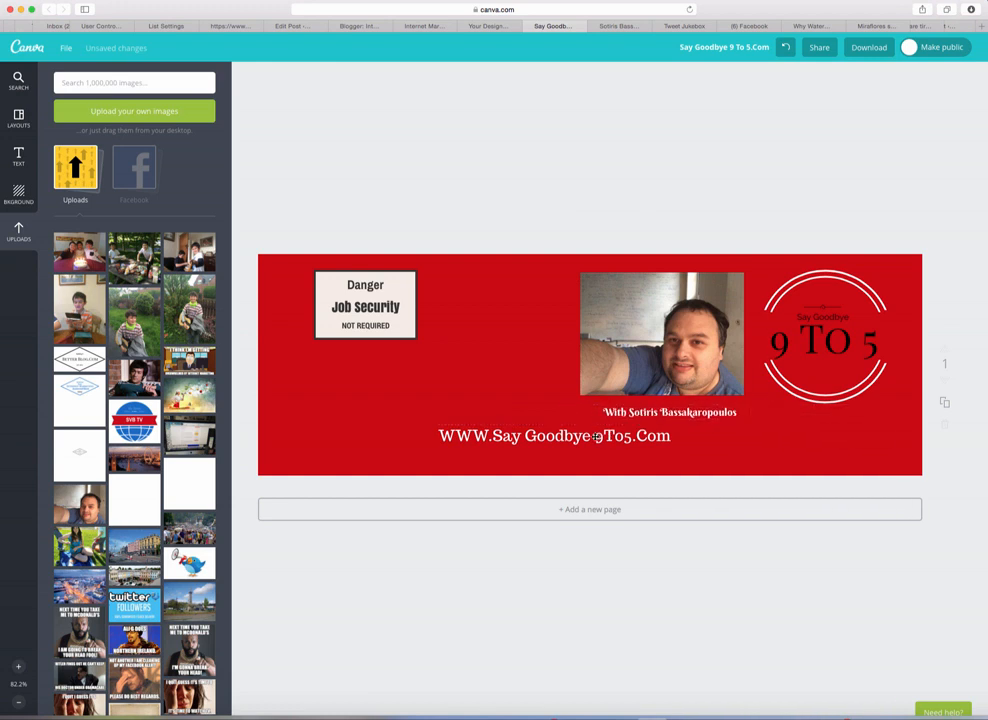
drag(584, 436, 801, 450)
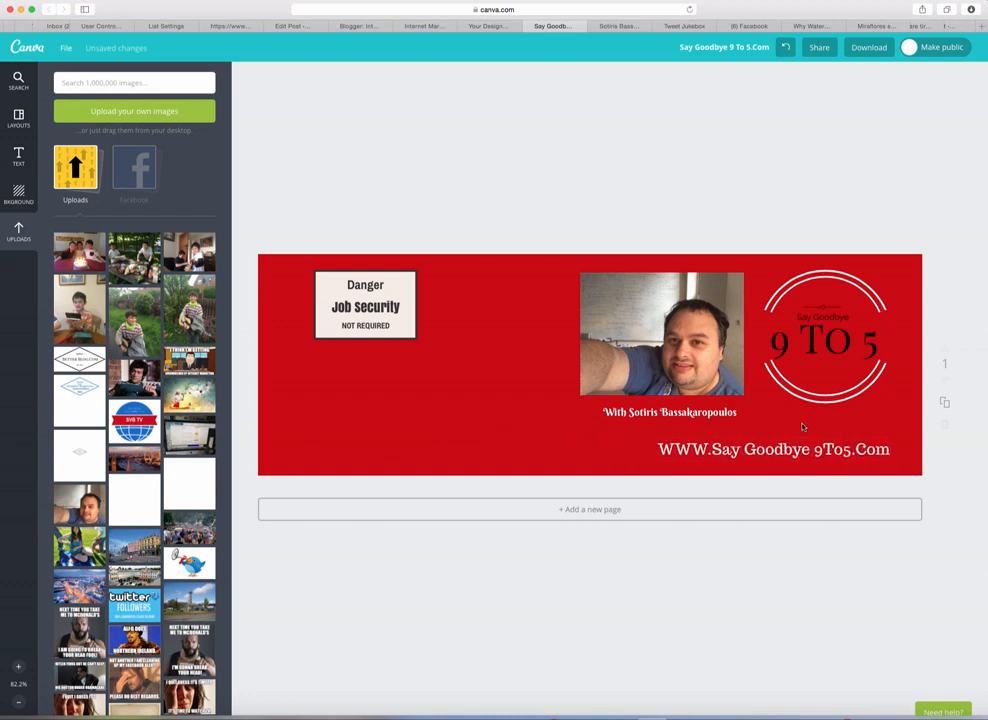
click(542, 375)
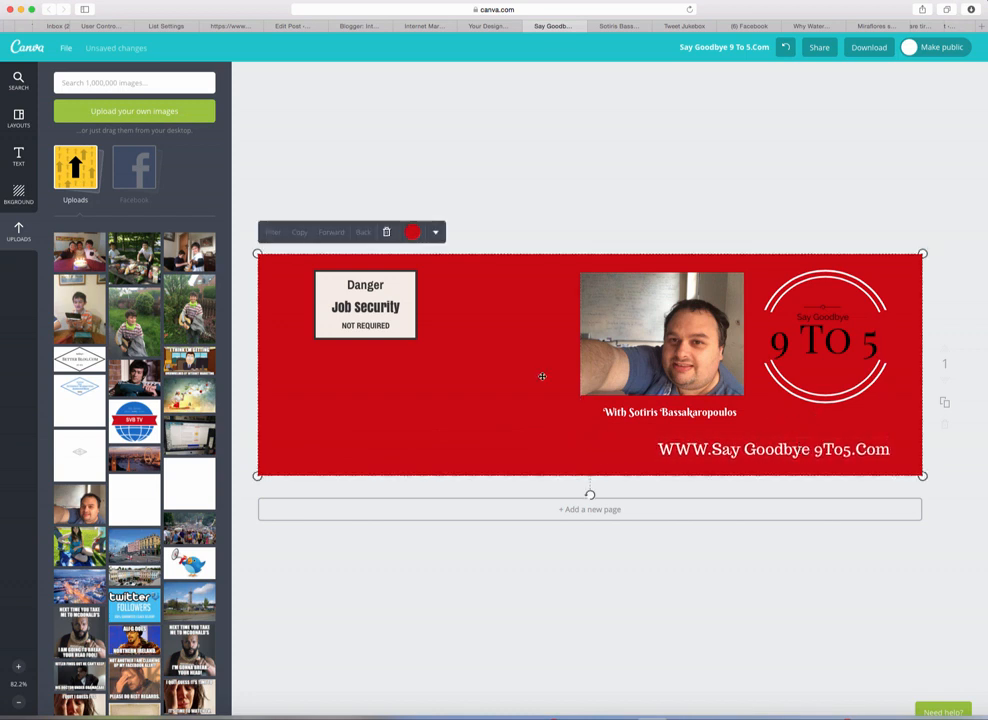
click(693, 156)
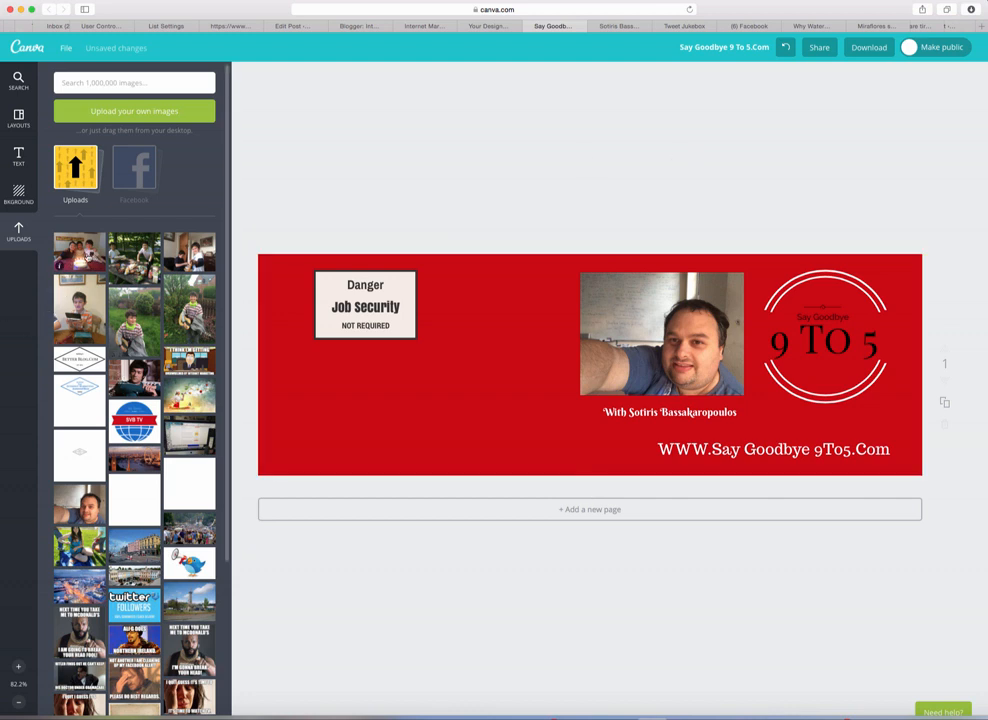
drag(80, 305, 496, 380)
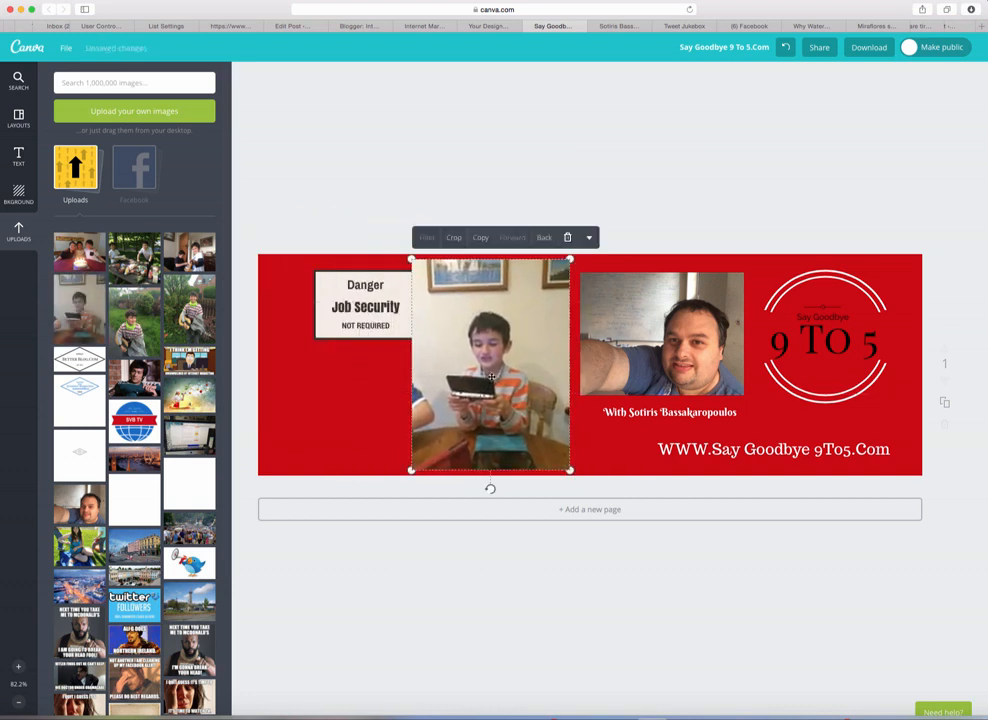
drag(570, 471, 480, 348)
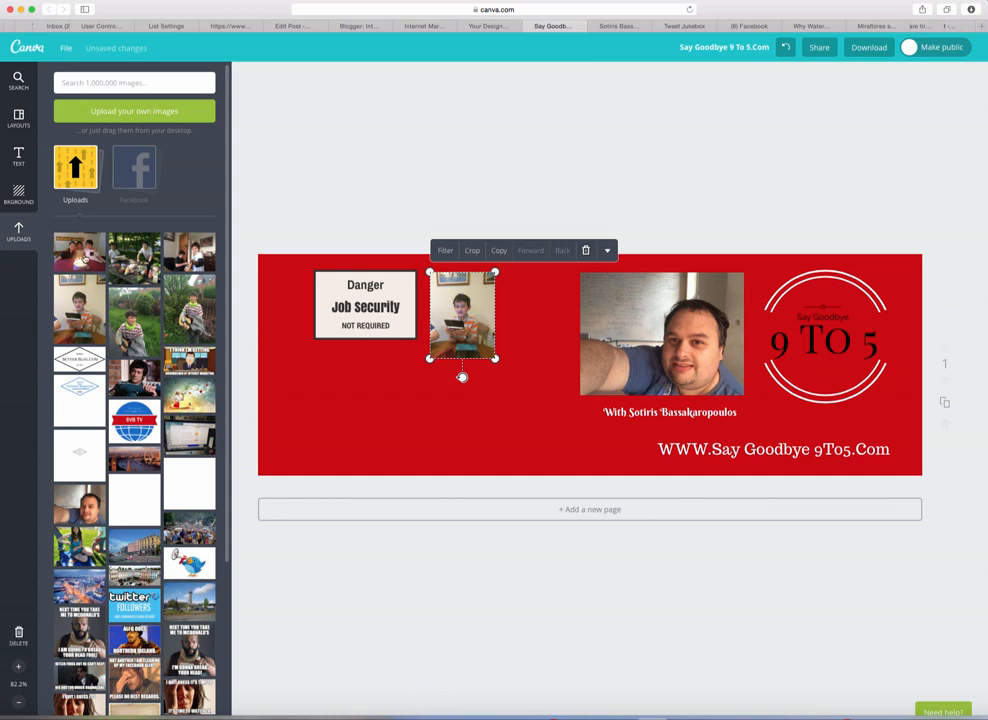
drag(80, 252, 470, 380)
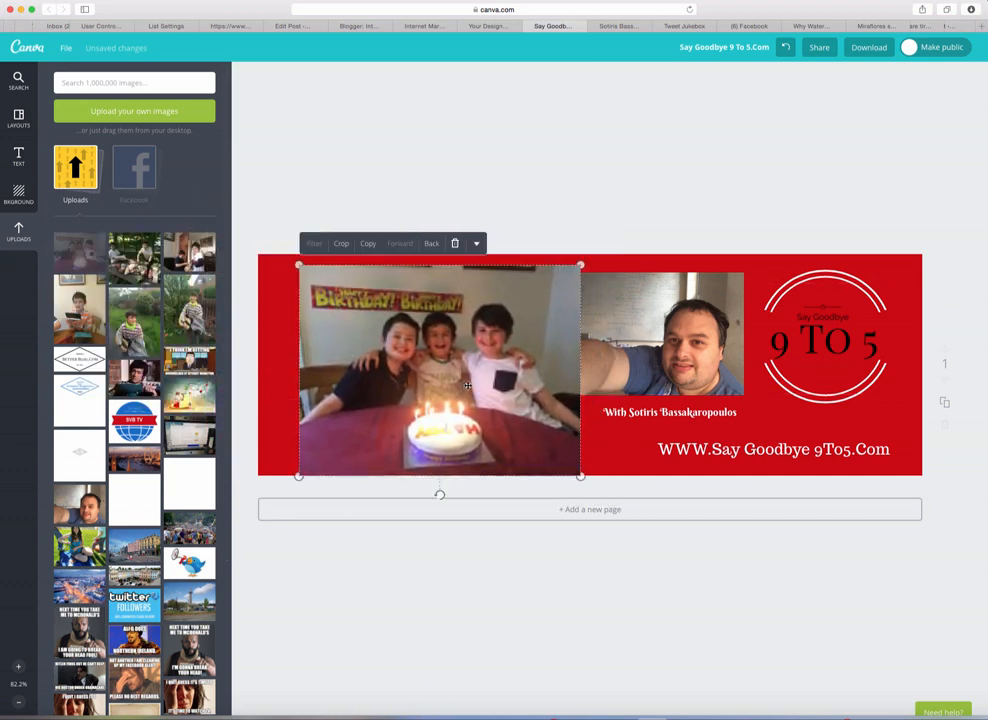
drag(580, 478, 476, 436)
drag(463, 344, 466, 367)
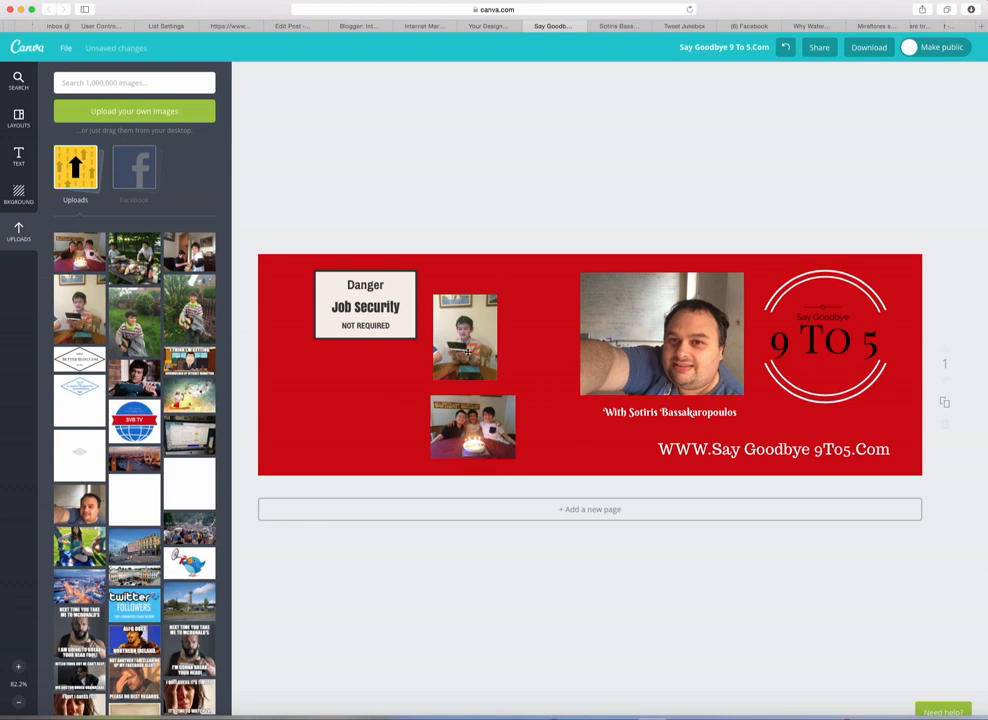
drag(477, 413, 530, 413)
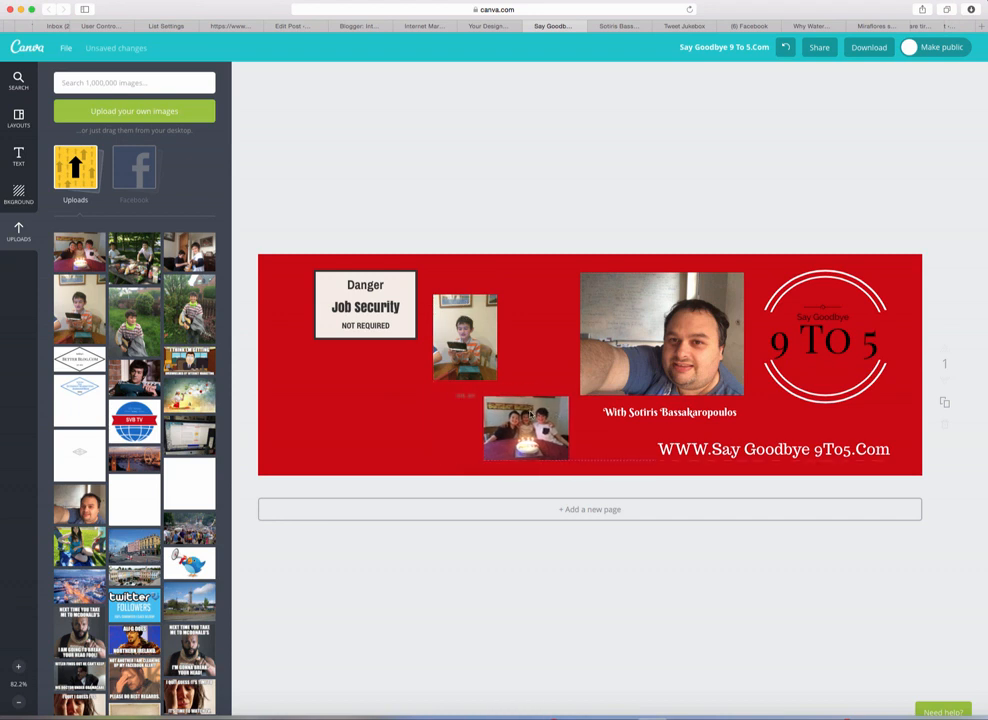
drag(473, 348, 545, 325)
click(526, 418)
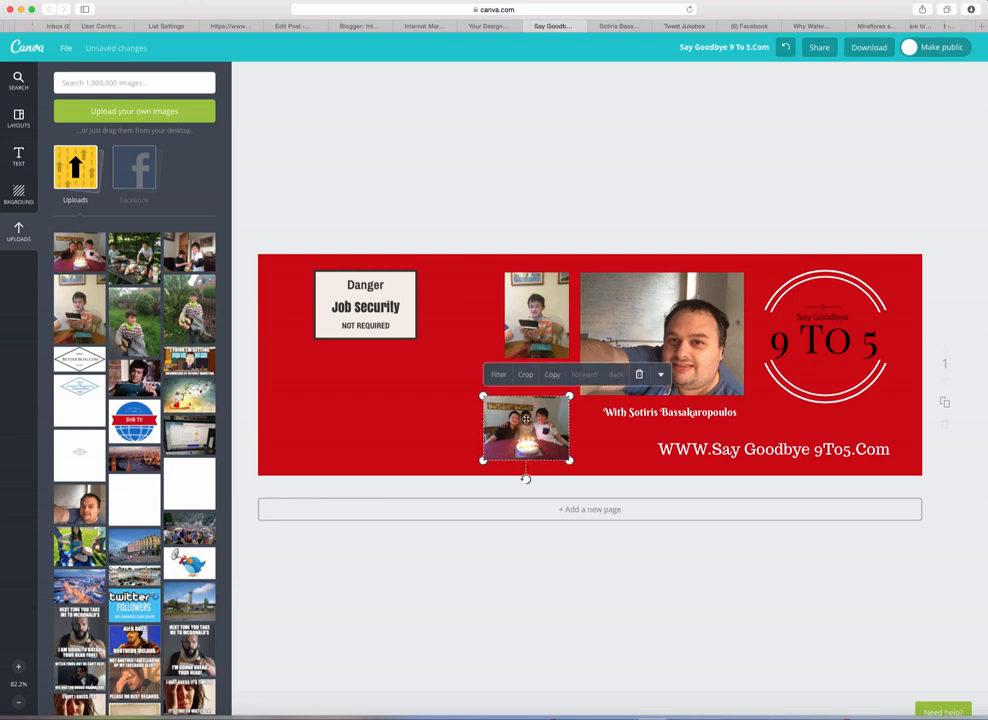
mouse_move(569, 396)
mouse_down()
mouse_move(485, 457)
mouse_move(571, 393)
mouse_up()
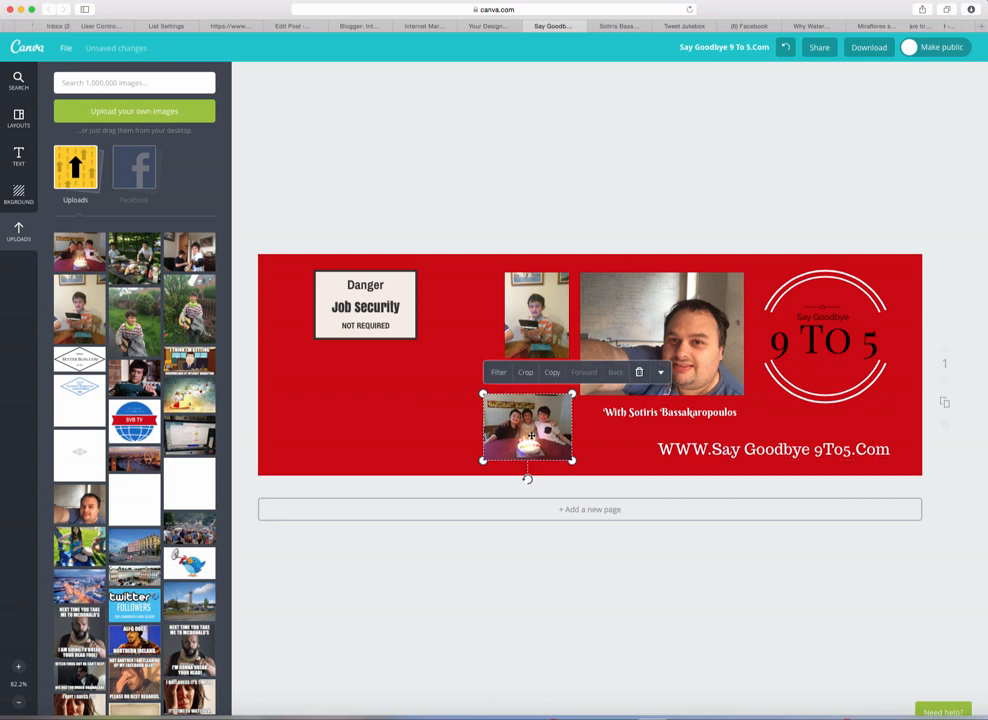
click(640, 373)
click(547, 317)
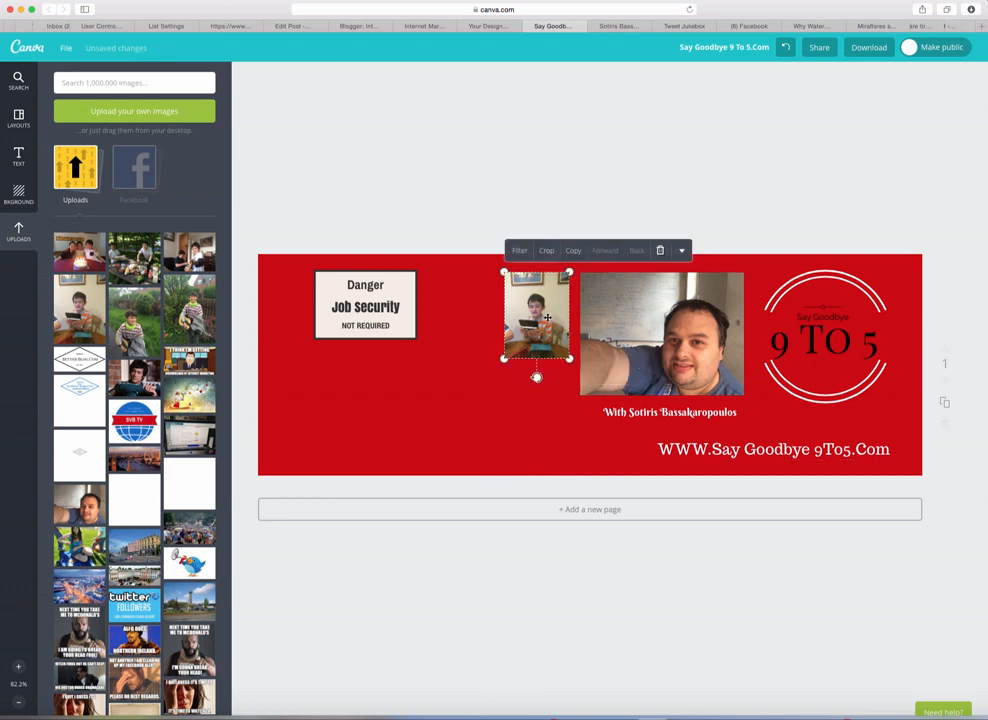
click(660, 250)
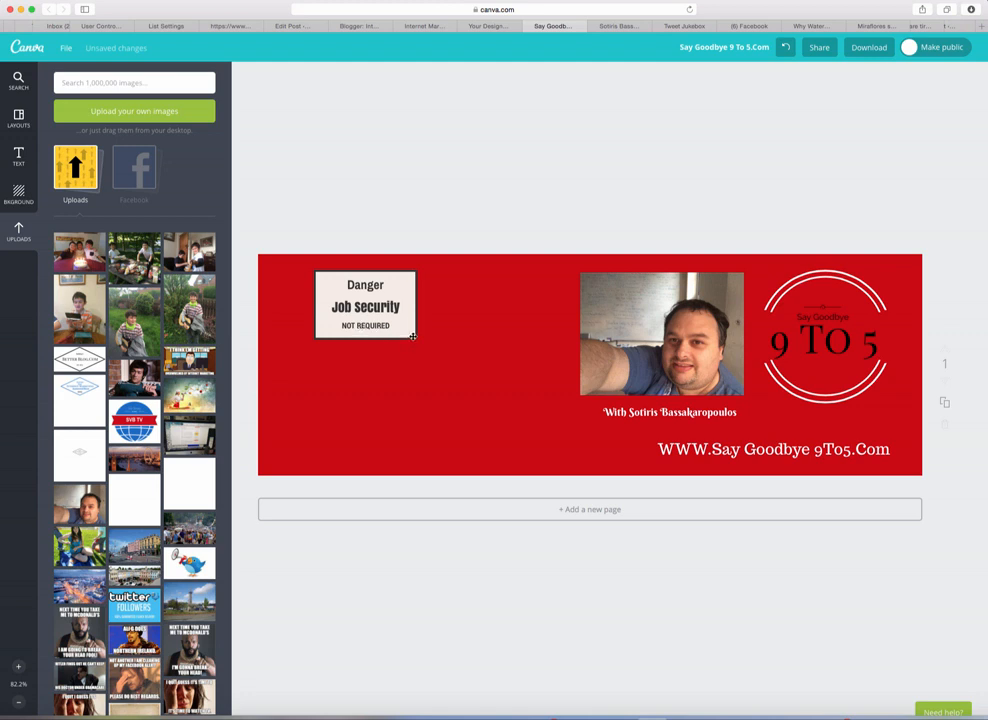
Step: Move the Danger sign next to the selfie and reword its bottom line to SAY GOODBYE
drag(413, 337, 548, 385)
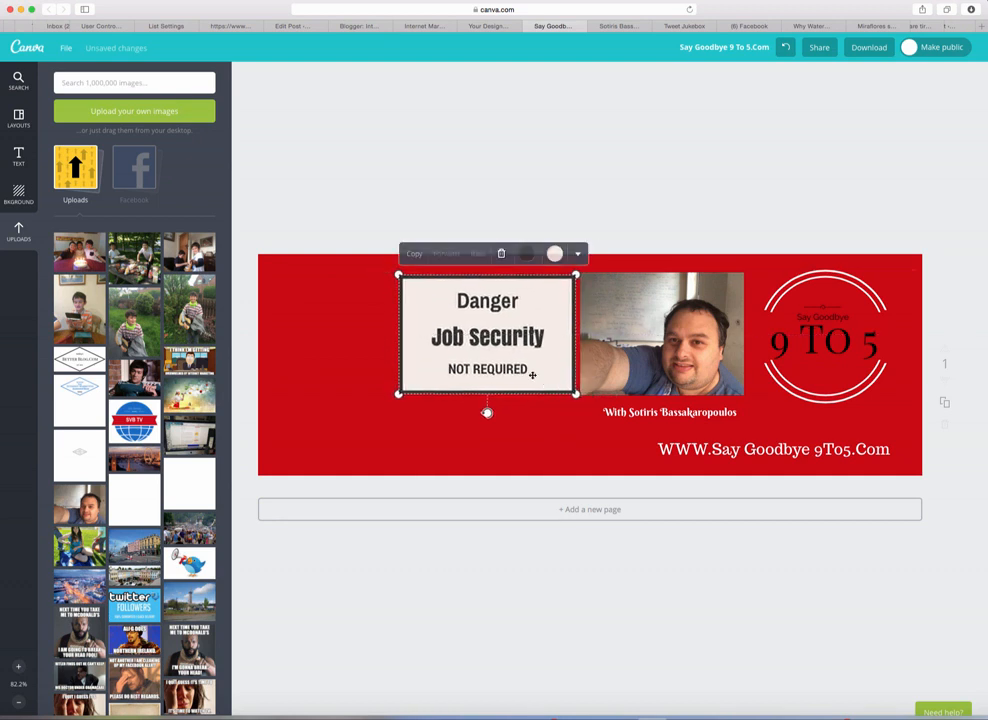
double_click(526, 372)
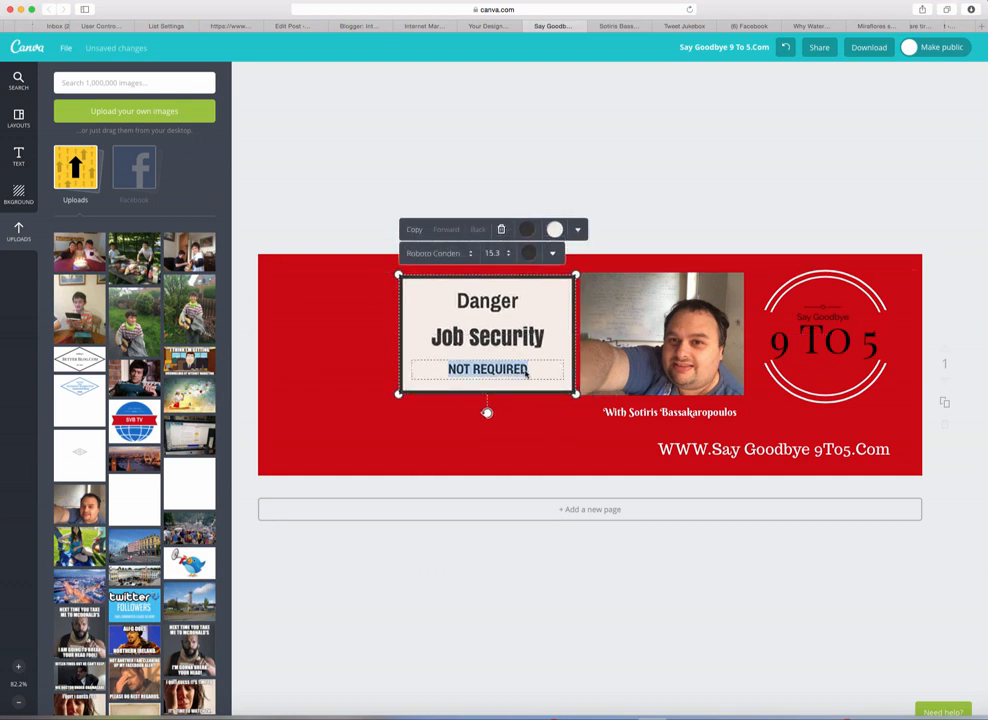
text(NOT)
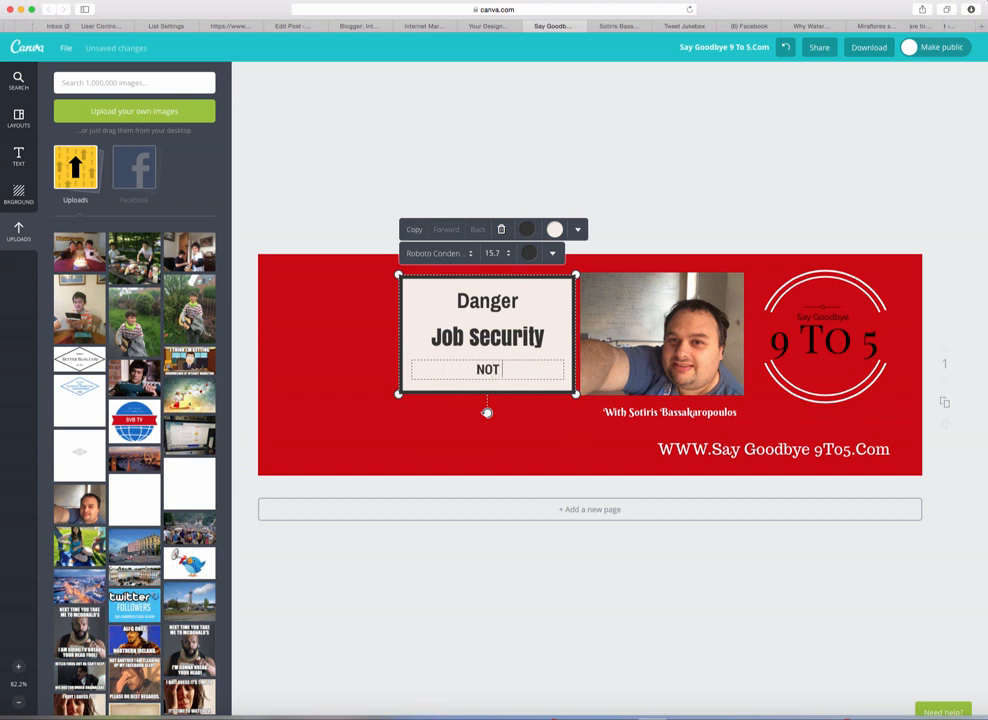
text( NEEDED)
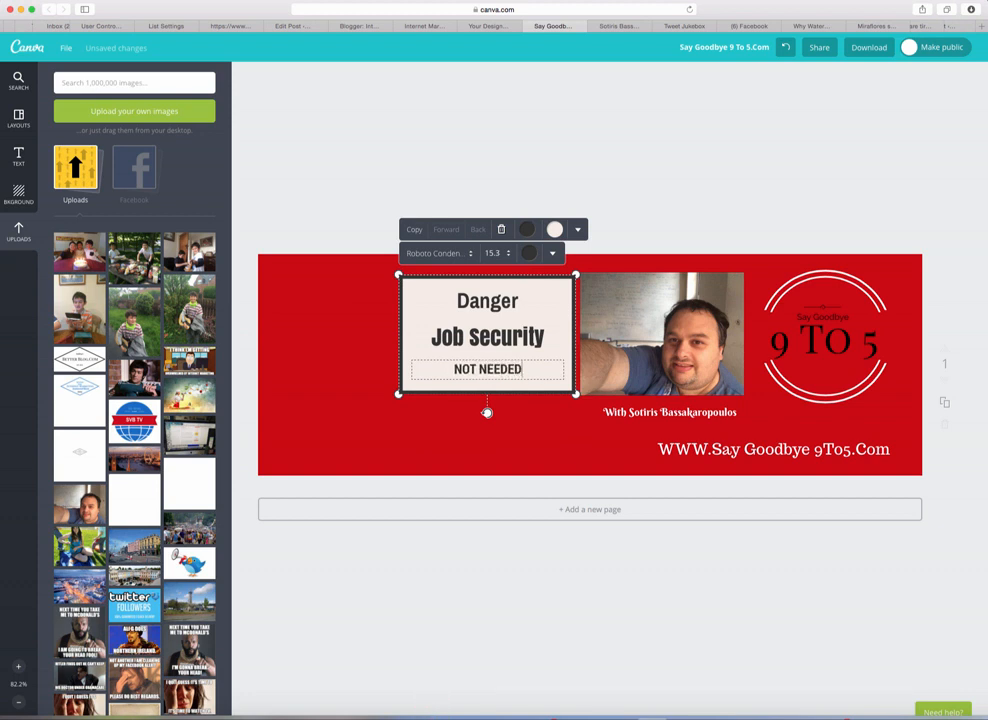
click(532, 406)
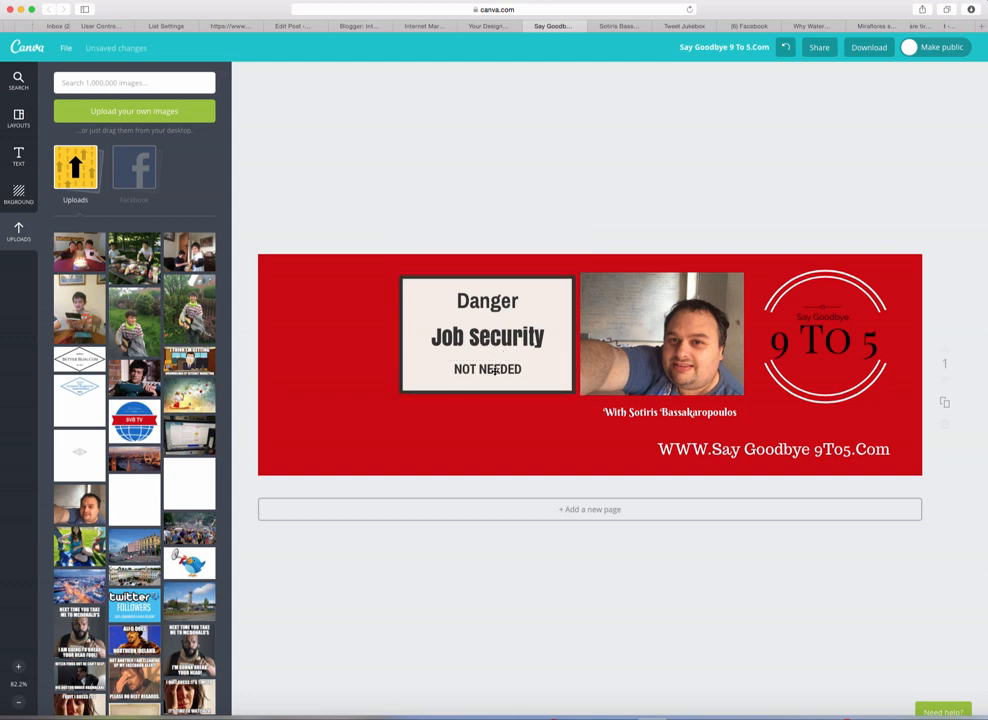
click(494, 370)
click(500, 370)
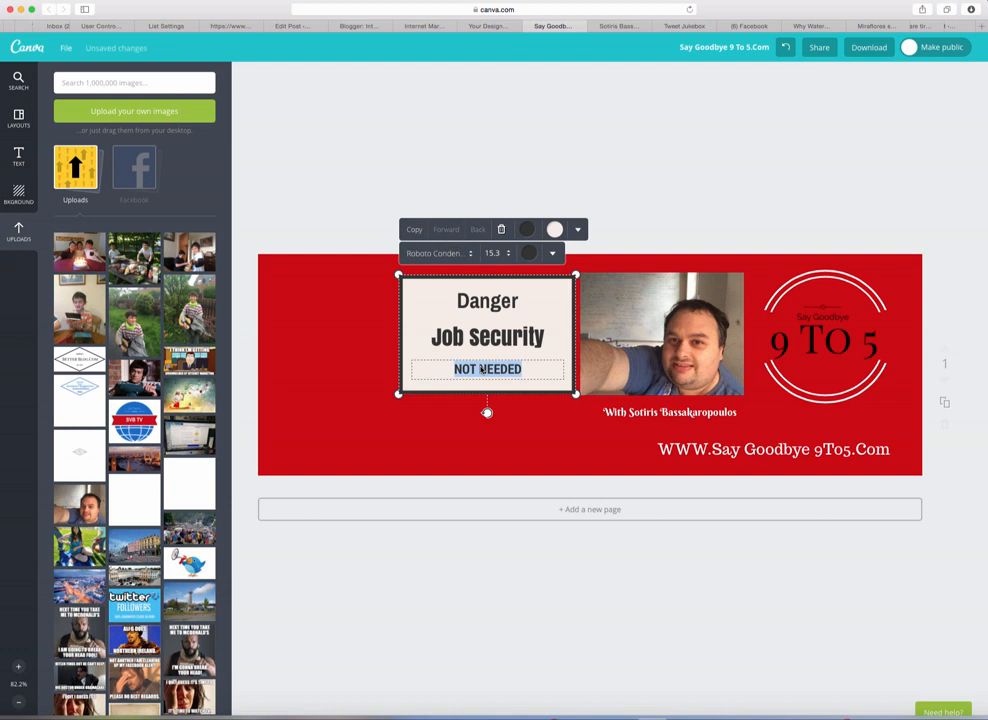
text(SAY)
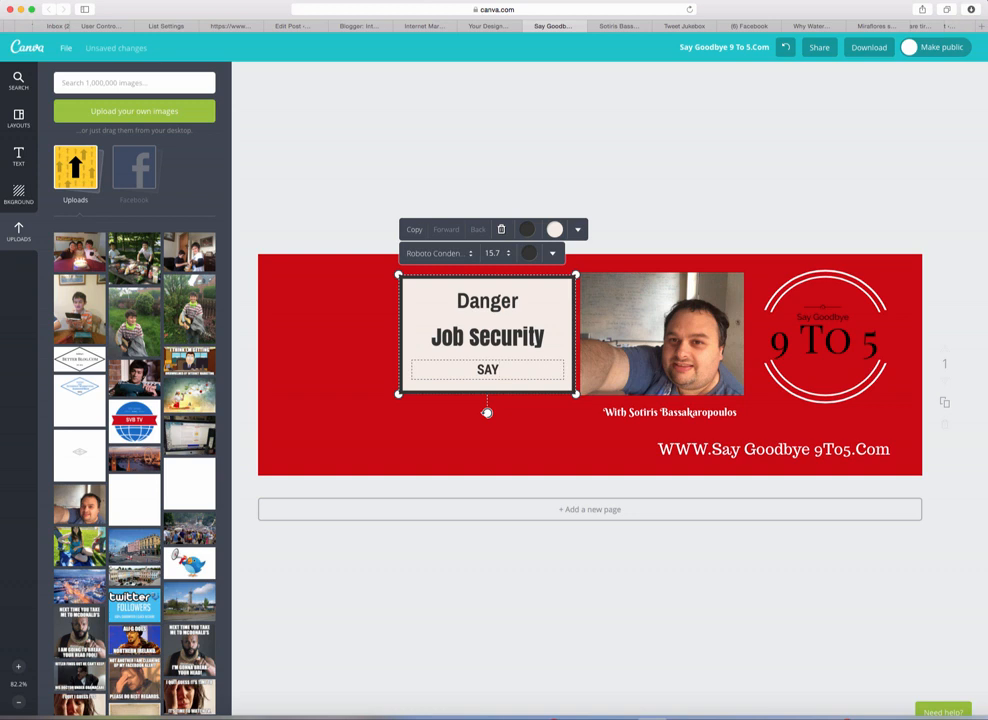
text( GOODBYE)
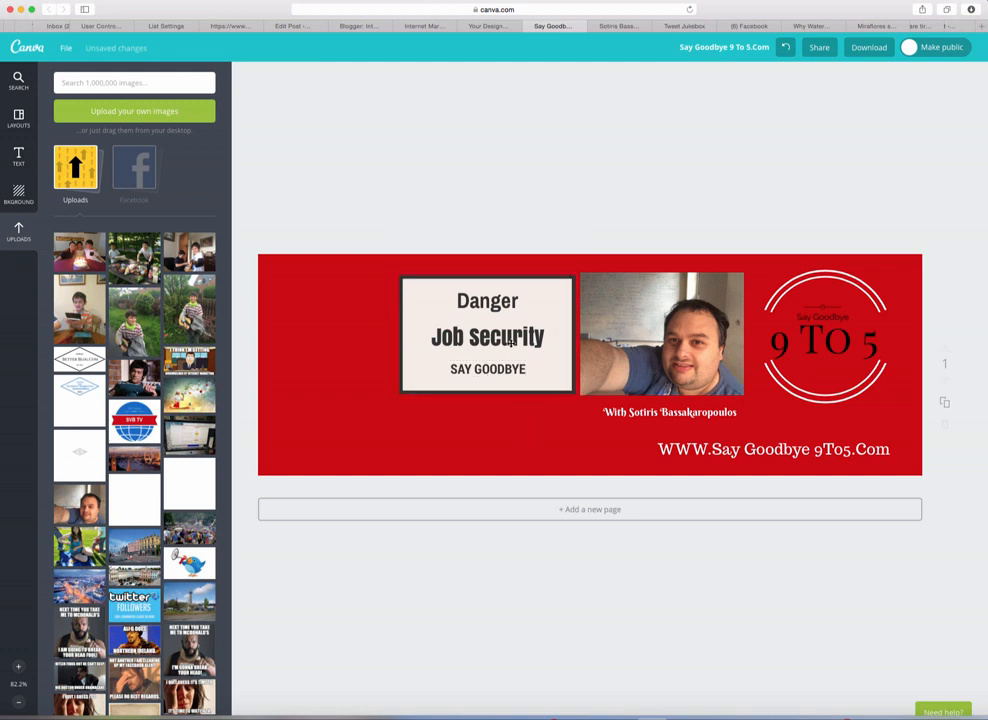
drag(506, 341, 496, 343)
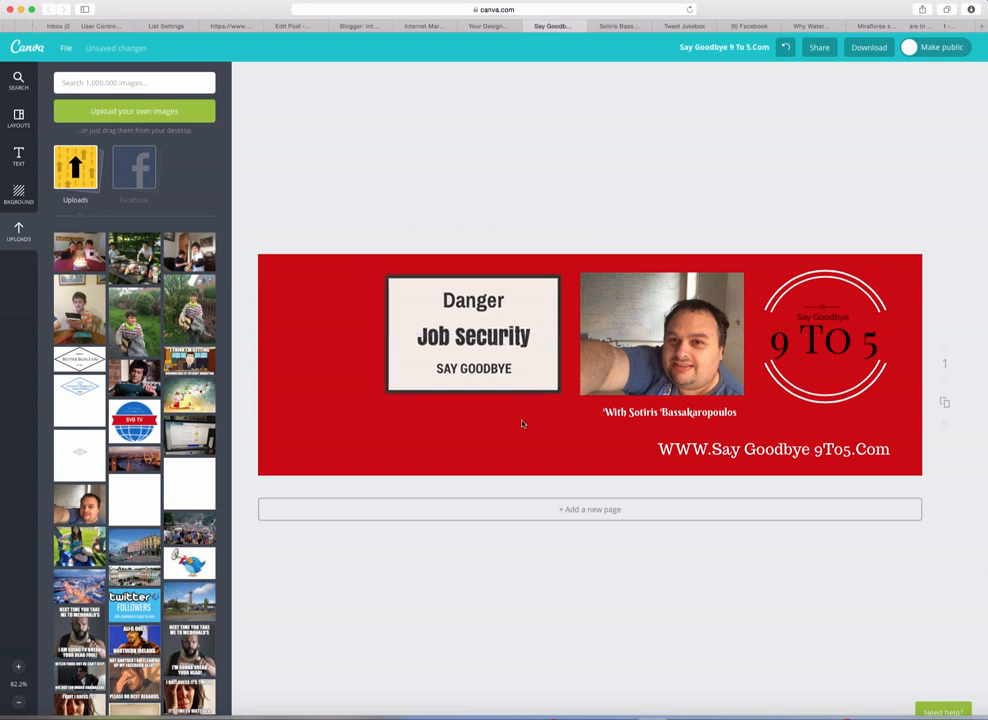
click(523, 420)
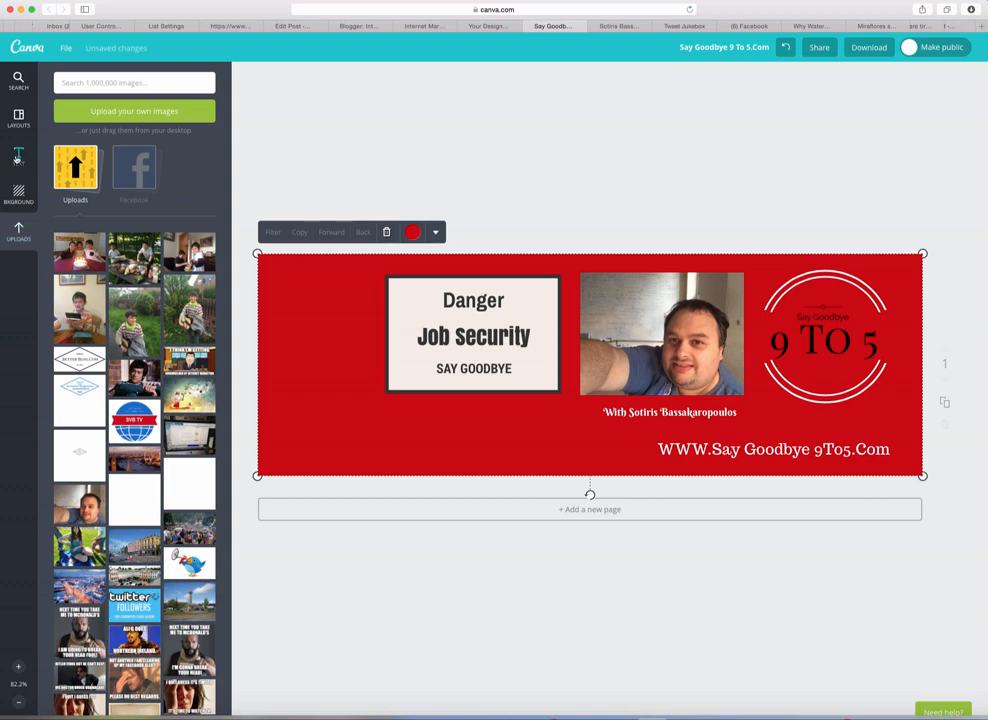
Step: Add a subheading reading '1 On 1 Coaching' and place it just left of the website line
click(17, 160)
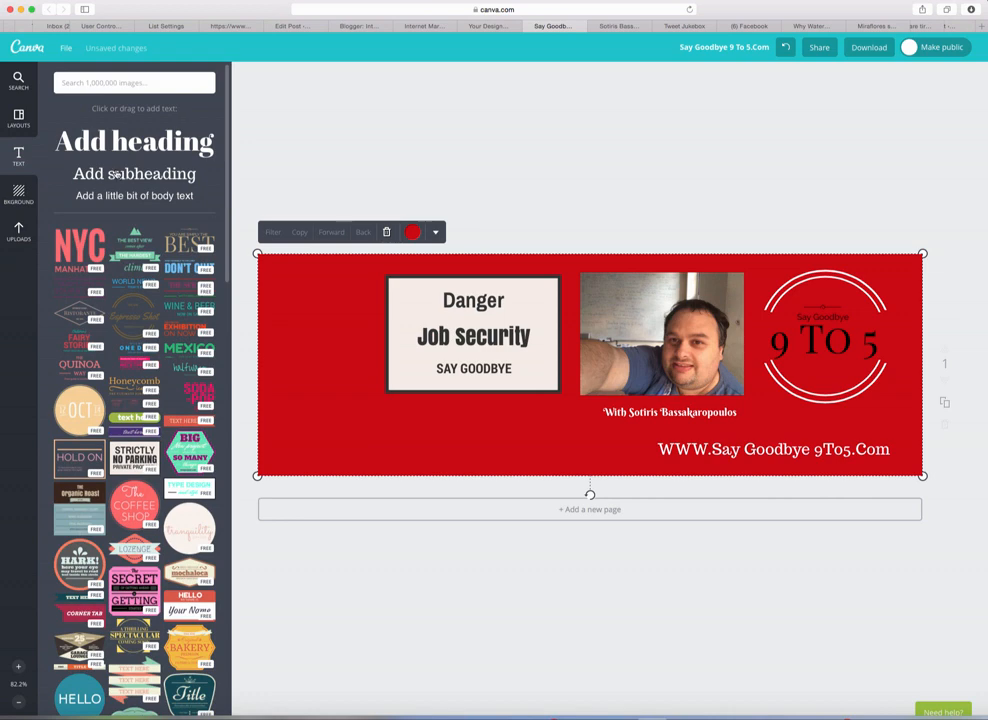
drag(113, 174, 580, 378)
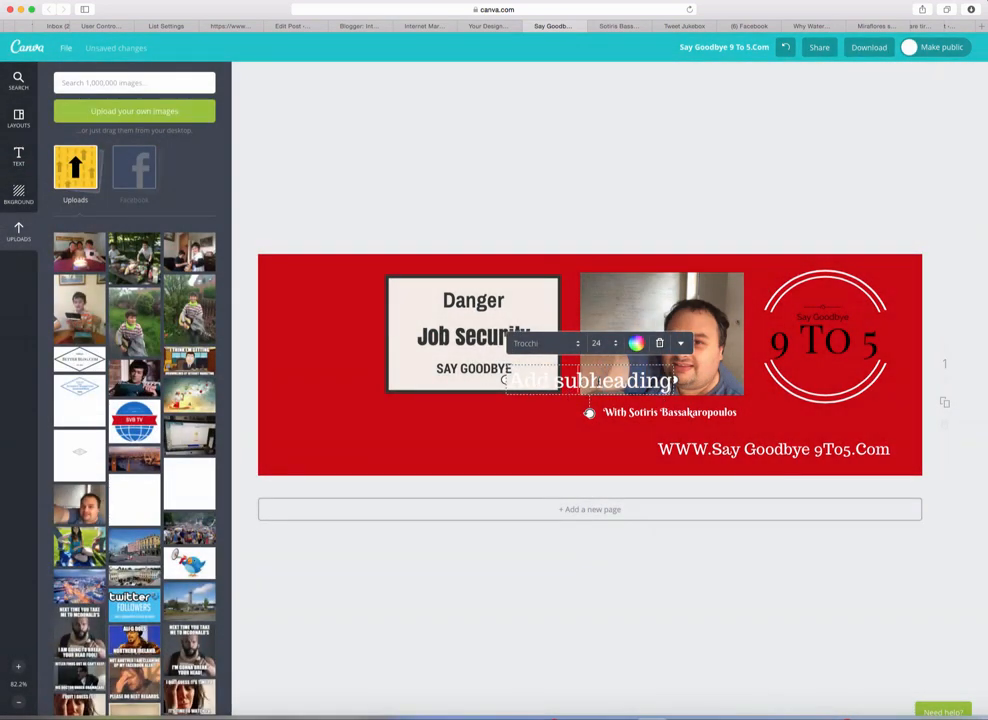
drag(561, 390, 449, 450)
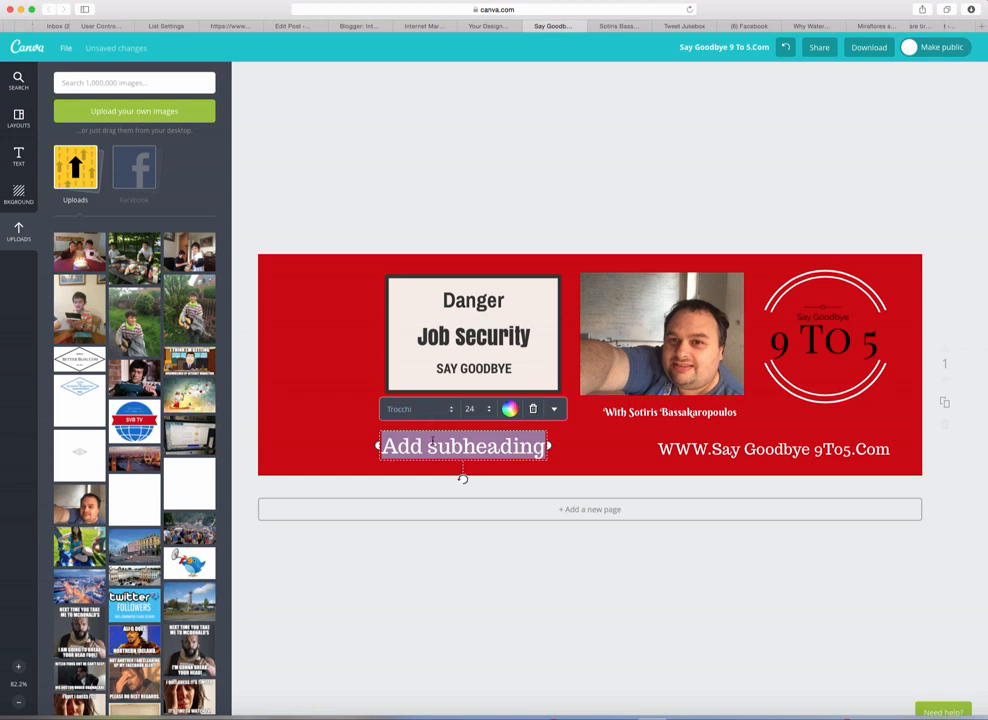
text(1)
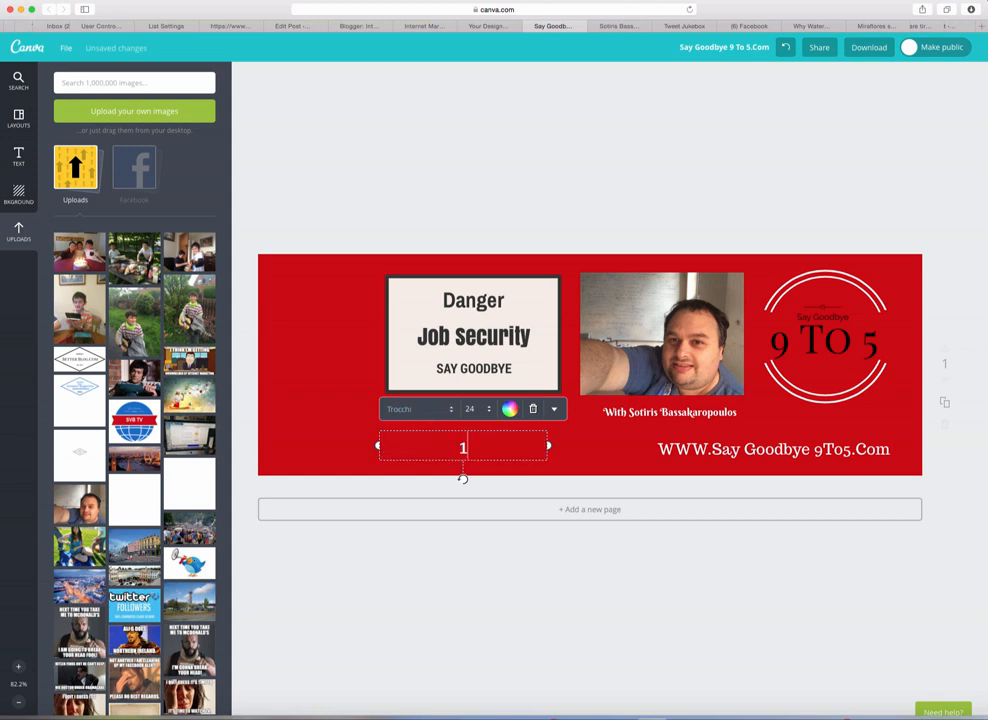
text( On 1 Co)
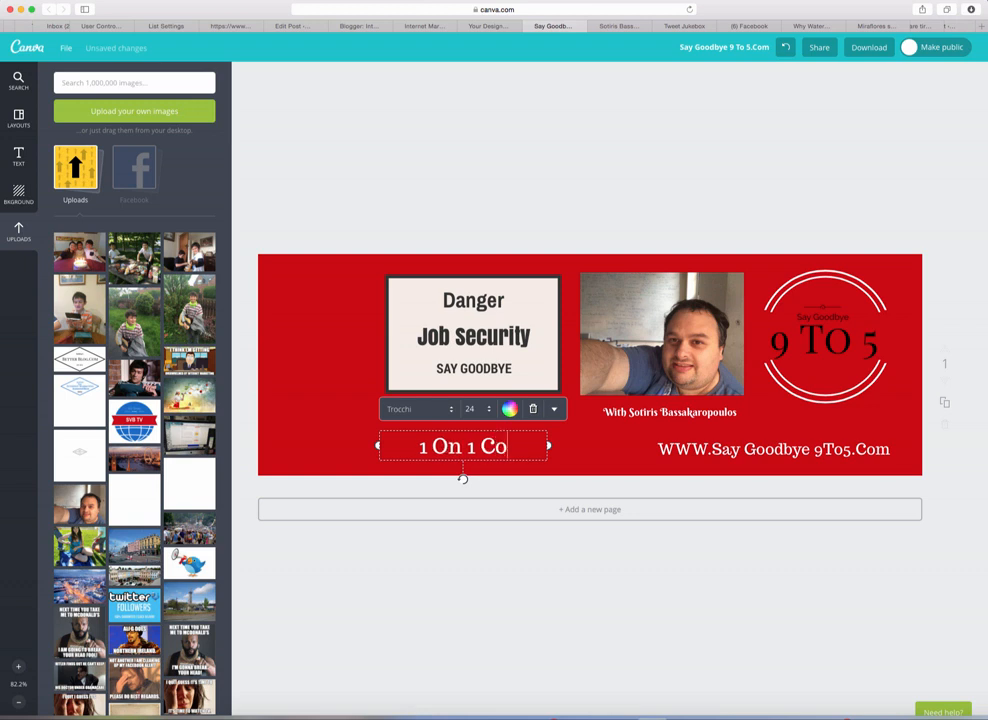
text(aching)
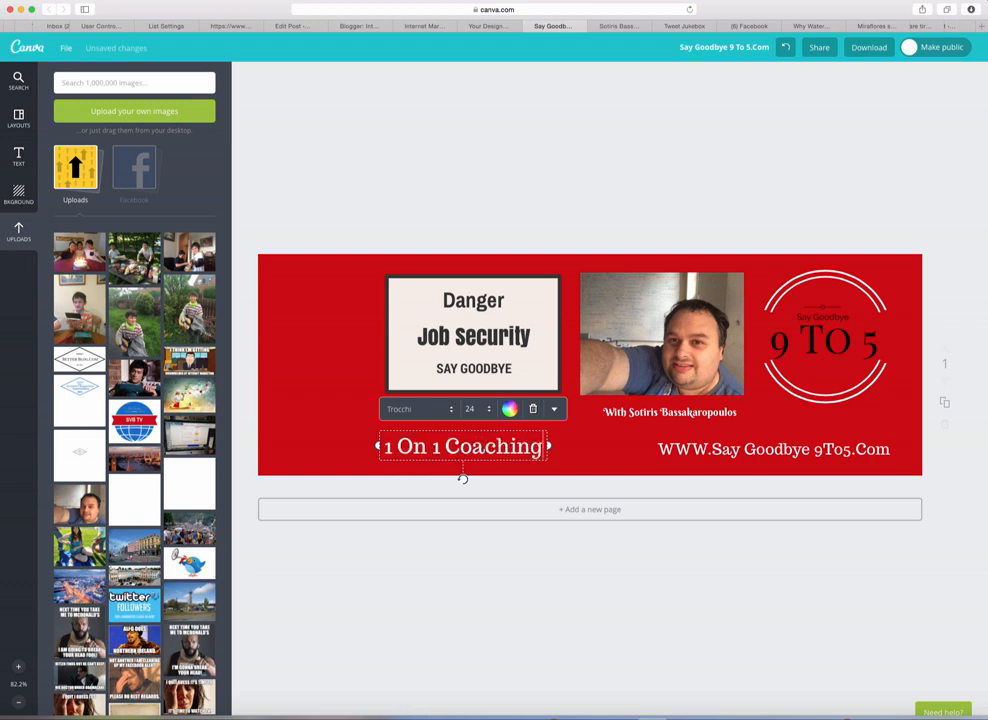
click(337, 419)
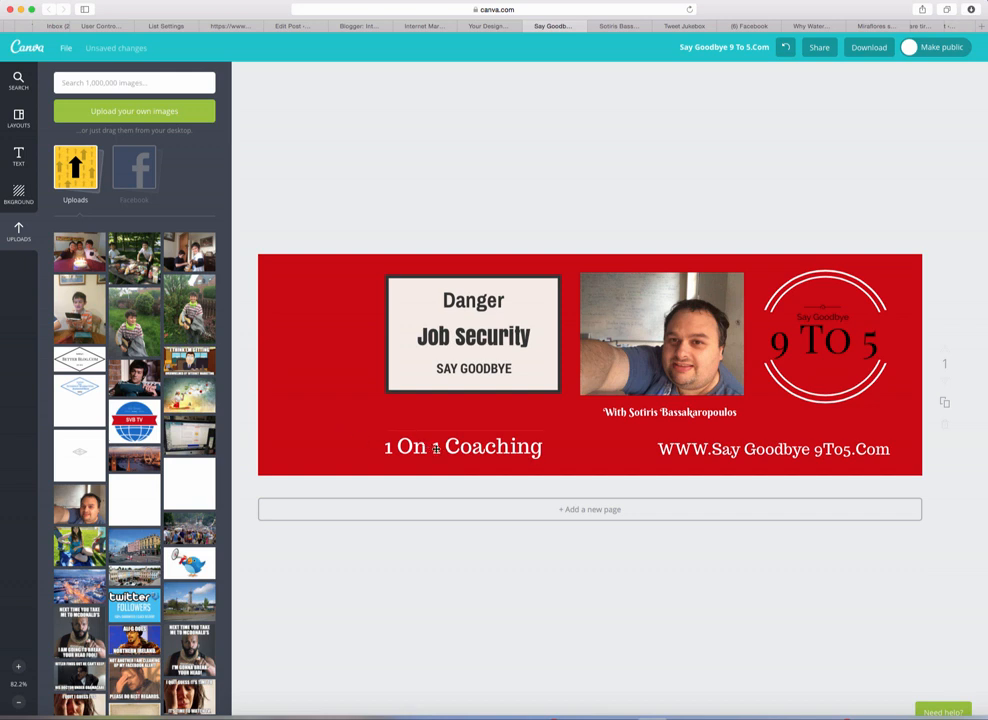
drag(438, 450, 535, 450)
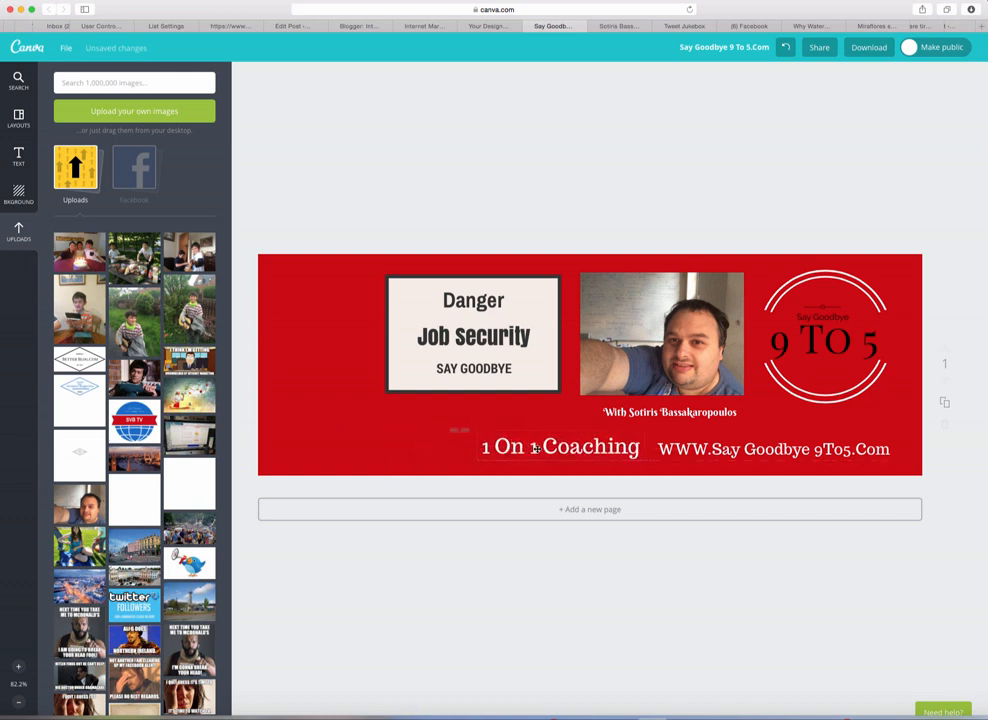
click(529, 420)
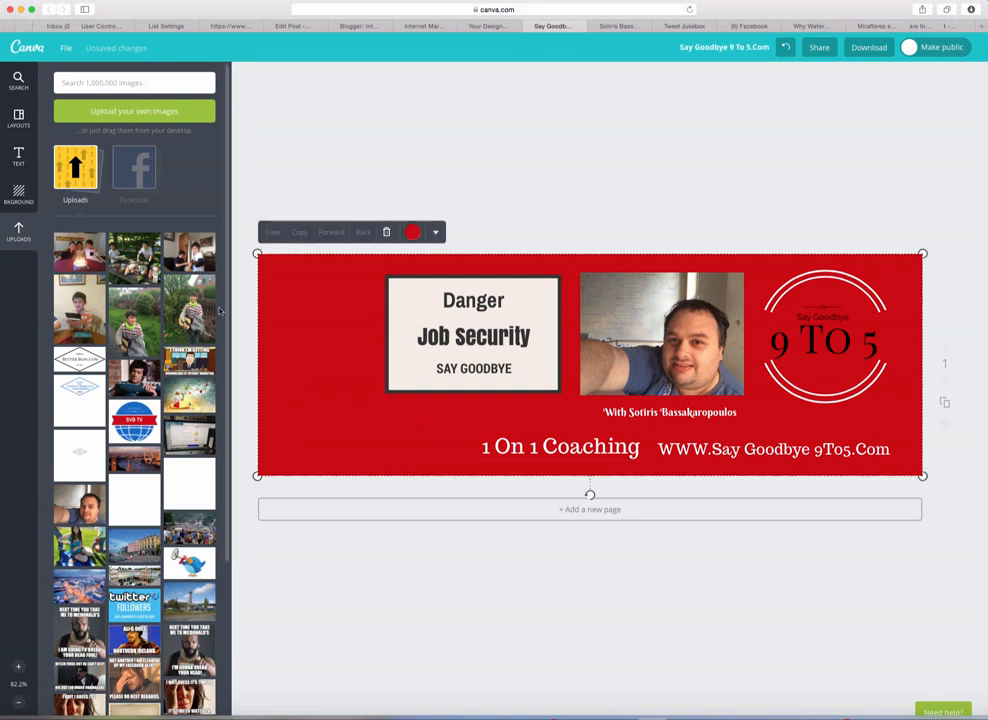
Step: Add a 'Social Media' subheading at the banner's lower left and nudge 1 On 1 Coaching slightly right
click(18, 155)
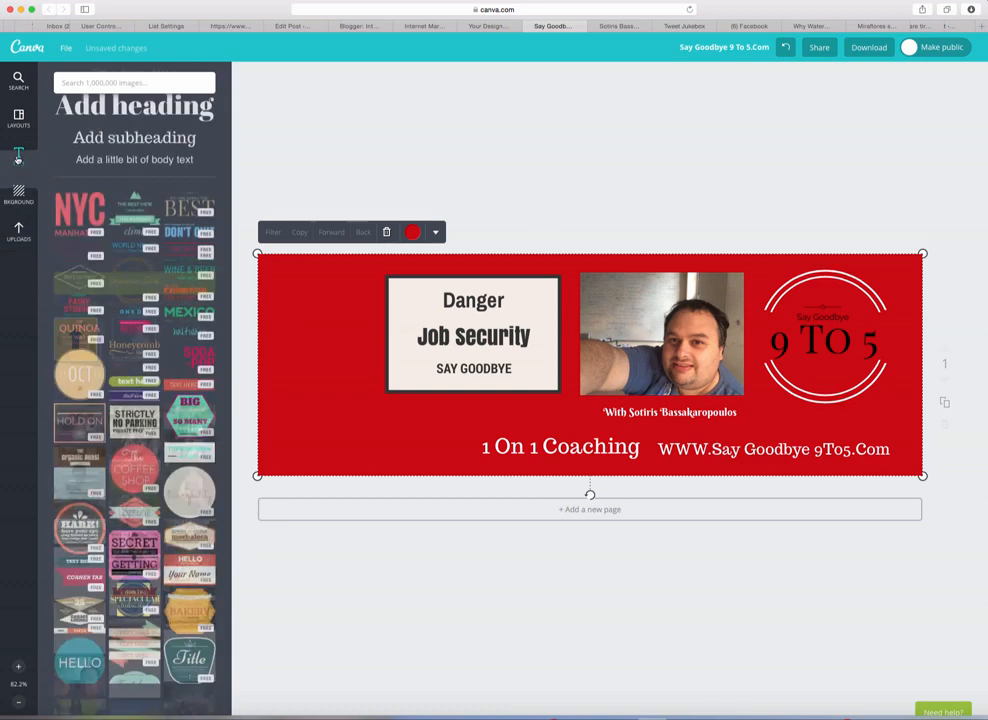
drag(130, 178, 588, 378)
text(S)
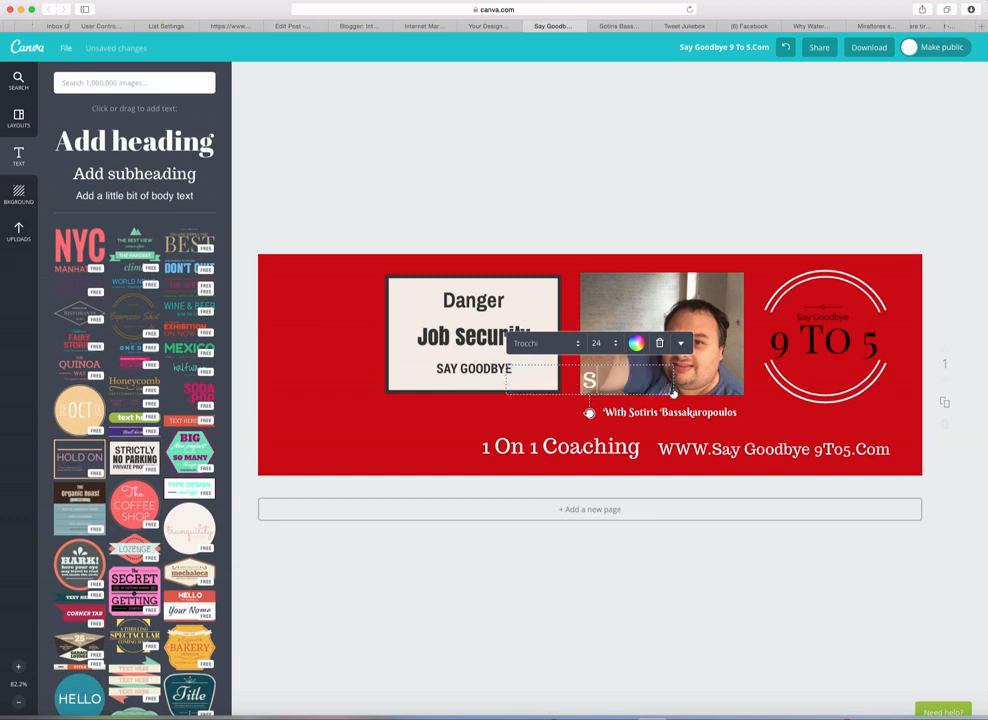
text(ocia)
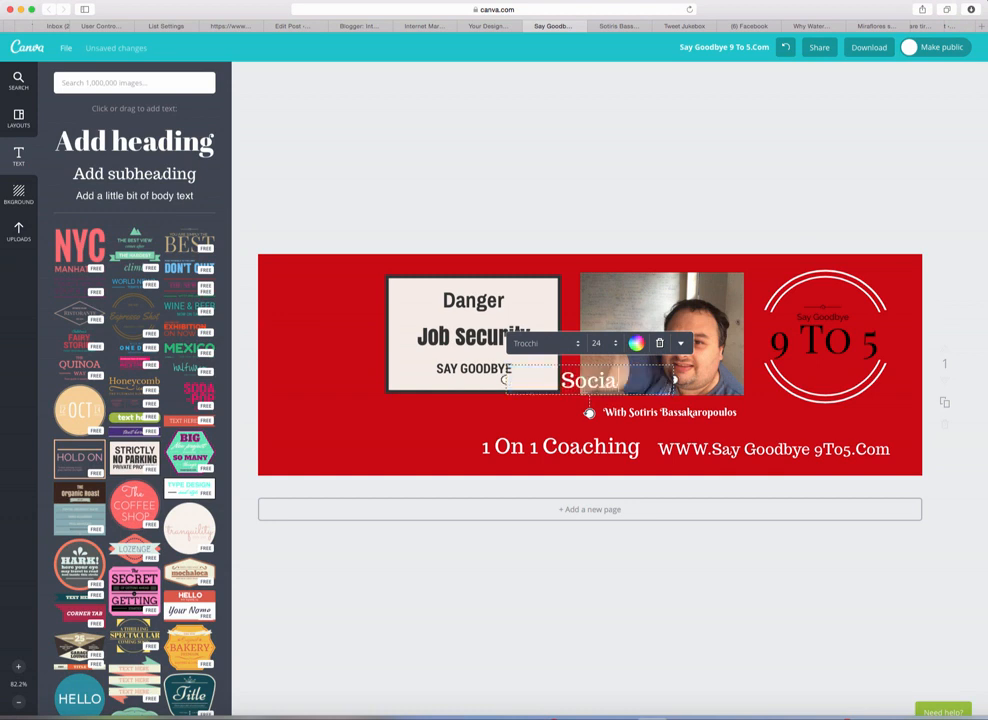
text(l Med)
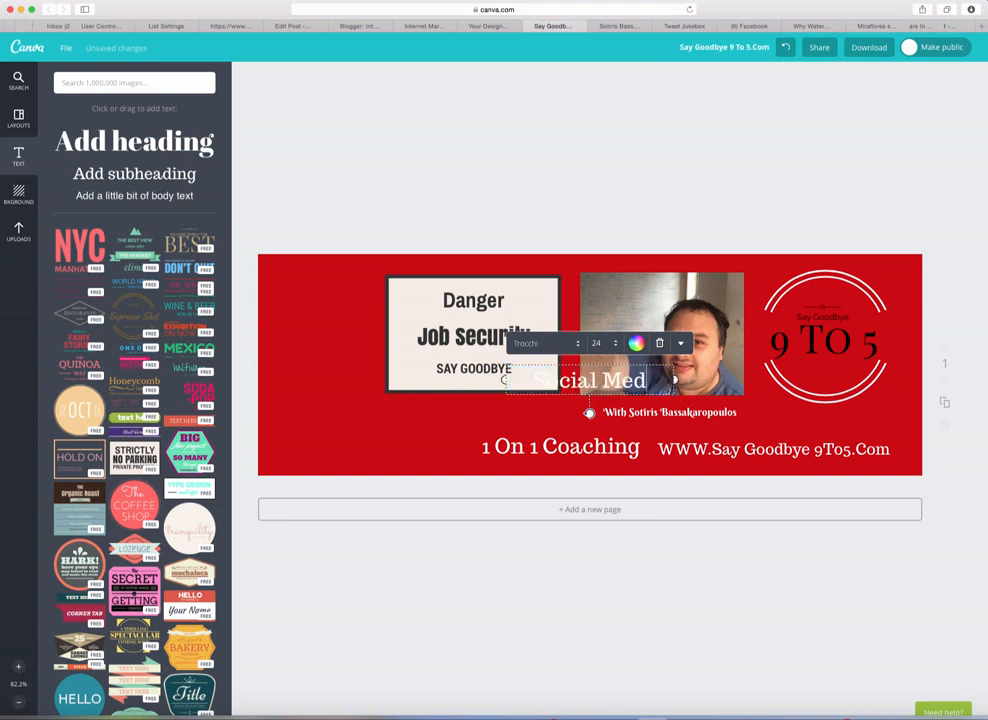
text(ia)
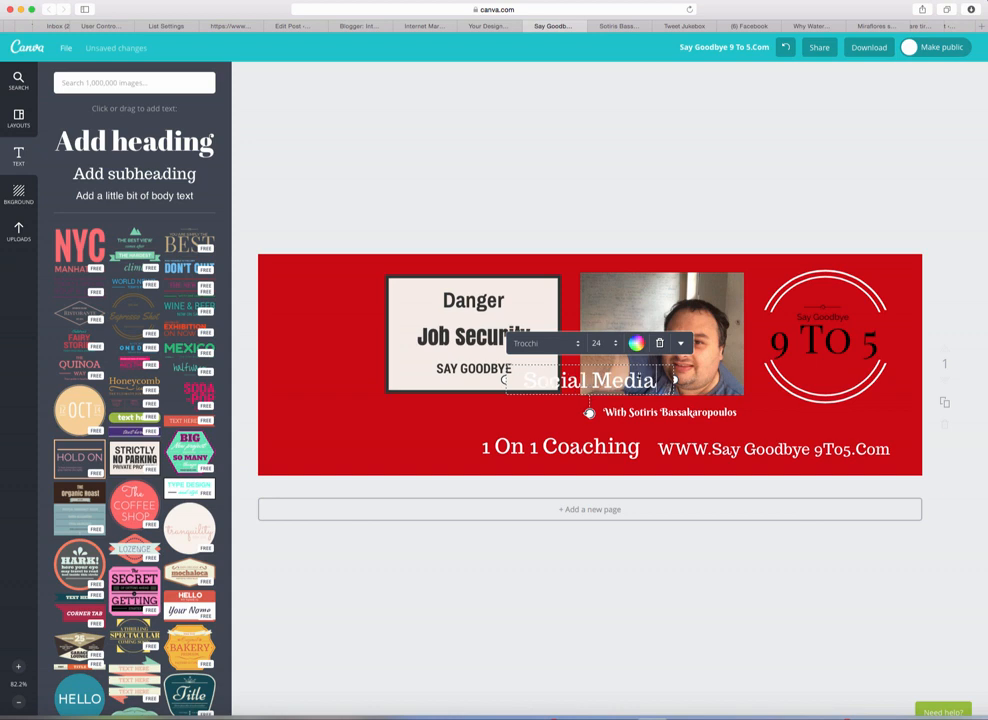
click(759, 411)
drag(609, 378, 356, 444)
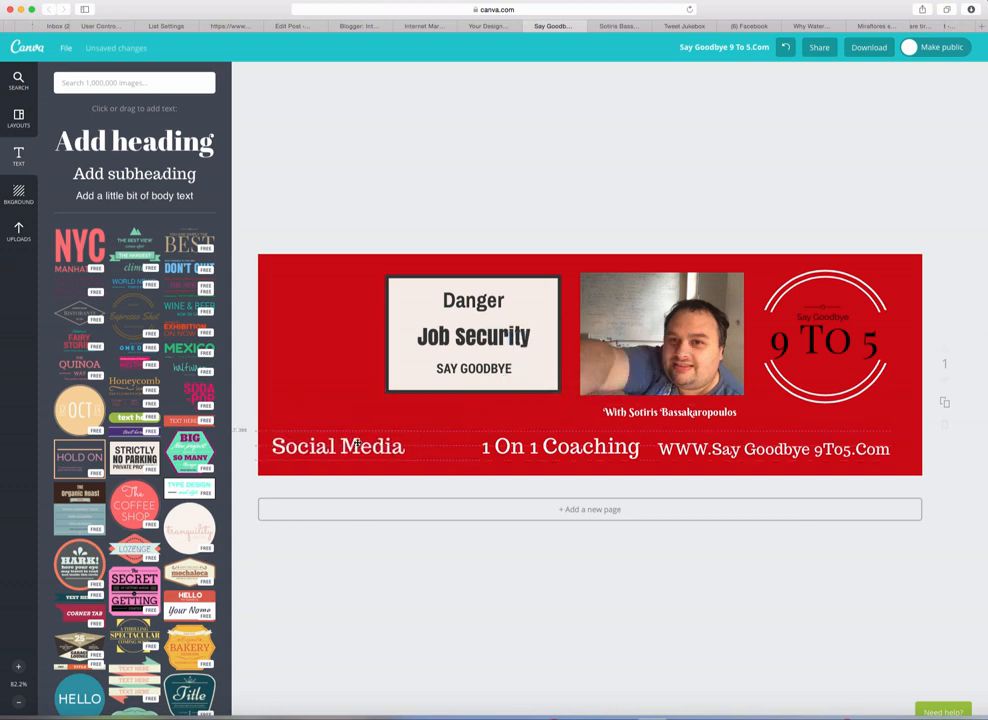
drag(622, 448, 621, 447)
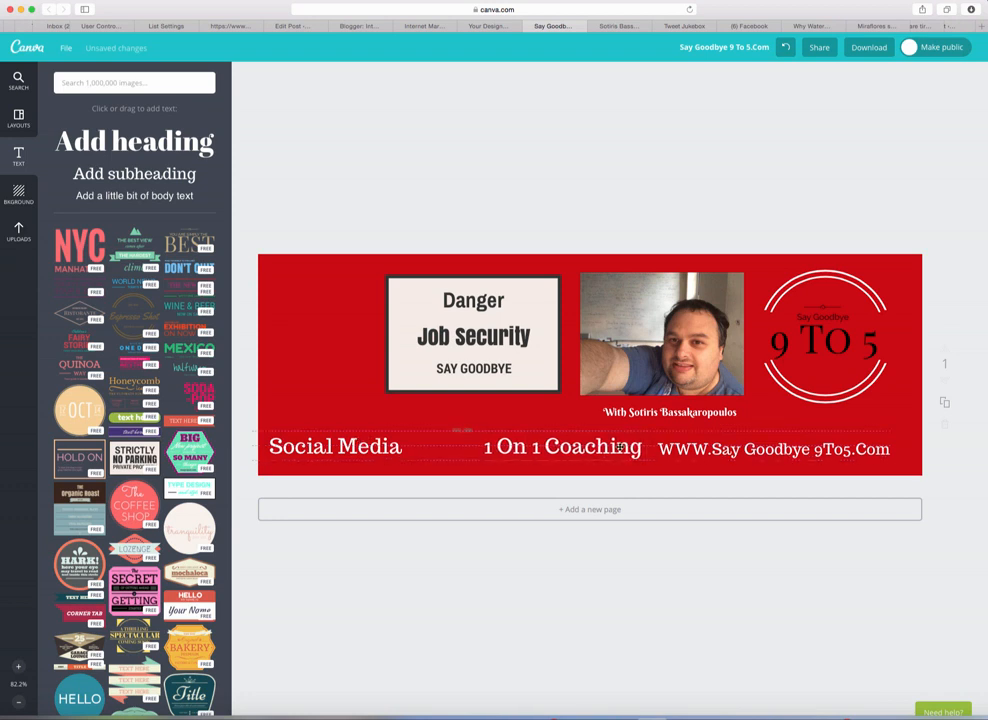
click(885, 421)
click(761, 186)
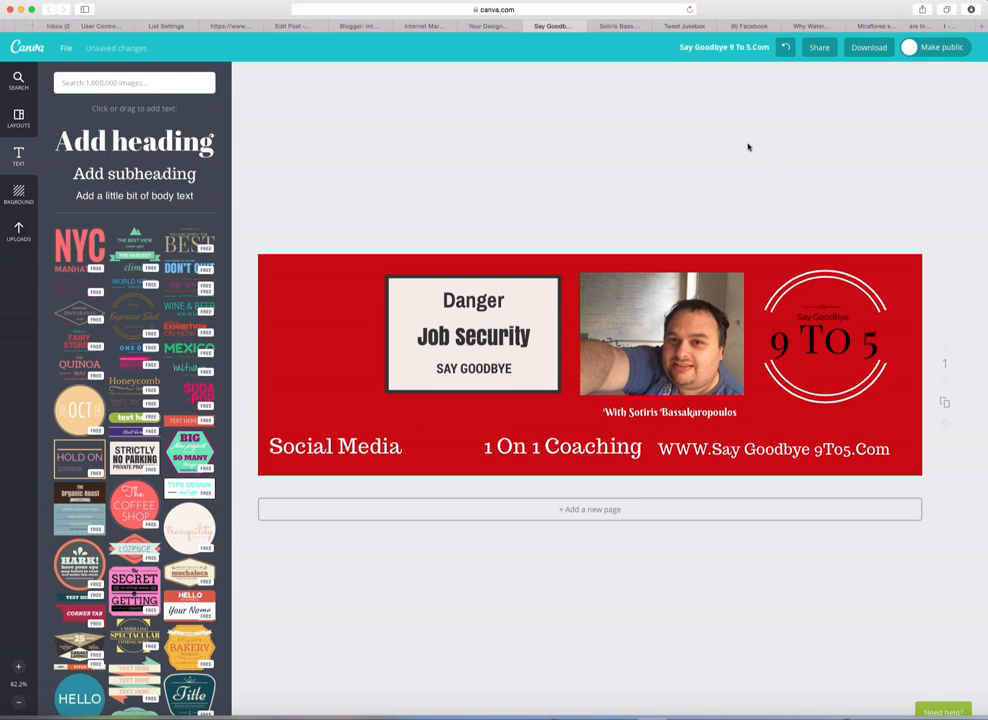
Step: Download the banner as Image: for Web (JPG) and dismiss the design-ready notice
click(819, 48)
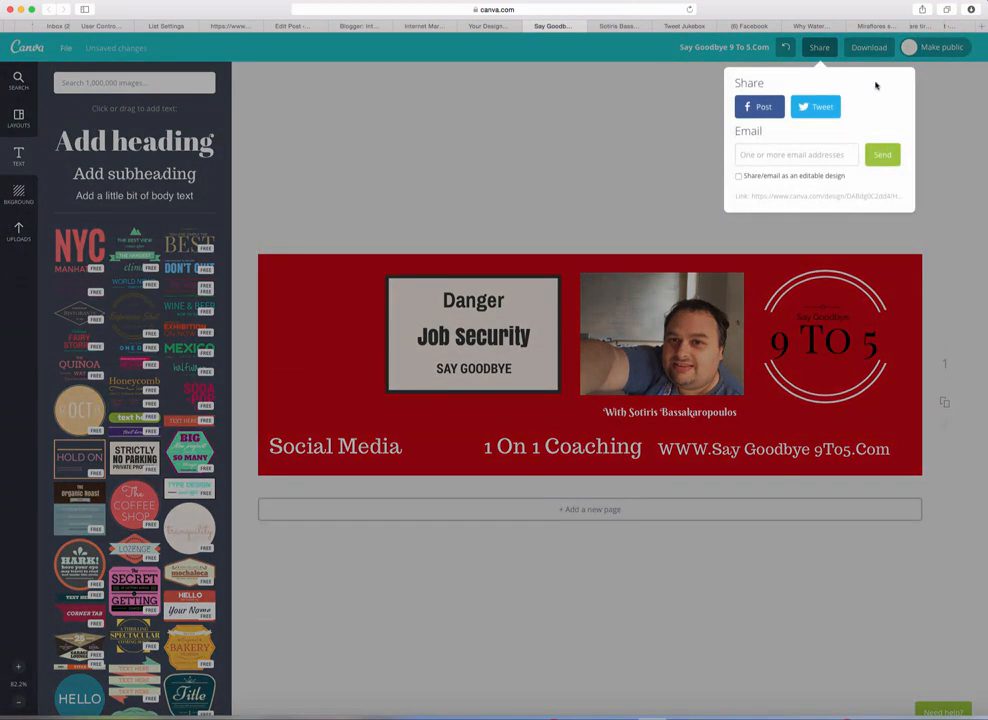
click(686, 99)
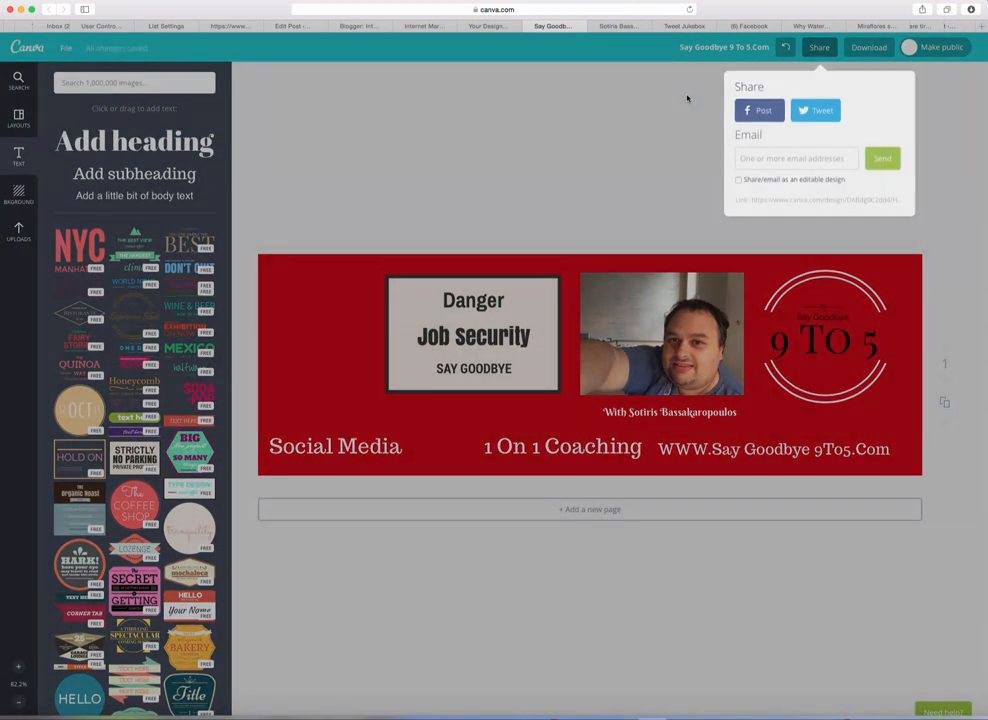
click(867, 50)
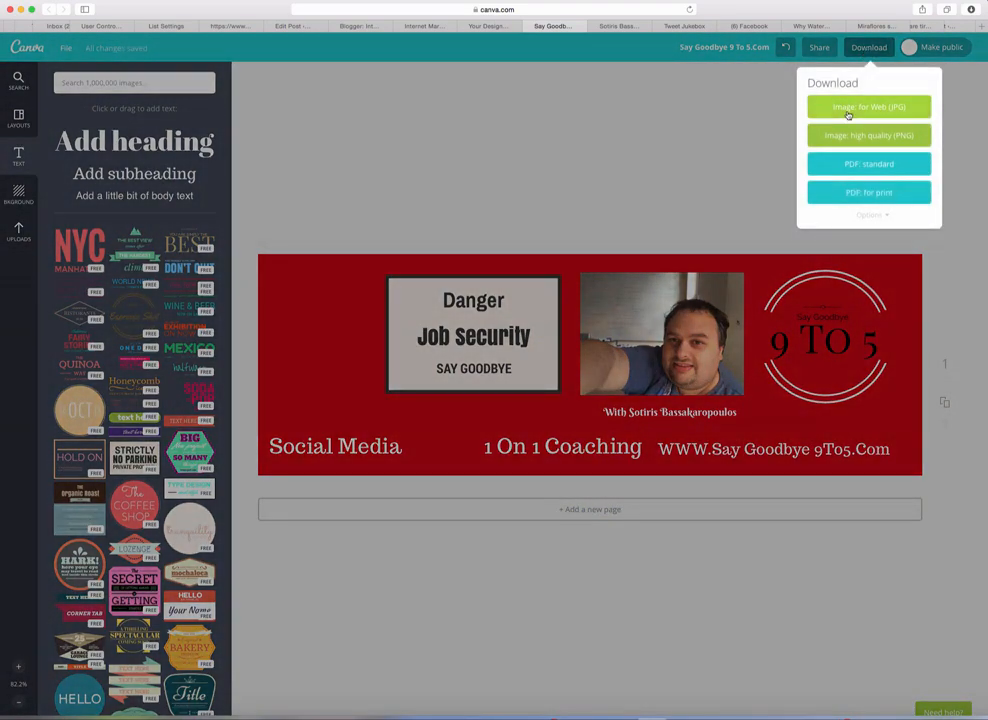
click(847, 108)
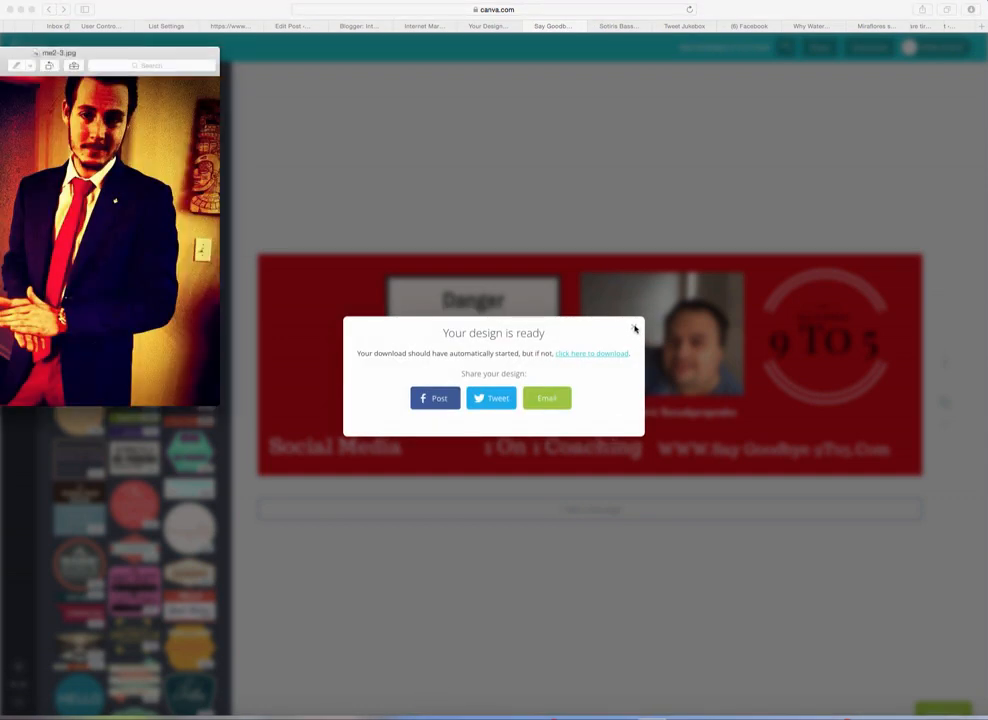
click(634, 328)
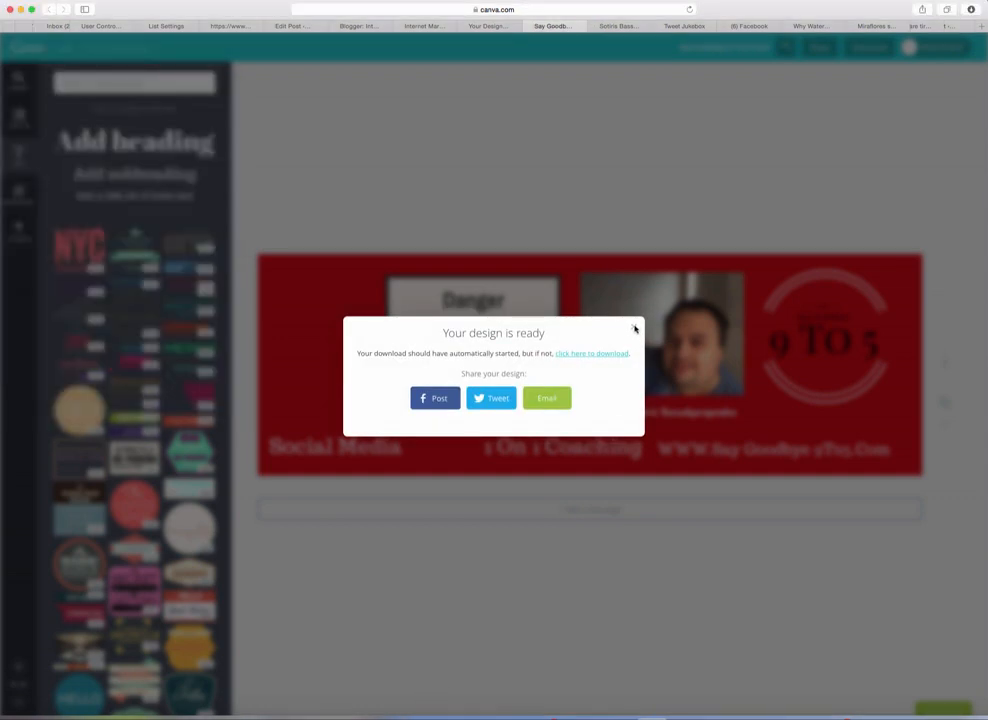
click(634, 328)
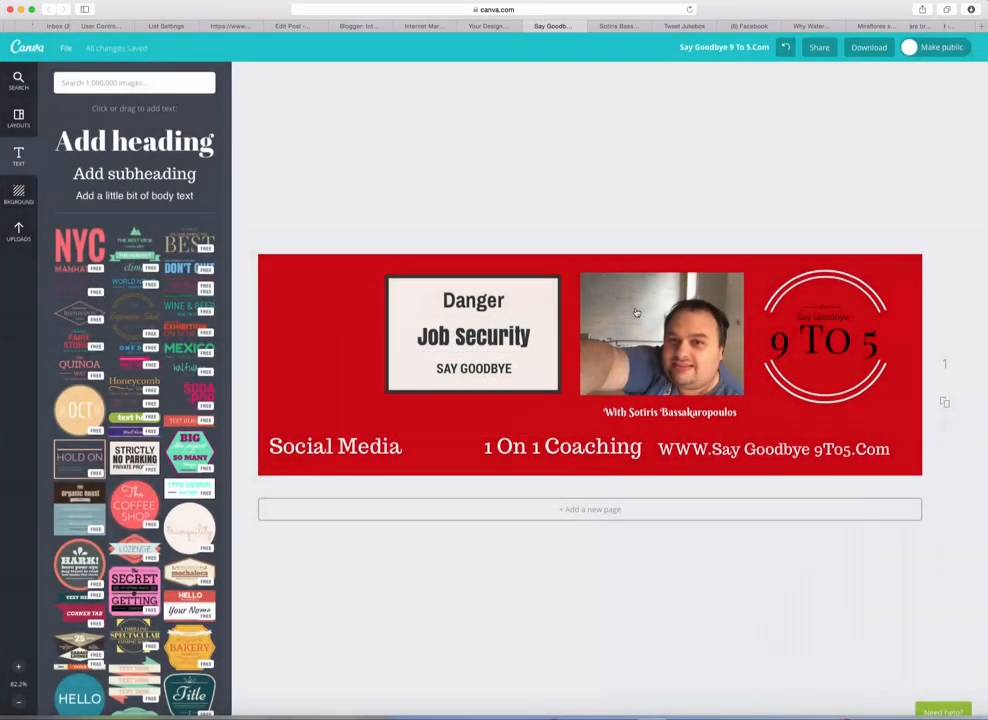
Step: On the Twitter profile, enter Edit profile and bring up the header photo file picker
click(616, 27)
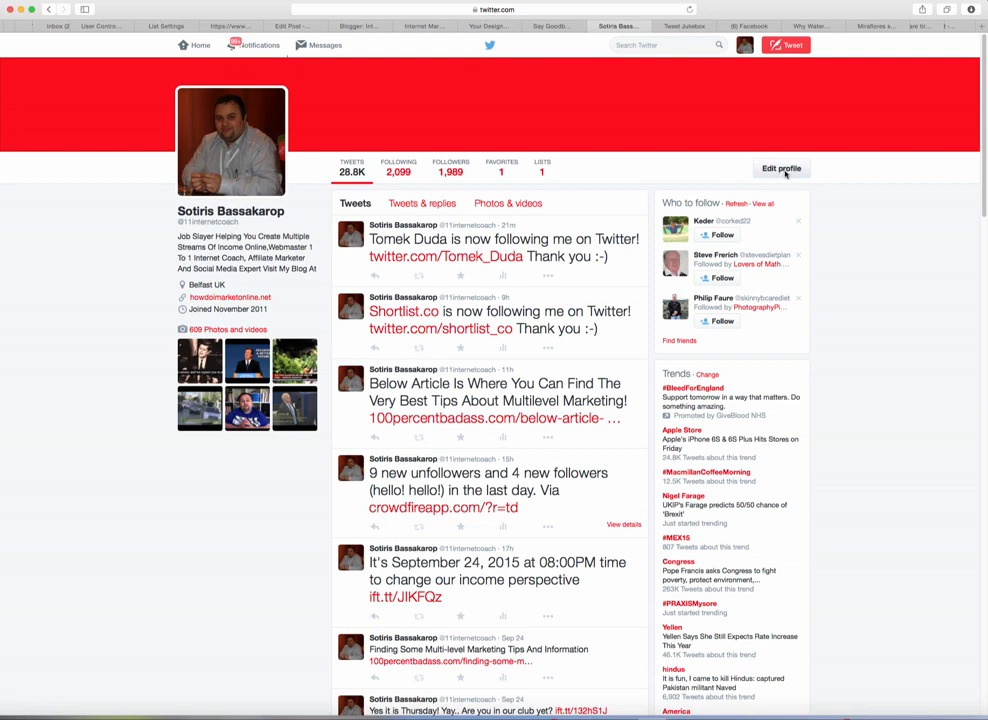
click(783, 170)
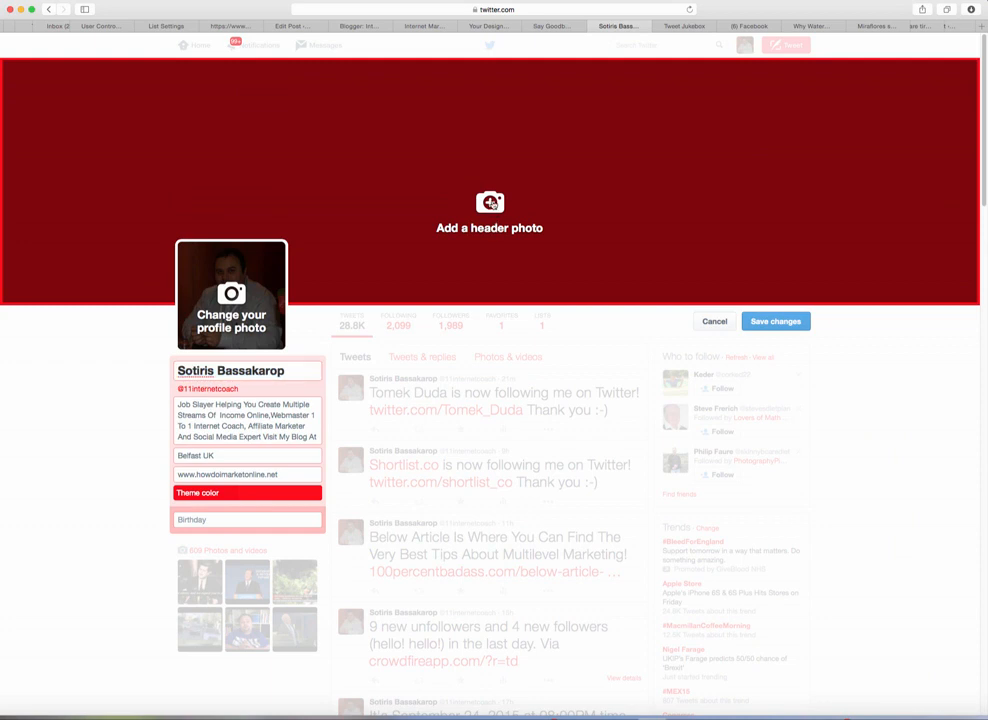
click(491, 203)
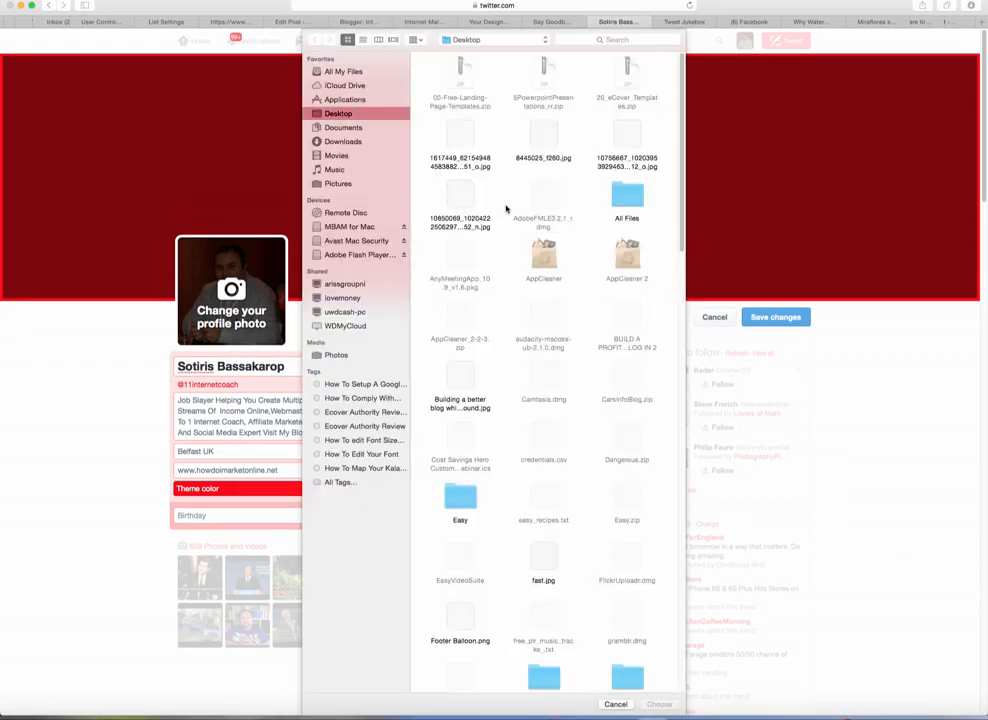
Step: Choose Say Goodbye 9 To 5.Com.jpg from Downloads as the new Twitter header photo
click(356, 143)
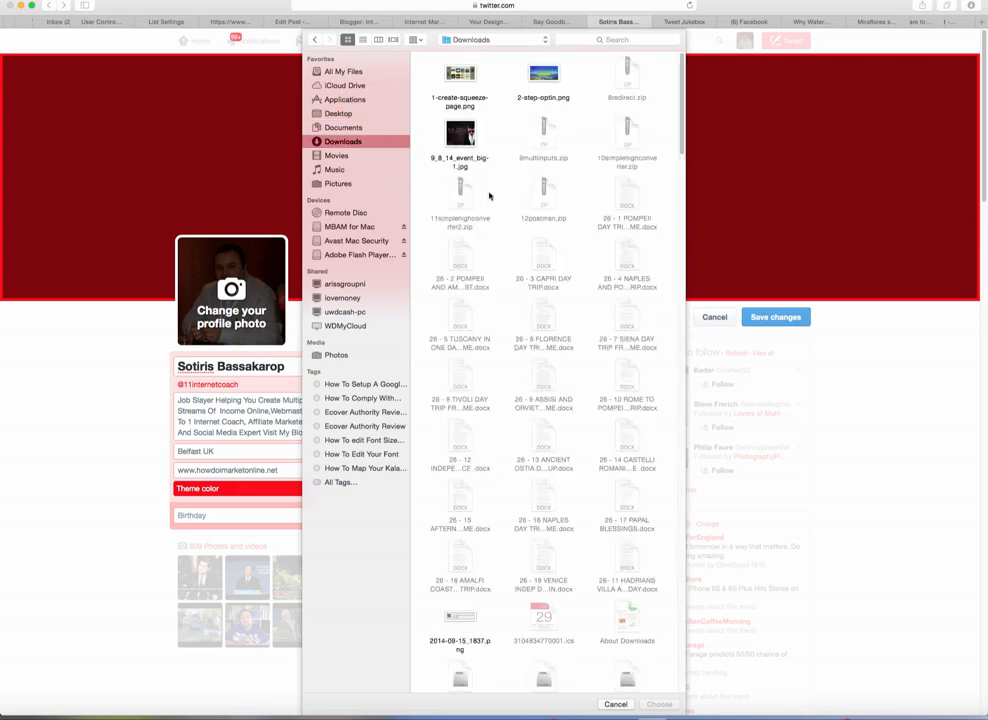
scroll(510, 264, down, 10)
scroll(510, 264, down, 15)
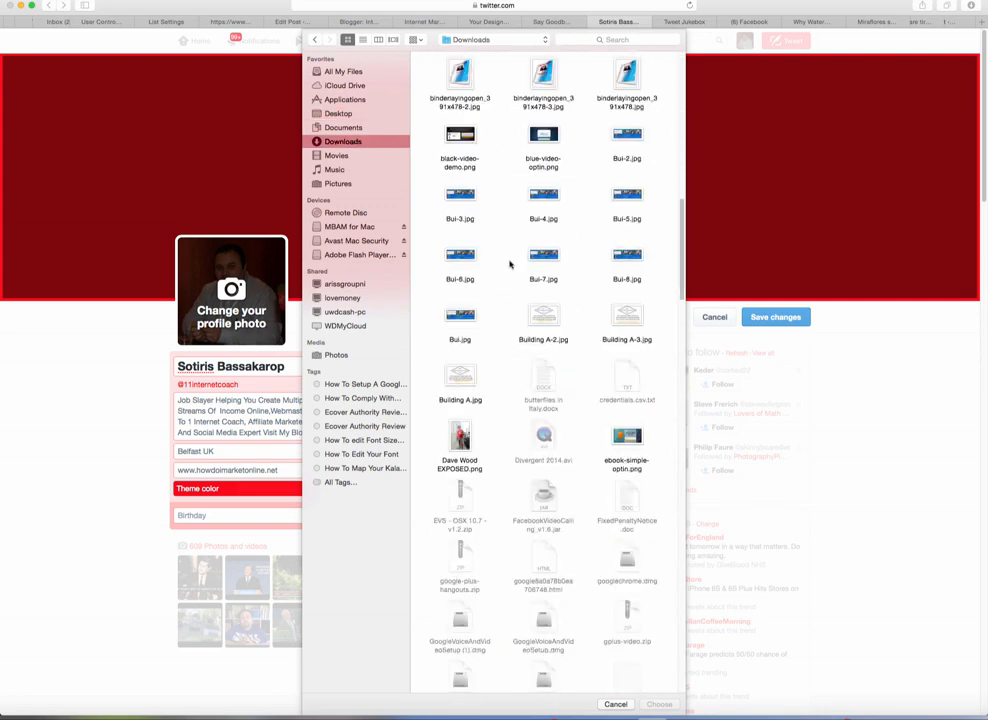
scroll(510, 264, down, 8)
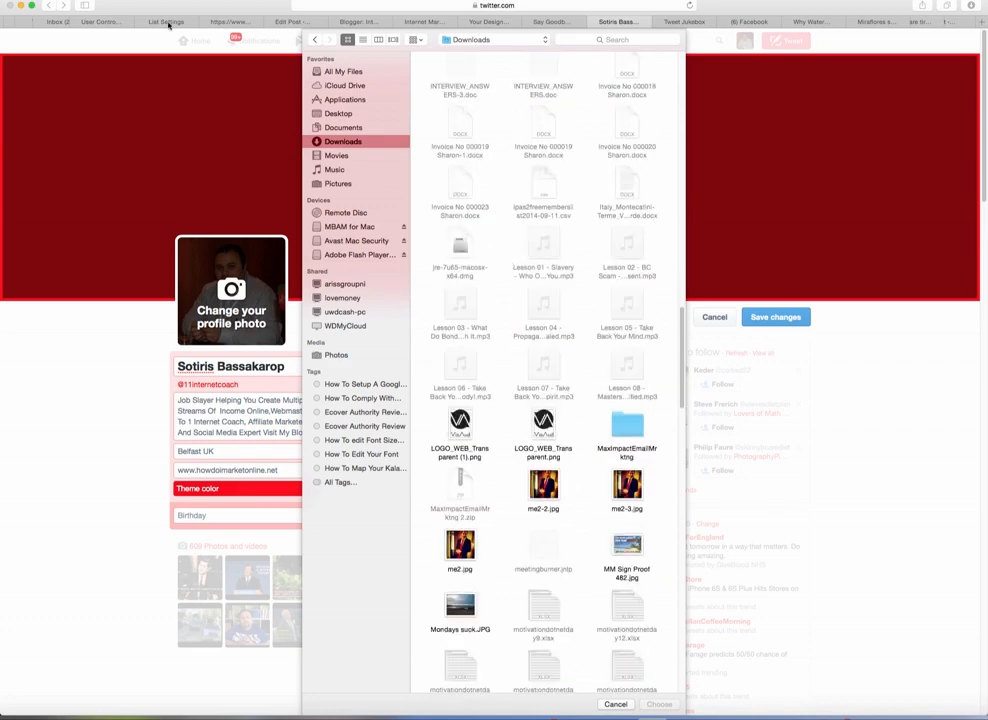
drag(180, 10, 146, 383)
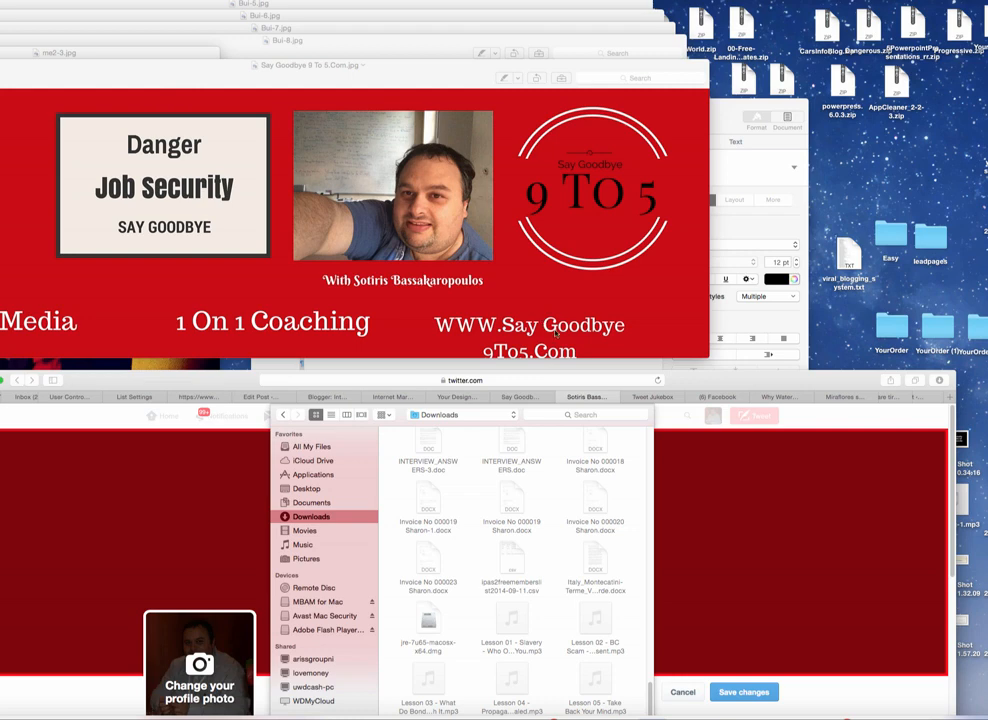
click(600, 368)
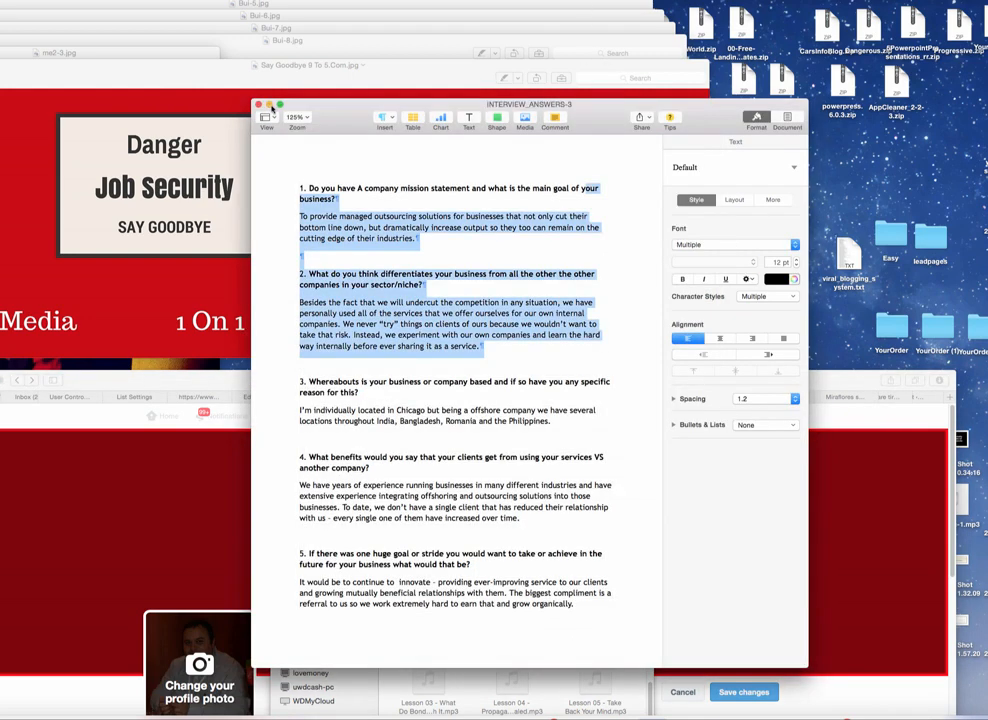
click(268, 105)
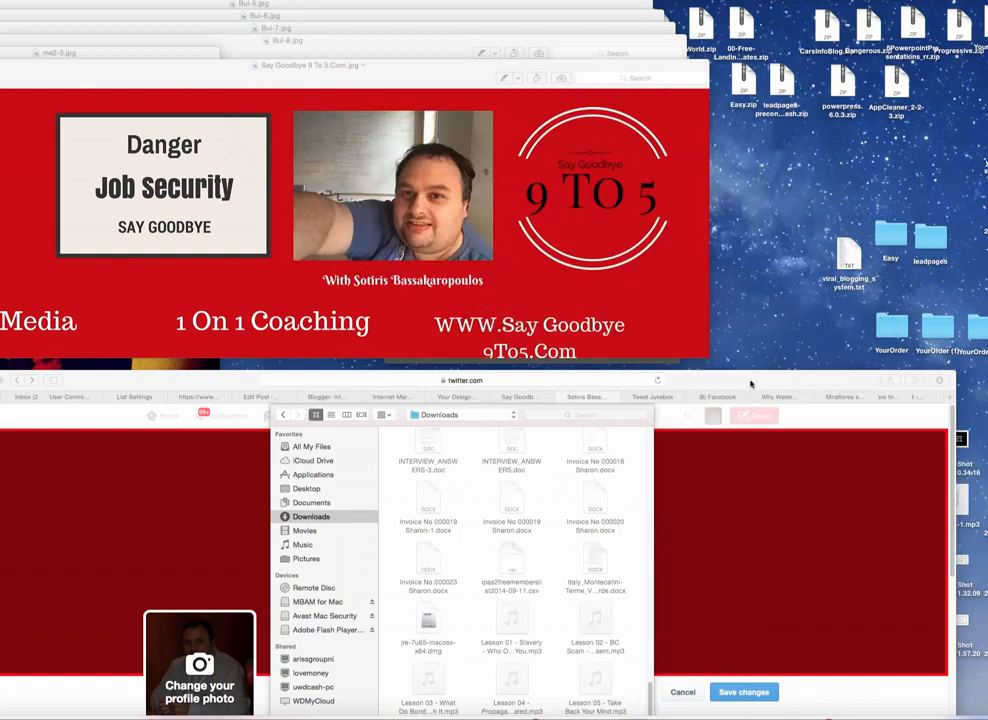
drag(751, 338, 733, 38)
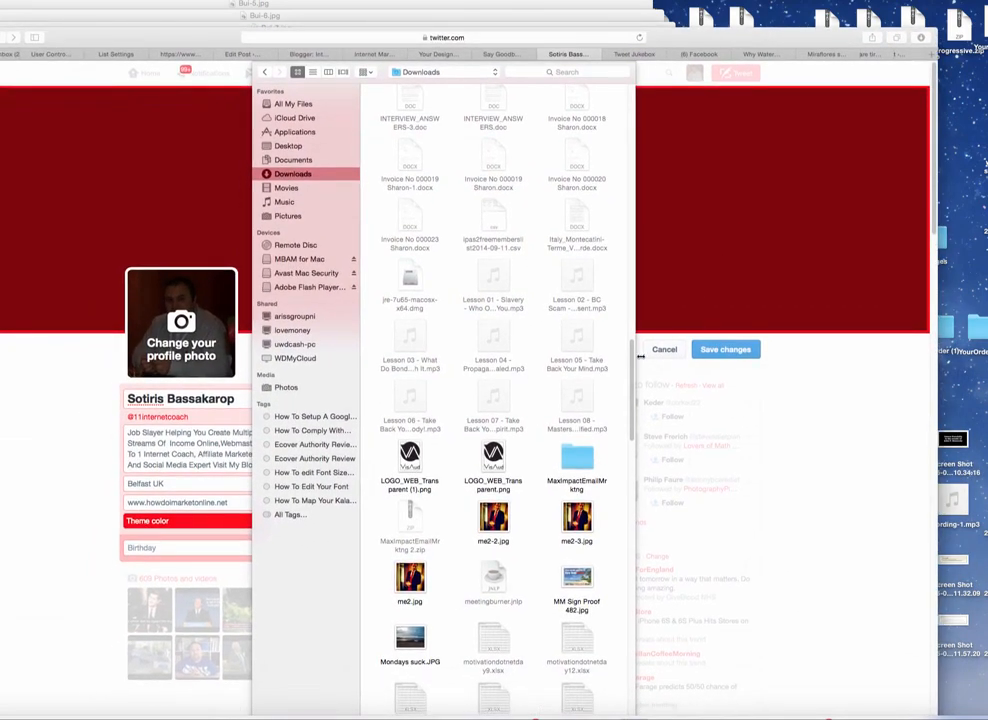
scroll(408, 408, down, 10)
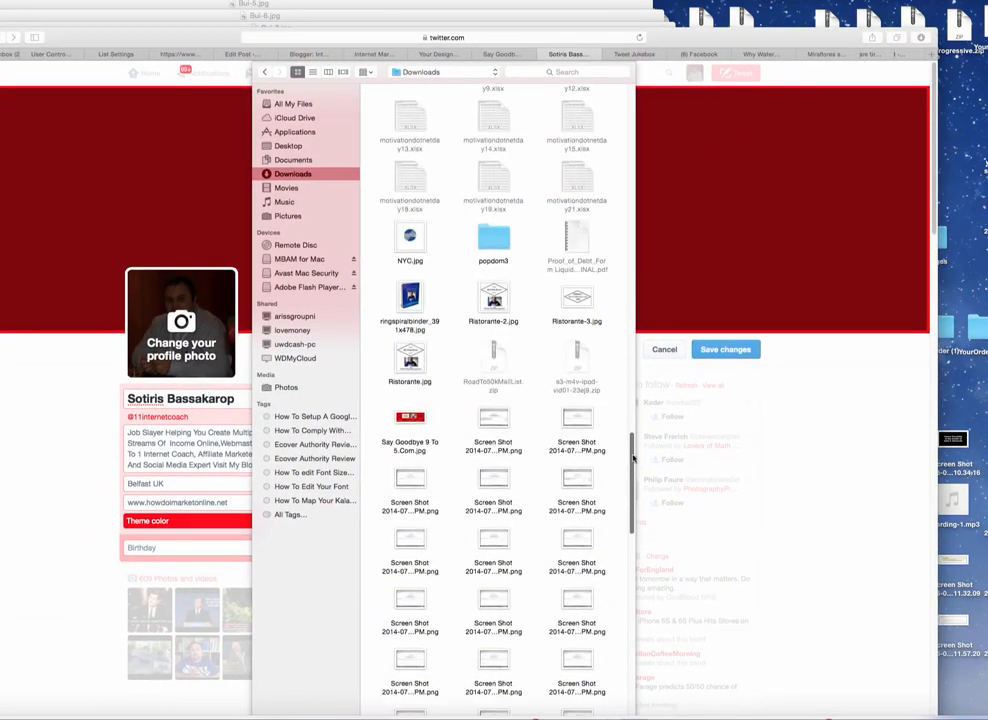
click(410, 415)
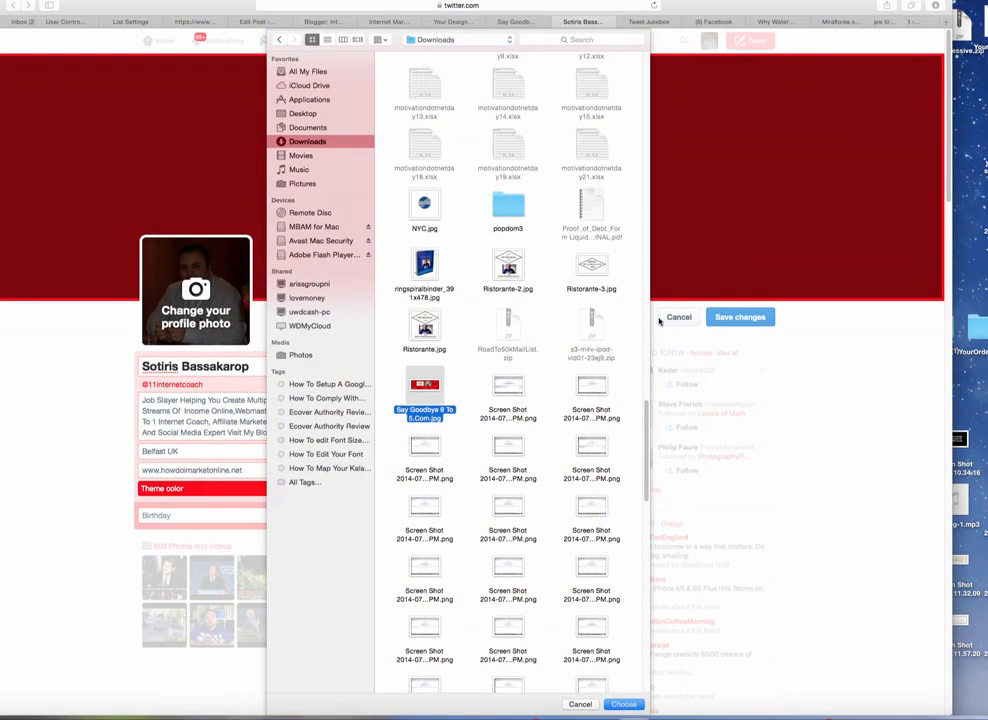
click(623, 704)
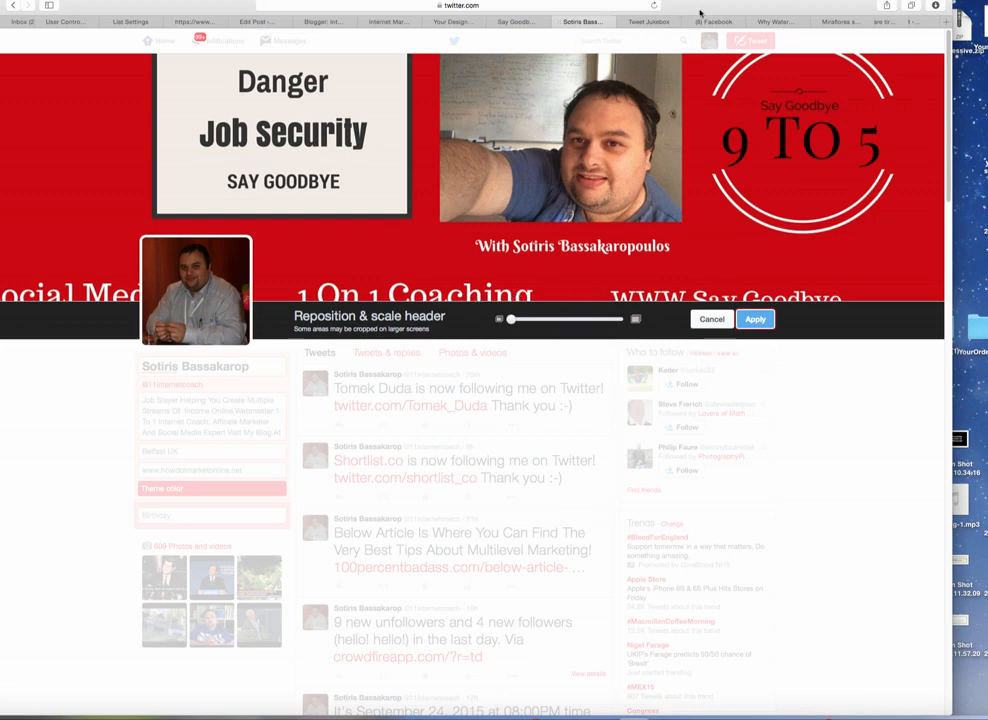
Step: Leave Twitter's header editor and return to the Say Goodbye 9 To 5.Com Canva design tab
click(455, 22)
click(405, 22)
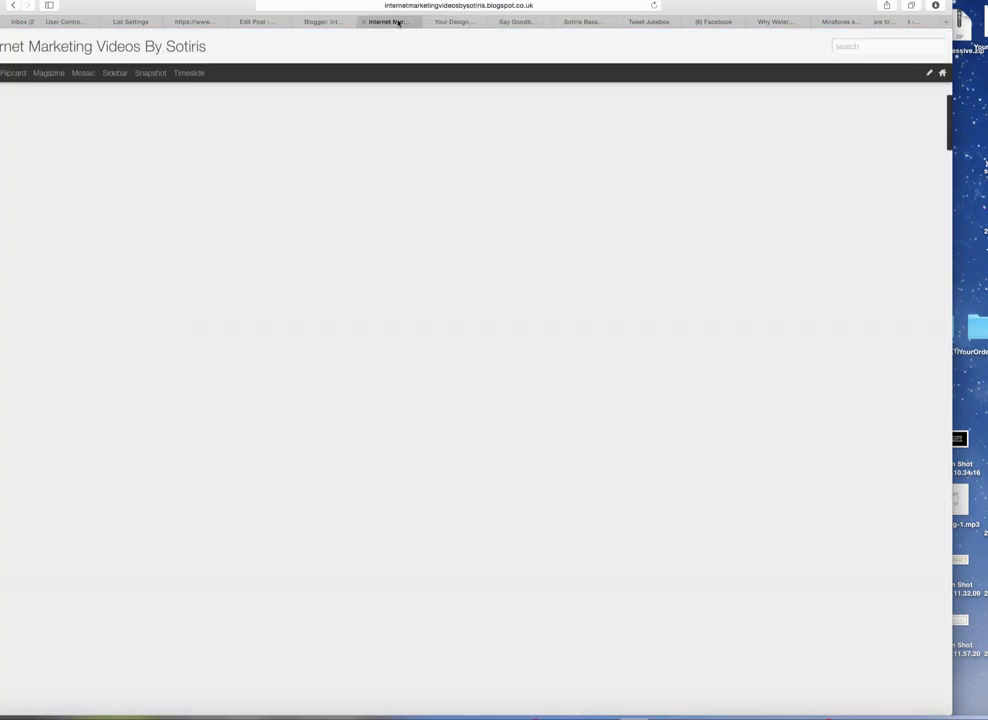
click(529, 22)
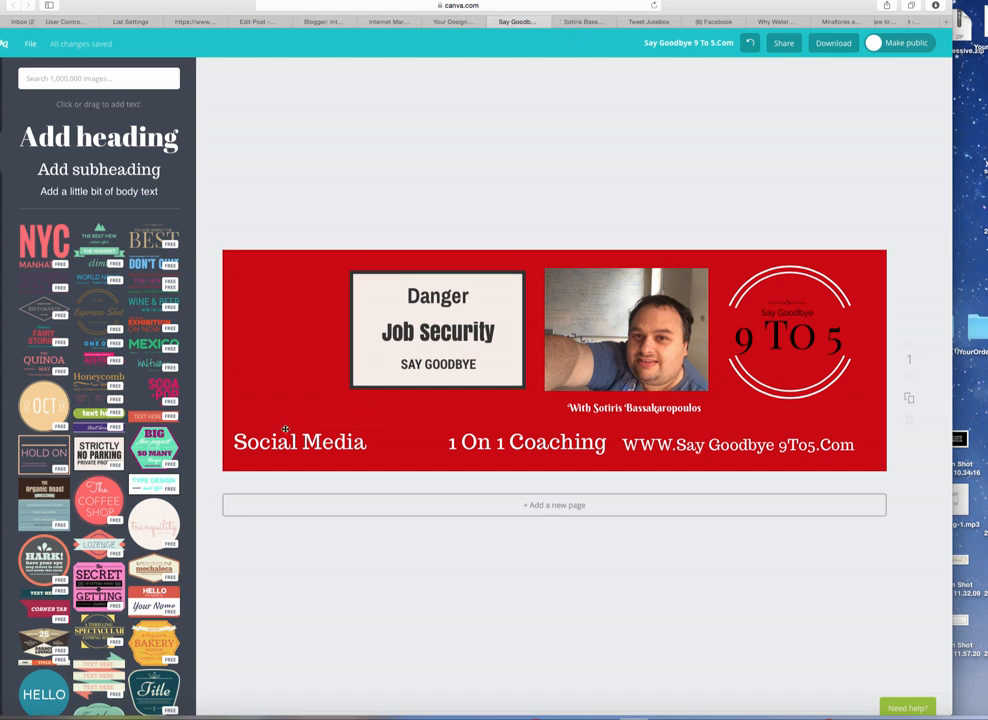
Step: Raise the Social Media and 1 On 1 Coaching texts into one row, comparing against the Twitter header
drag(291, 441, 291, 425)
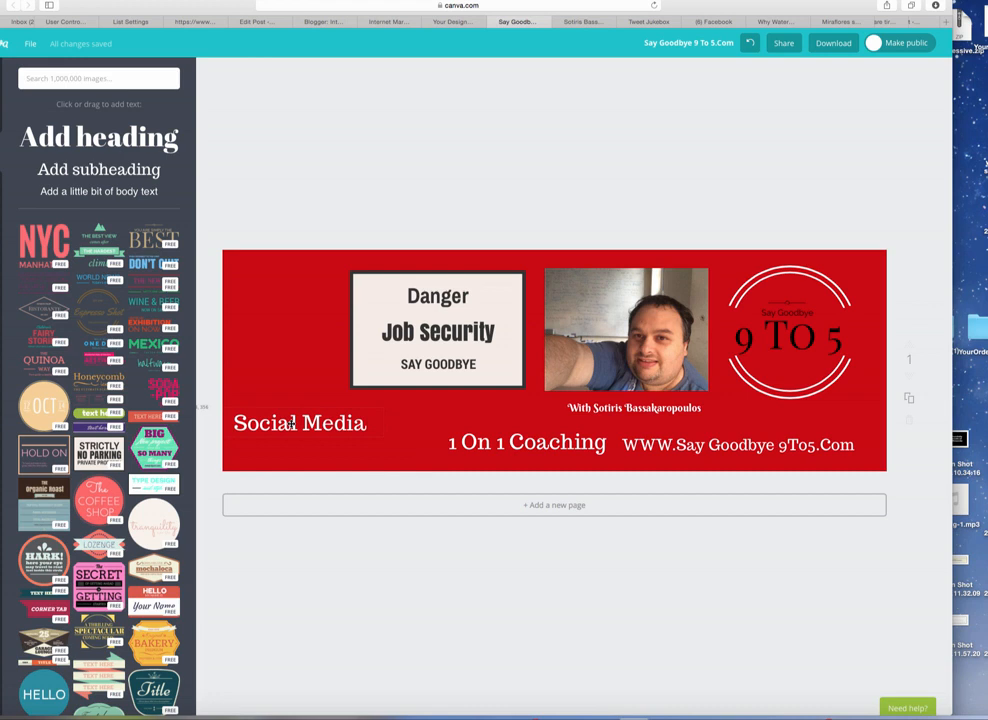
drag(291, 424, 291, 424)
drag(469, 441, 467, 423)
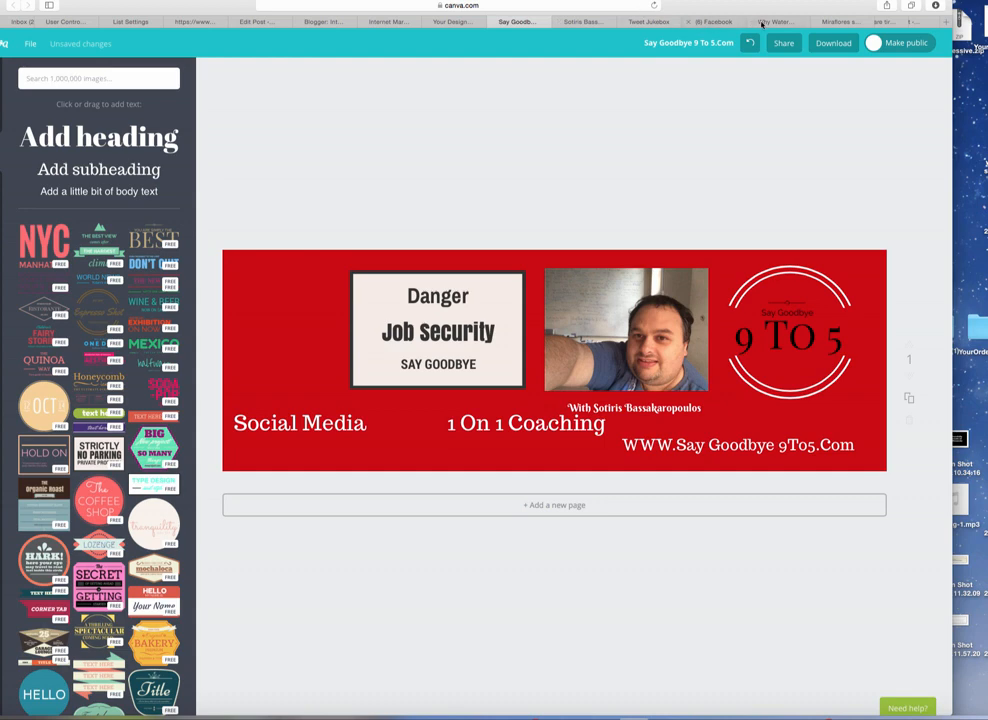
click(580, 22)
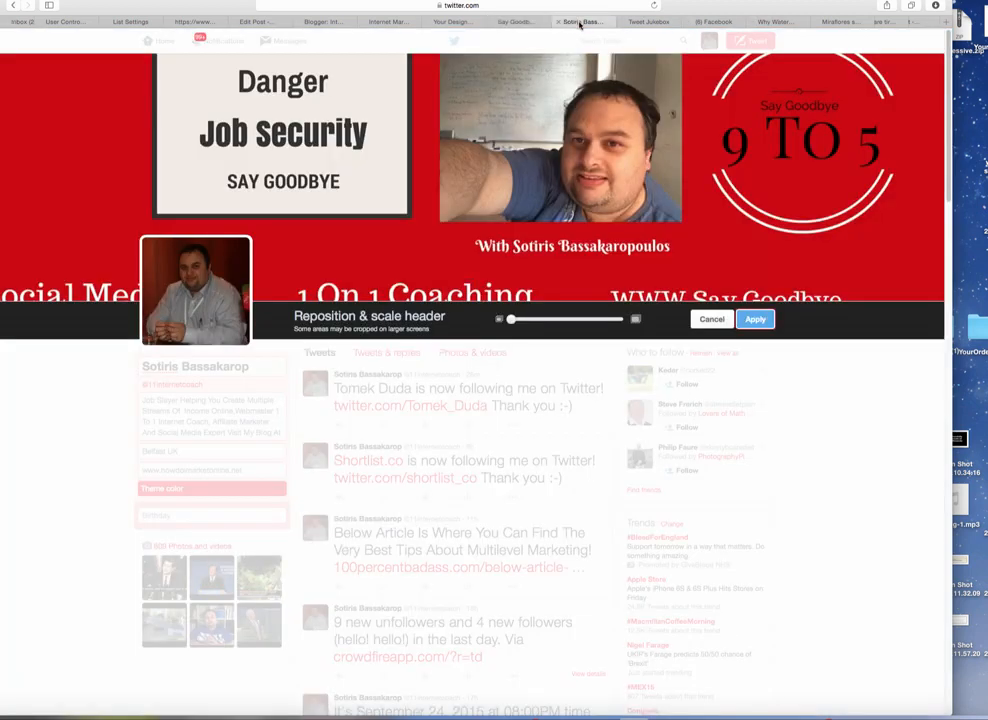
click(520, 22)
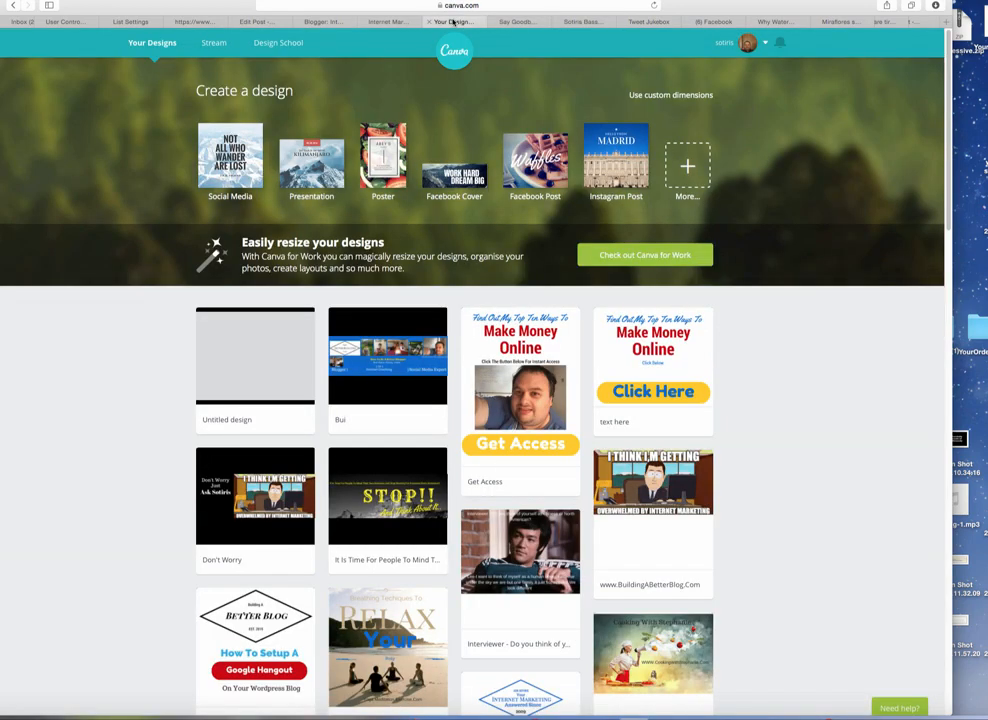
click(517, 22)
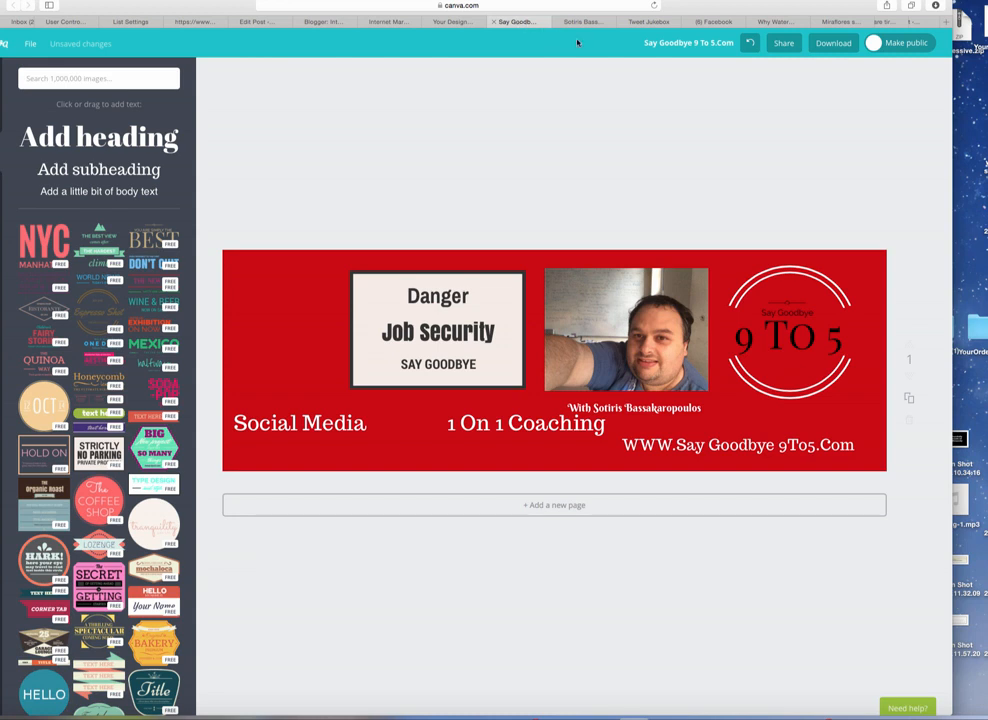
Step: Raise the website text into the same row and nudge the Danger box slightly lower
drag(679, 447, 679, 428)
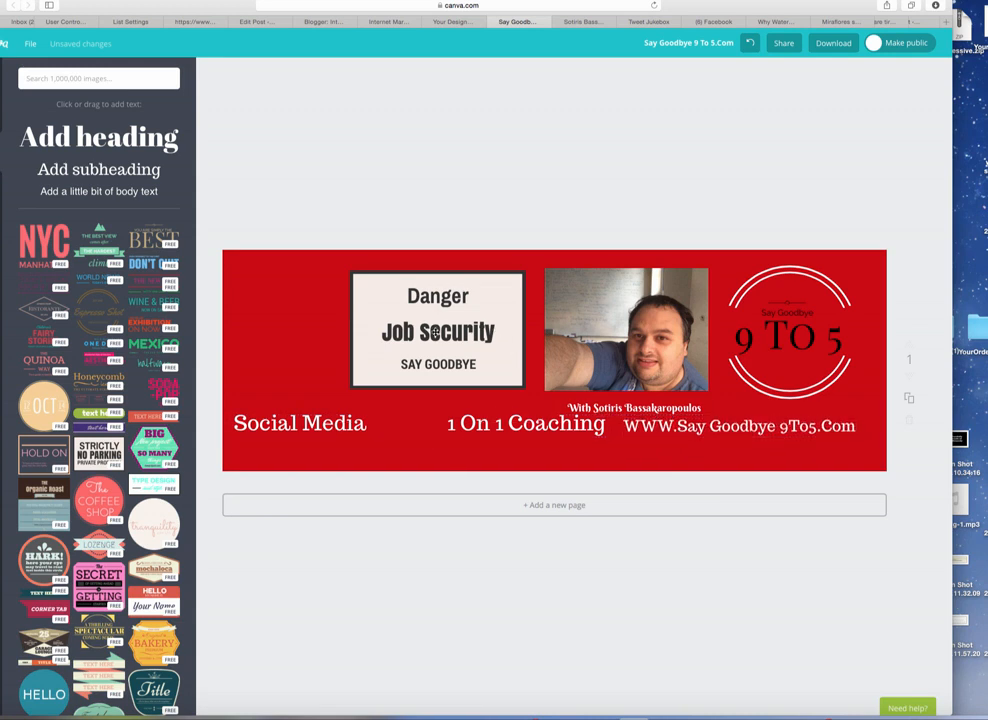
drag(435, 331, 435, 337)
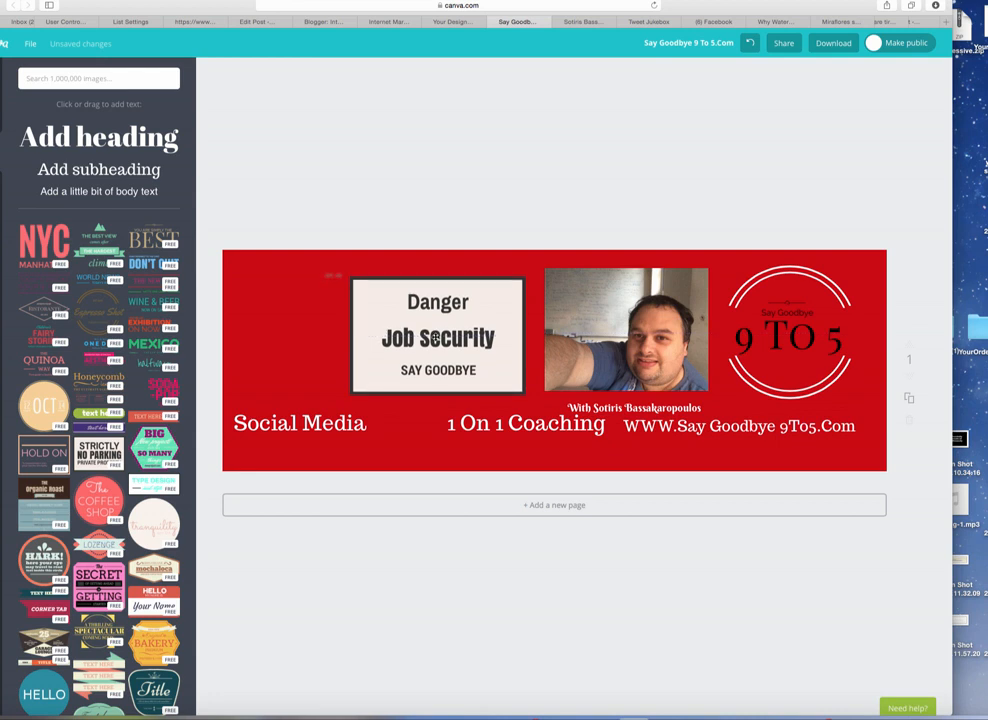
drag(434, 338, 433, 338)
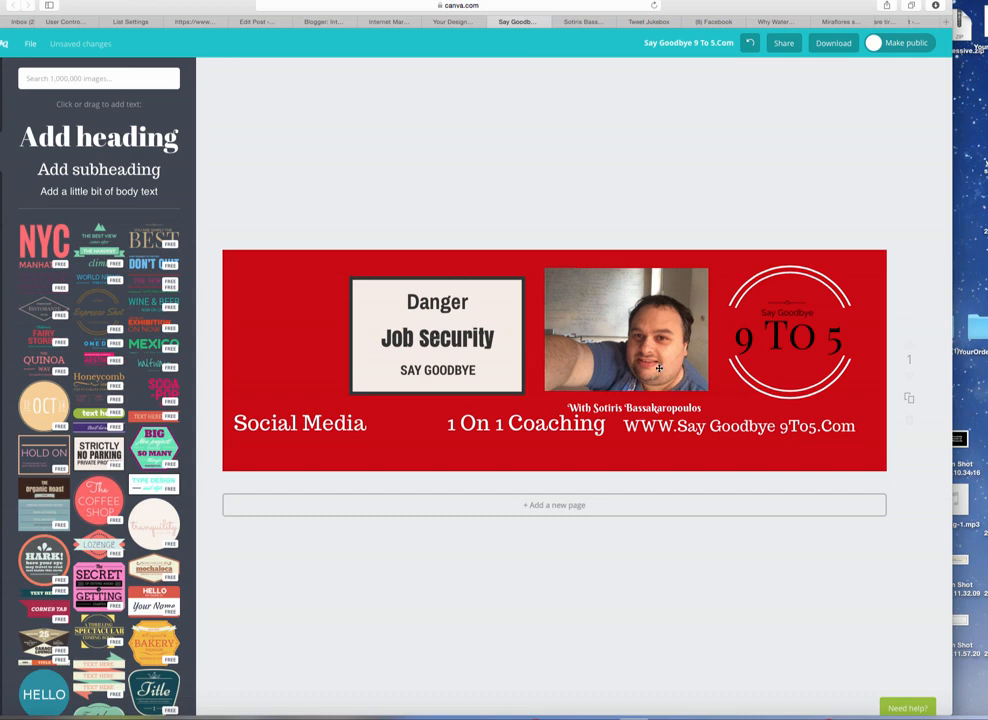
click(805, 426)
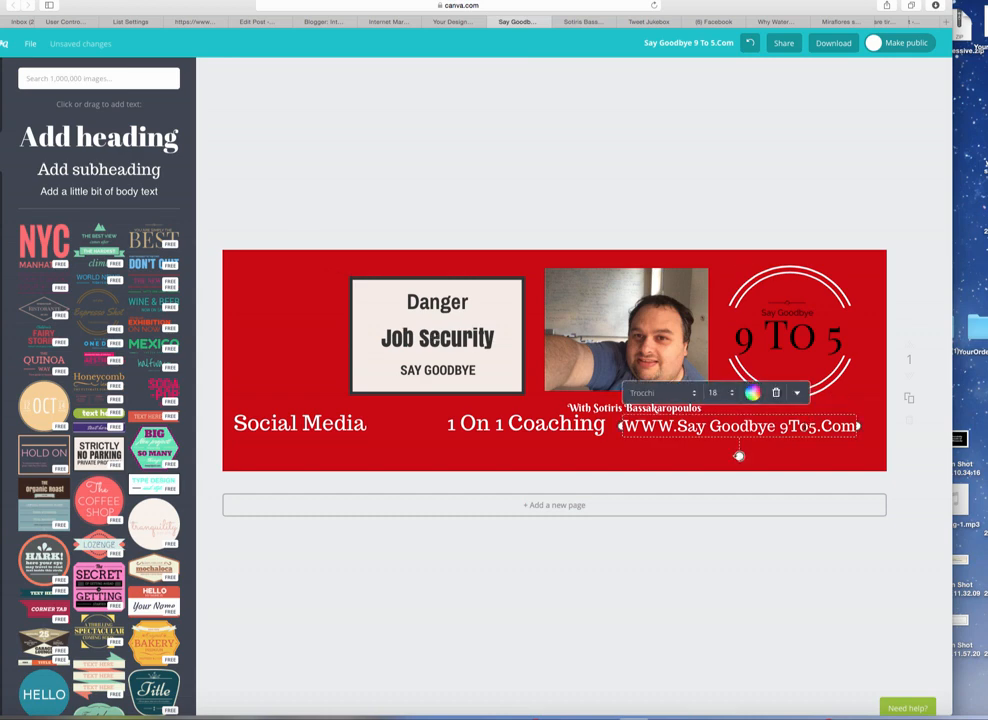
click(733, 394)
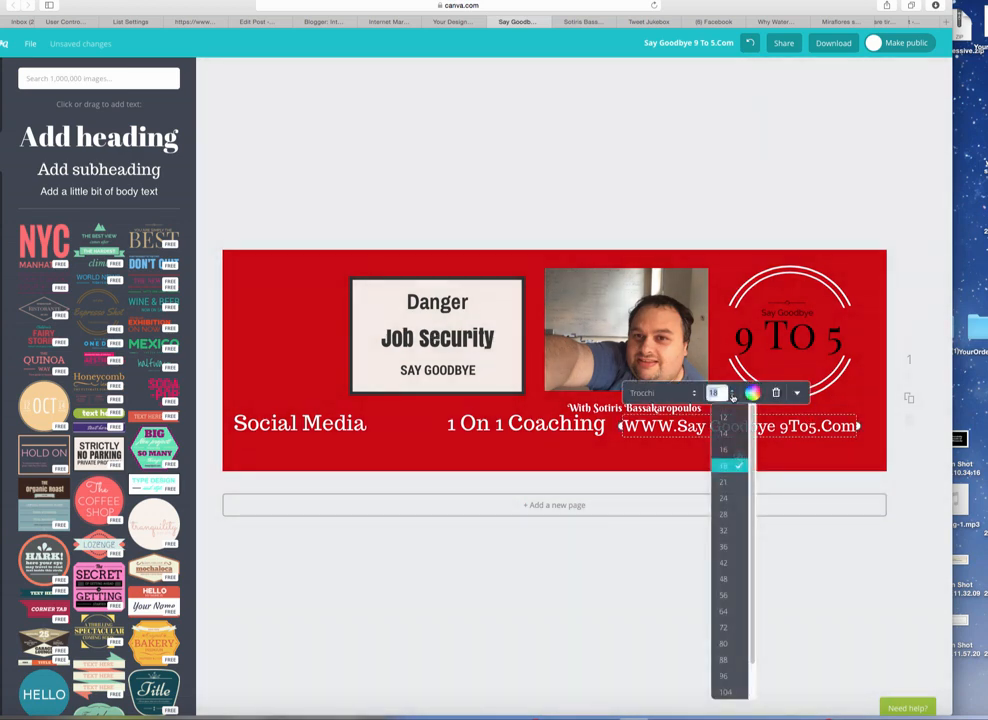
click(731, 435)
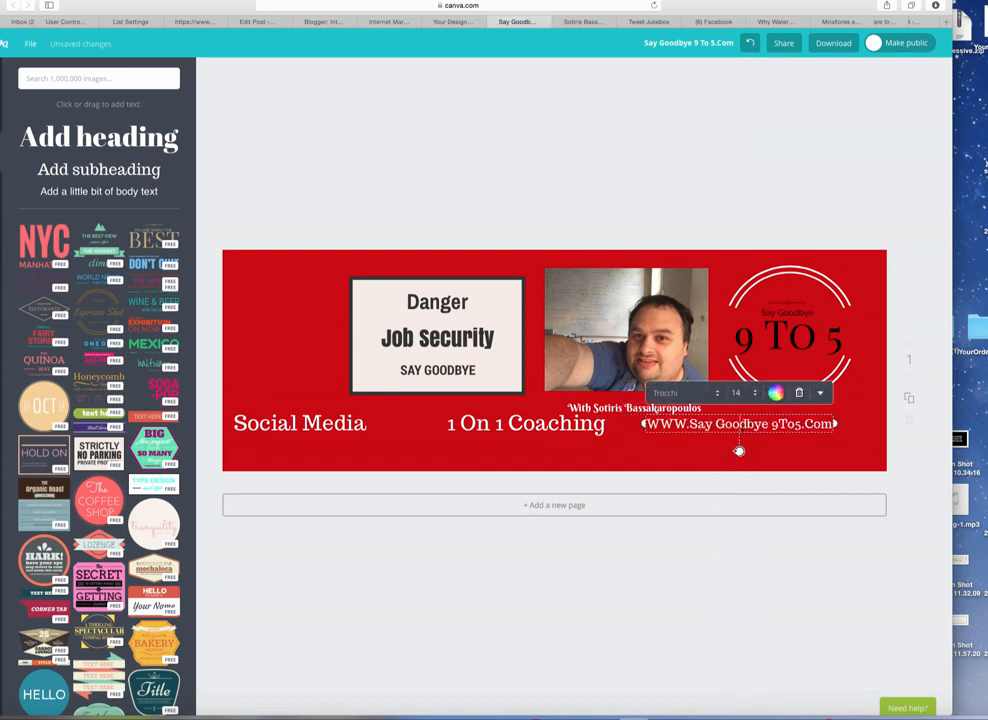
click(739, 451)
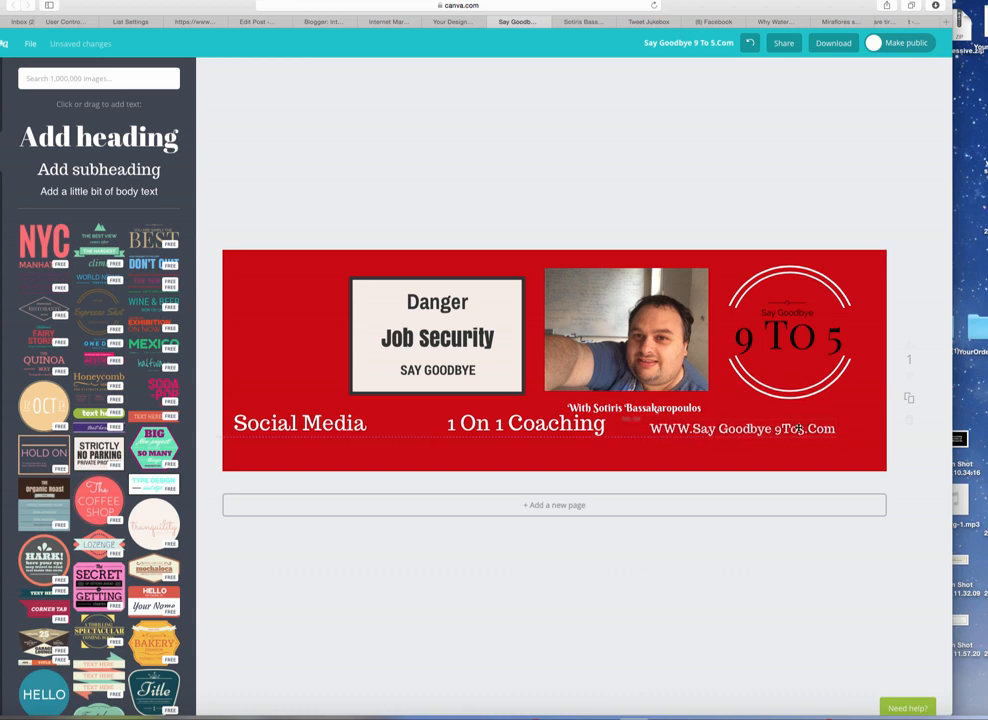
Step: Shift the website text slightly left and lower, nearer the 1 On 1 Coaching text
drag(795, 424, 799, 428)
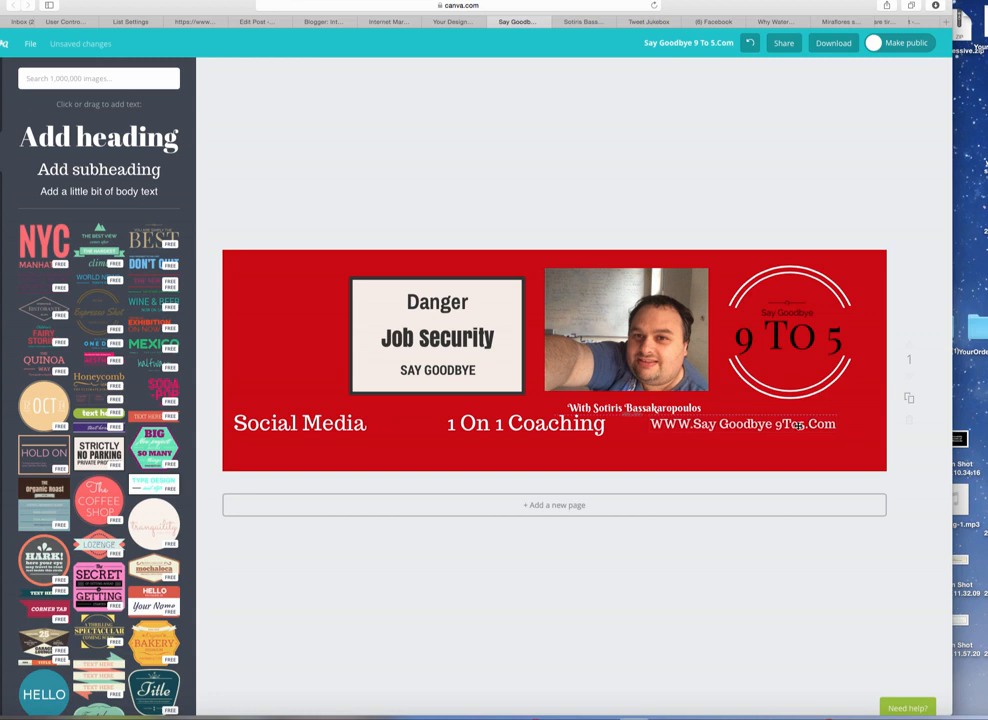
drag(800, 428, 781, 428)
click(856, 427)
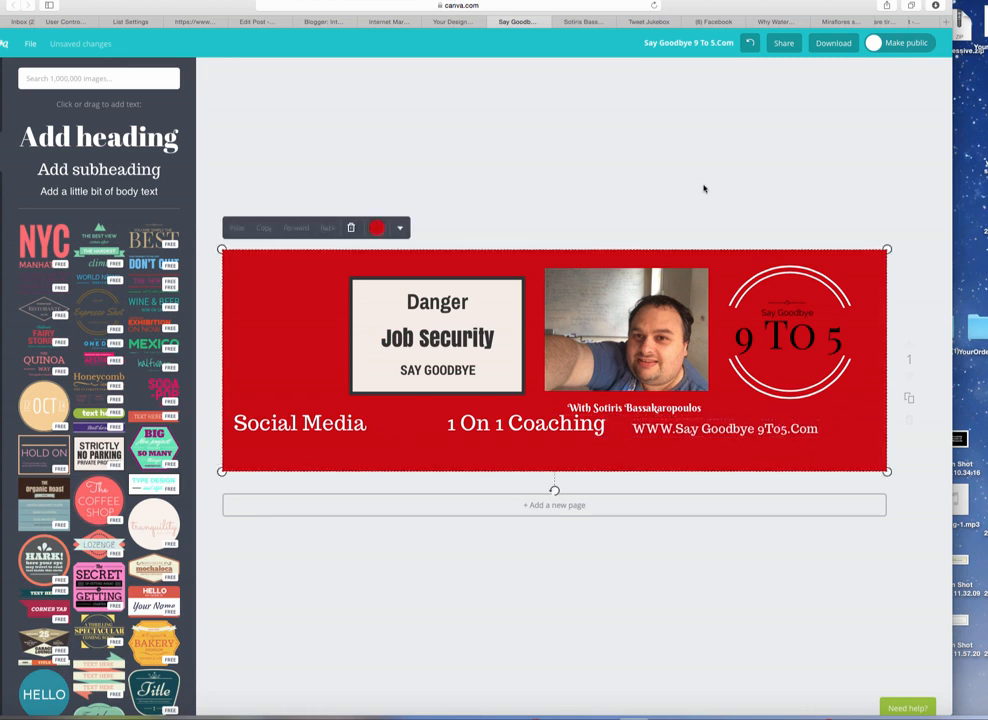
click(919, 315)
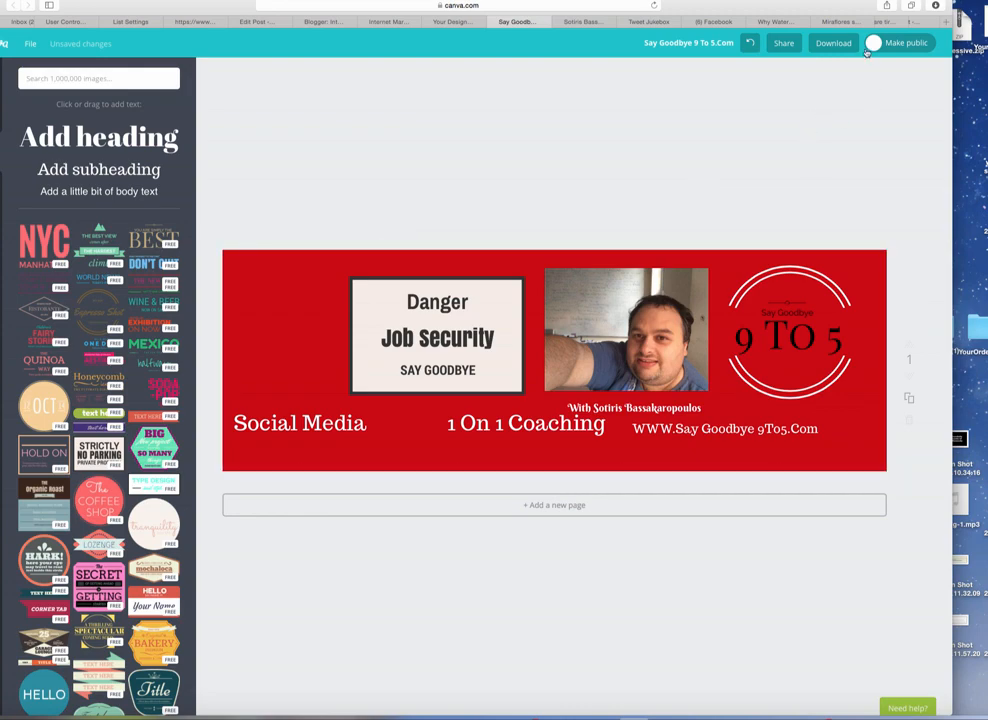
Step: Download the banner as a web JPG (Say Goodbye 9 To 5.Com-2.jpg), review it in Preview, then close it
click(835, 44)
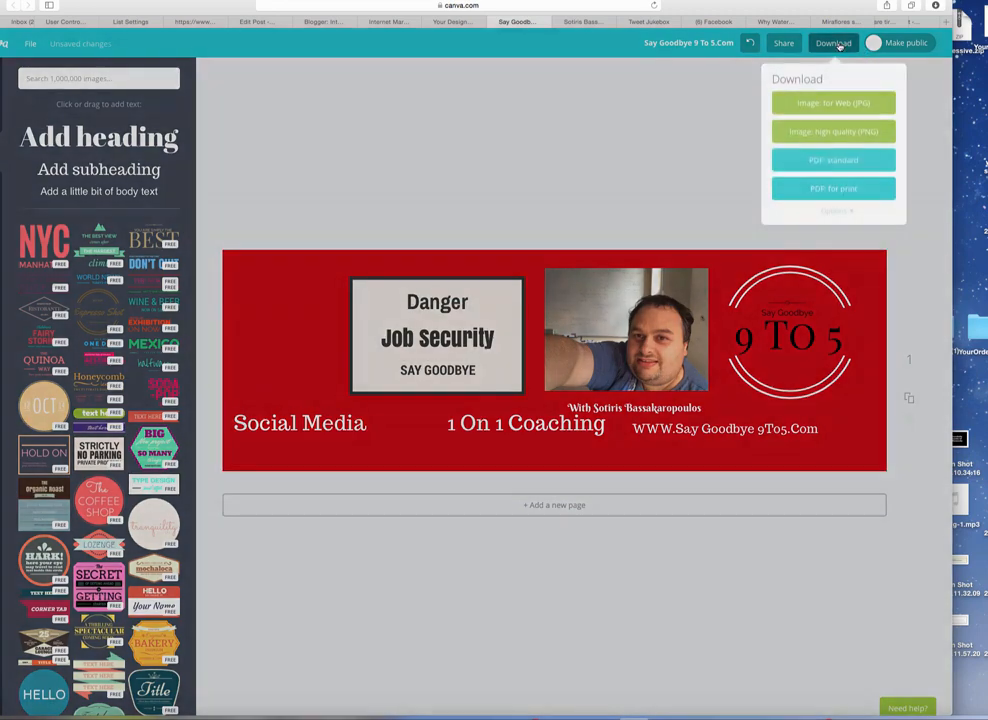
click(822, 101)
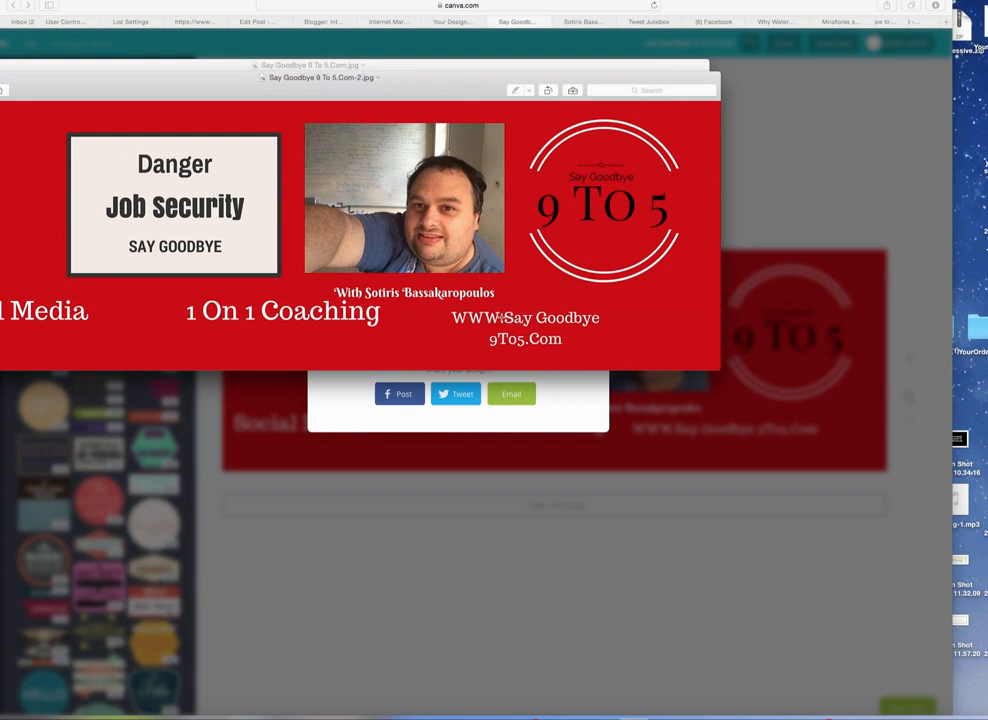
drag(452, 96, 487, 115)
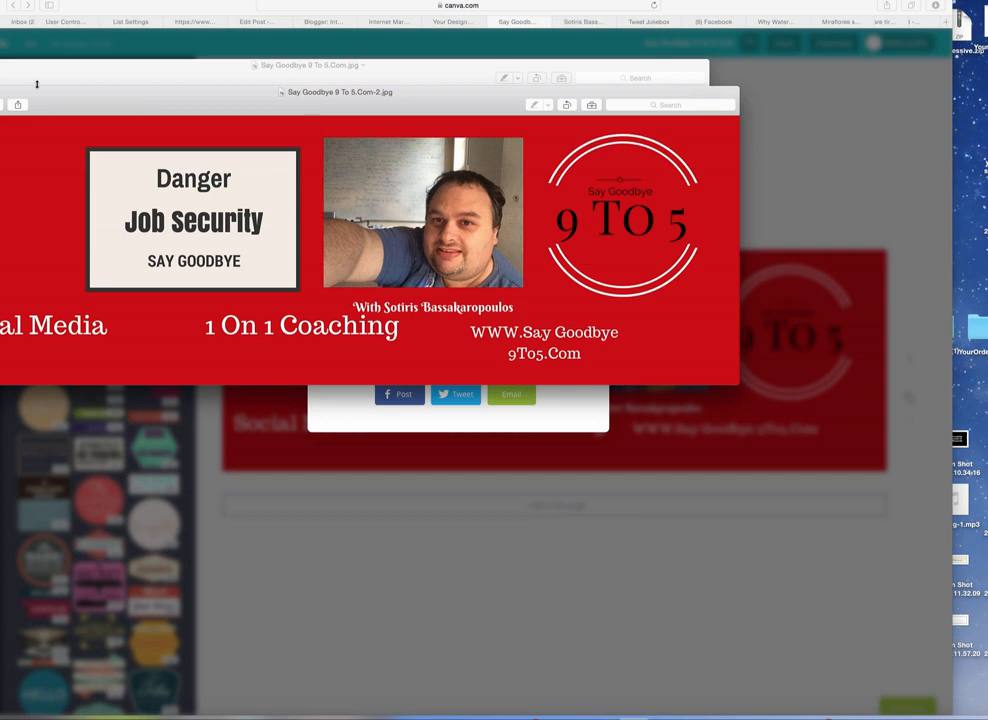
drag(43, 99, 44, 106)
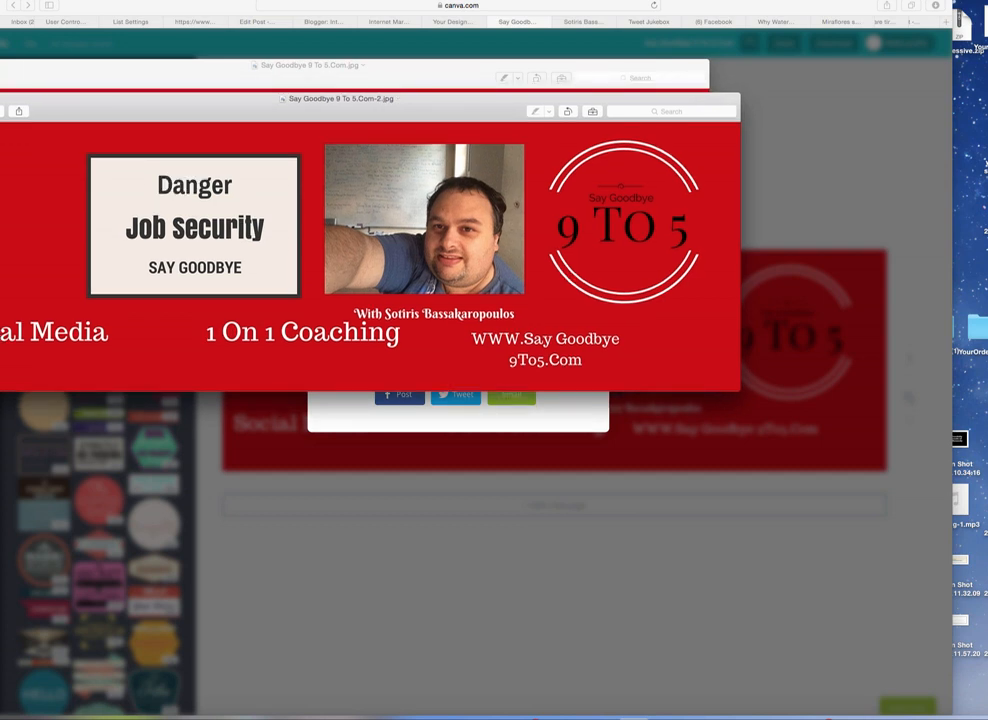
key(super+w)
key(super+w)
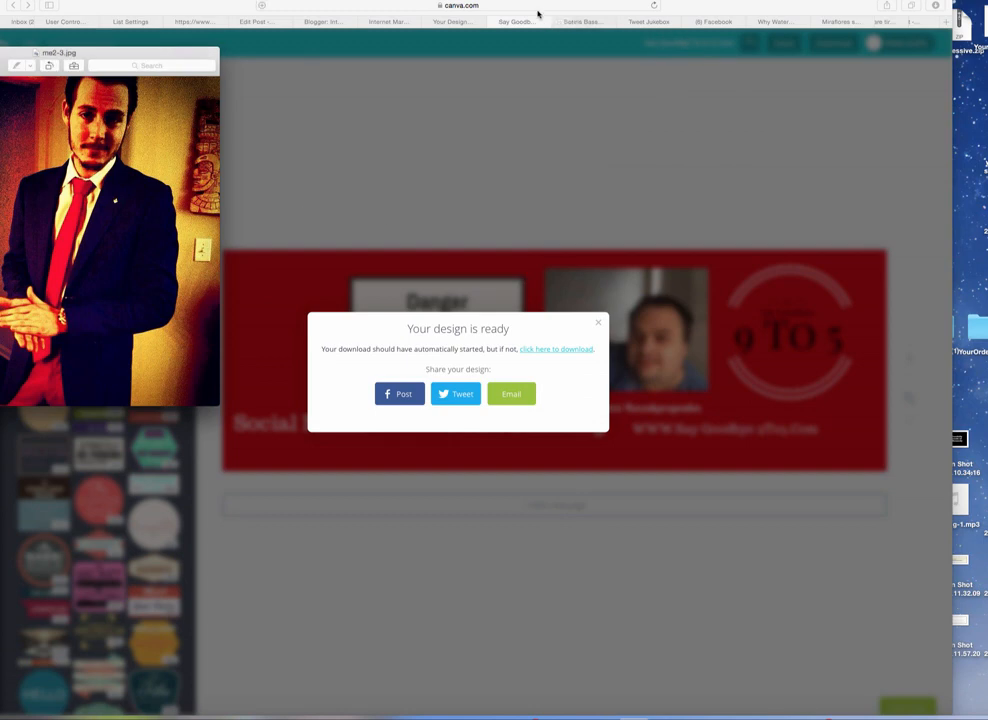
key(super+w)
click(598, 327)
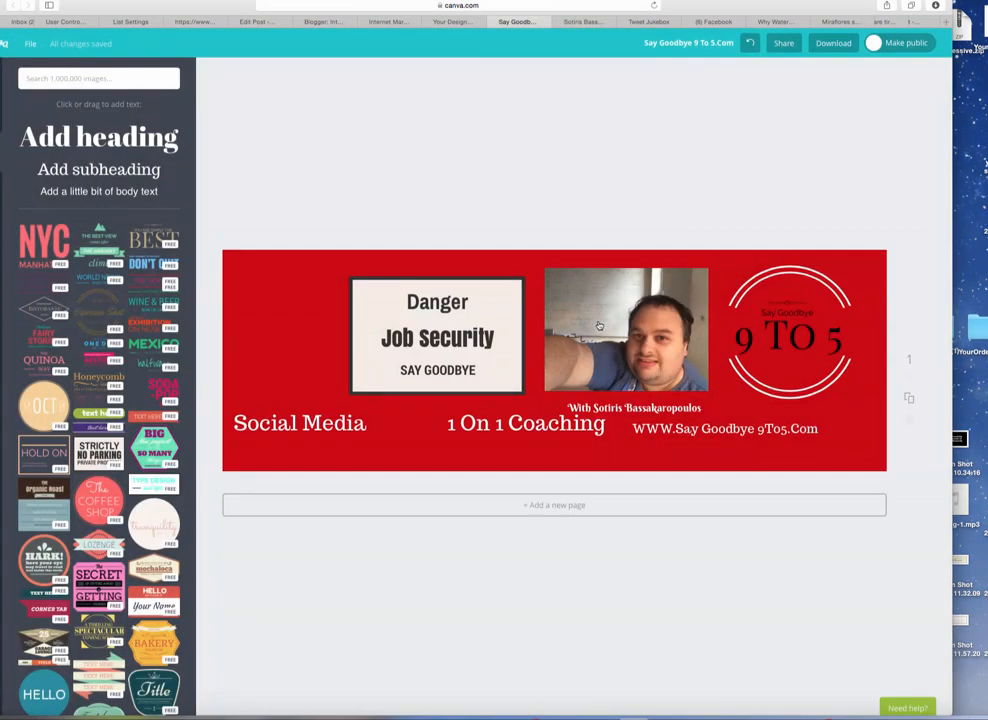
click(724, 429)
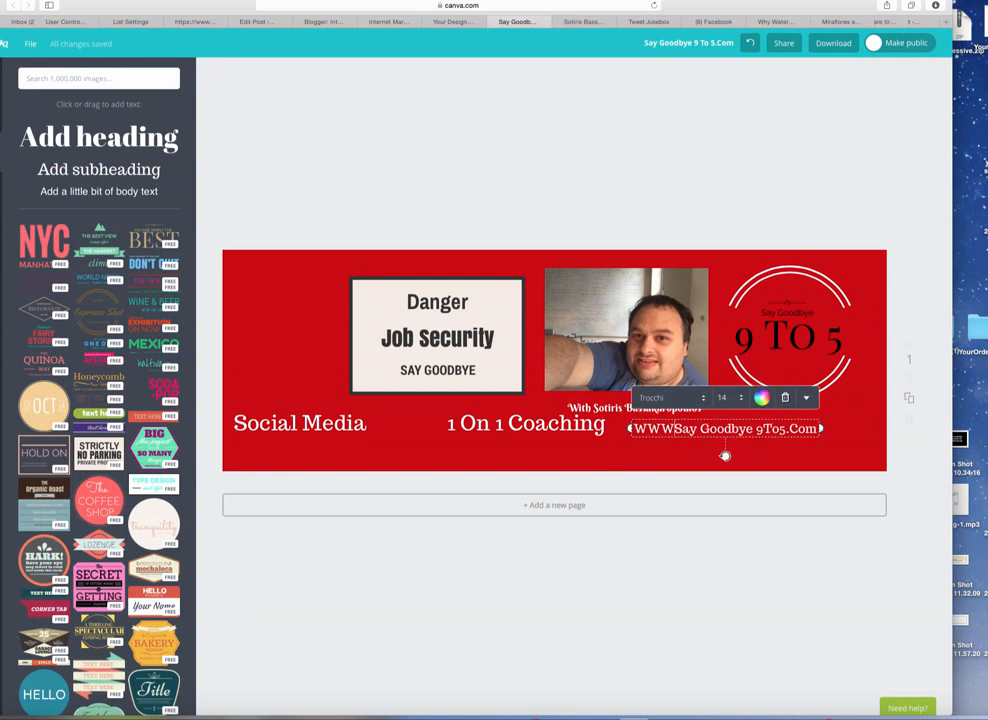
key(BackSpace)
key(BackSpace)
key(BackSpace)
key(BackSpace)
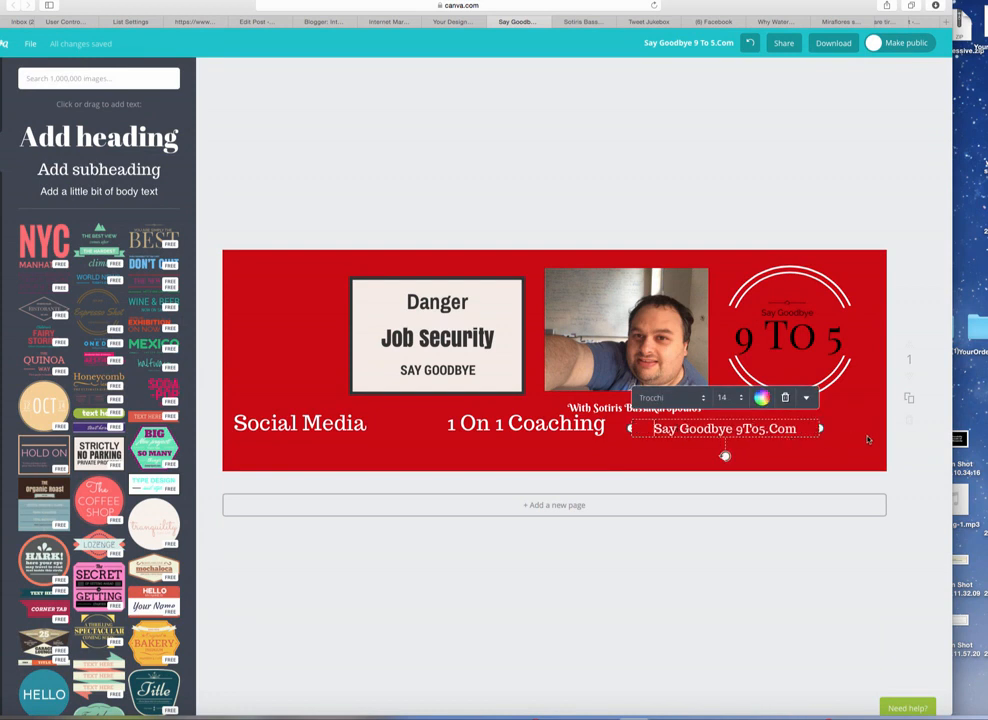
click(845, 442)
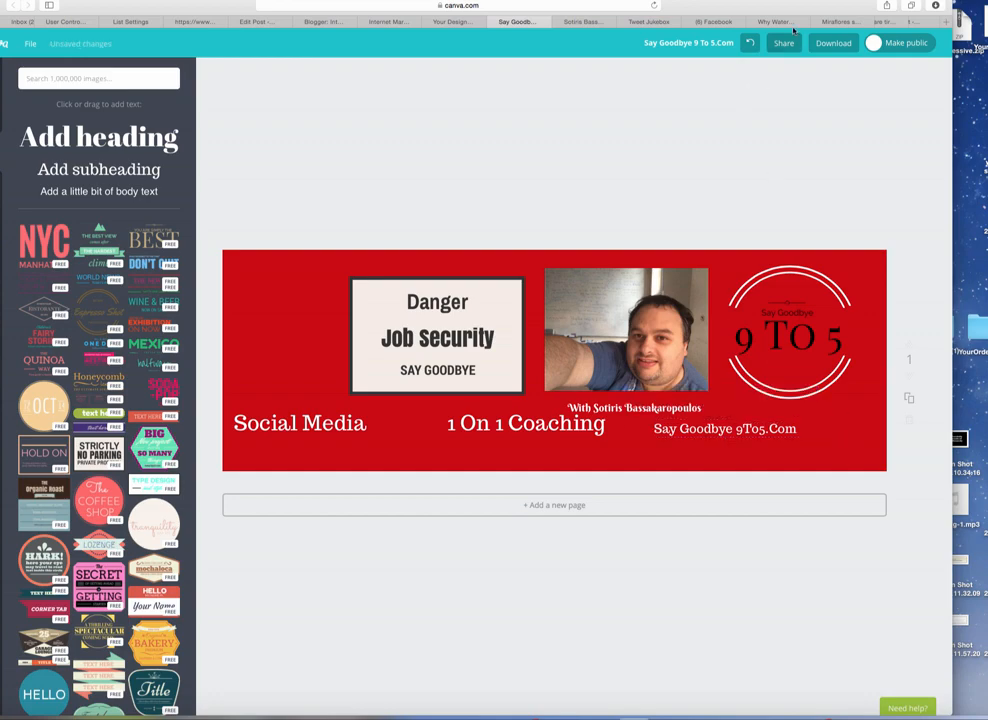
Step: Download the updated banner as a web JPG (Say Goodbye 9 To 5.Com-3.jpg)
click(822, 43)
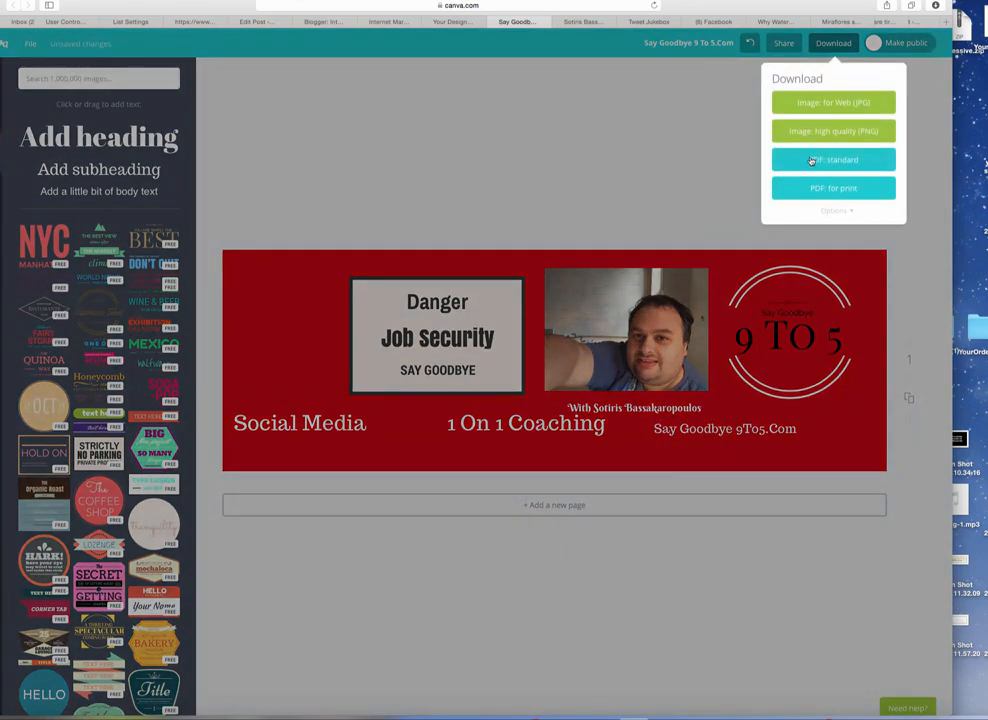
click(807, 101)
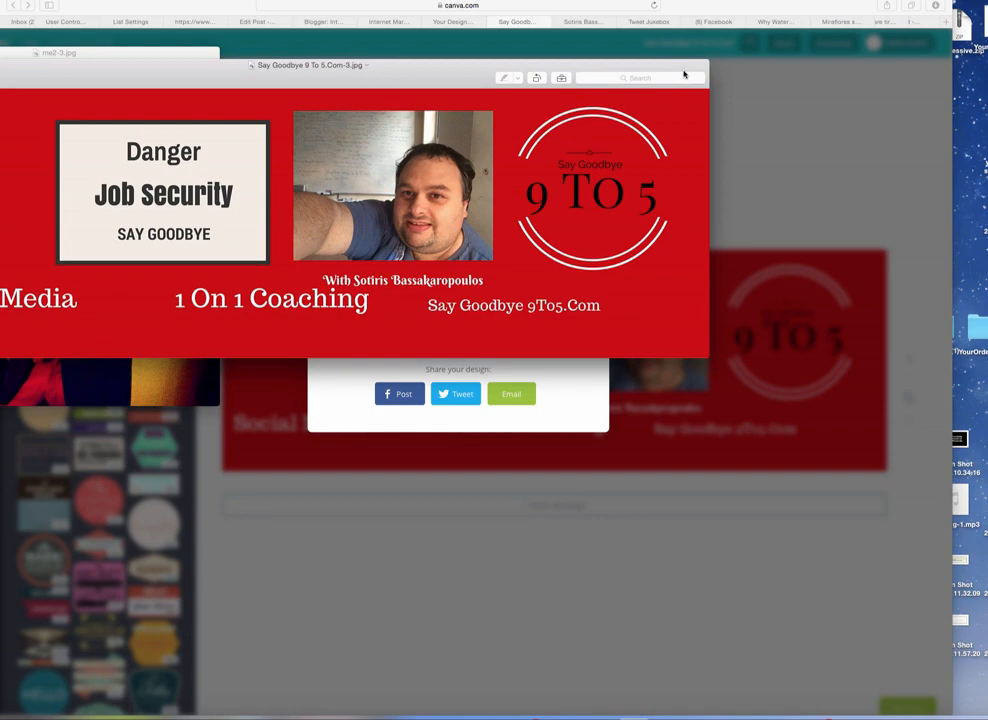
click(585, 22)
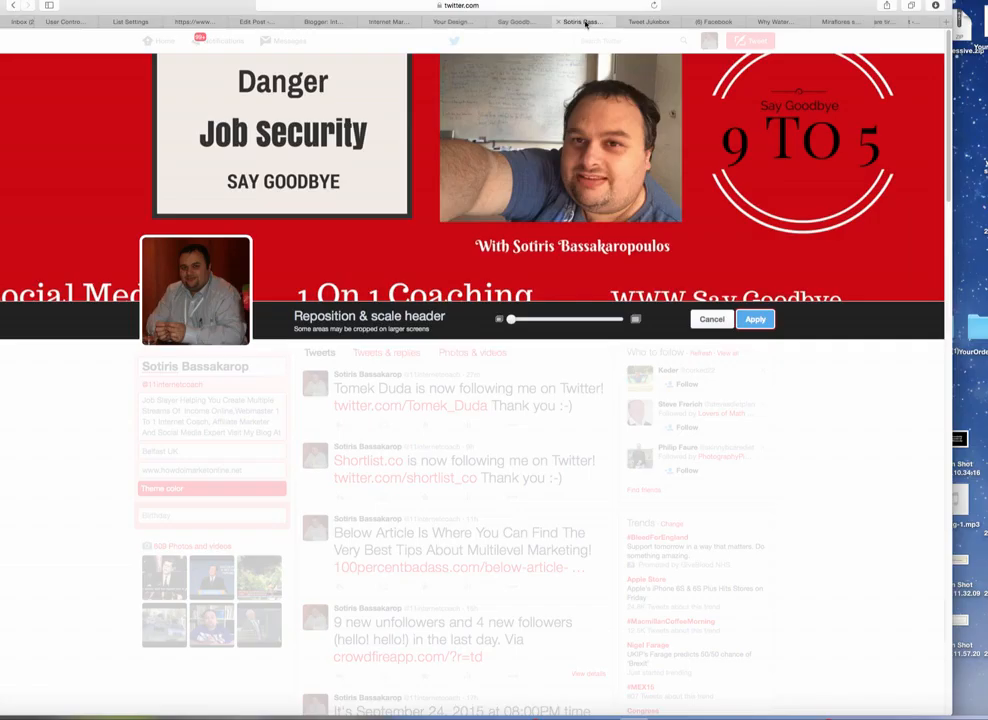
Step: Discard the pending header and load Say Goodbye 9 To 5.Com-3.jpg from Downloads as the header photo
click(712, 319)
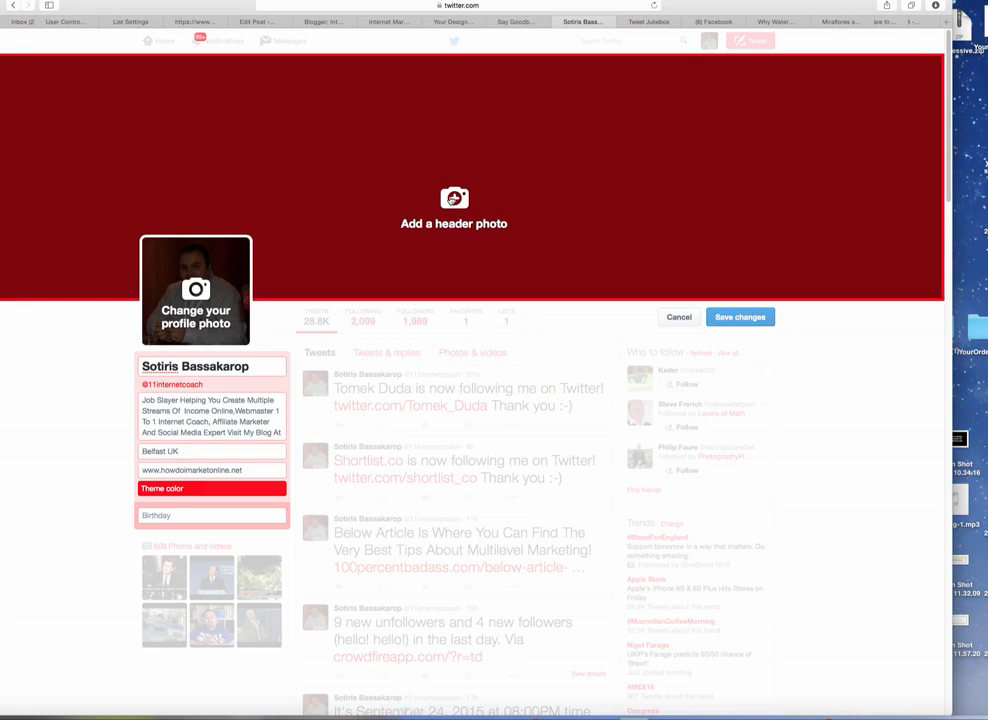
click(453, 199)
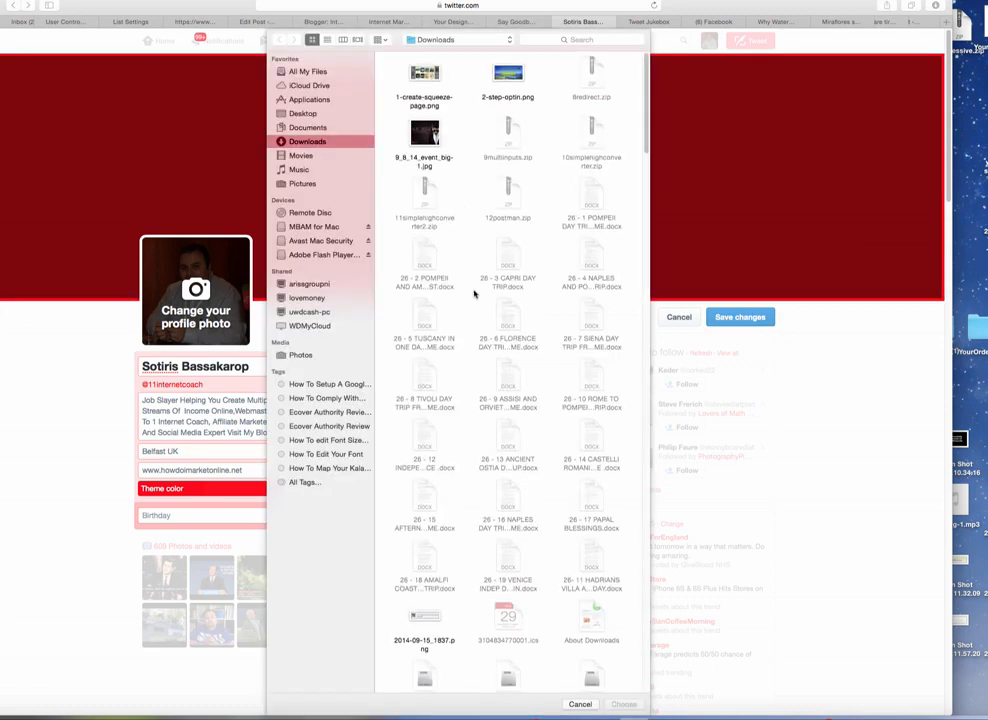
scroll(476, 293, down, 5)
scroll(476, 293, down, 20)
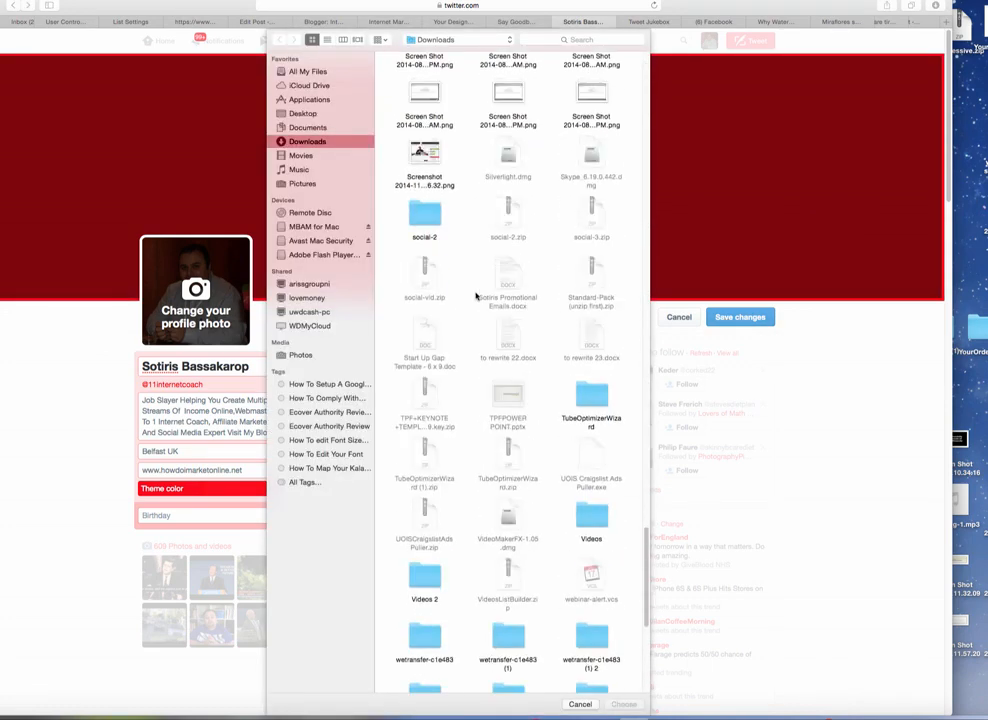
scroll(476, 296, up, 15)
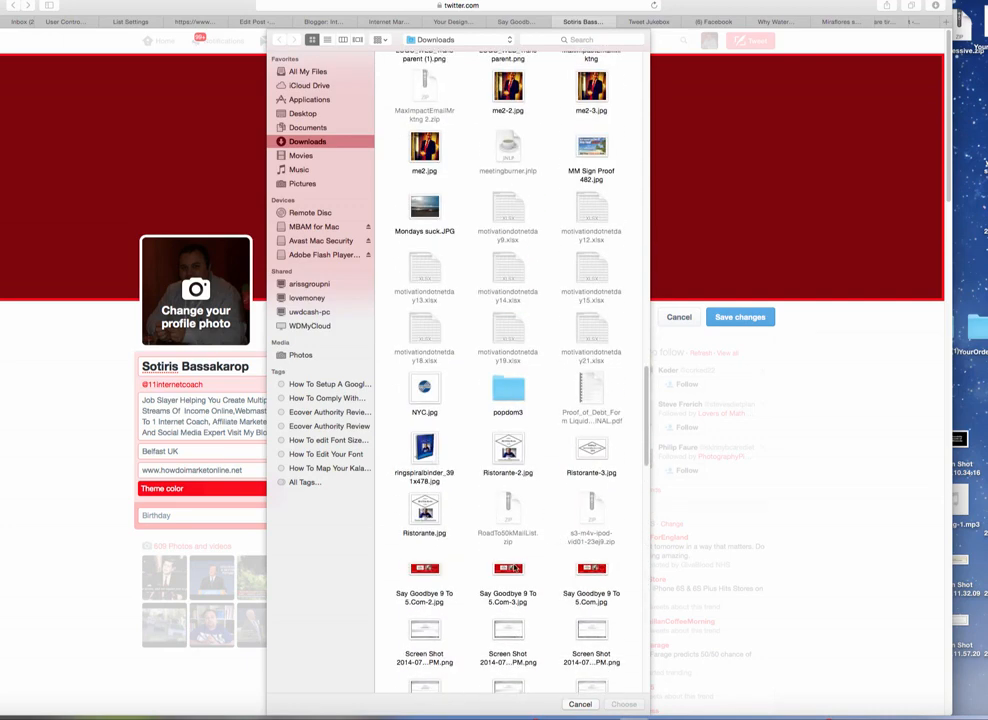
click(512, 570)
click(624, 704)
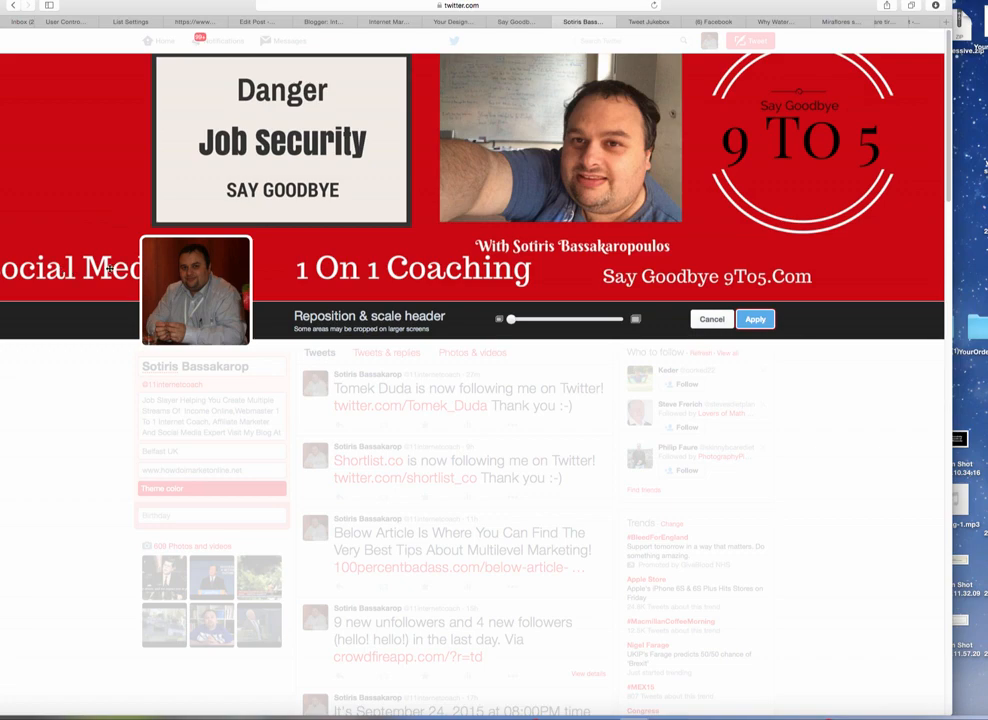
Step: In the Say Goodbye Canva design, nudge the Social Media text slightly left
drag(851, 11, 831, 53)
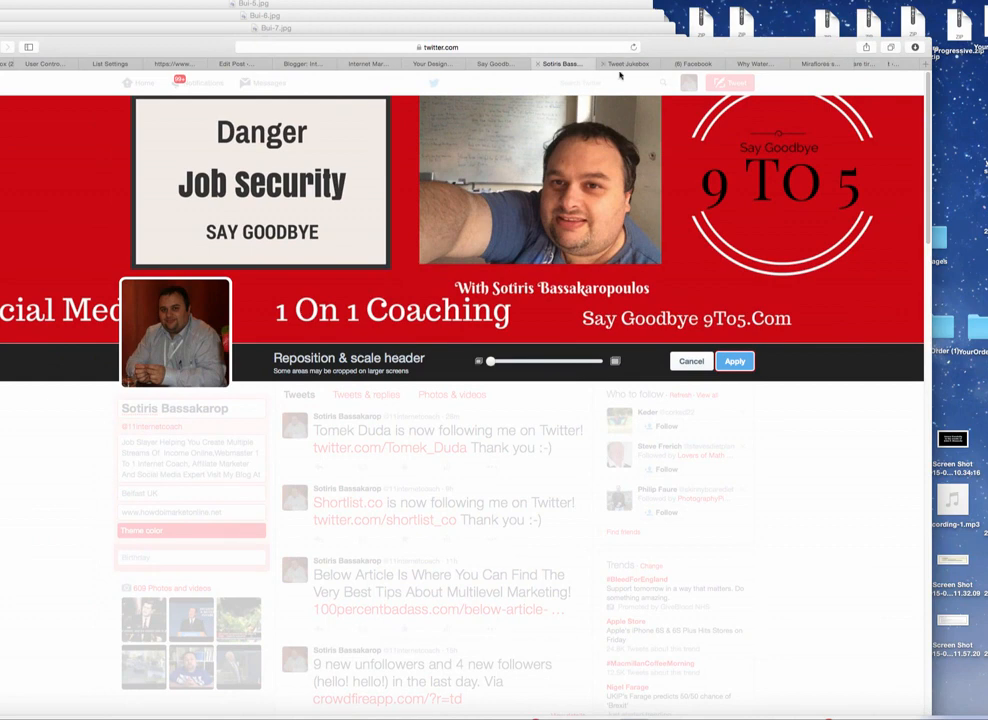
click(434, 64)
click(494, 64)
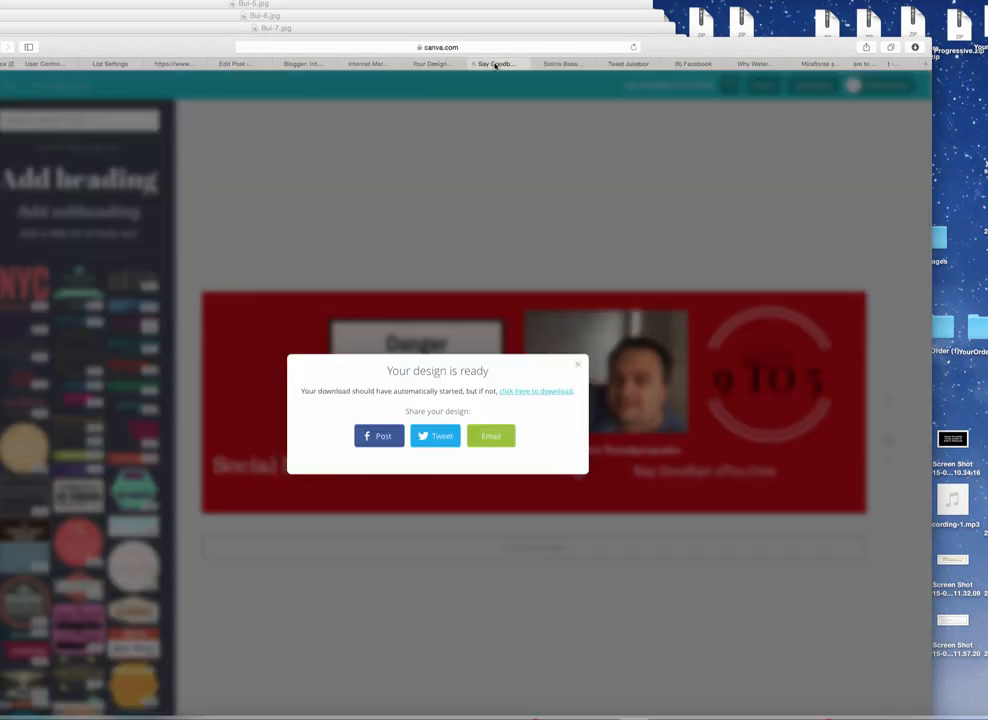
click(580, 366)
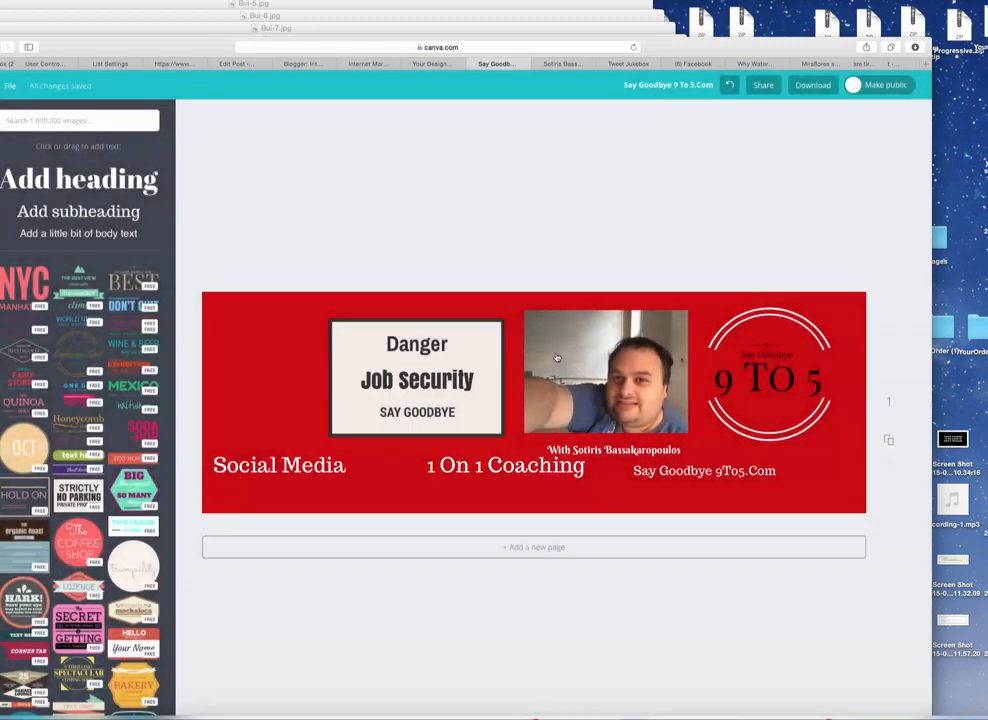
drag(292, 466, 280, 466)
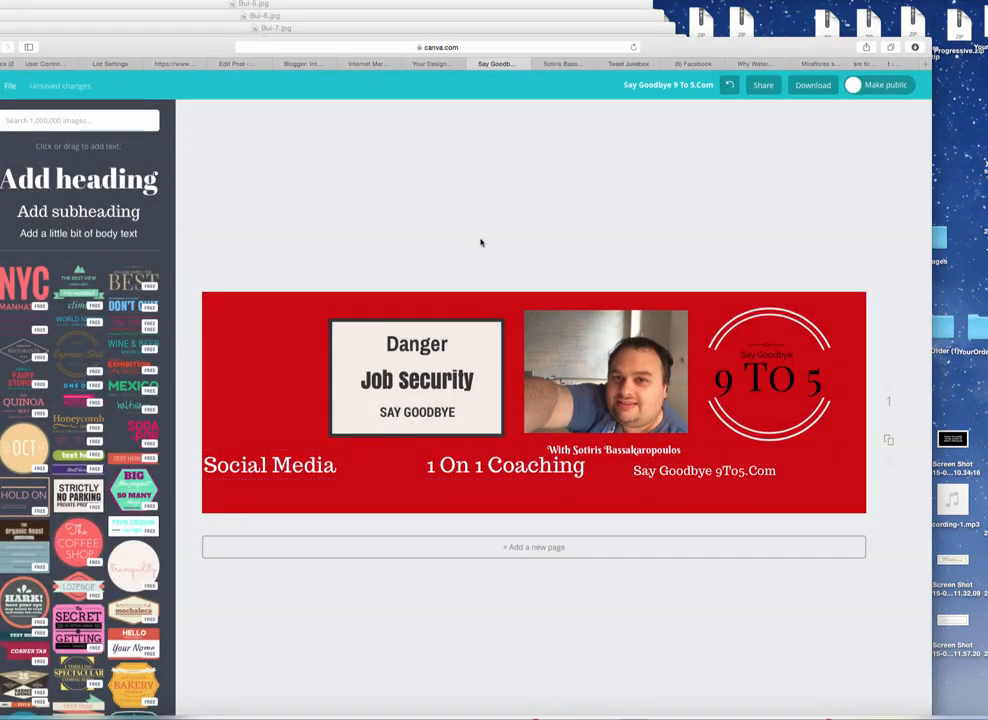
Step: Download the design as an image (Say Goodbye 9 To 5.Com-4.jpg) and close the Preview windows
click(813, 85)
click(814, 143)
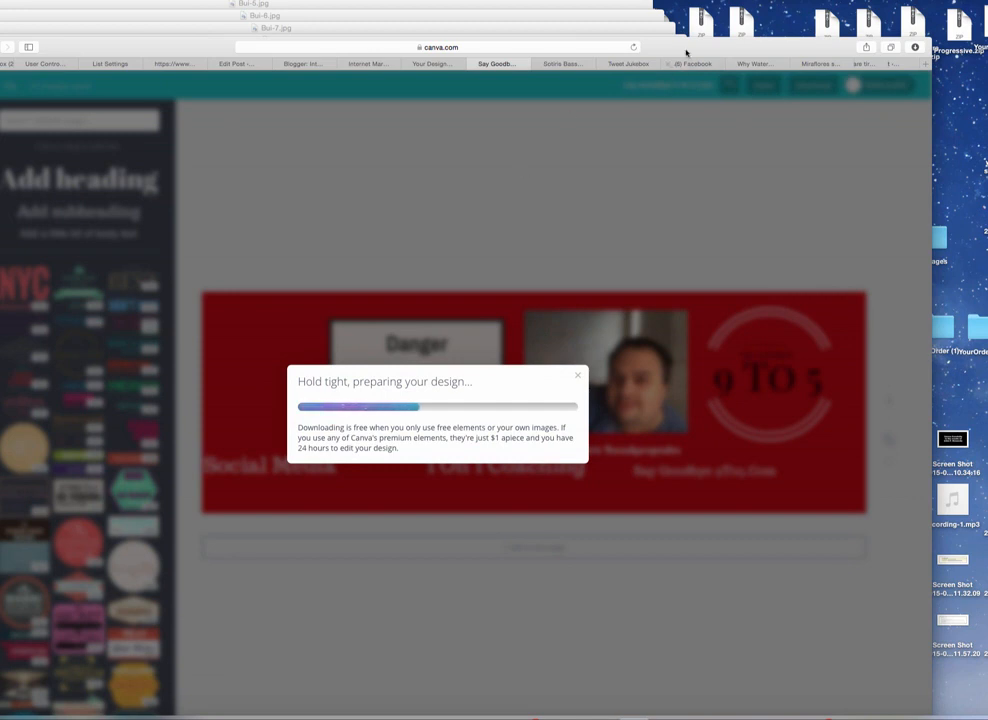
click(566, 64)
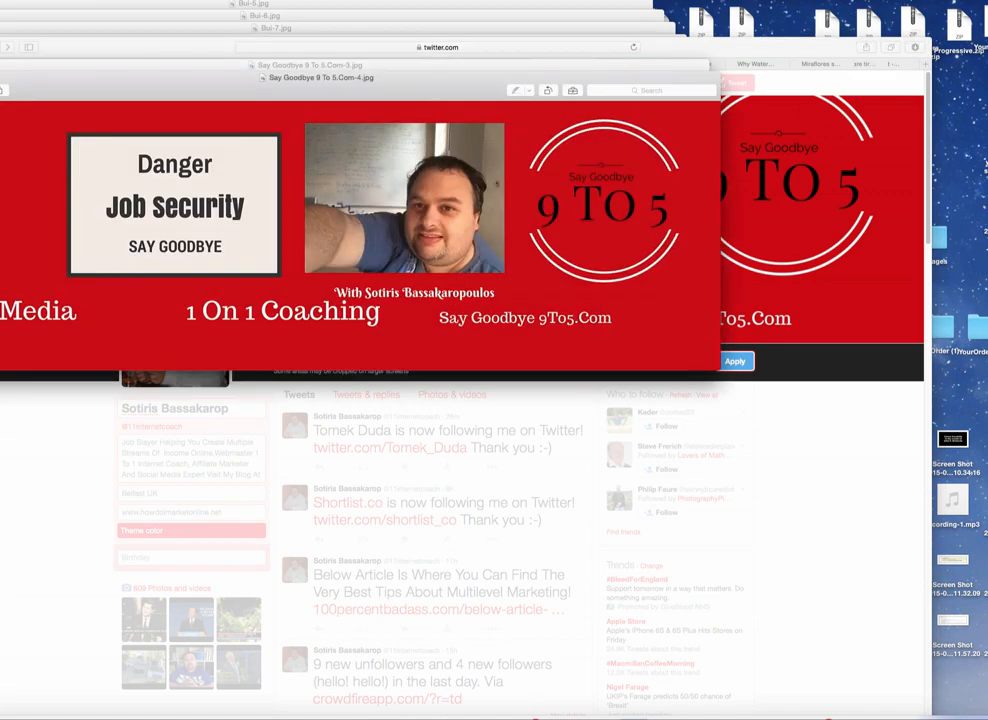
key(super+w)
key(super+w)
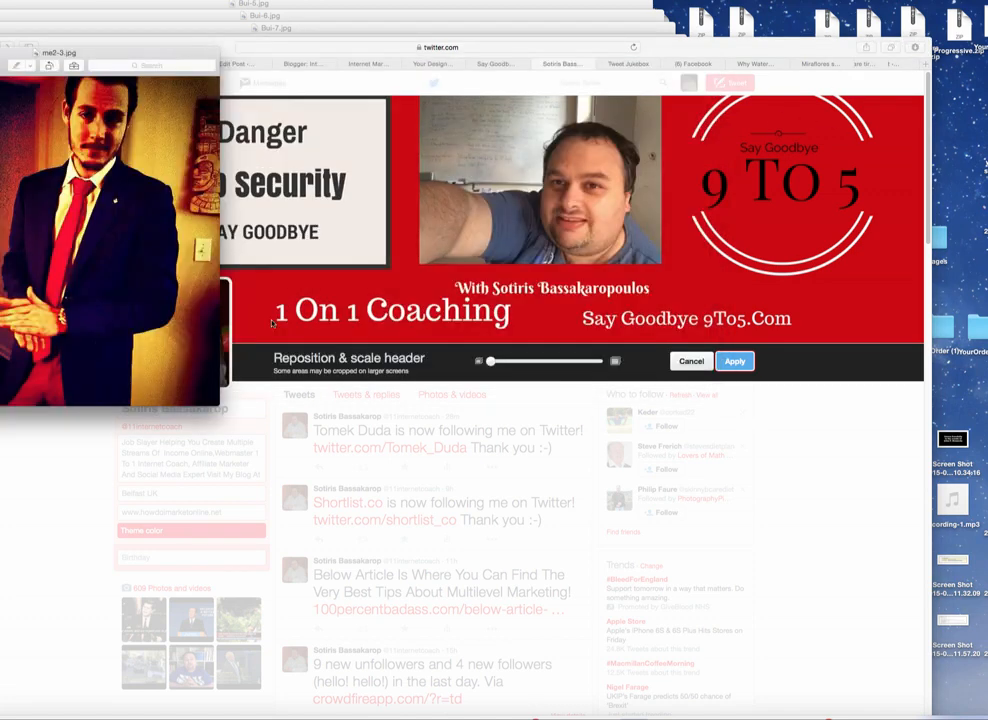
key(super+w)
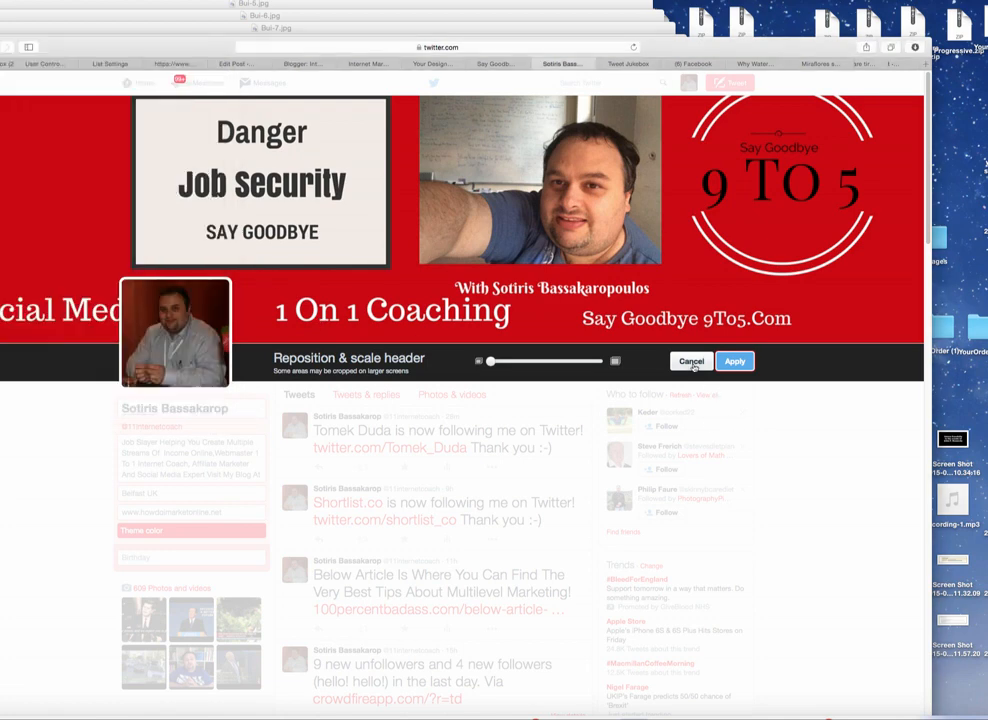
Step: Cancel the pending header and load Say Goodbye 9 To 5.Com-4.jpg from Downloads as the header photo
click(692, 362)
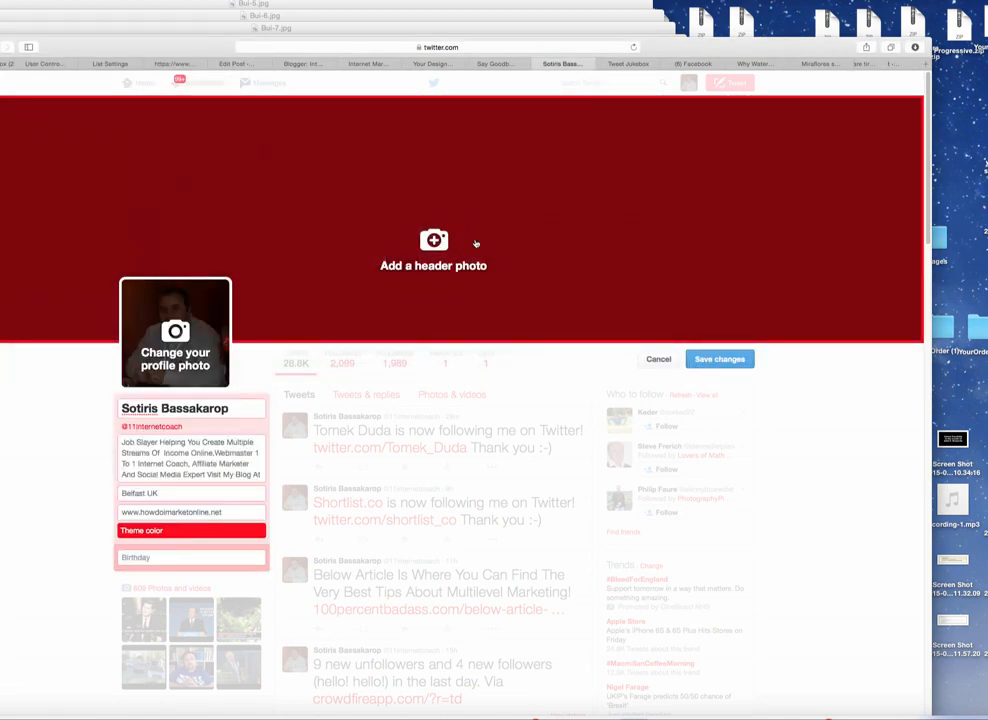
click(550, 233)
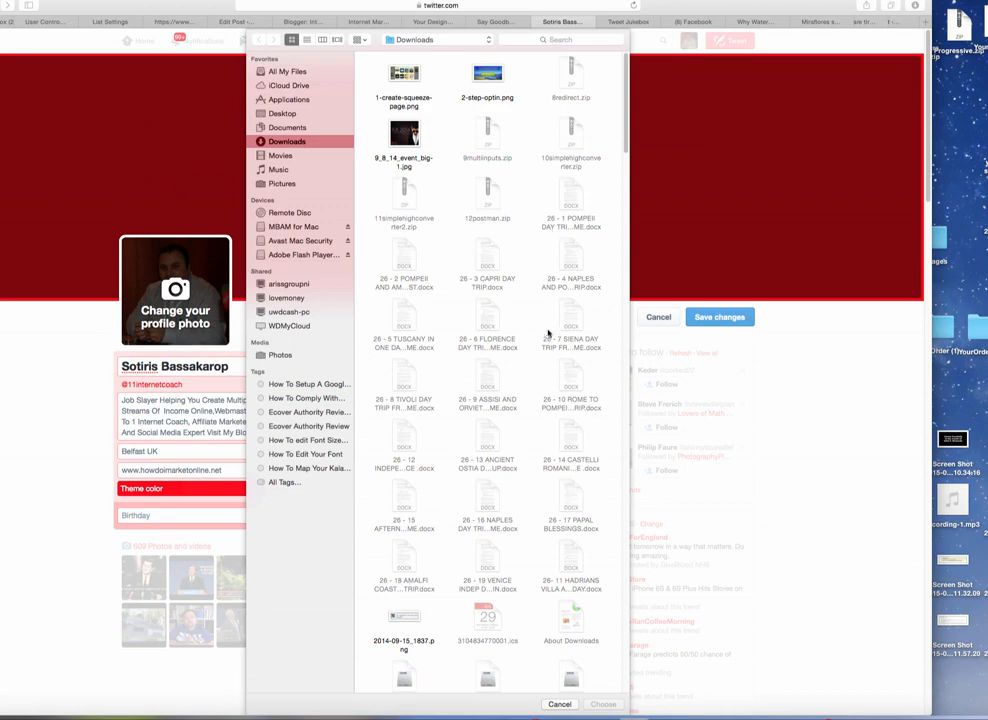
scroll(548, 336, down, 5)
scroll(548, 336, down, 15)
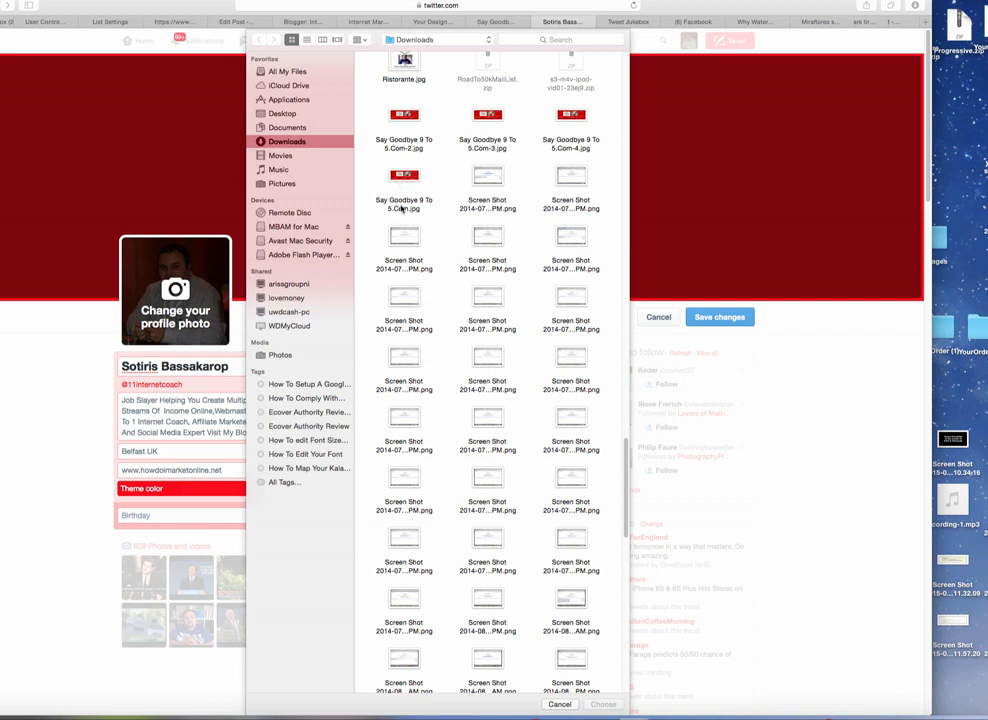
click(570, 120)
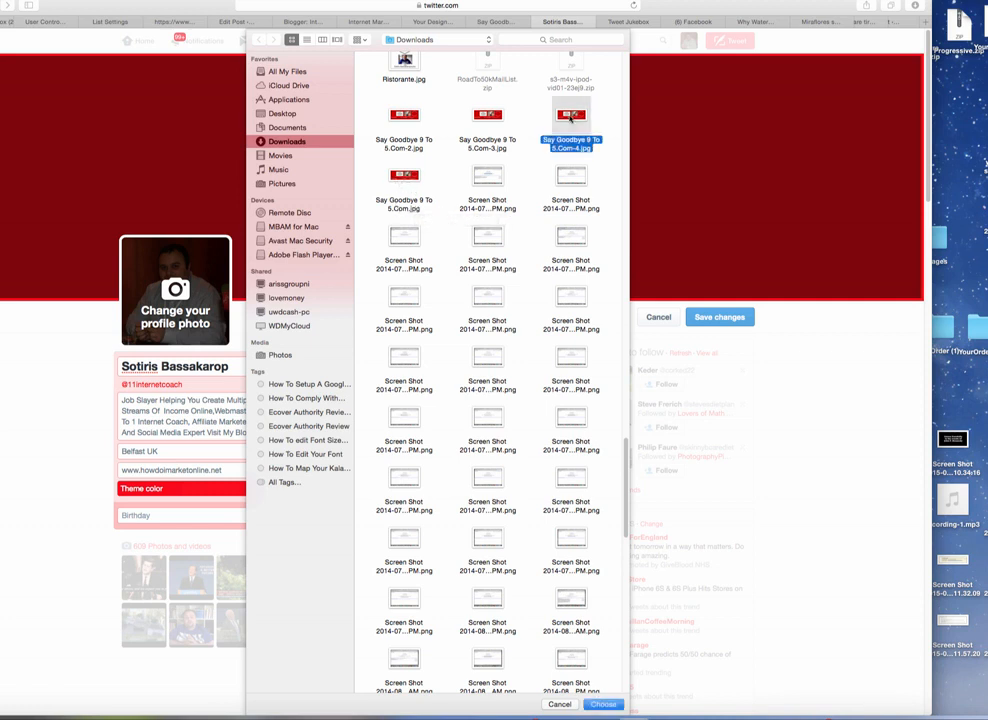
click(614, 705)
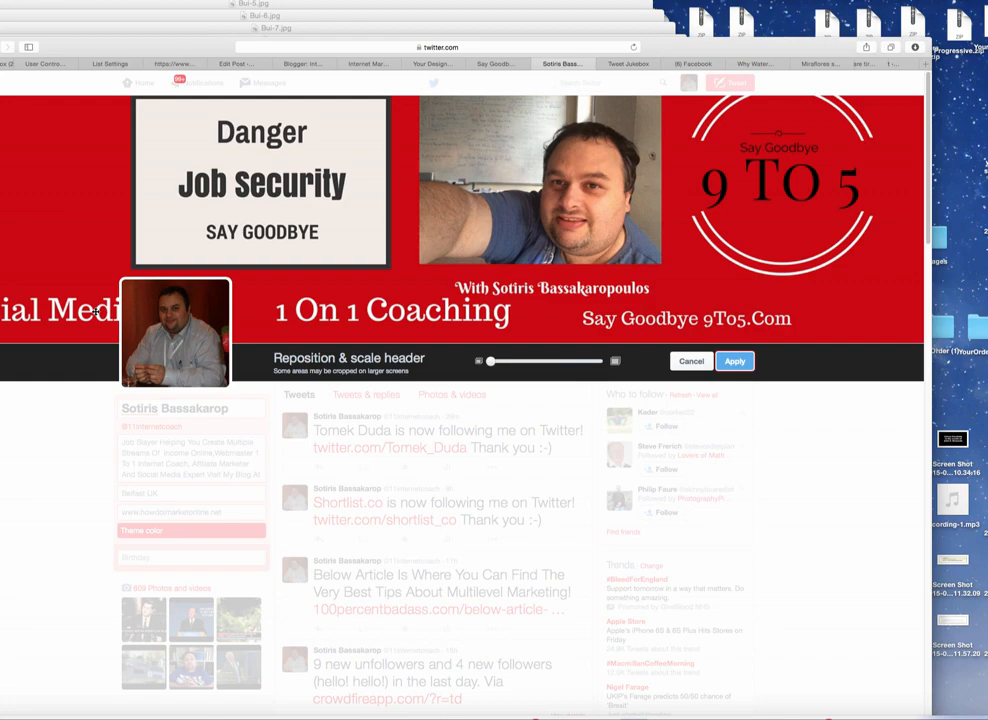
mouse_move(710, 44)
mouse_down()
mouse_move(710, 249)
mouse_move(712, 30)
mouse_up()
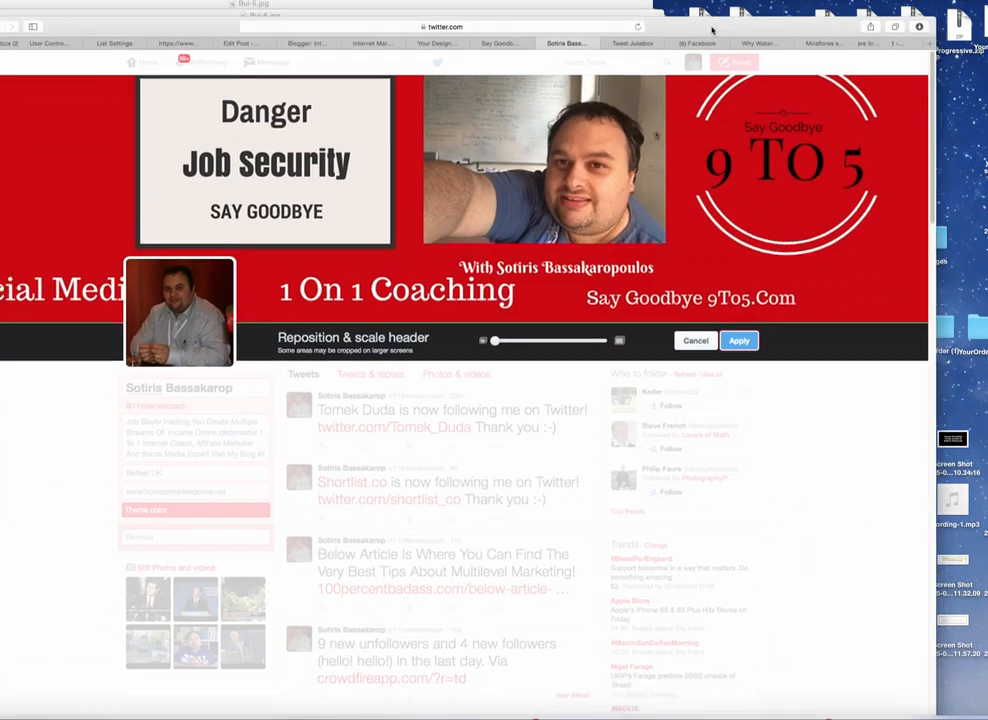
click(439, 44)
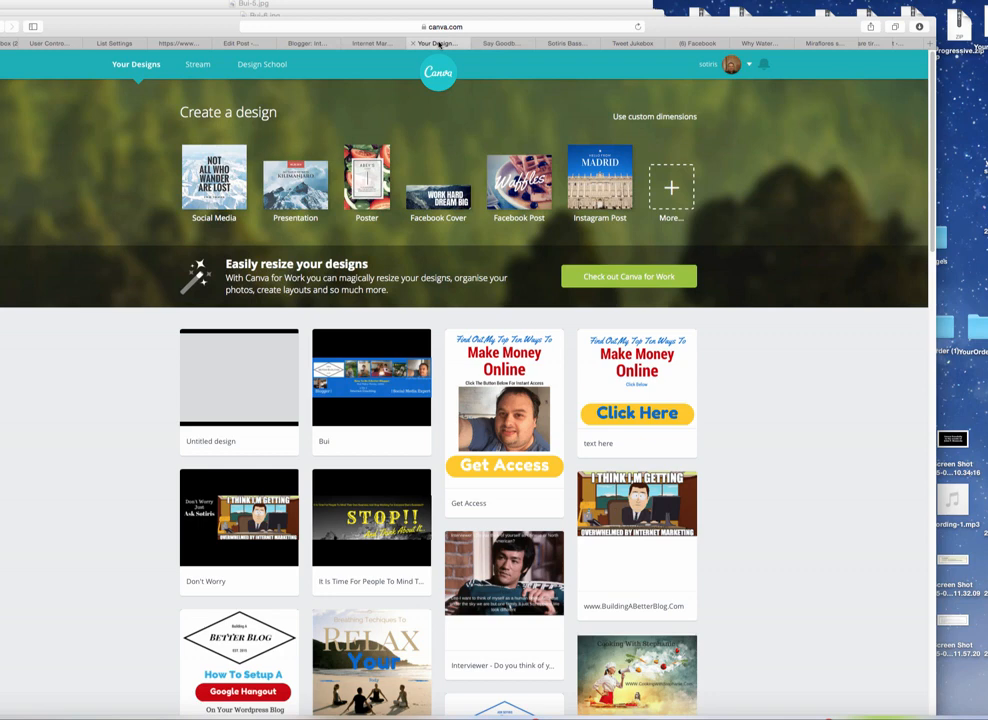
Step: In the Say Goodbye design, reduce the Social Media text from size 24 to 18
click(496, 44)
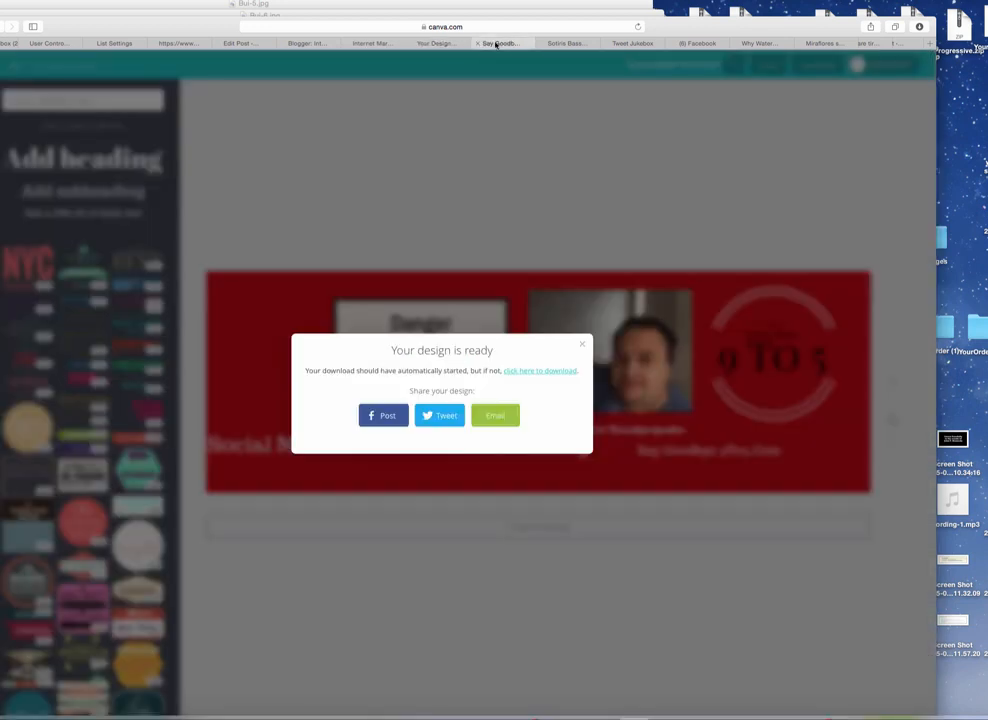
click(583, 346)
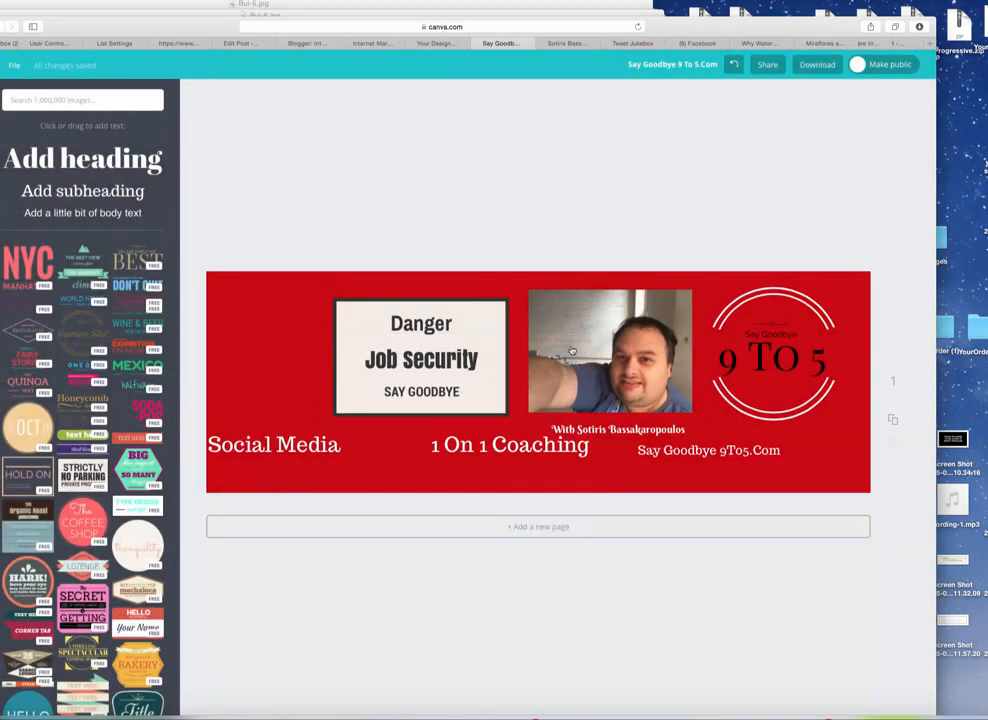
click(275, 448)
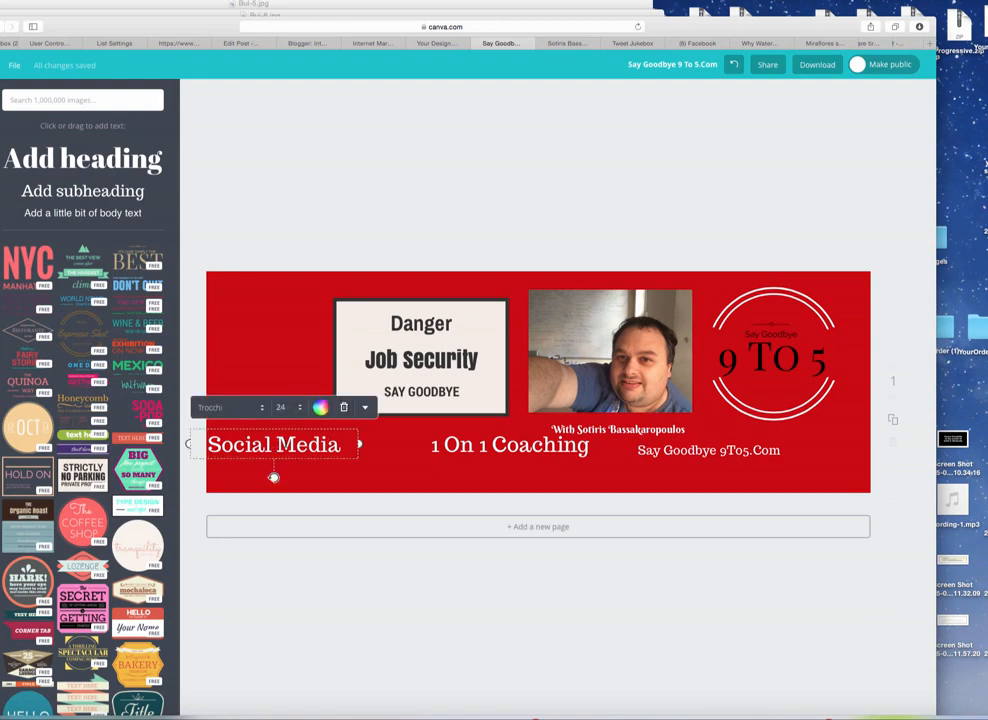
click(300, 410)
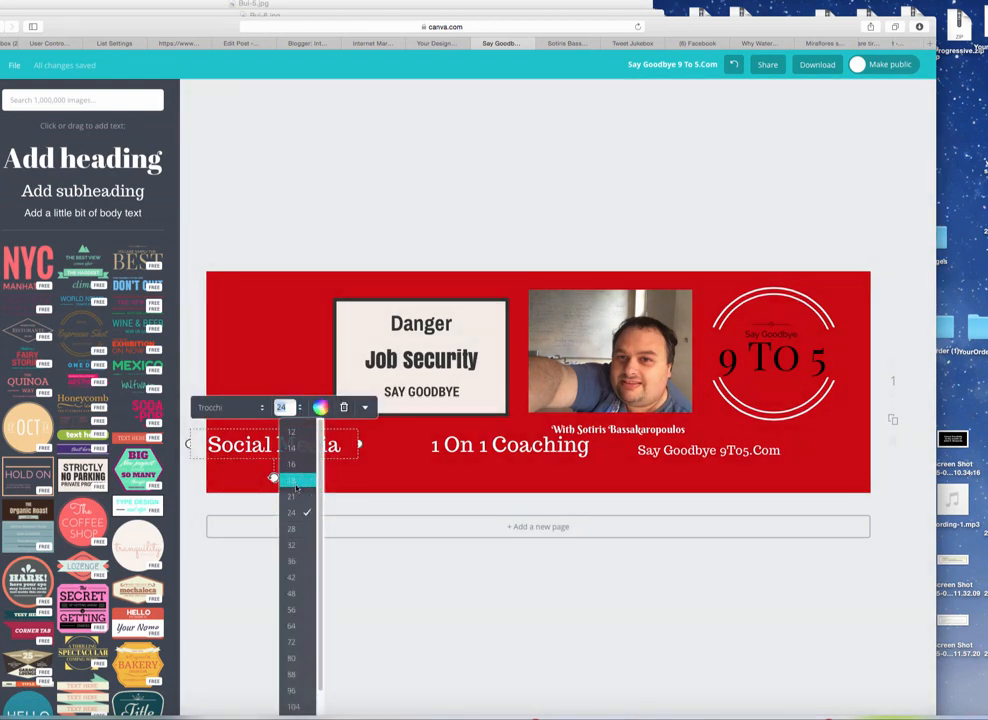
click(294, 481)
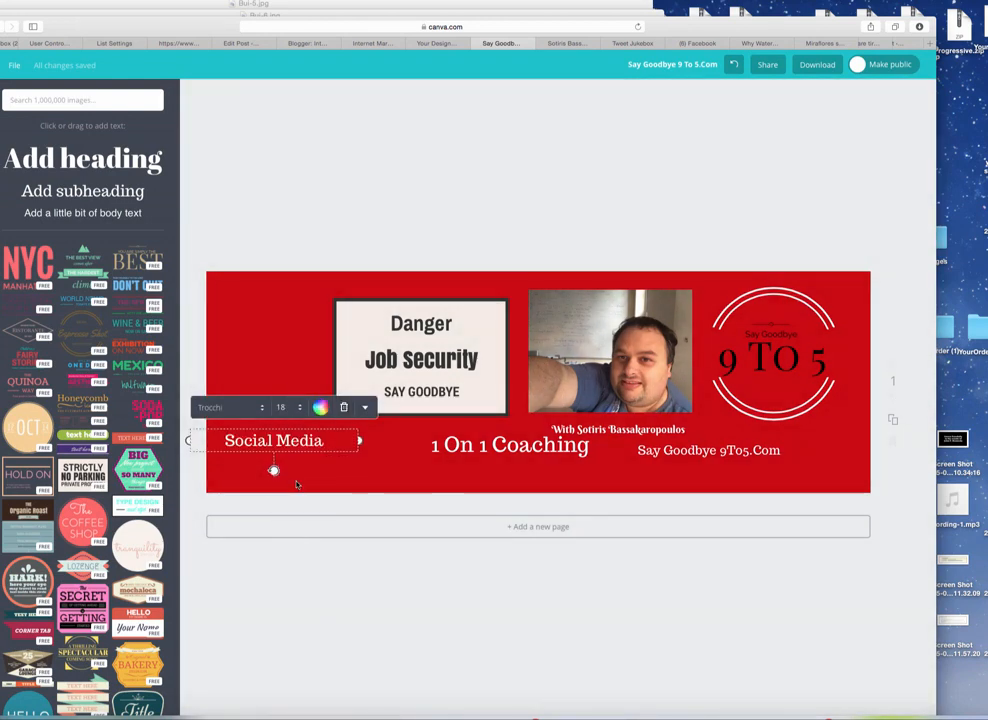
click(366, 478)
Step: Shift Social Media slightly left and down, then download the header as a web JPG
drag(315, 444, 301, 443)
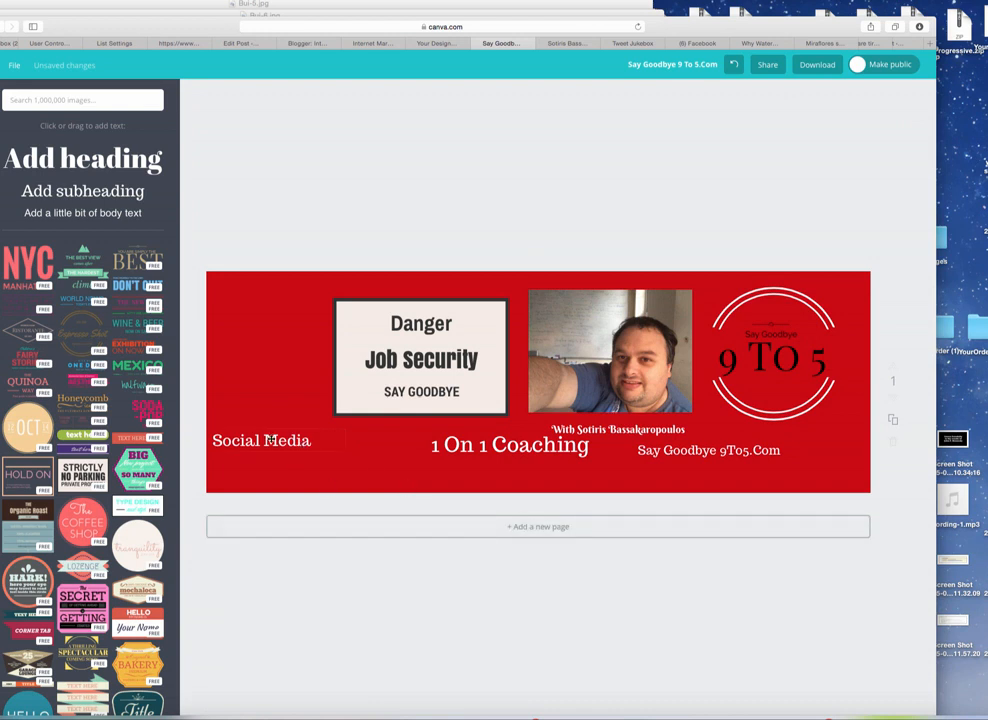
drag(269, 440, 269, 443)
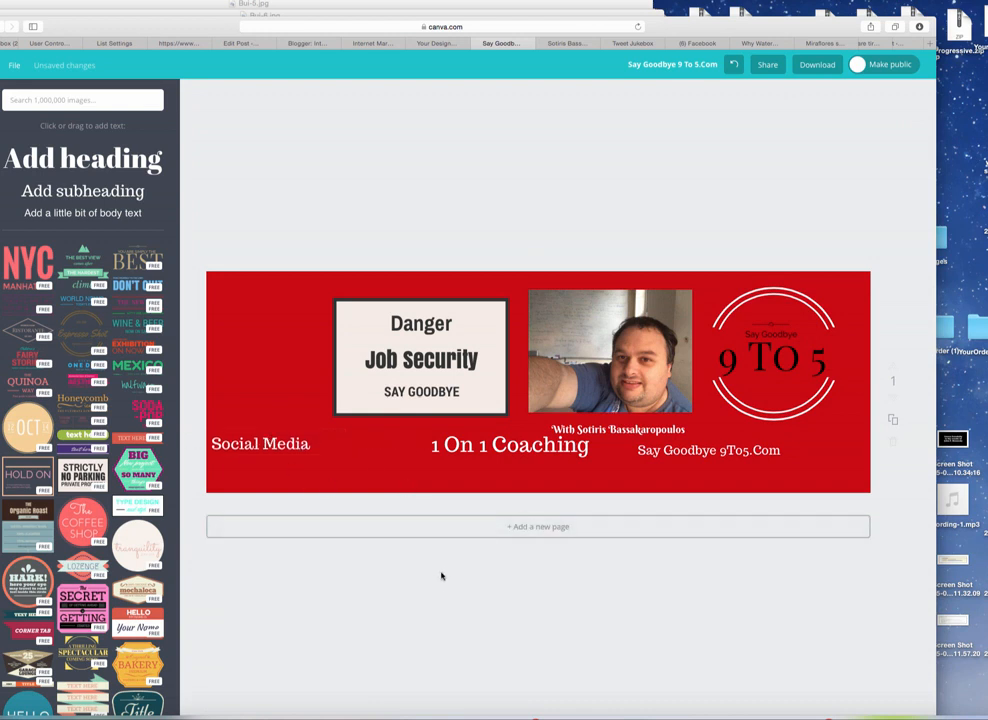
click(817, 64)
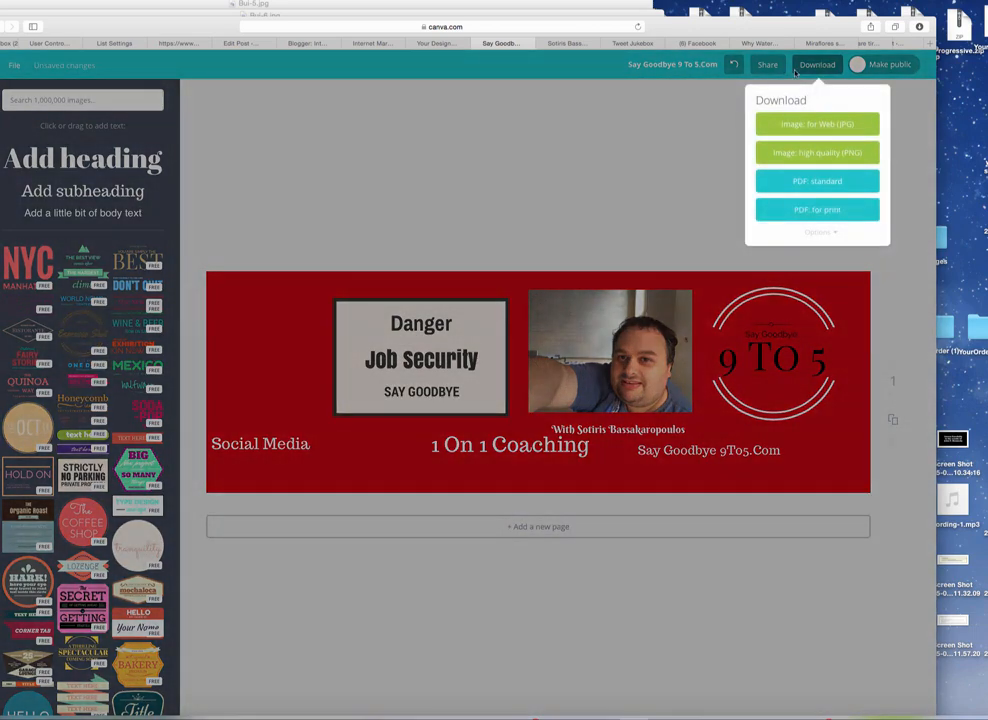
click(834, 126)
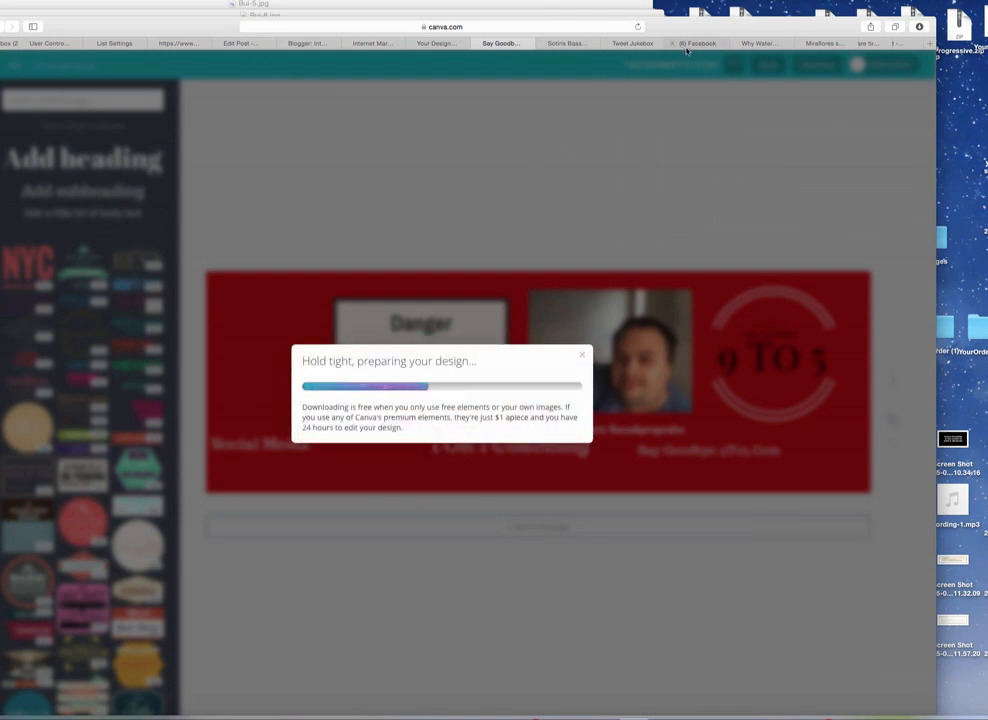
Step: Set Say Goodbye 9 To 5.Com-5.jpg as the Twitter header, apply its placement, and save the profile
click(566, 43)
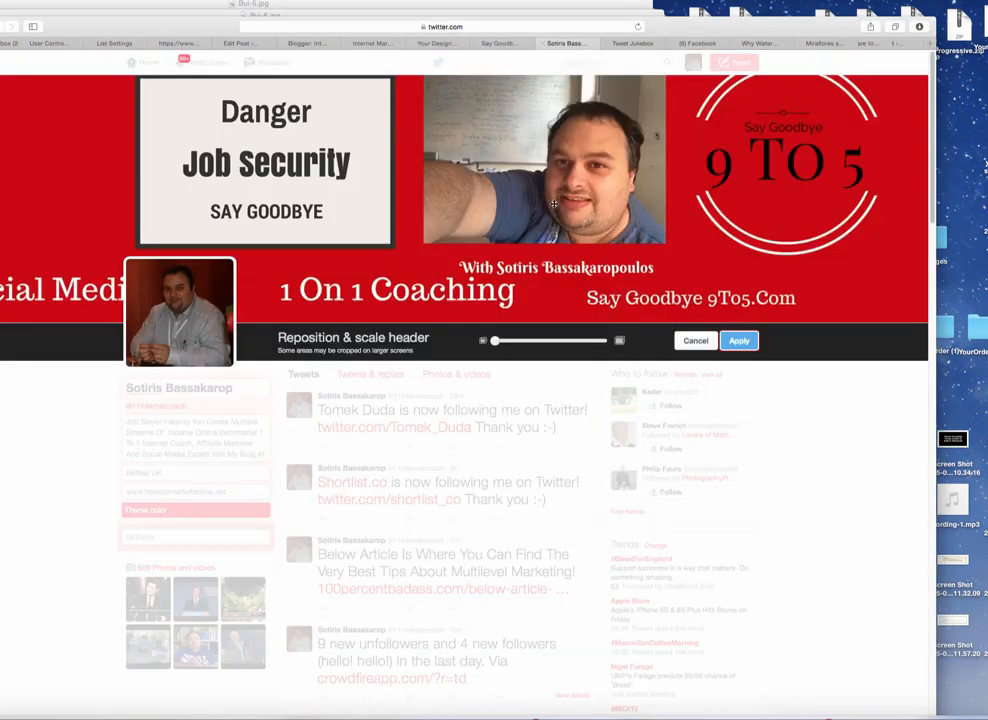
click(739, 341)
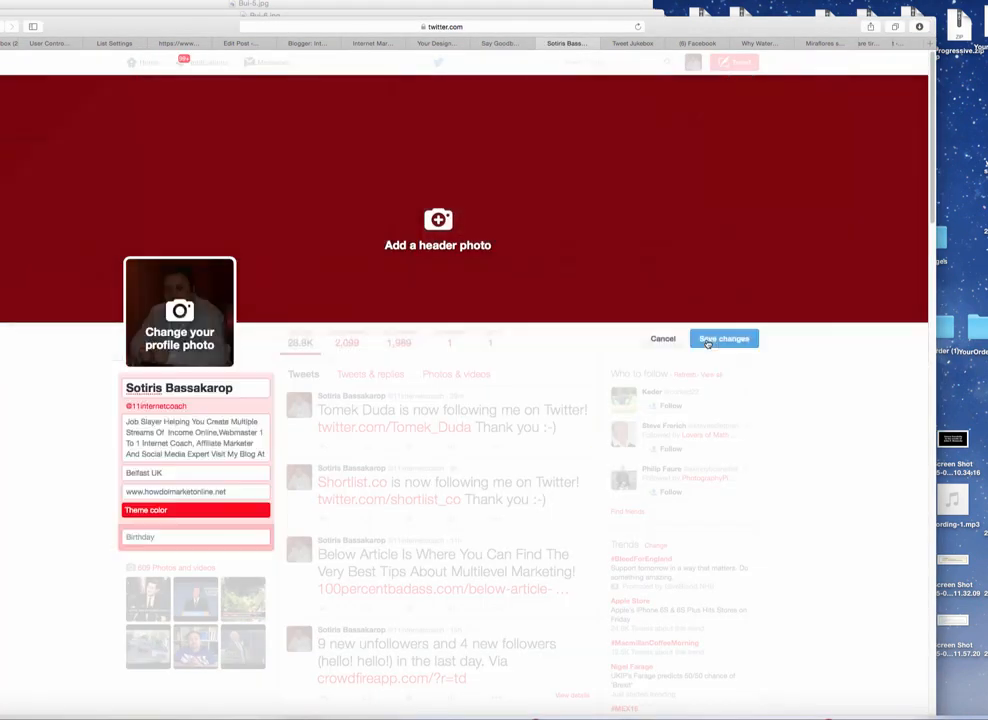
click(446, 222)
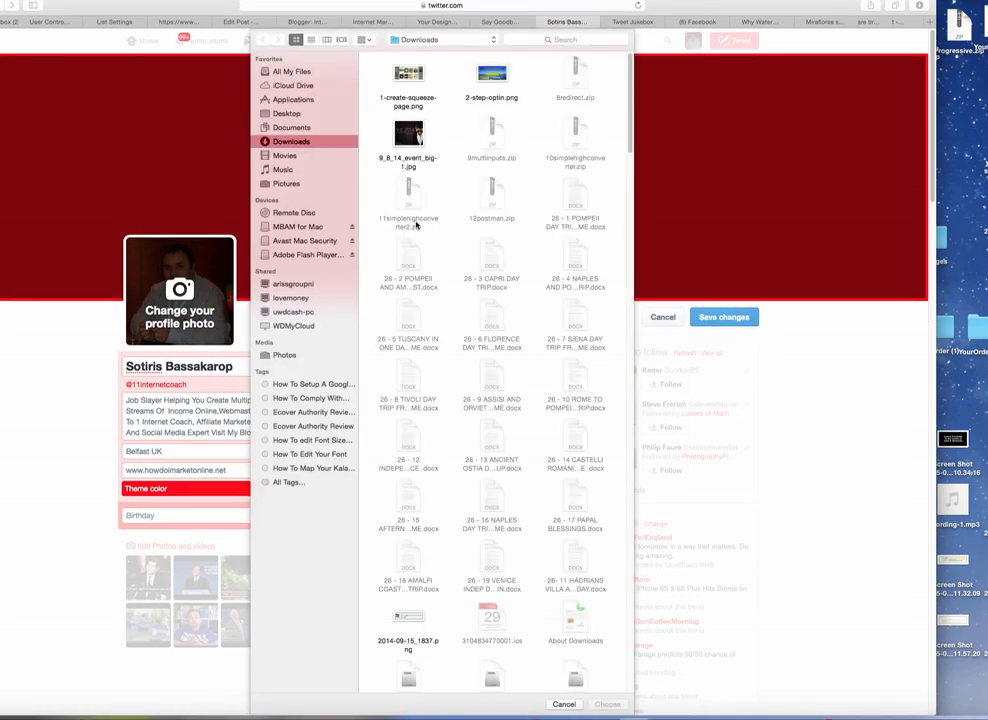
scroll(445, 295, down, 20)
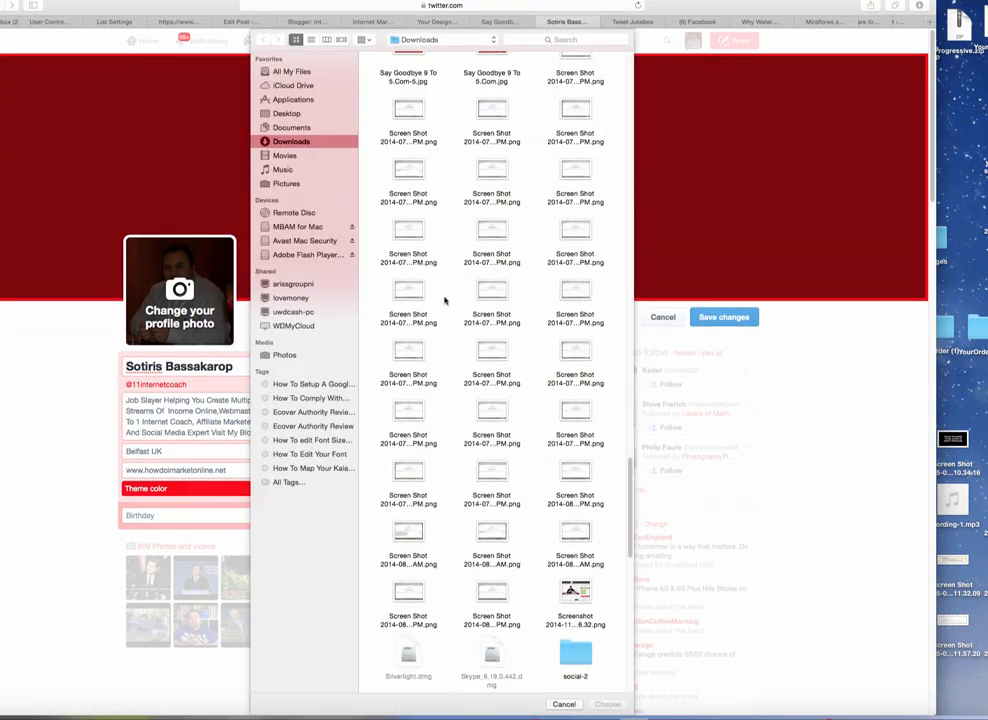
scroll(445, 300, up, 5)
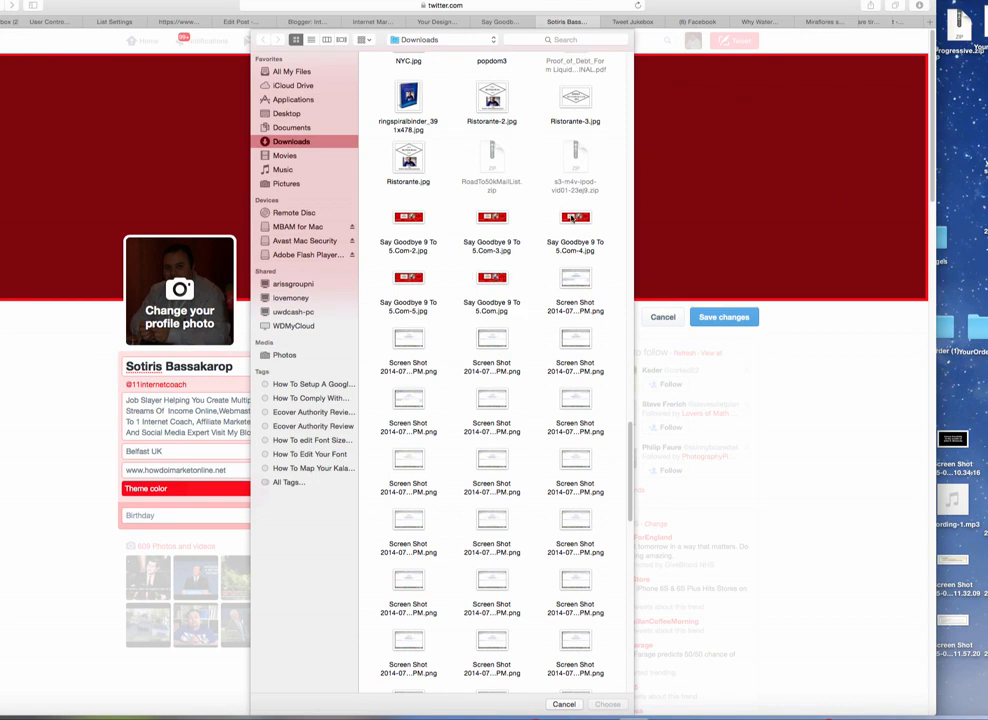
click(416, 287)
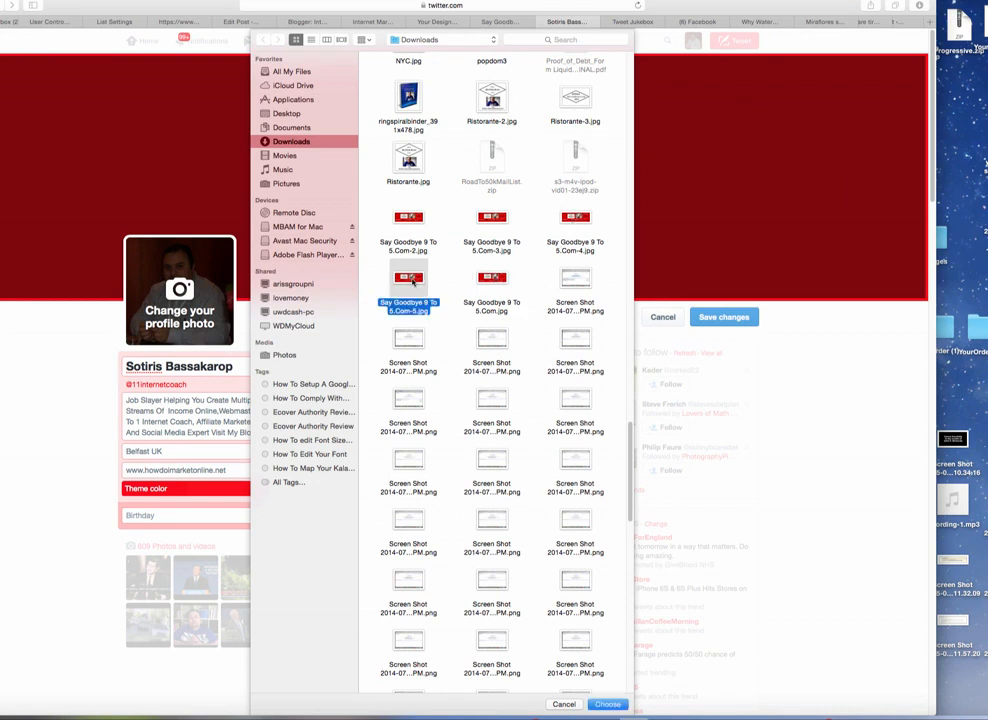
click(607, 704)
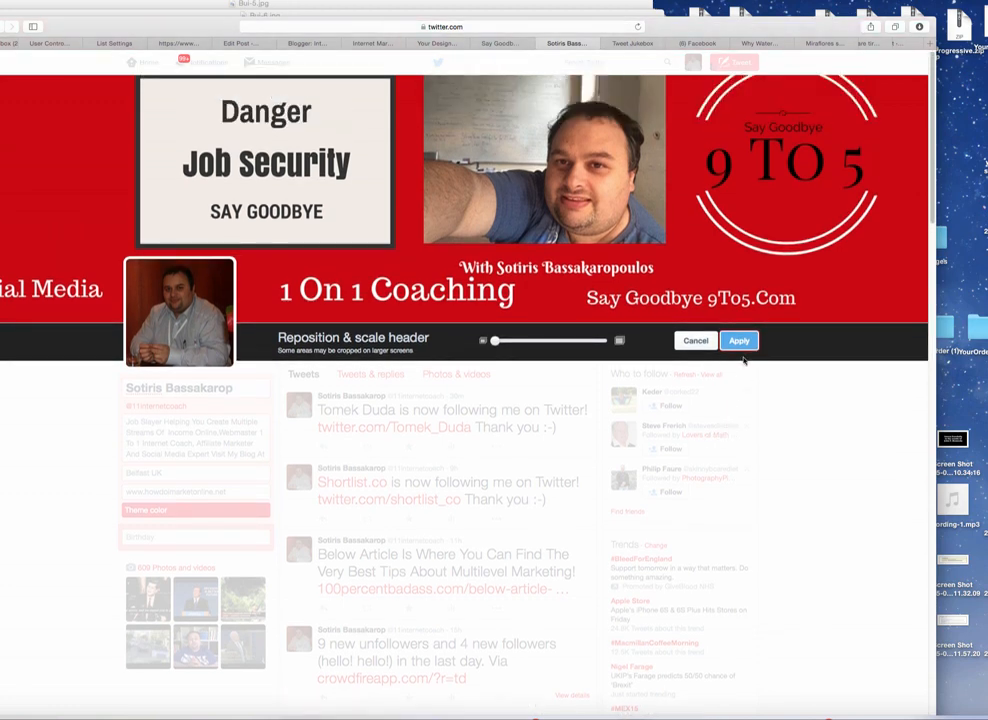
click(739, 341)
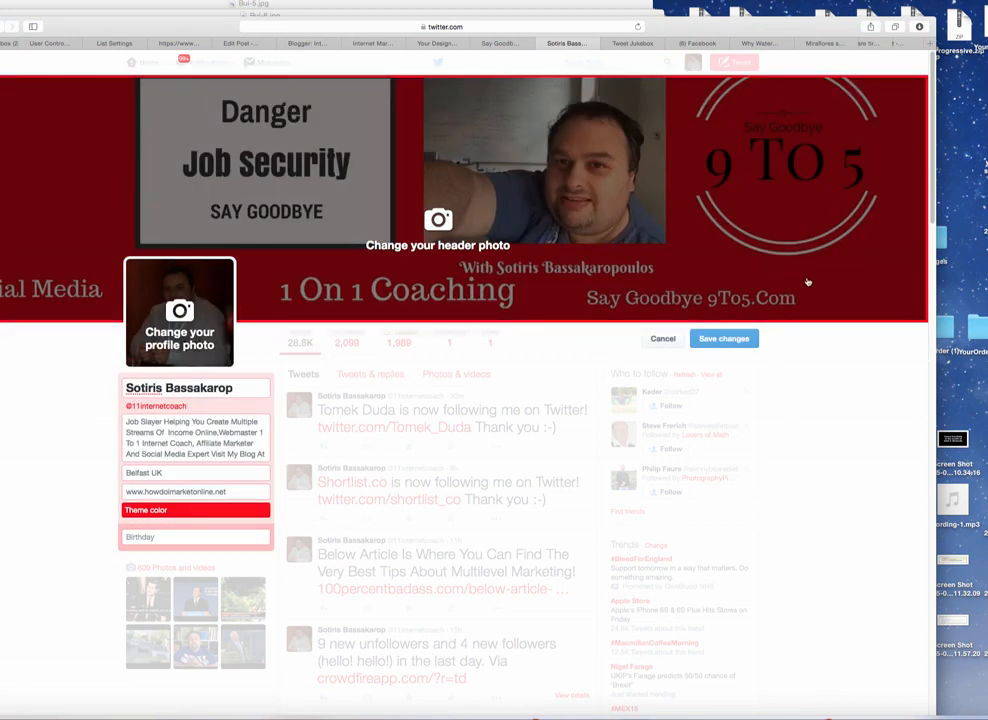
click(720, 341)
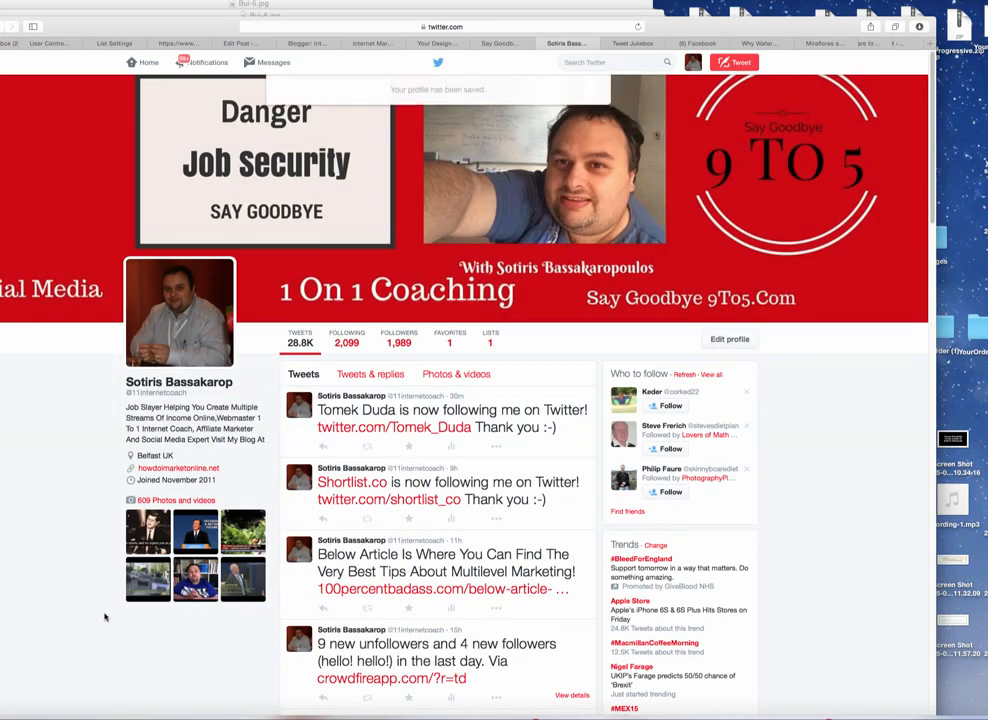
scroll(104, 617, down, 5)
scroll(100, 590, up, 5)
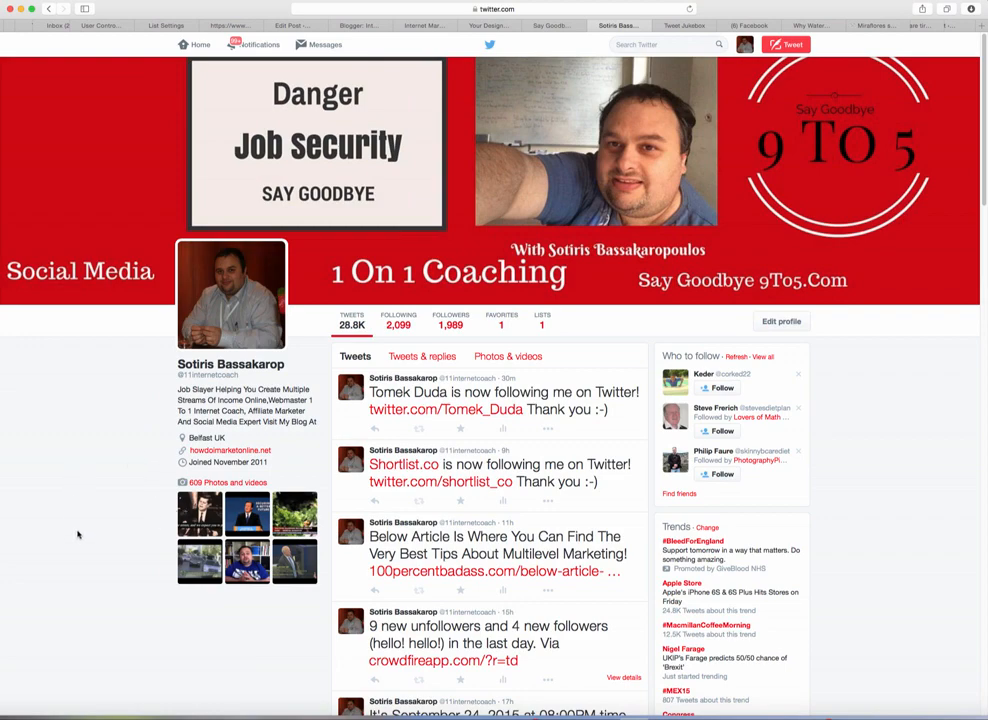
scroll(80, 490, down, 3)
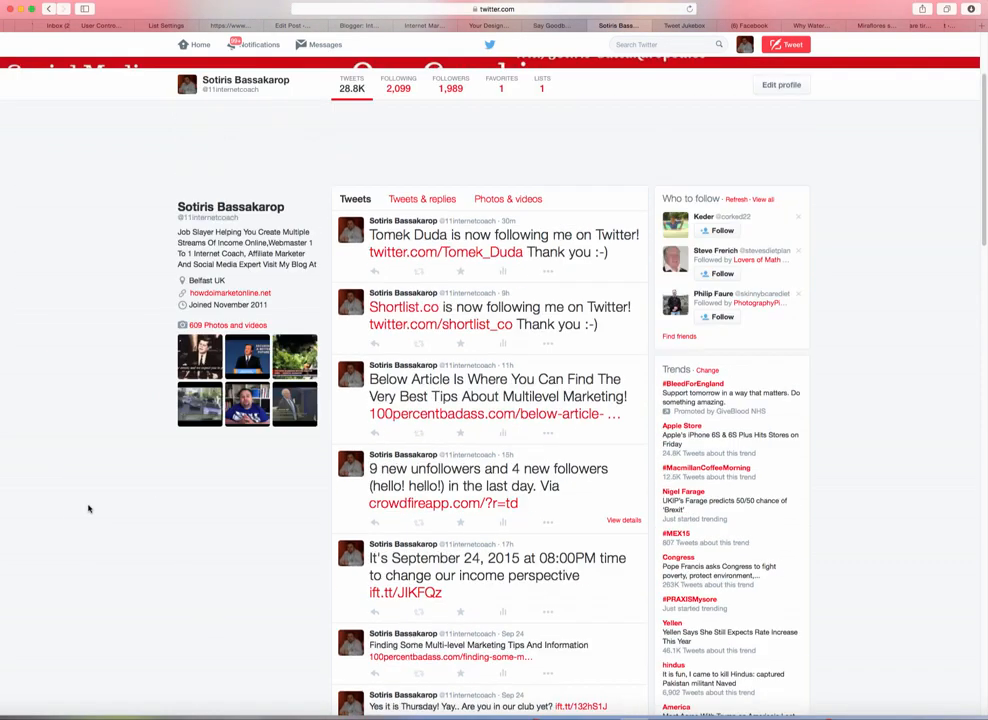
scroll(88, 509, up, 3)
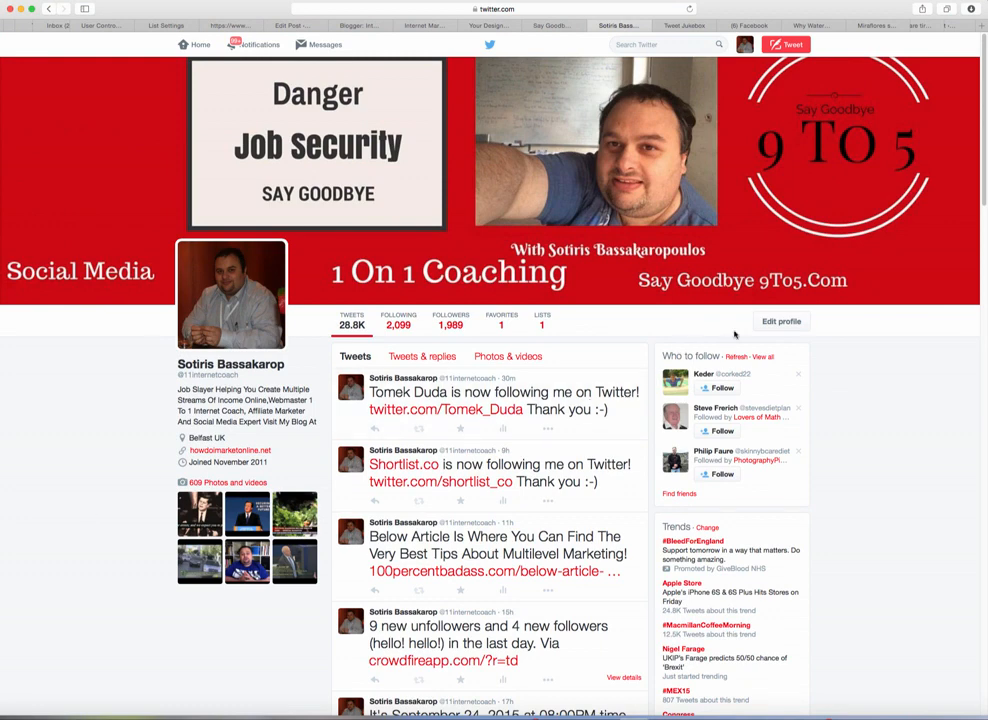
Step: In the Twitter profile editor, replace the website address with asksotiris.com
click(768, 322)
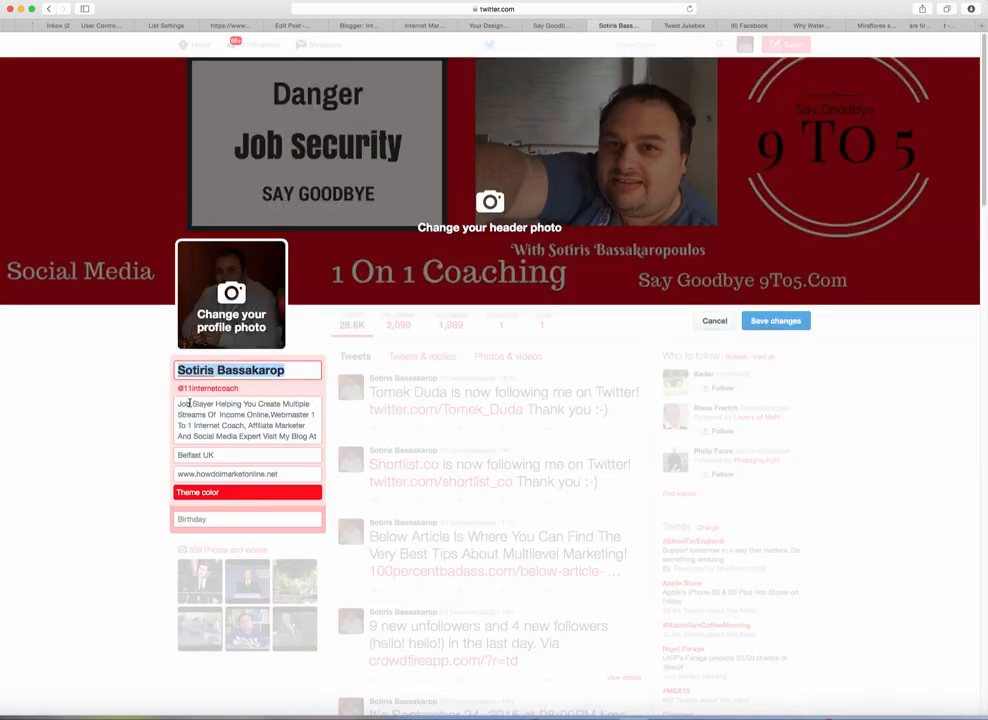
drag(175, 403, 213, 440)
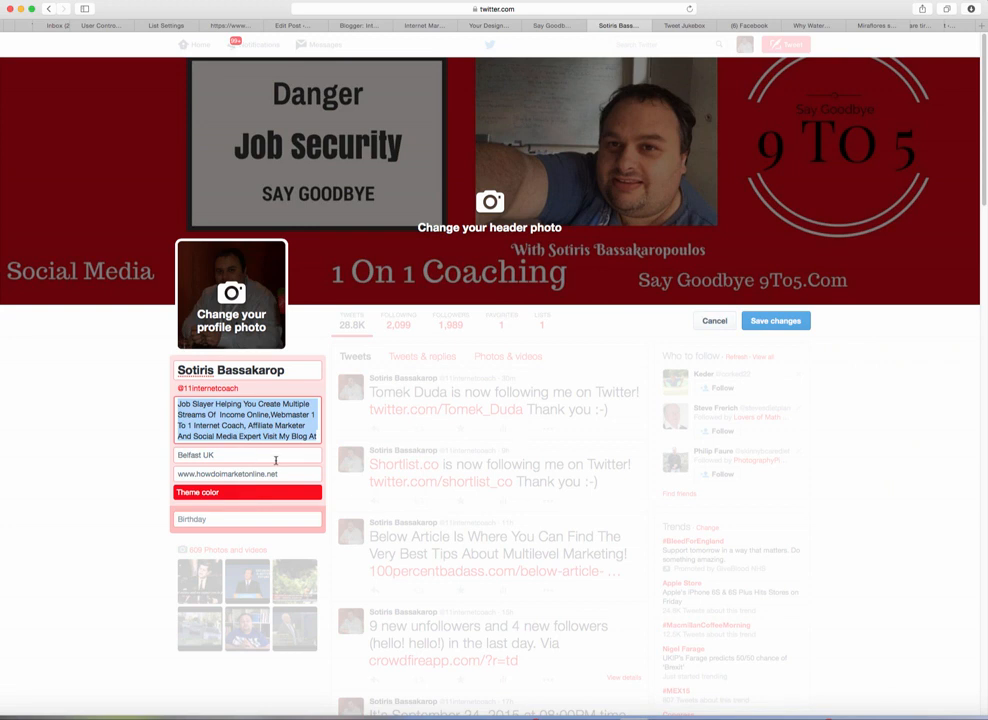
click(176, 403)
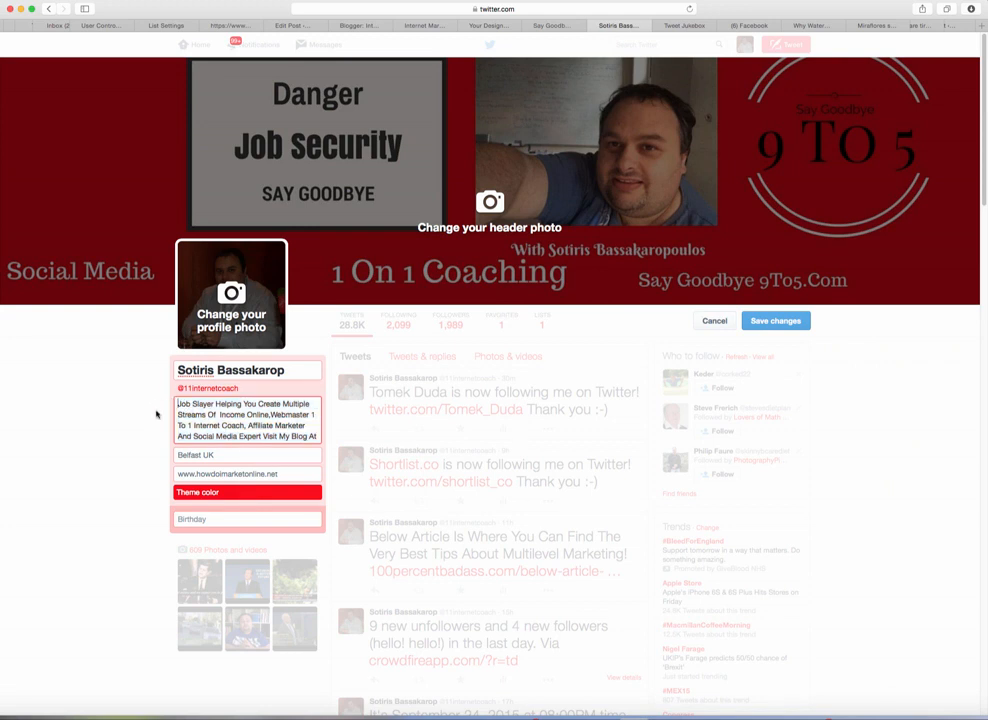
drag(284, 473, 202, 474)
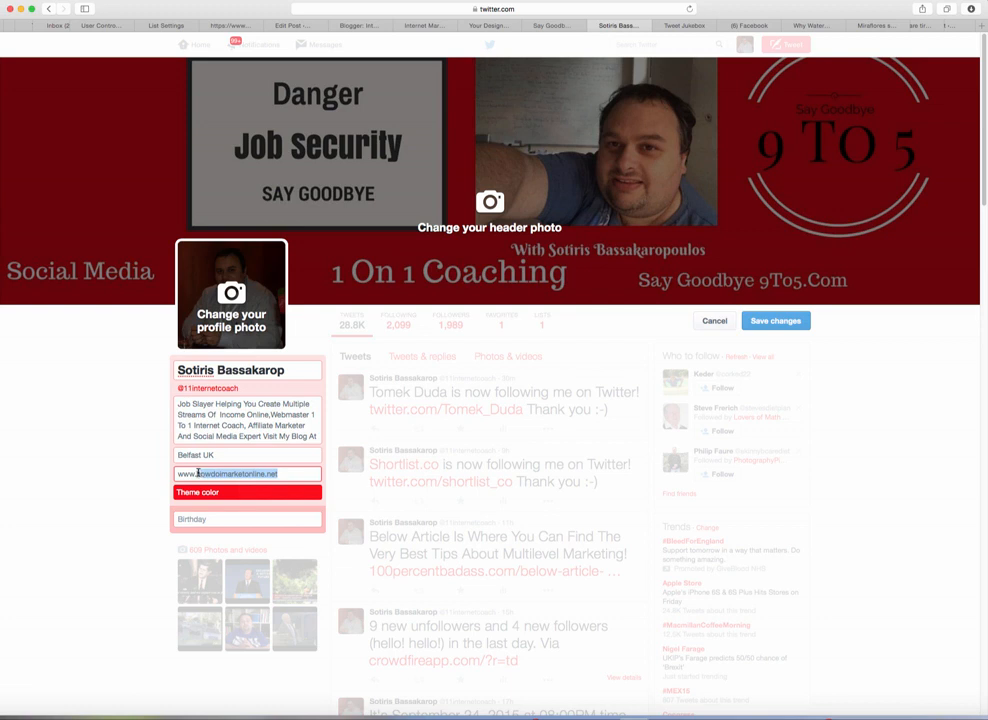
text(ask)
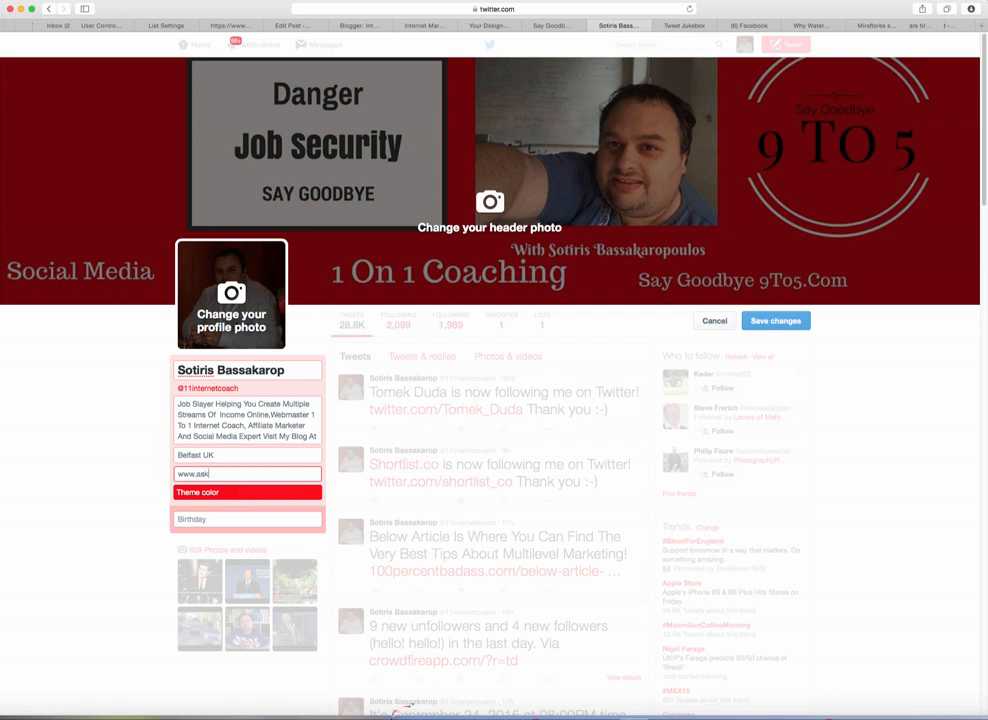
text(sotiris.com)
click(240, 457)
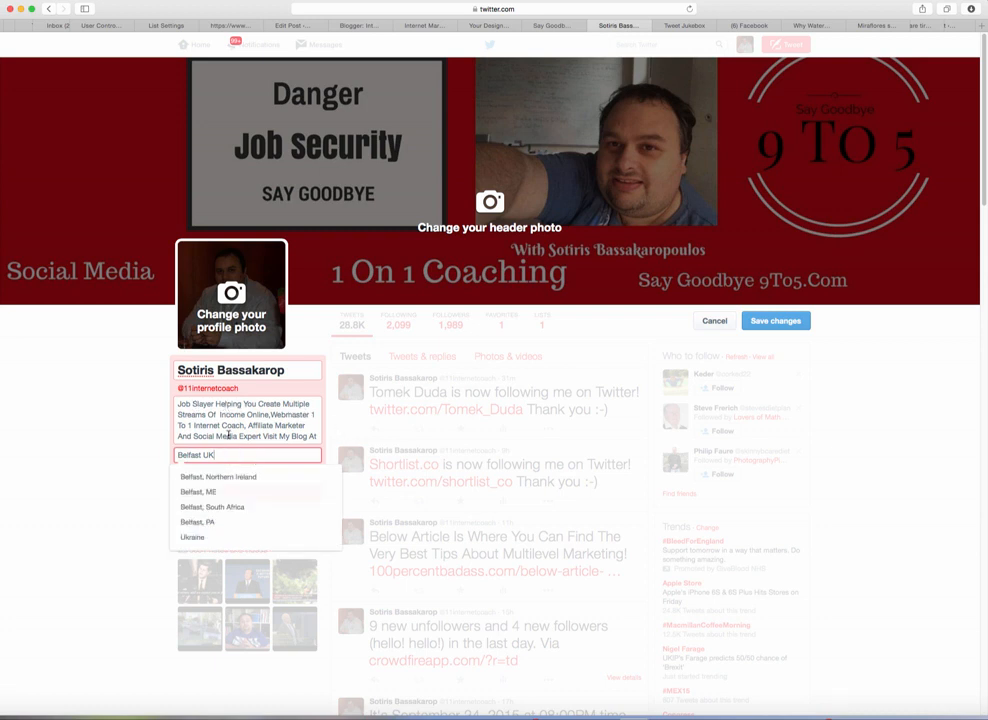
click(175, 427)
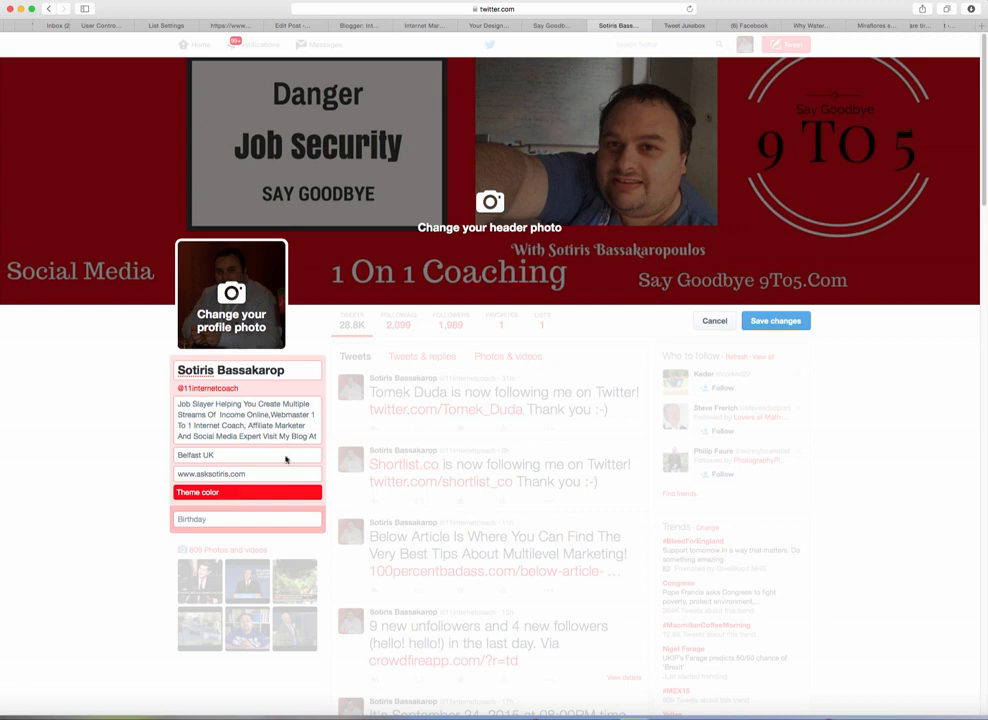
click(247, 474)
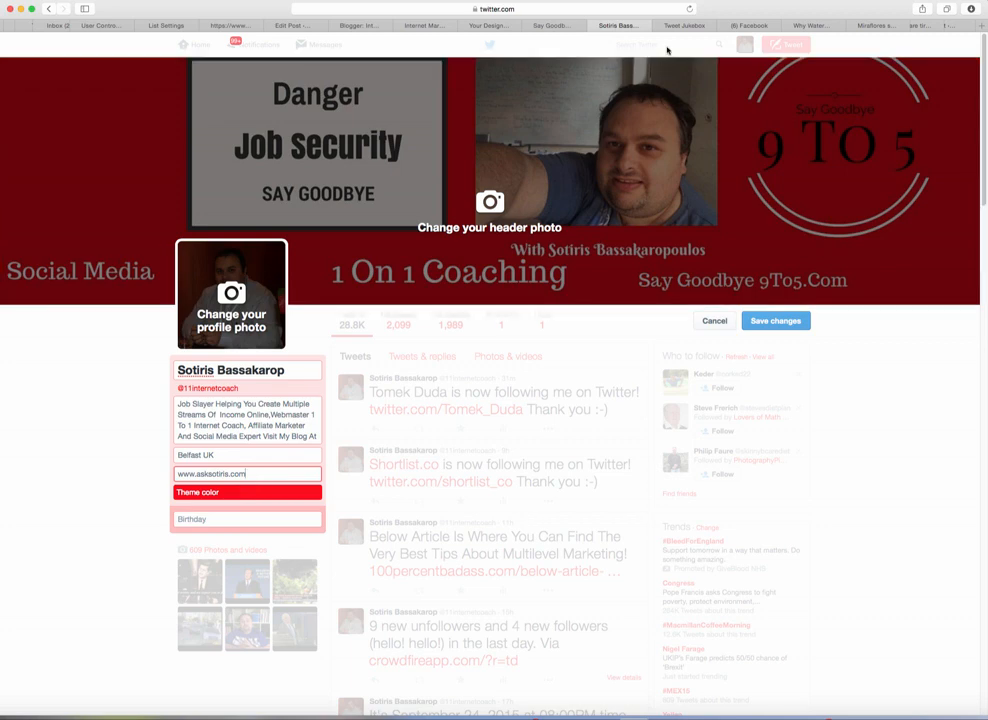
click(752, 26)
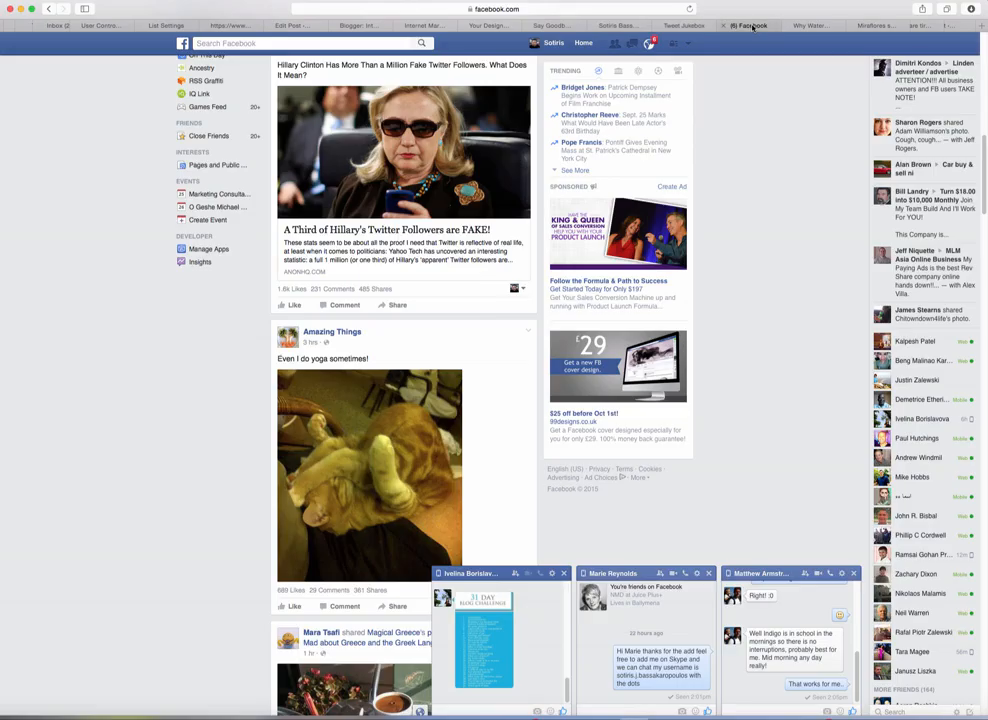
click(184, 45)
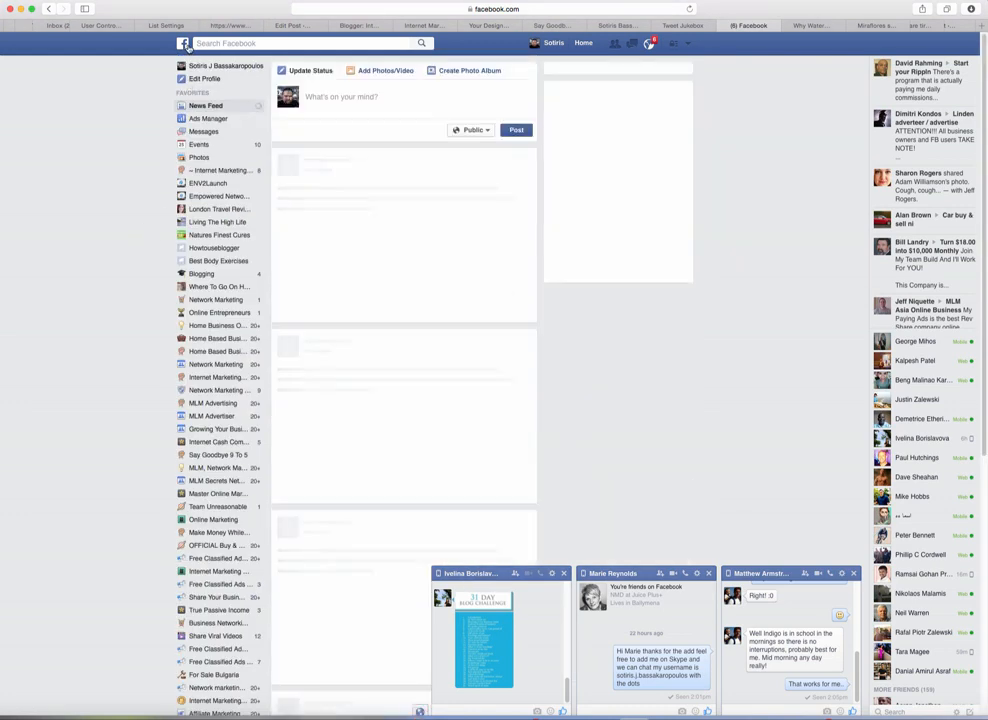
click(220, 67)
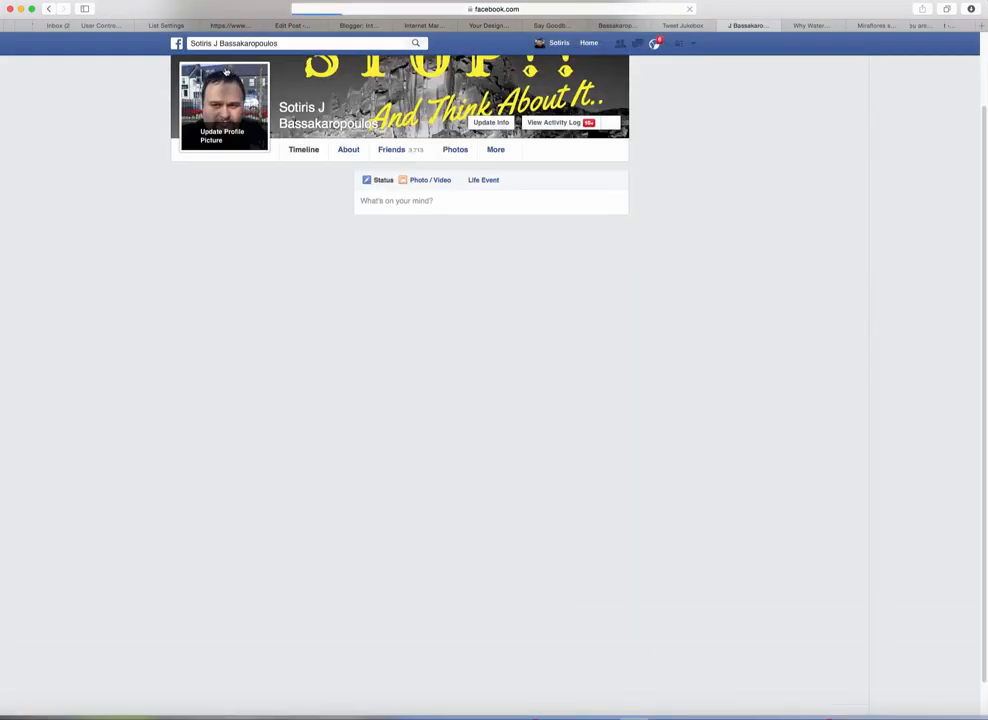
click(515, 9)
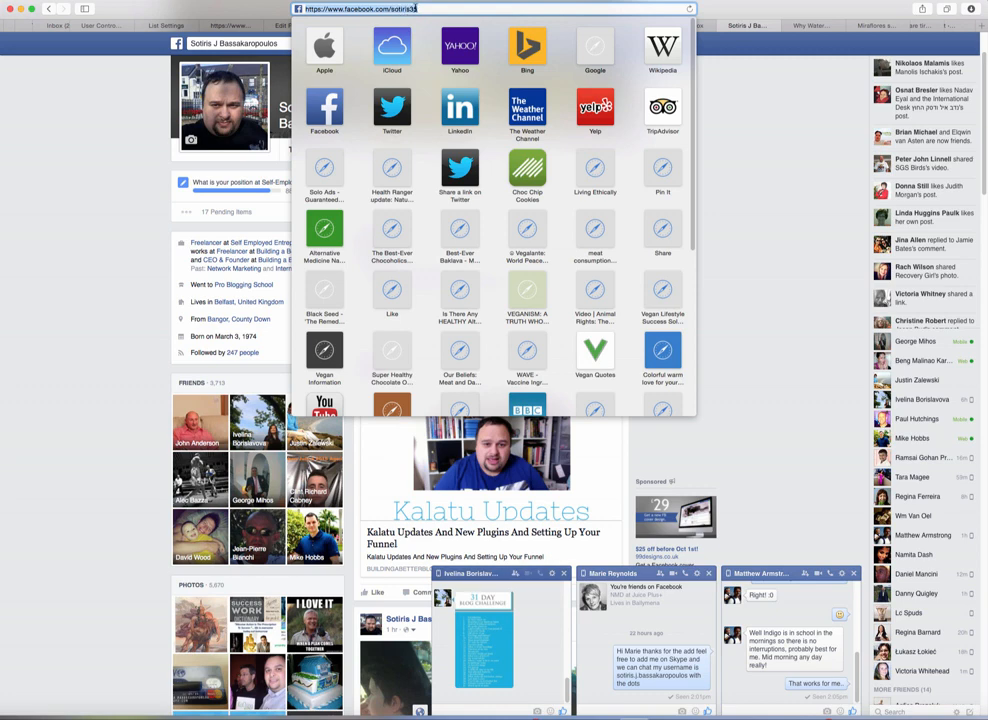
click(735, 161)
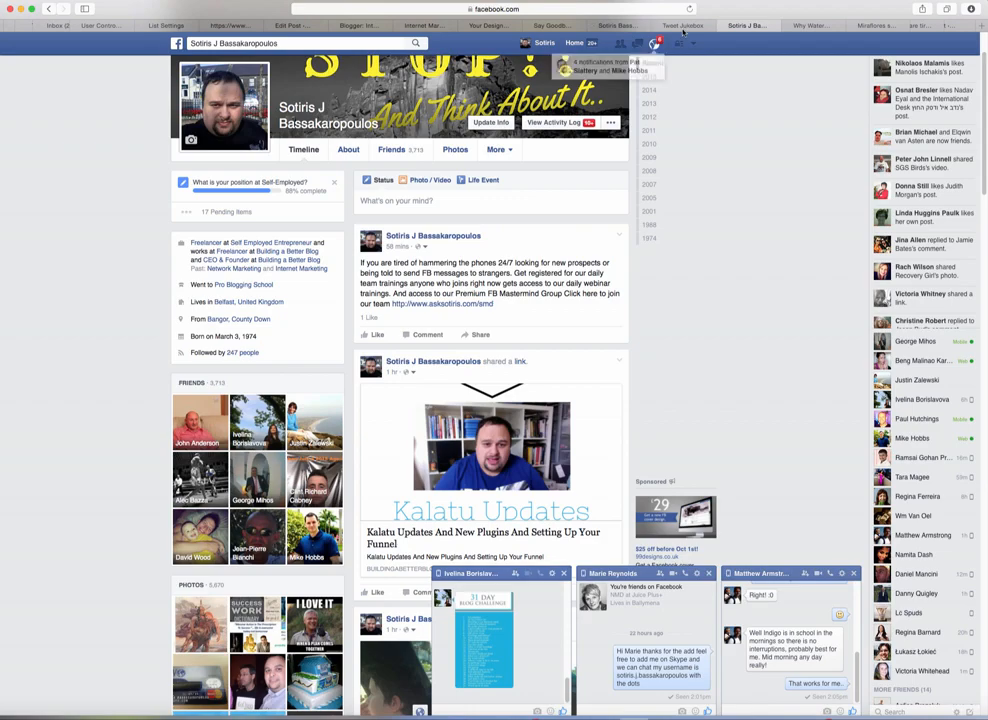
click(811, 27)
click(748, 27)
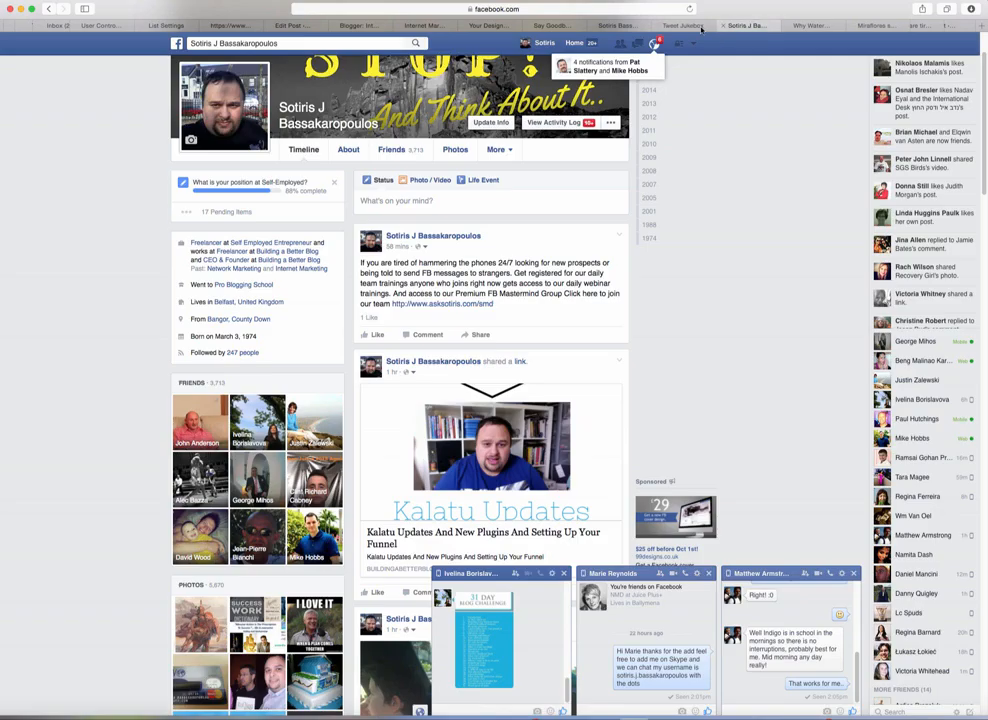
click(605, 26)
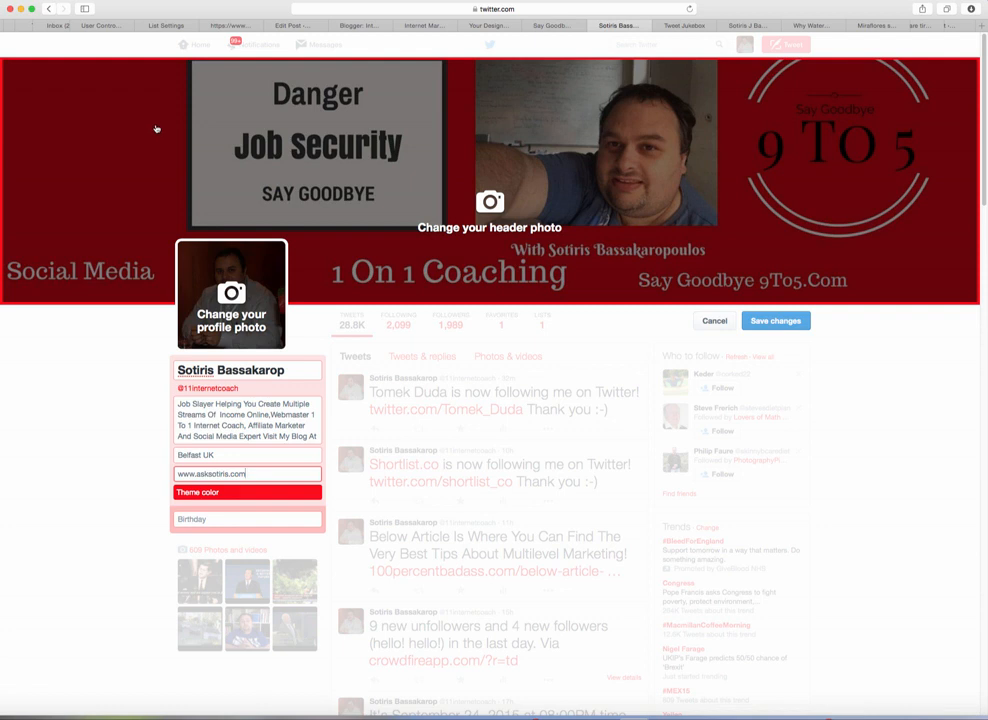
Step: Save the profile edits and check that asksotiris.com now shows as the website
click(791, 324)
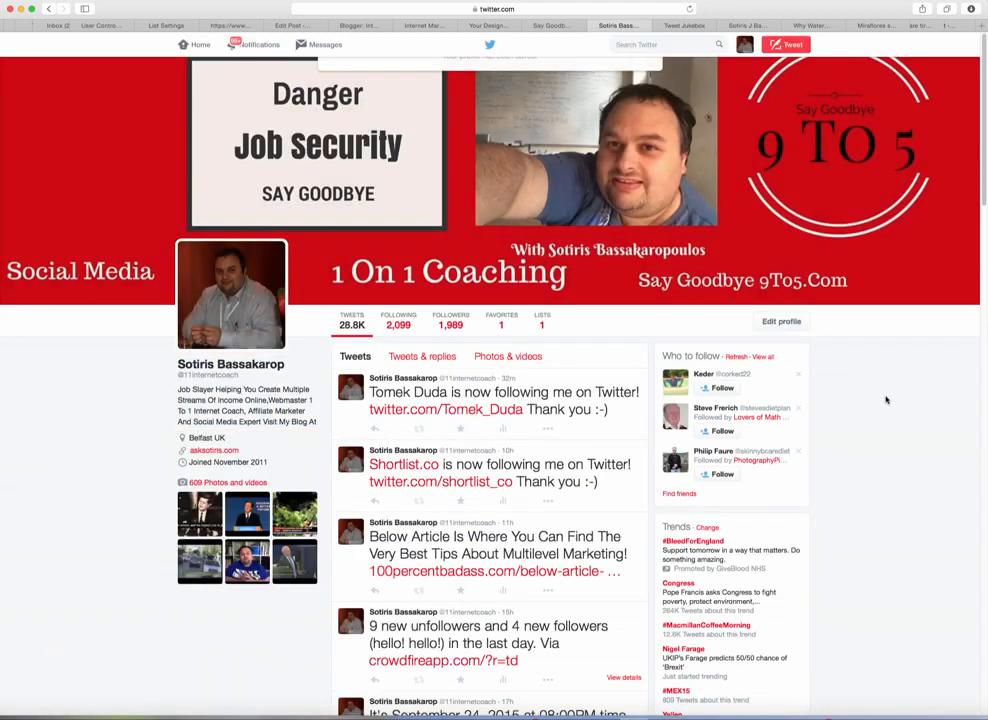
scroll(920, 540, down, 5)
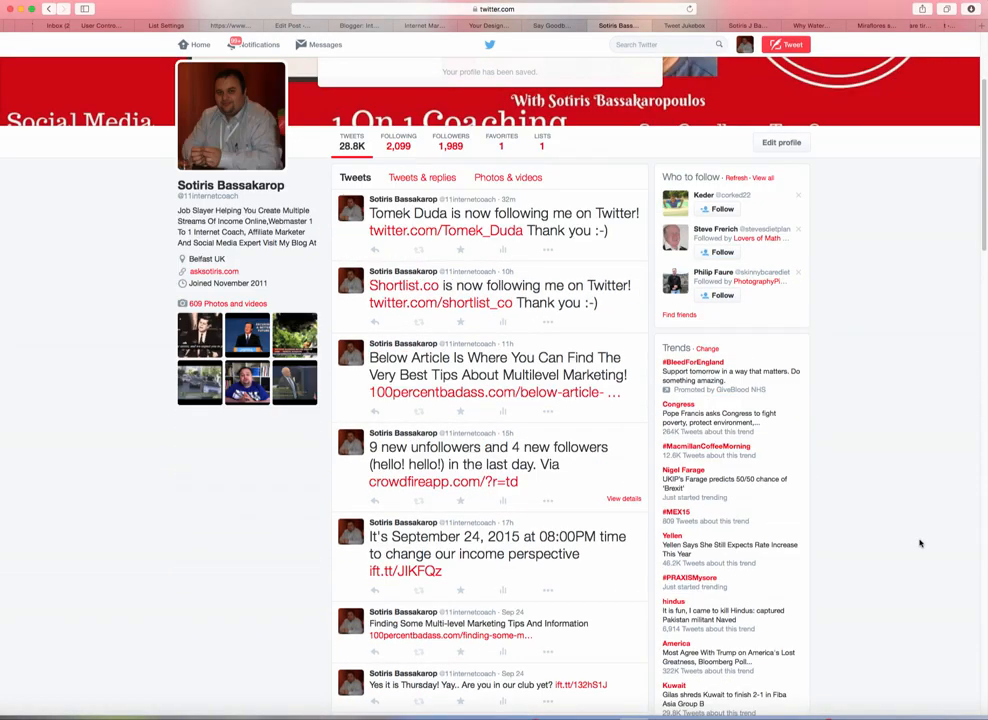
scroll(920, 543, up, 5)
scroll(920, 543, up, 1)
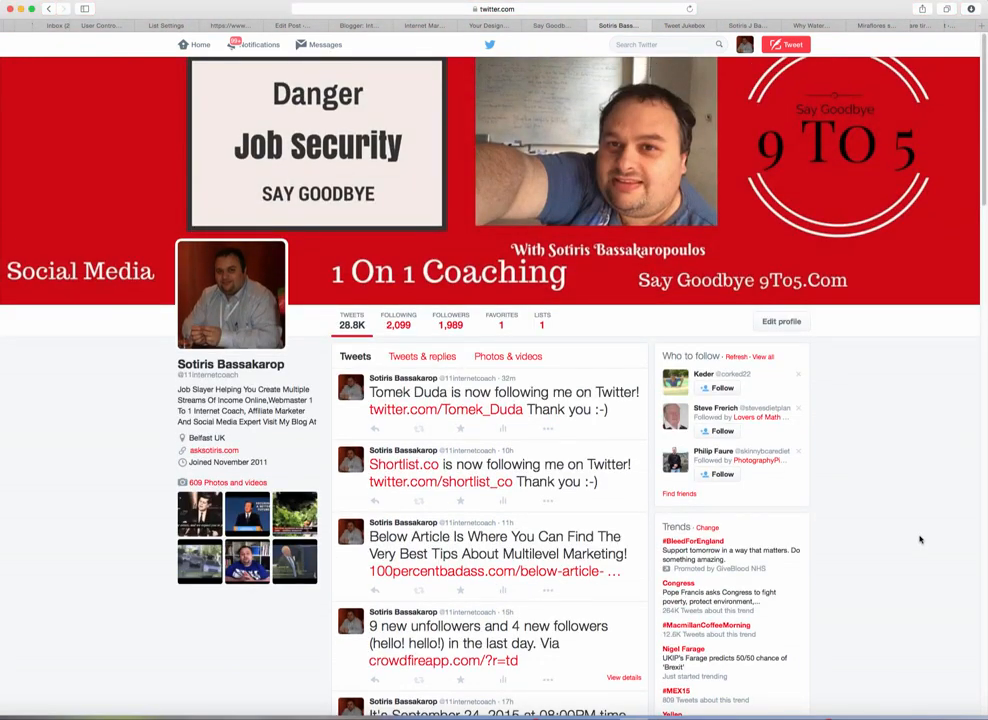